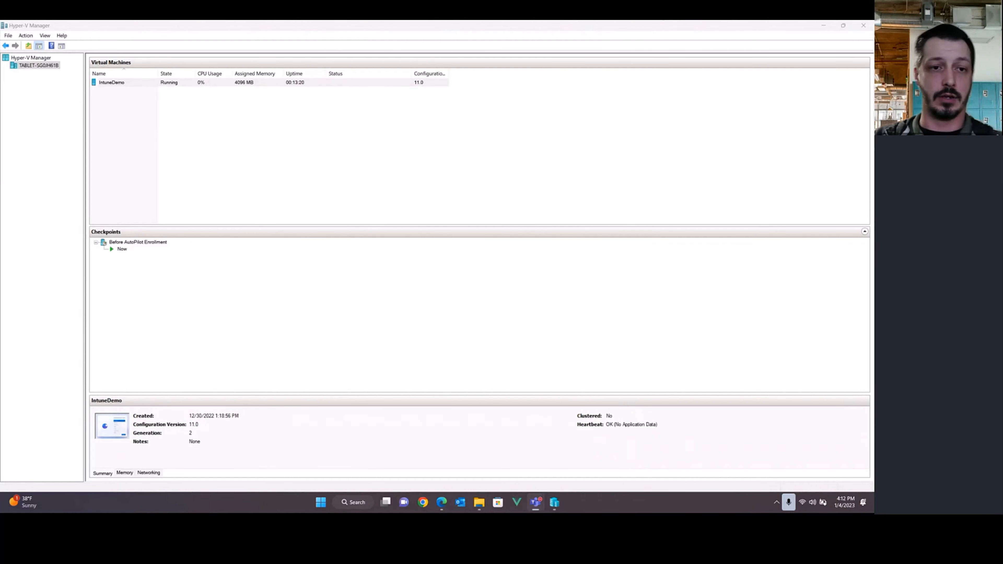
- Switch to the browser and open the Groups page of Intune for Education from the Microsoft 365 list of all admin centers
drag(874, 245, 499, 20)
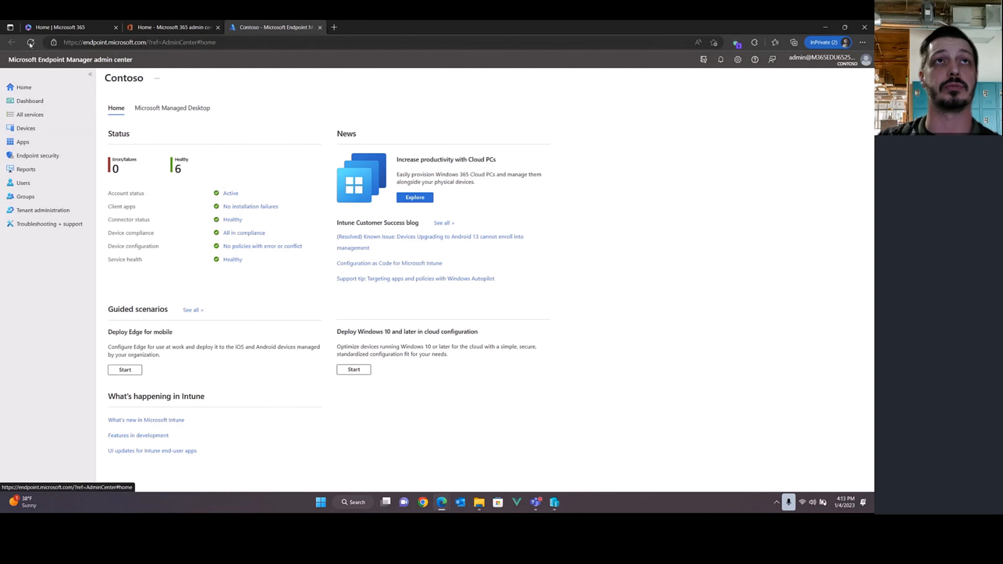
click(195, 28)
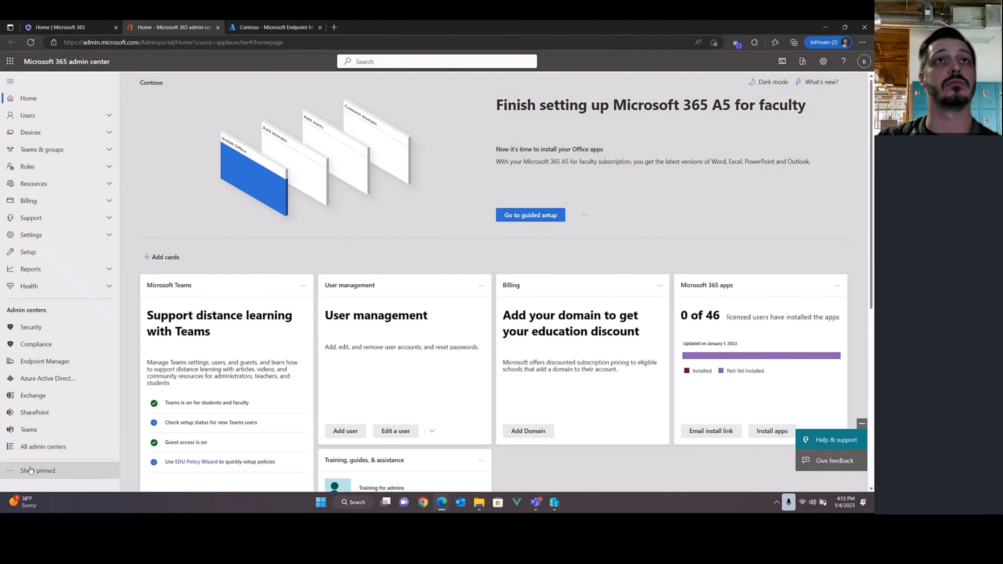
click(44, 447)
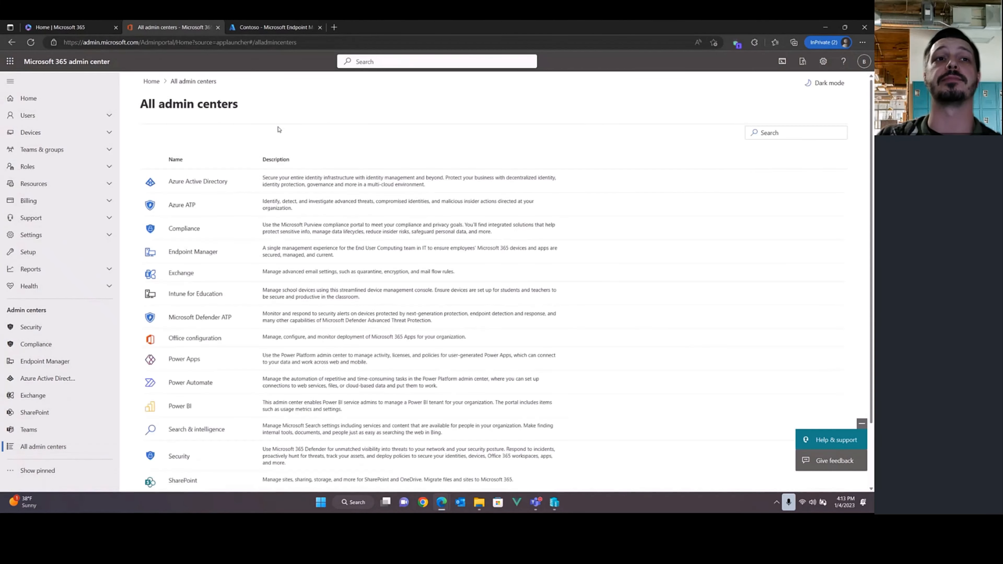
click(193, 294)
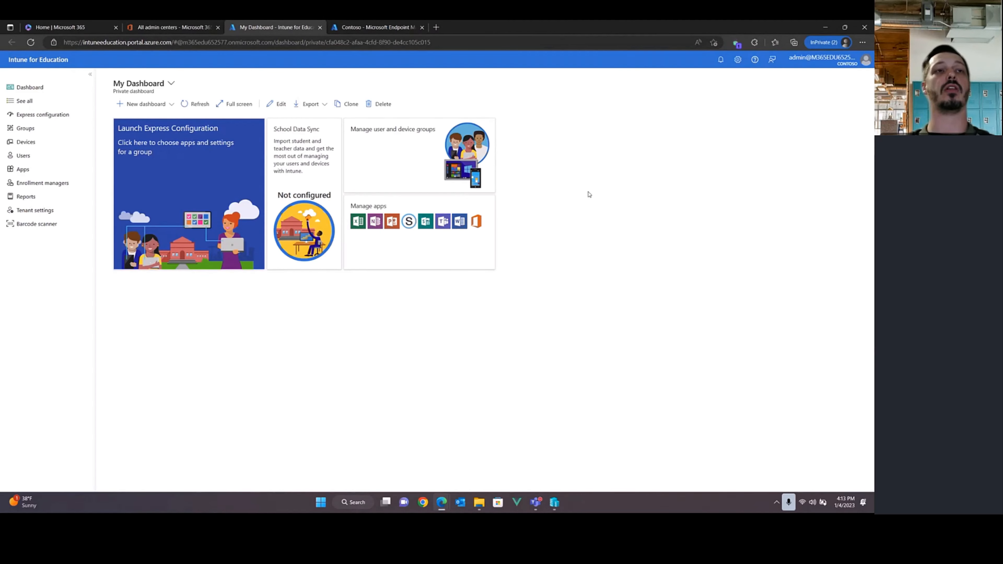
click(25, 128)
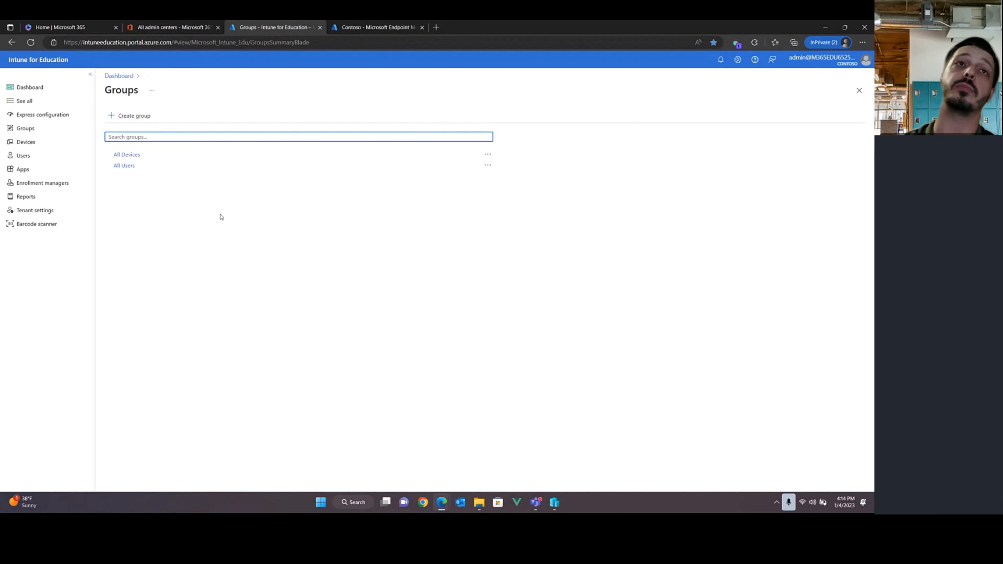
- Create a new assigned group named "Contoso Schools Devices"
click(126, 116)
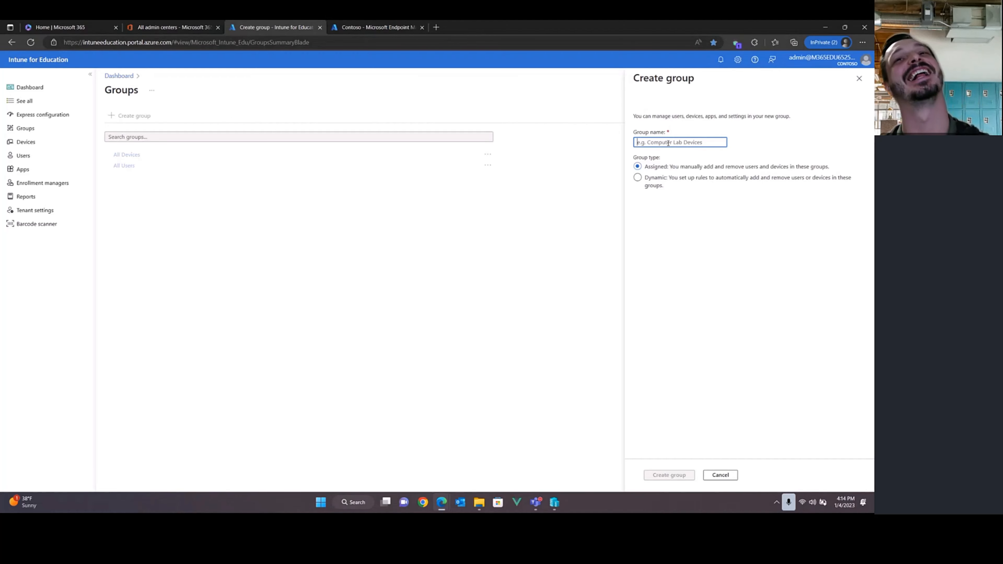
text(Cont)
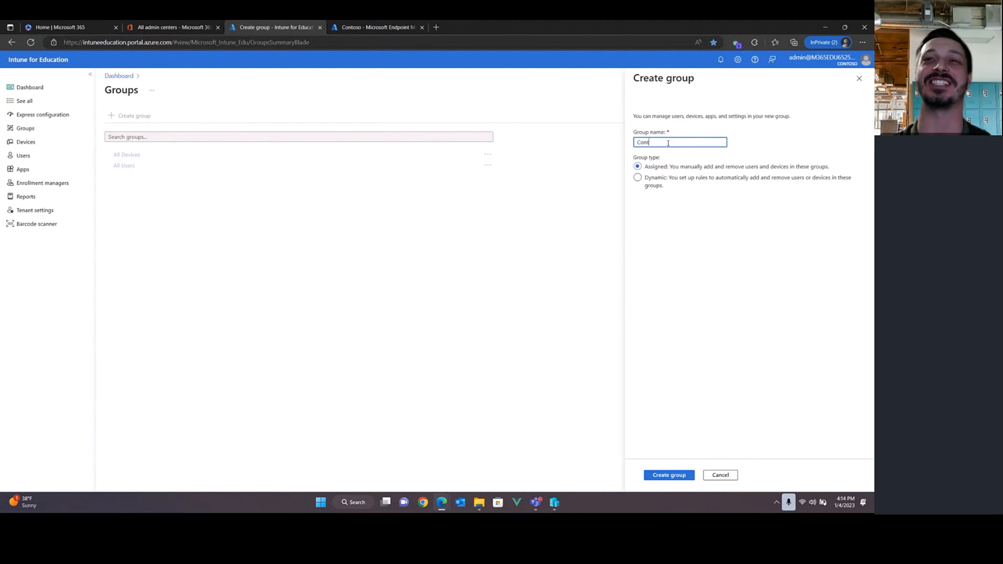
text(osoSchools)
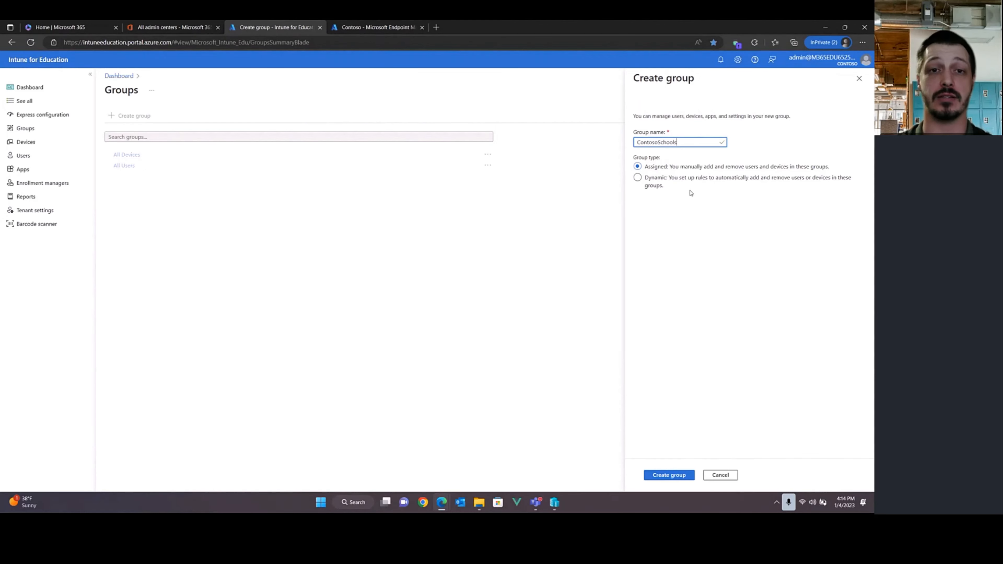
text(D)
key(BackSpace)
key(BackSpace)
key(BackSpace)
key(BackSpace)
key(BackSpace)
key(BackSpace)
key(BackSpace)
key(BackSpace)
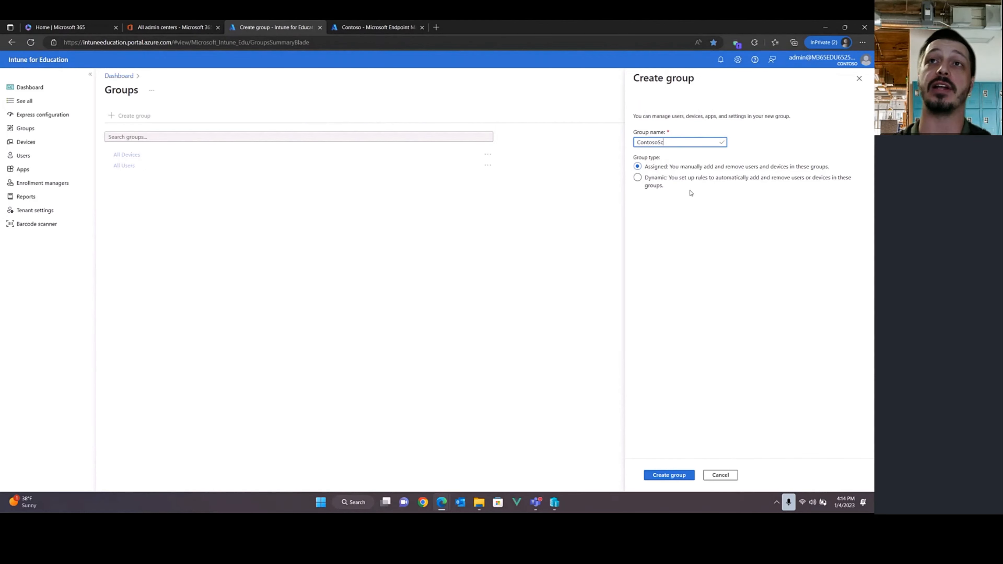
text(Schools)
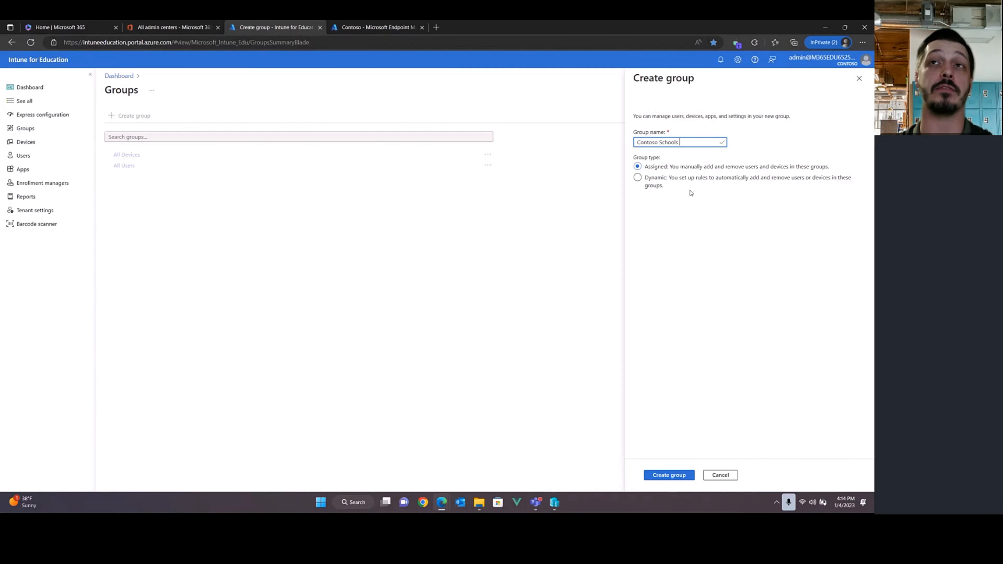
text( Devices)
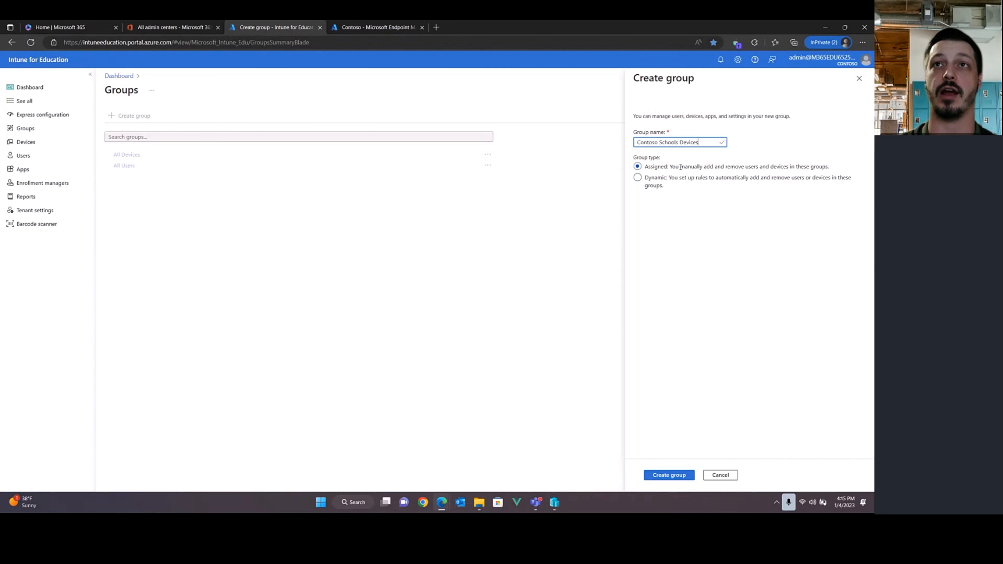
click(682, 477)
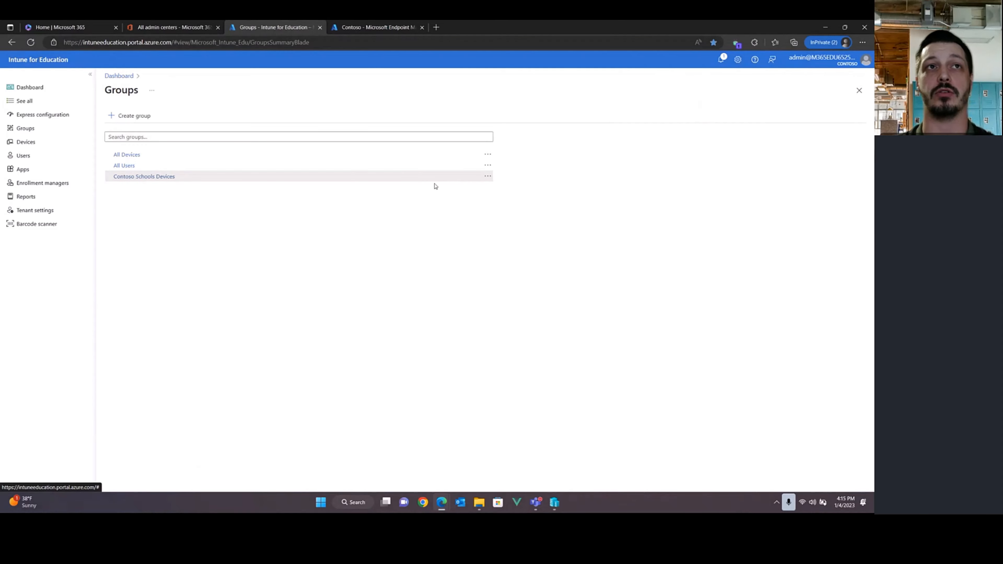
- Create an assigned subgroup named "Contoso Schools Departments Devices" under the Contoso Schools Devices group
click(488, 176)
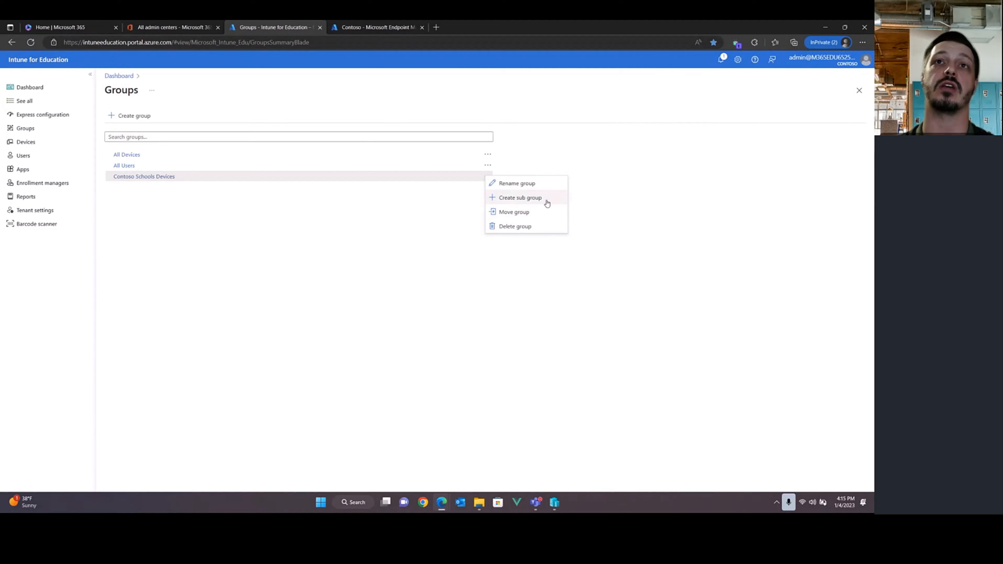
click(530, 200)
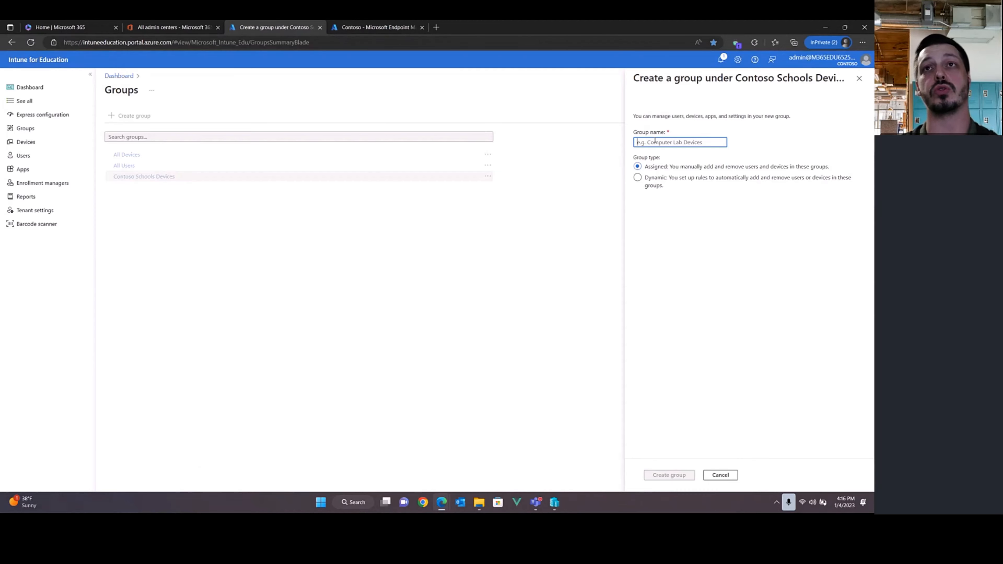
text(Conto)
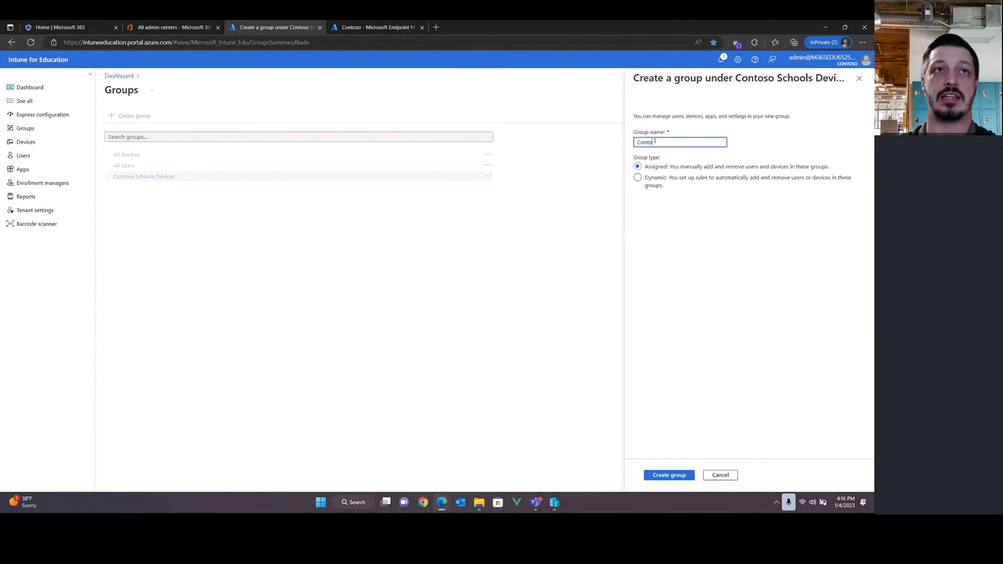
text(so Schools)
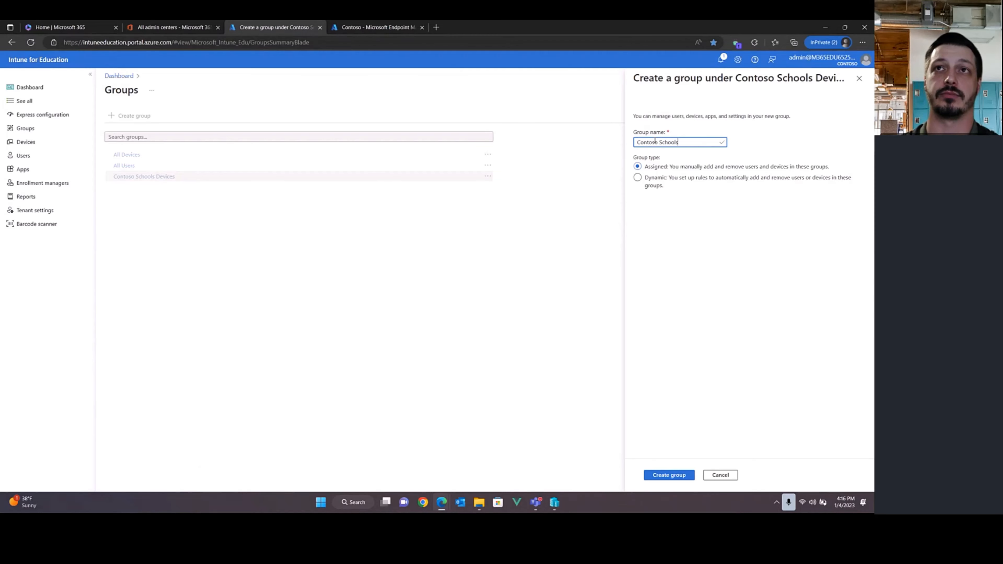
text( Departmen)
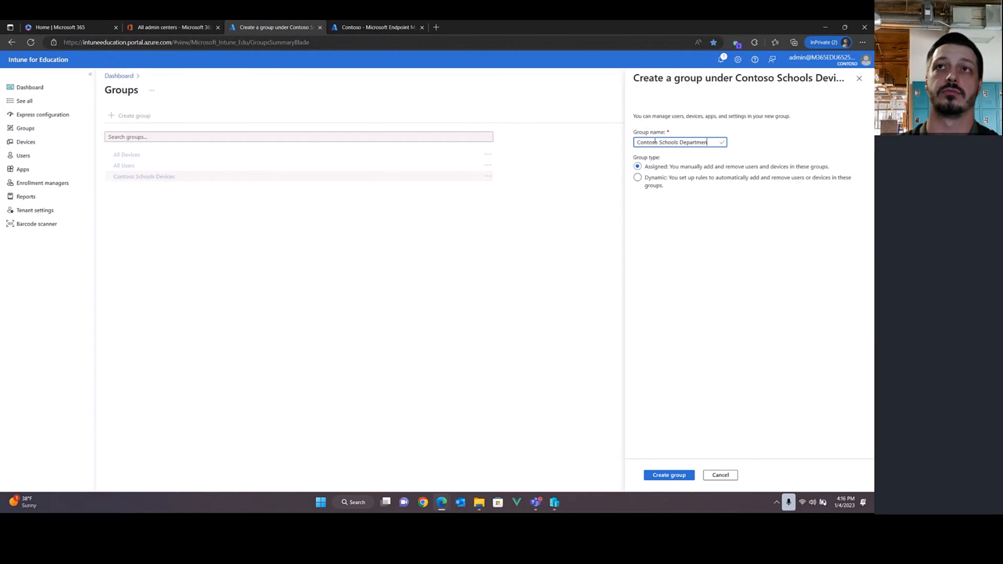
text(ts Devices)
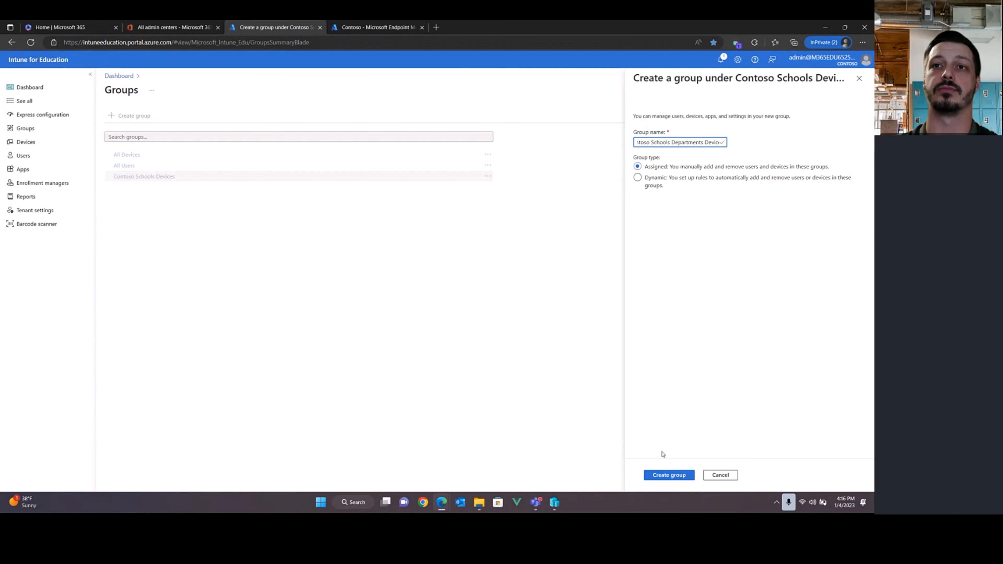
click(671, 475)
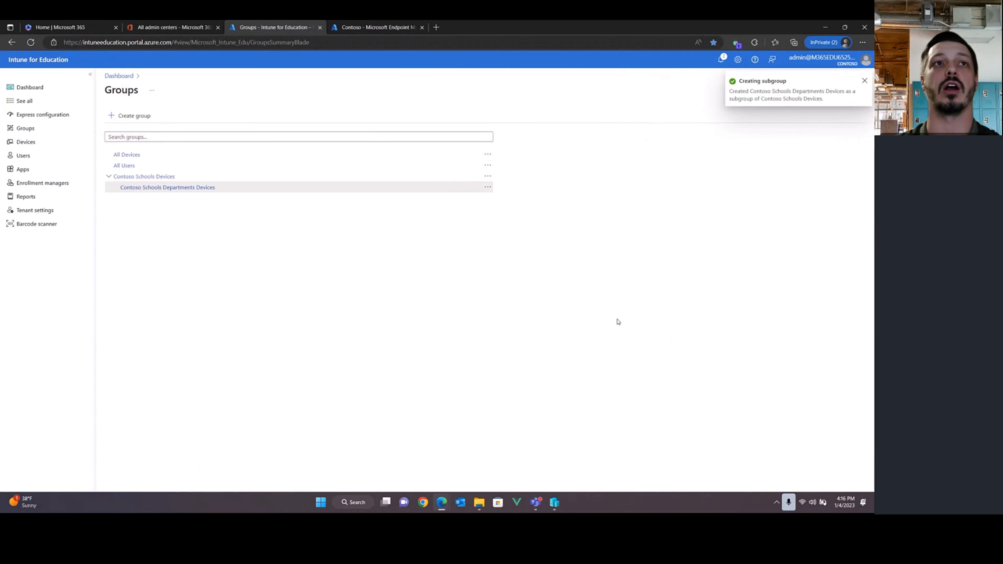
- Create an assigned subgroup named "Contoso Schools IT Departments Devices" under the Contoso Schools Departments Devices group
click(491, 190)
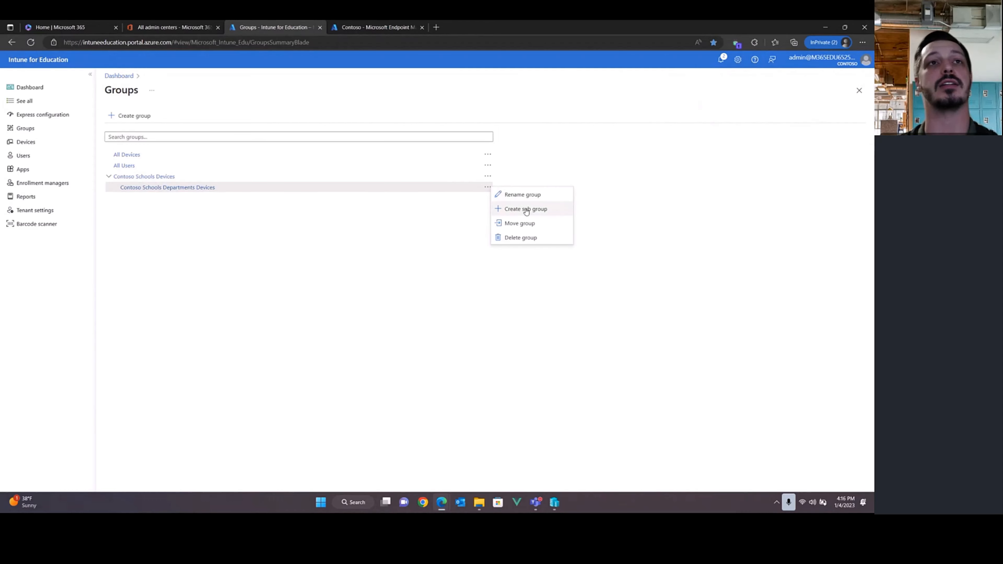
click(520, 209)
text(Contos)
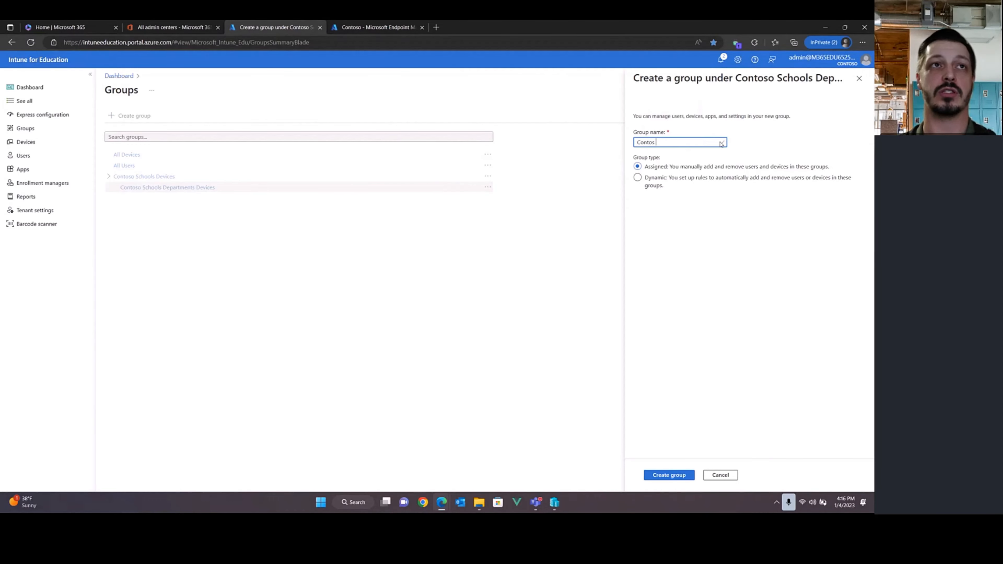
text(o Scho)
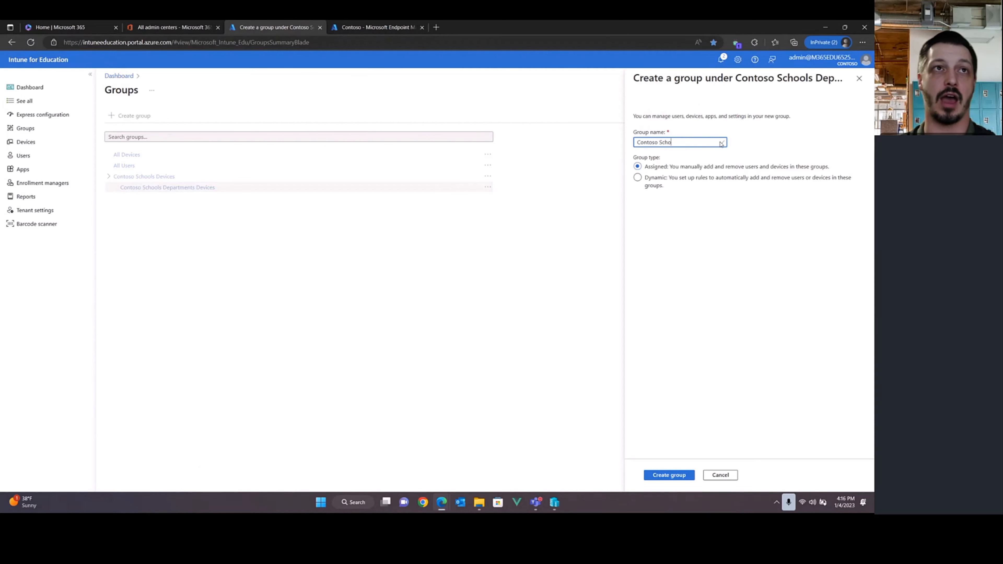
text(ols IT D)
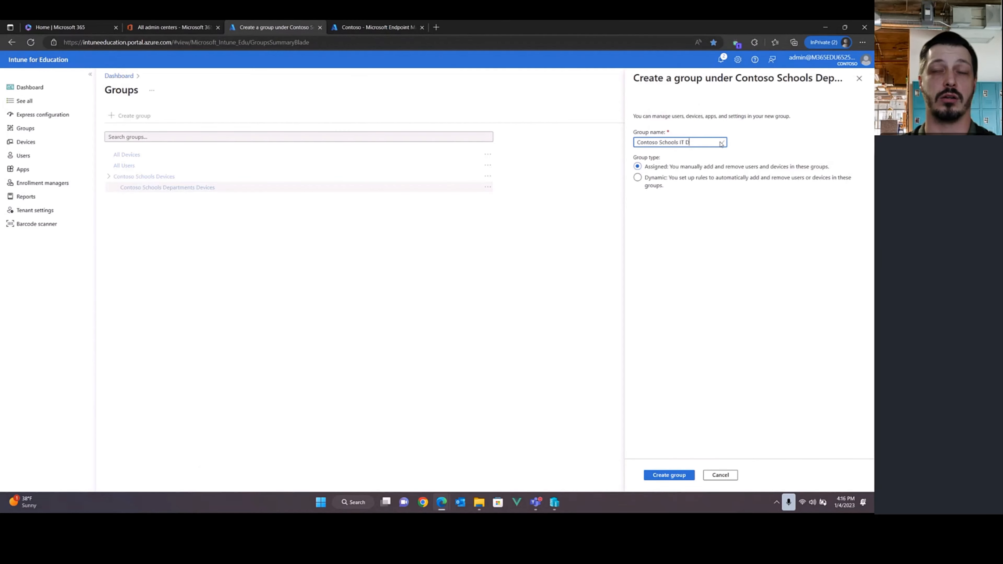
text(epsrtments)
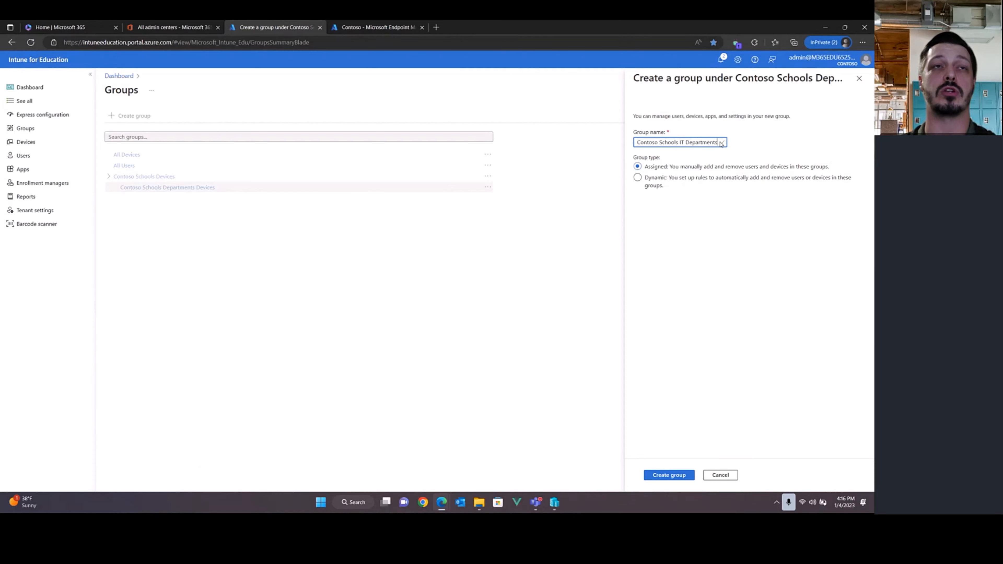
text( Devic)
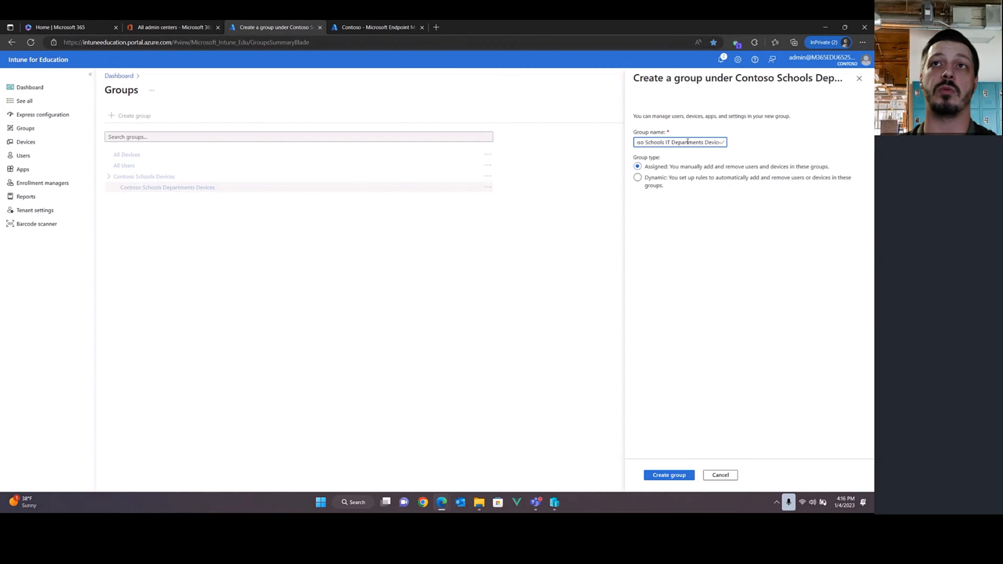
text(es)
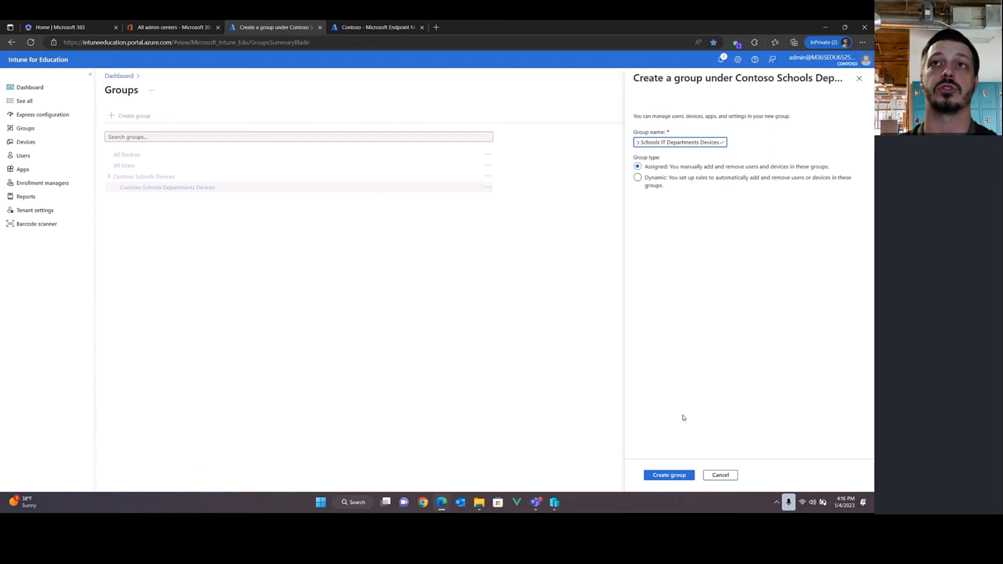
click(679, 476)
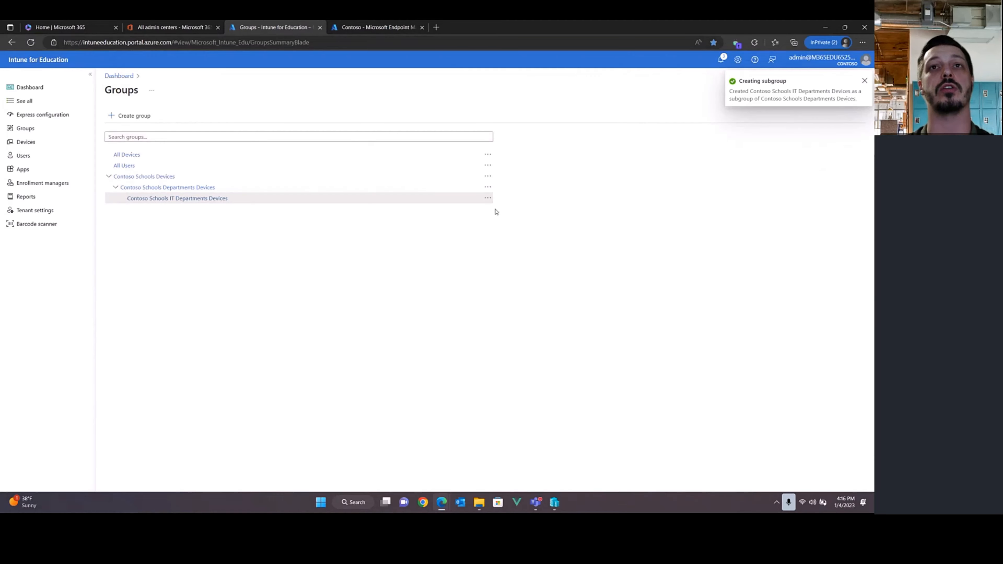
- Create an assigned subgroup named "1v1 User Enrollment Pilot" under the Contoso Schools IT Departments Devices group
click(488, 199)
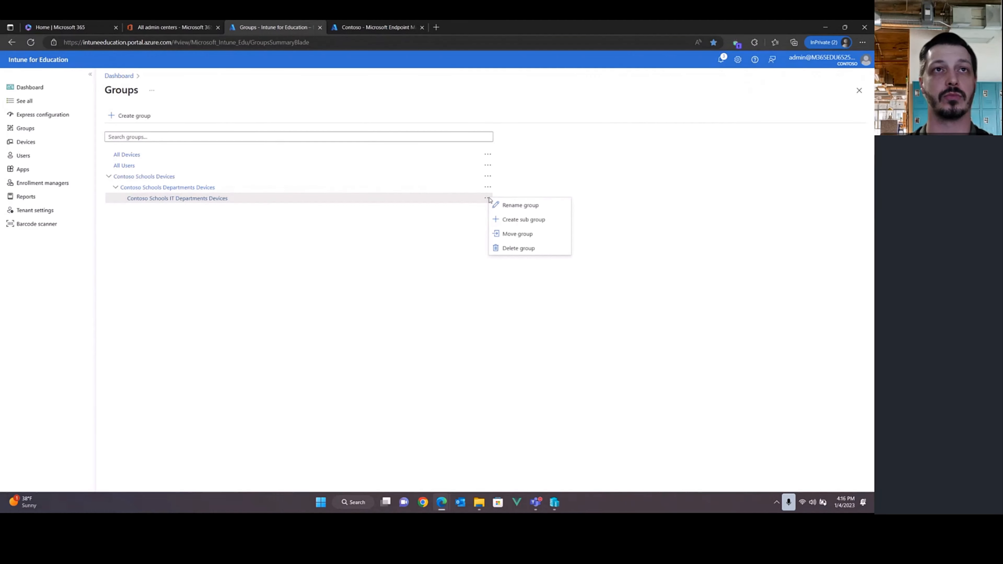
click(506, 219)
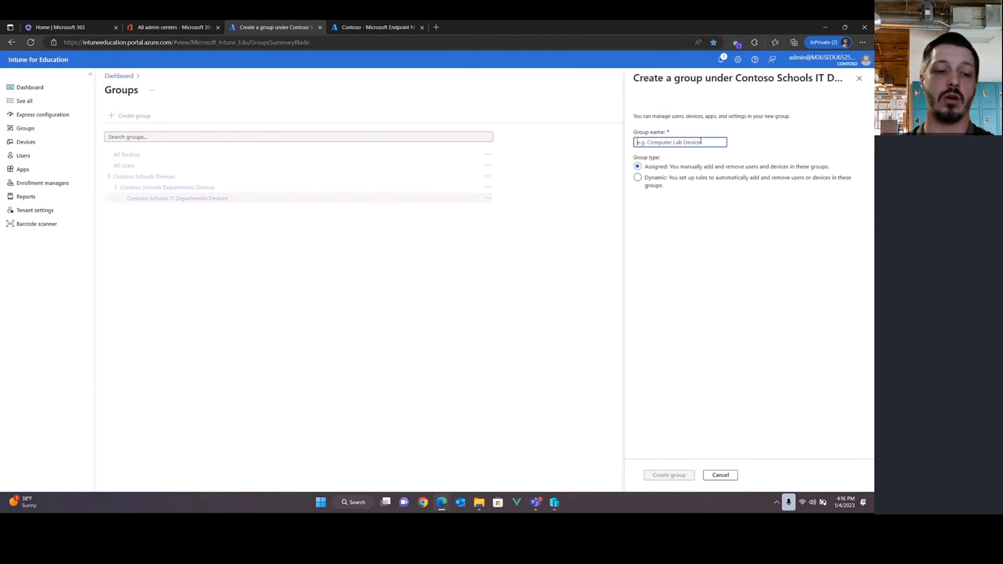
text(1v1)
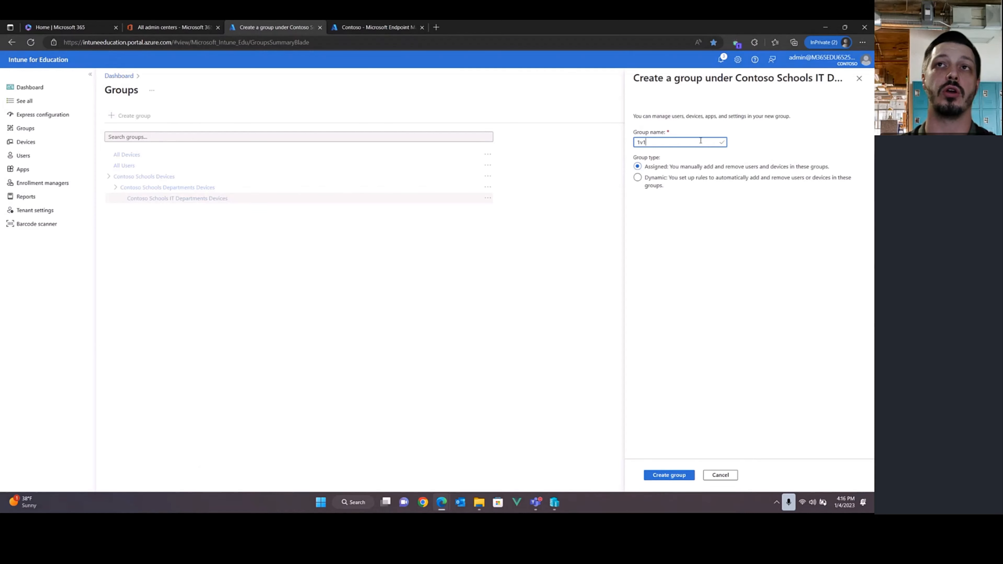
text( User En)
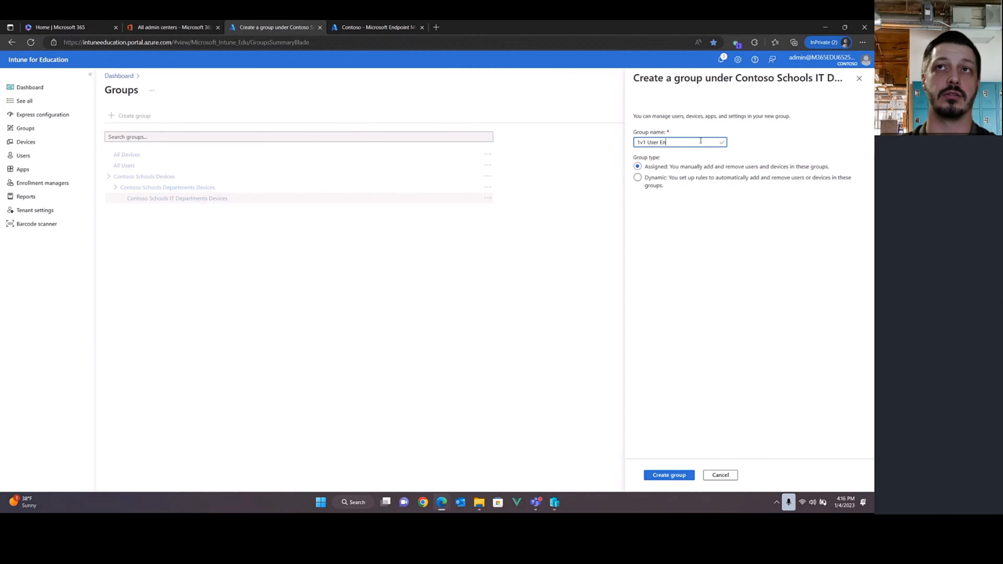
text(rollement Pilot)
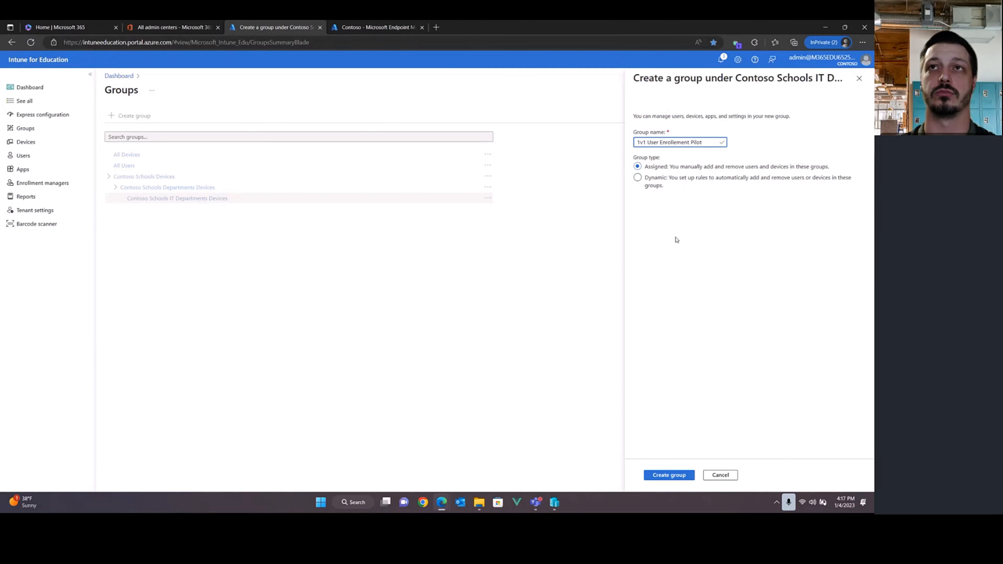
click(677, 142)
key(BackSpace)
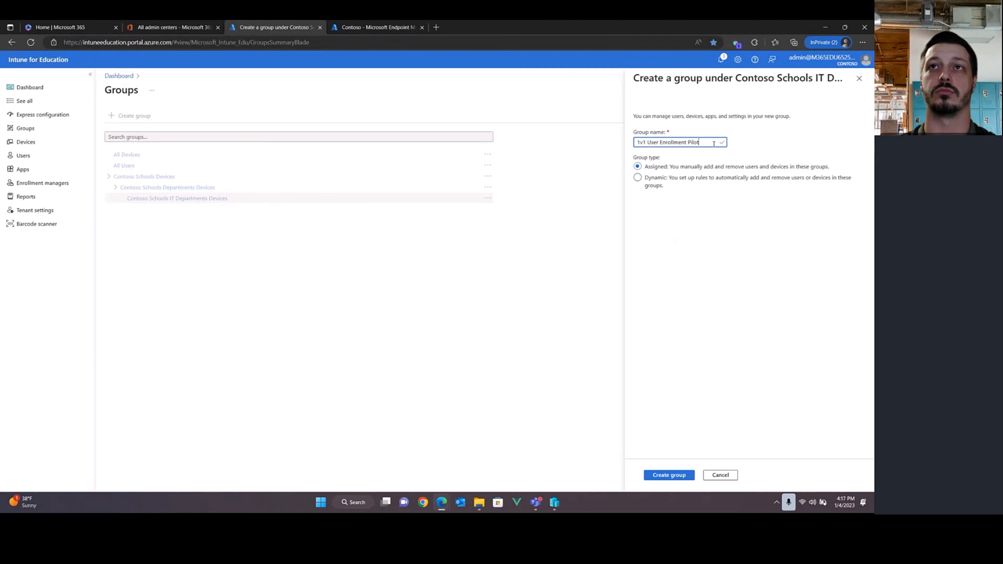
click(671, 476)
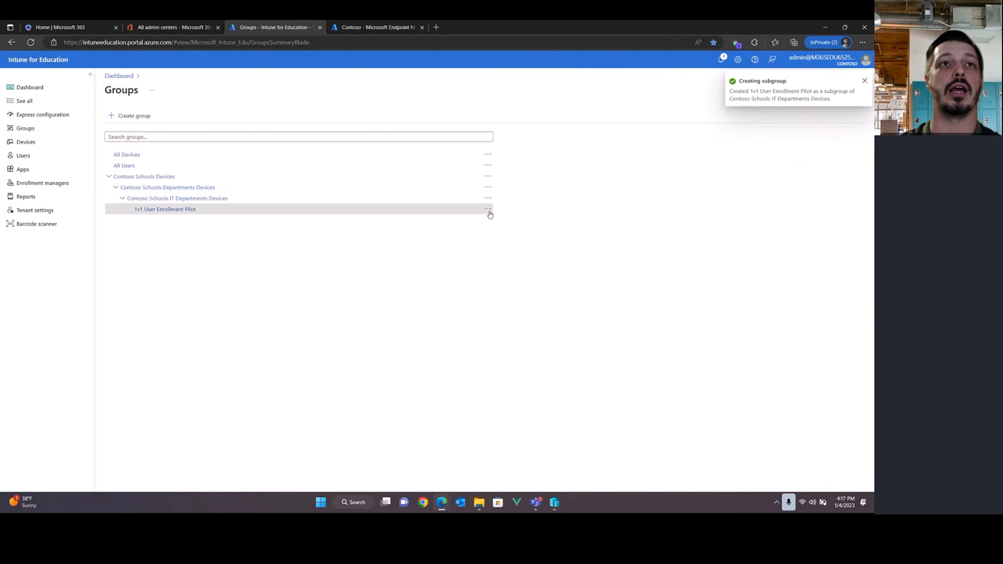
- Create an assigned subgroup named "Self Deploy Enrollment Pilot" under the Contoso Schools IT Departments Devices group
click(489, 211)
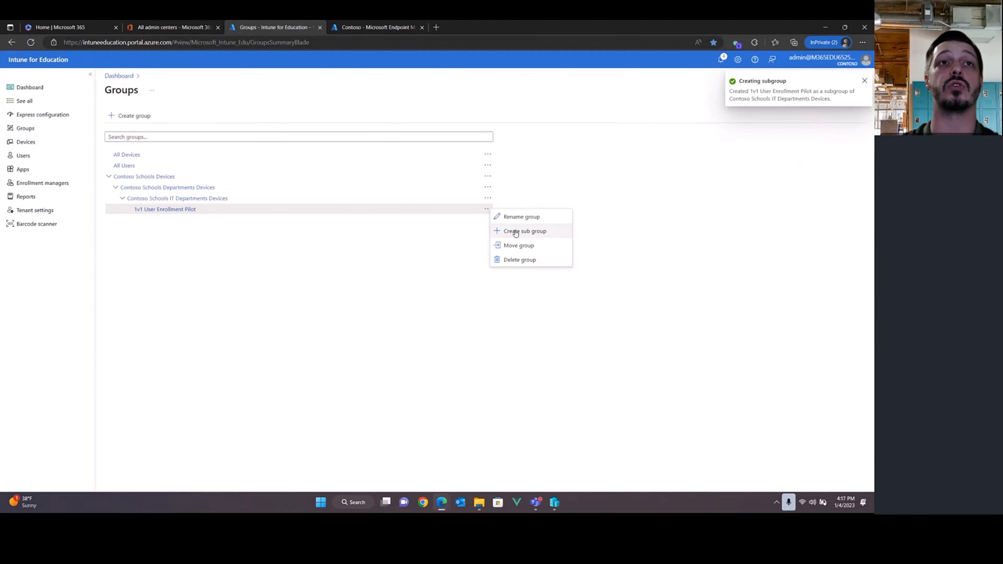
click(412, 280)
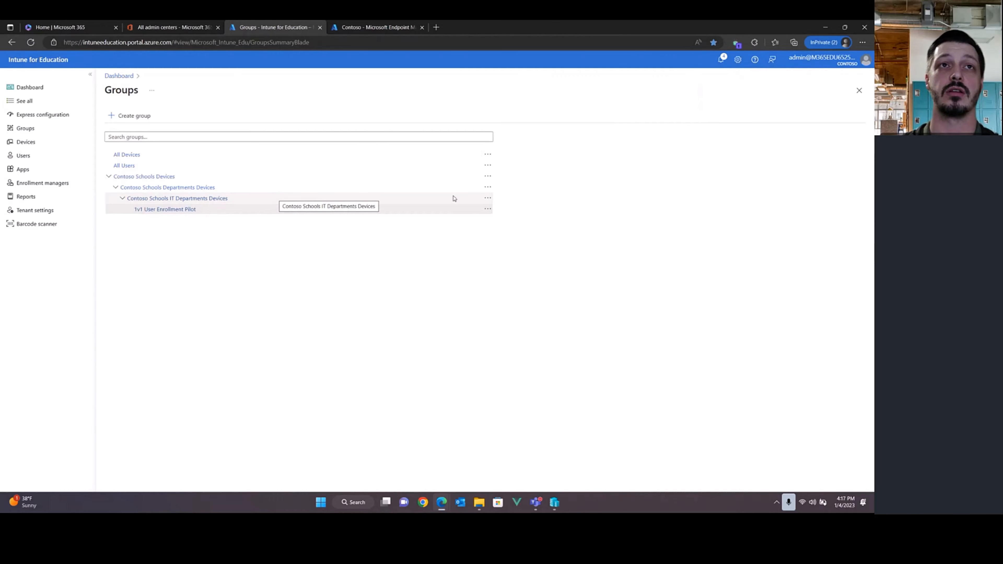
click(489, 198)
click(525, 219)
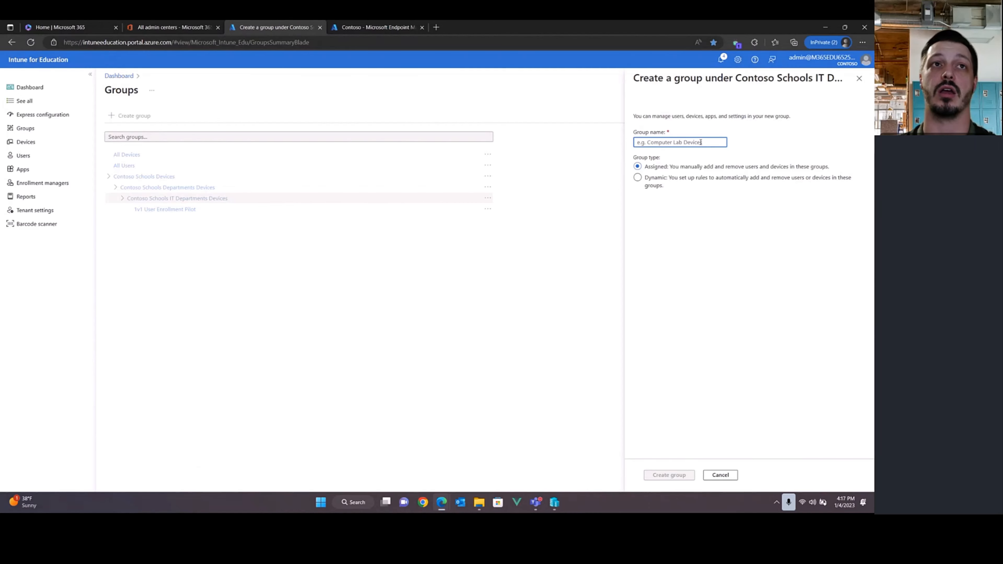
text(Self Depl)
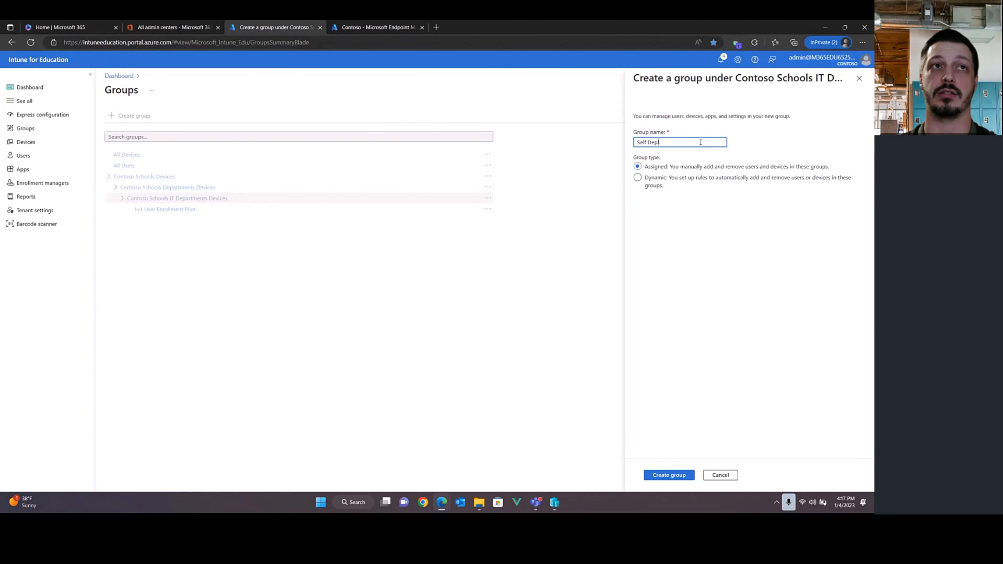
text(oy enroll)
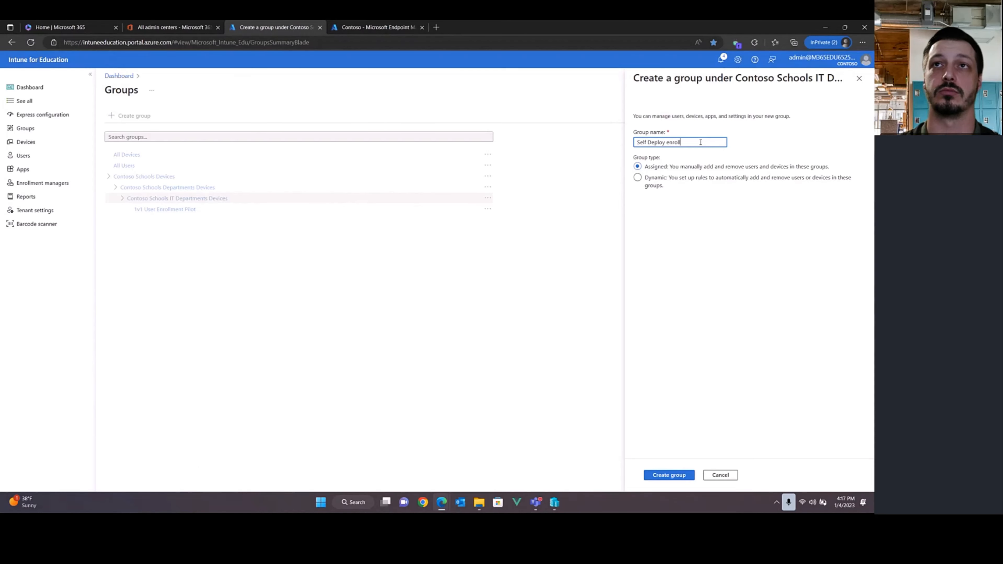
text(ment )
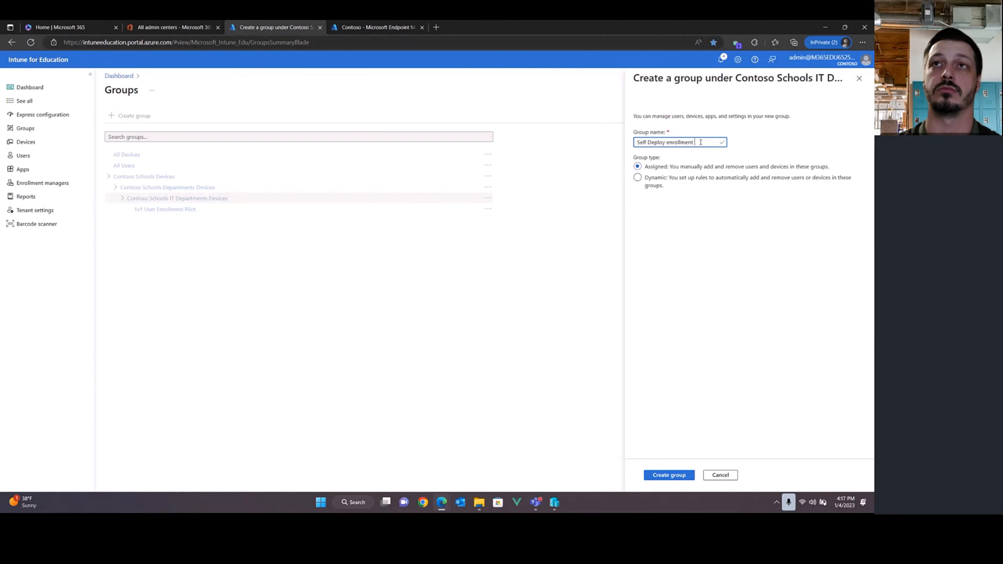
text(Pilot)
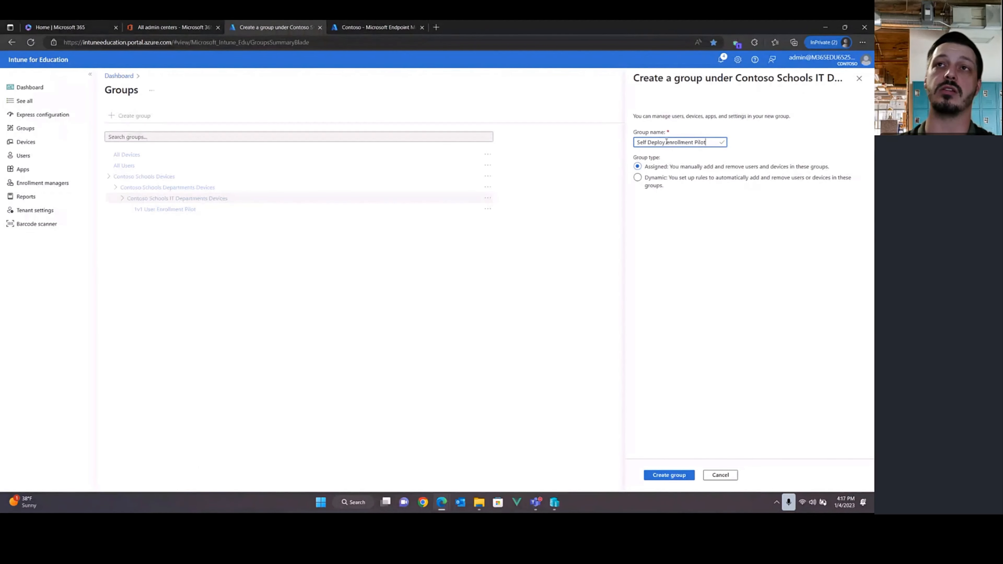
click(669, 142)
key(BackSpace)
text(E)
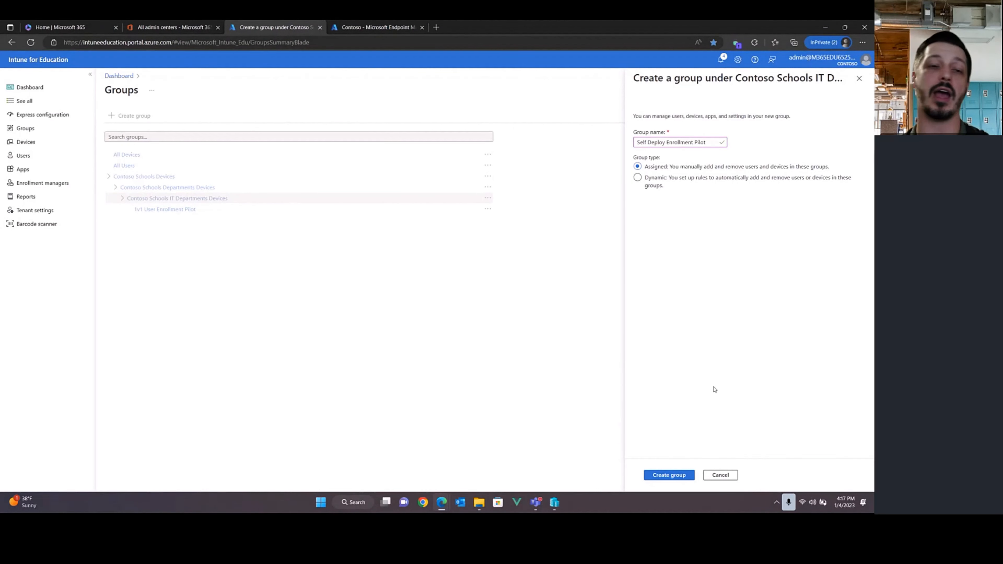
click(657, 474)
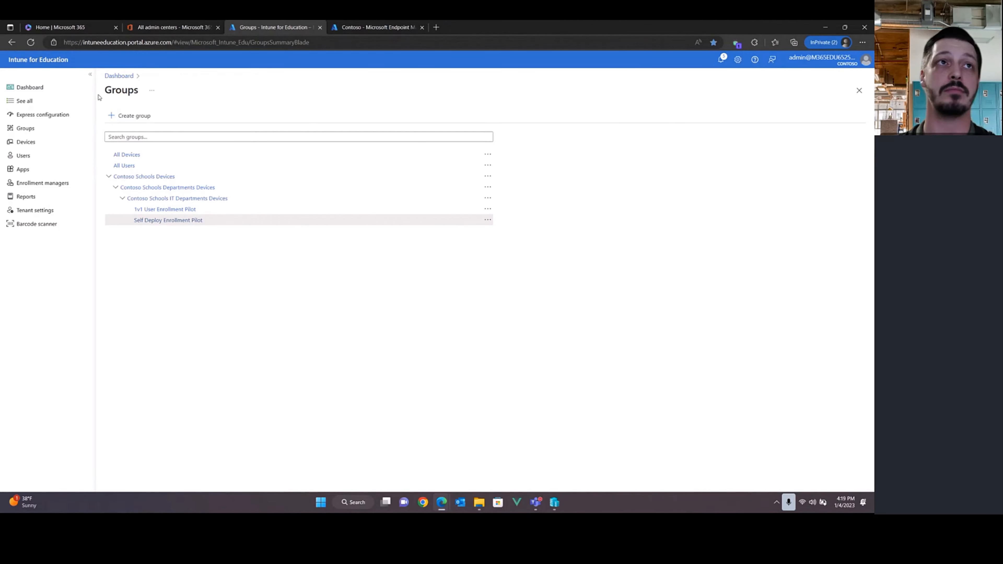
- Switch to the Microsoft Endpoint Manager admin center and view the service health and message center in the tenant status
click(346, 28)
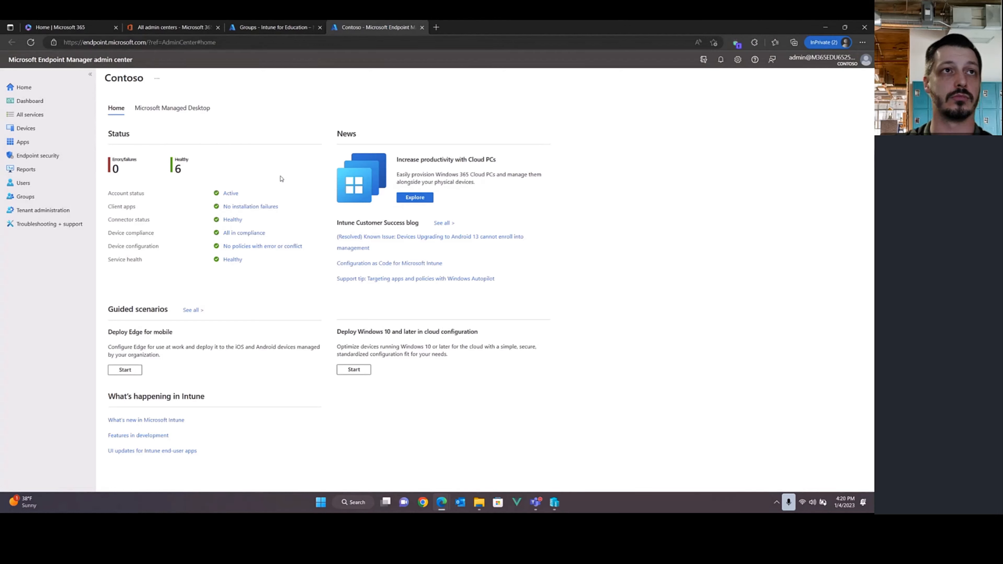
click(28, 212)
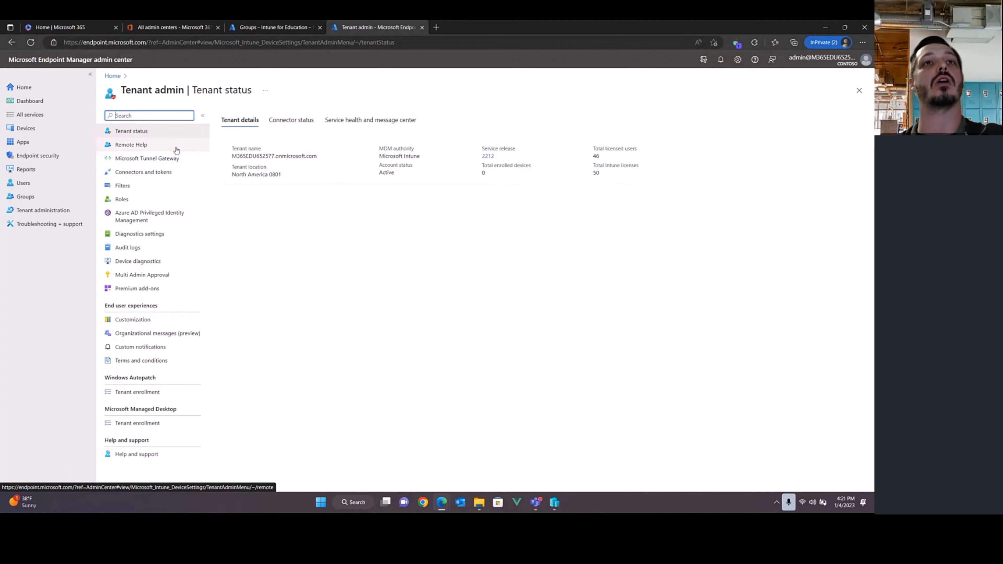
click(340, 120)
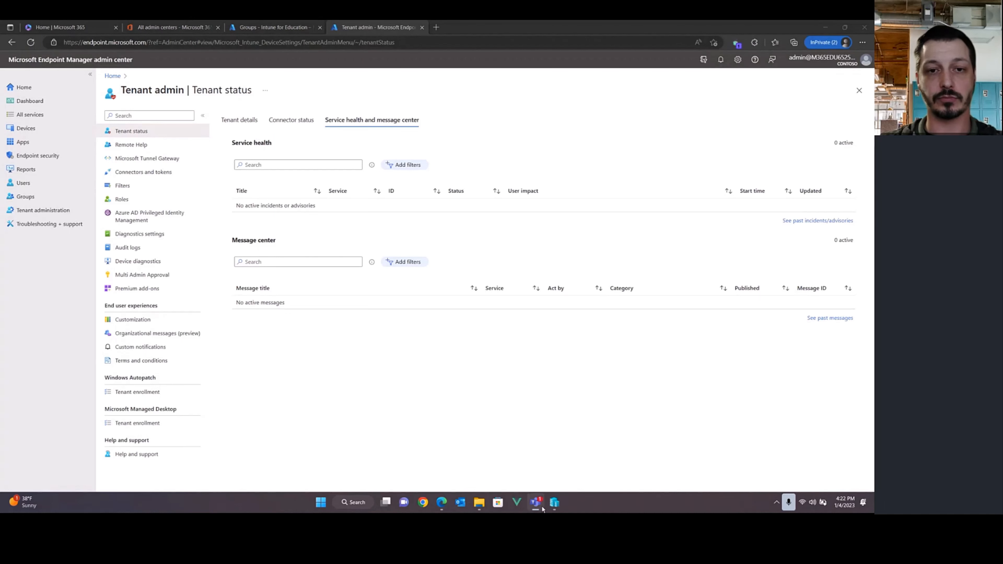
- Switch to Hyper-V Manager, connect to the IntuneDemo virtual machine and show it full screen
click(555, 502)
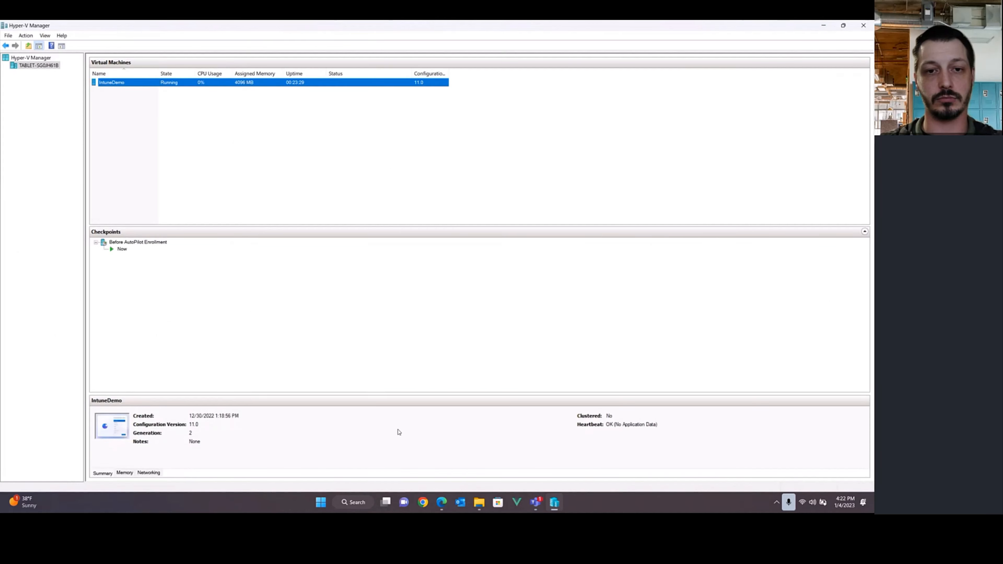
right_click(143, 83)
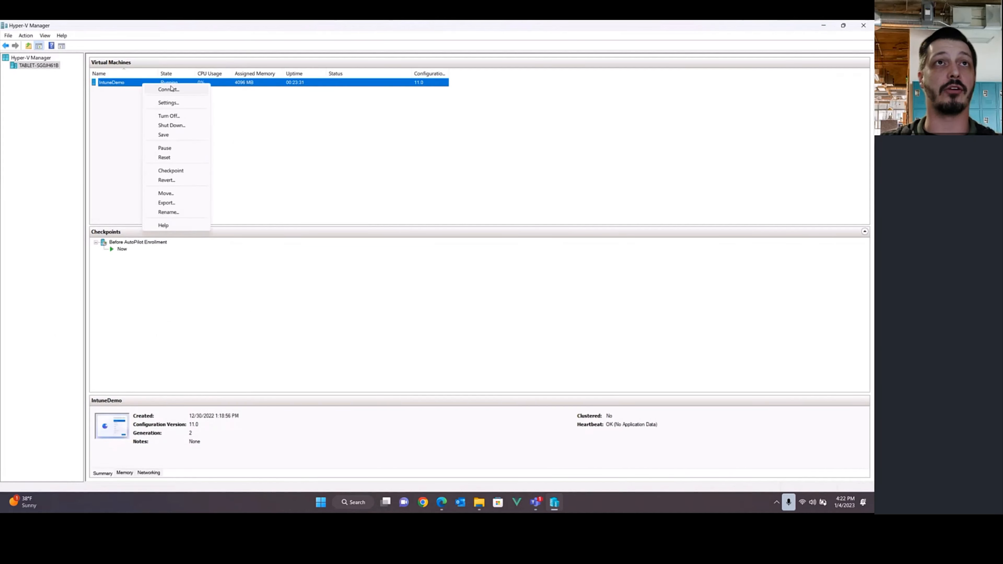
click(190, 94)
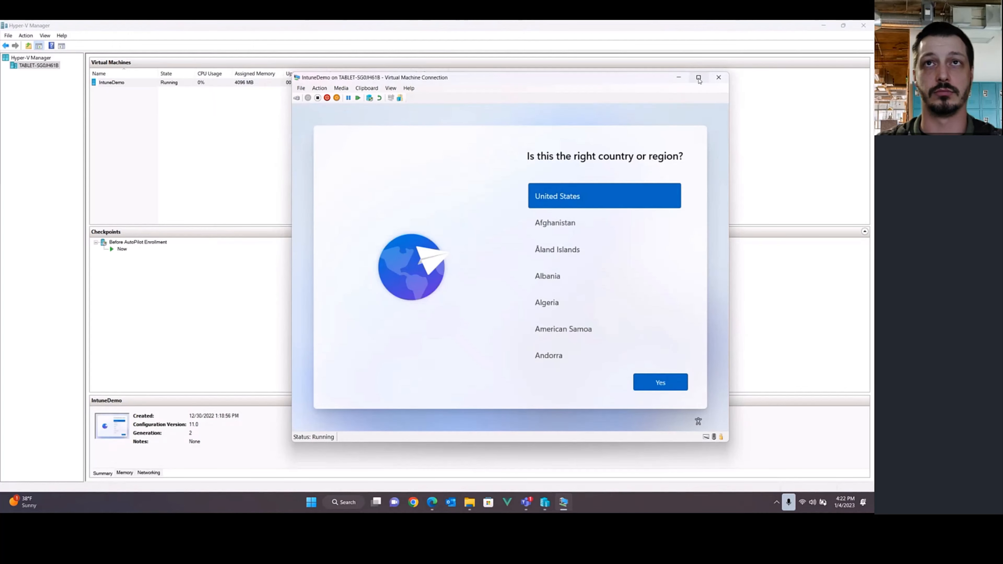
click(698, 78)
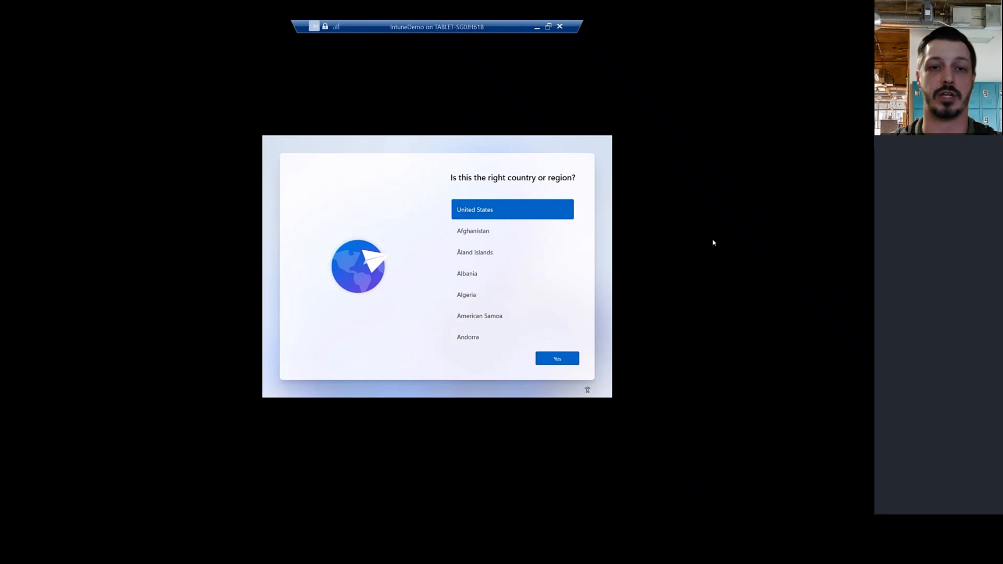
- Open a command prompt over the virtual machine's region setup screen and run Powershell.exe -executionPolicy Bypass
key(shift+F10)
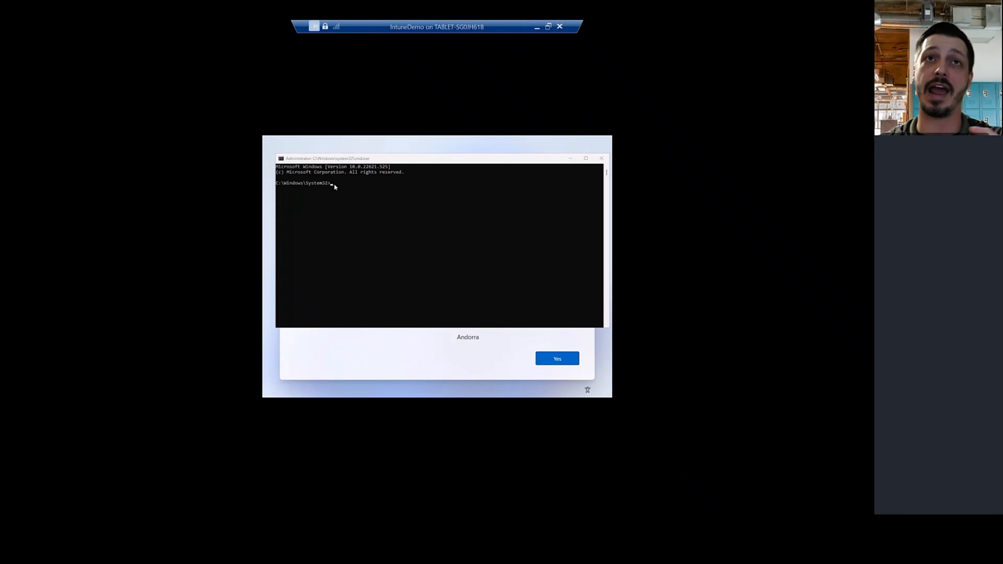
key(XF86AudioMute)
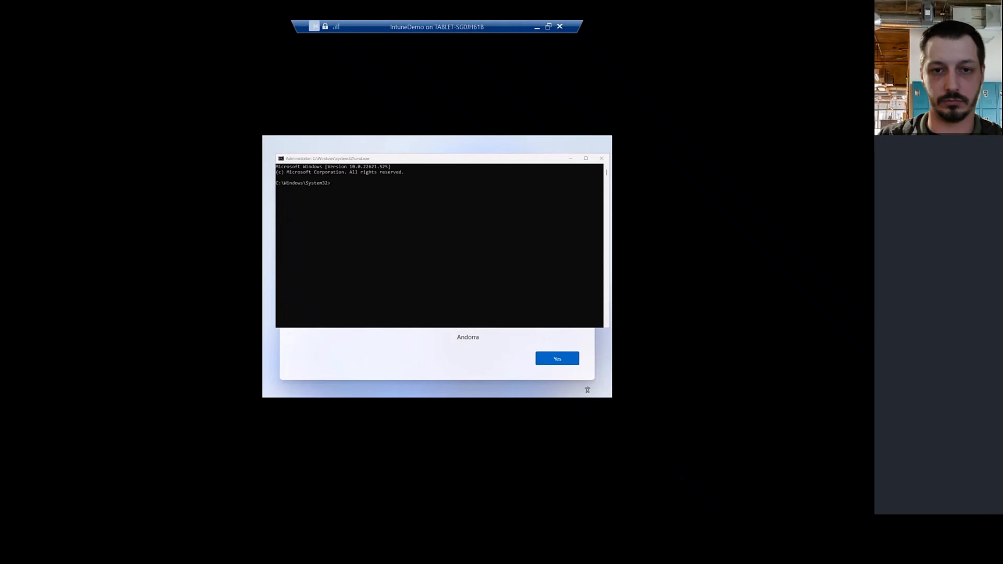
click(335, 185)
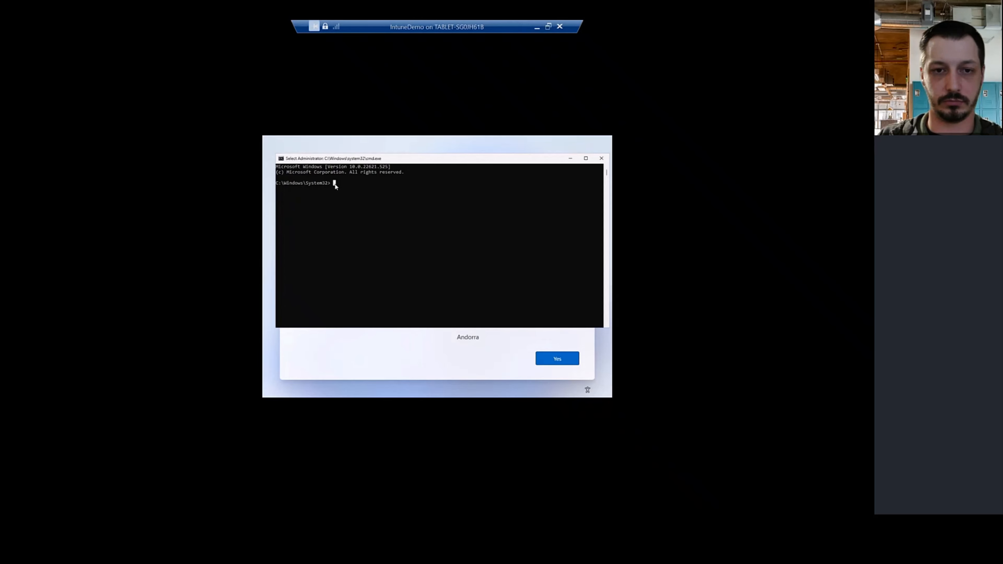
text(Powershell.exe)
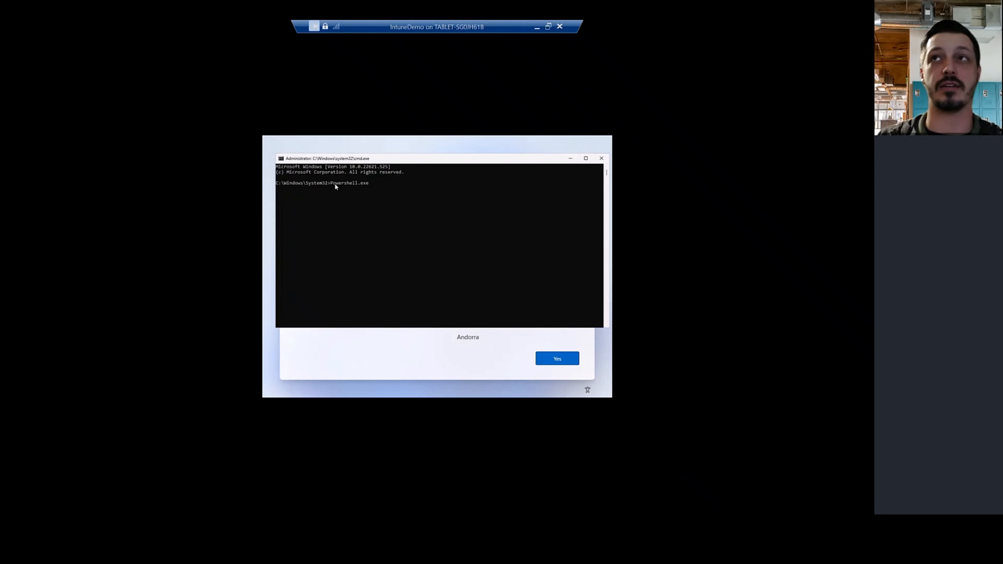
text(-executio)
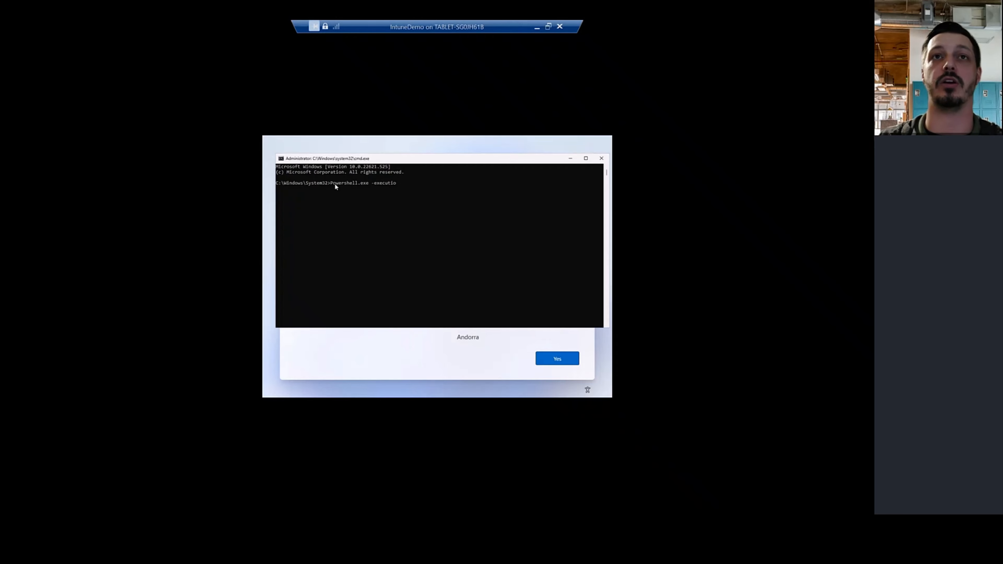
text(nPolicy)
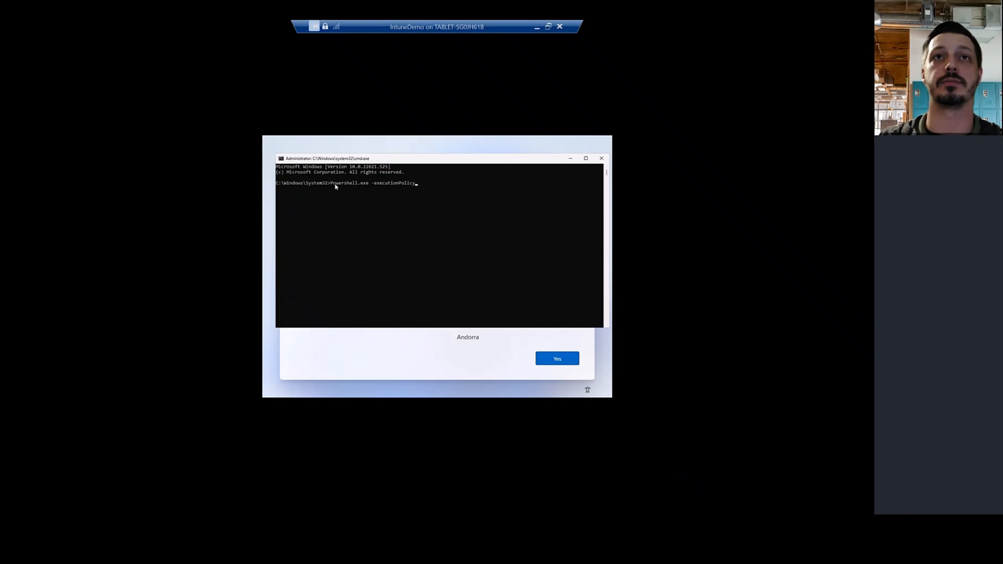
text( Byp)
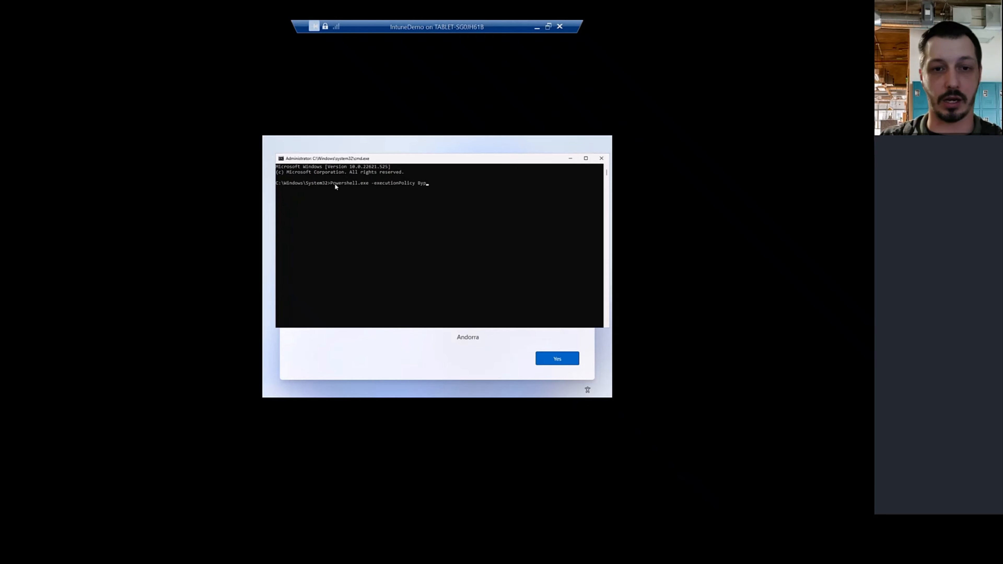
text(ass)
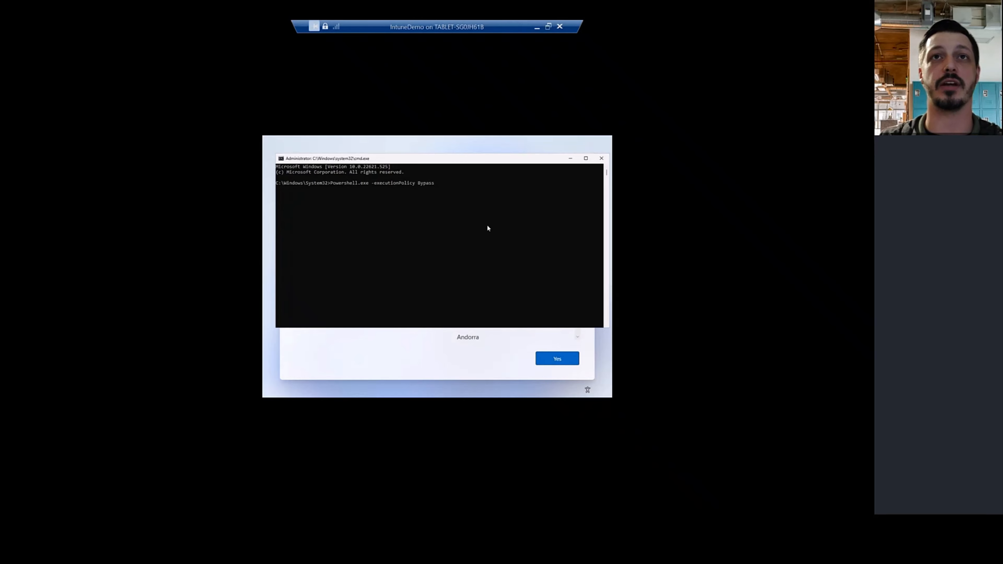
key(Return)
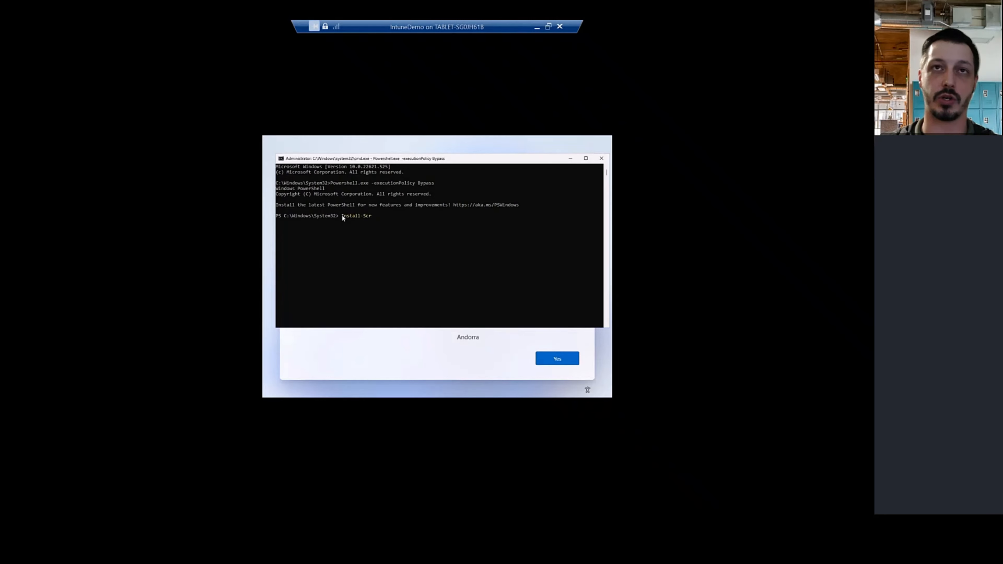
- Install the Autopilot script with Install-Script -name Get-WindowsAutopilotInfo -Force, accepting the NuGet provider with Y
text(ipt)
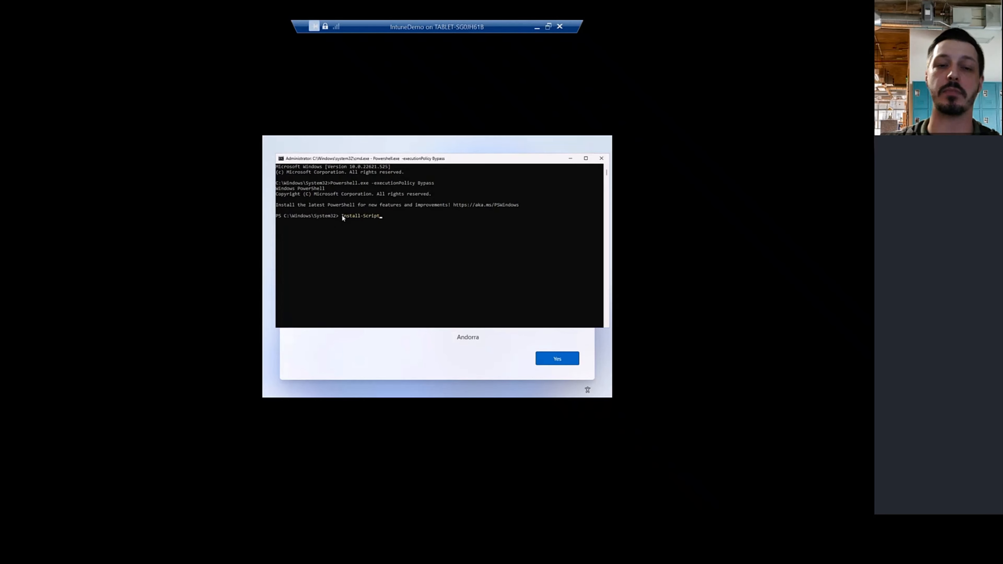
text( - )
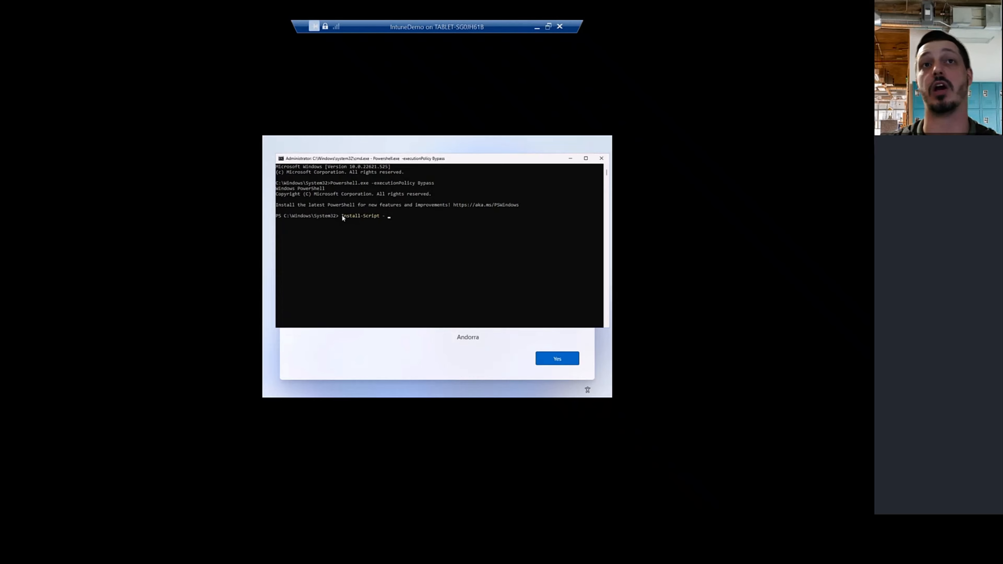
text(name Get)
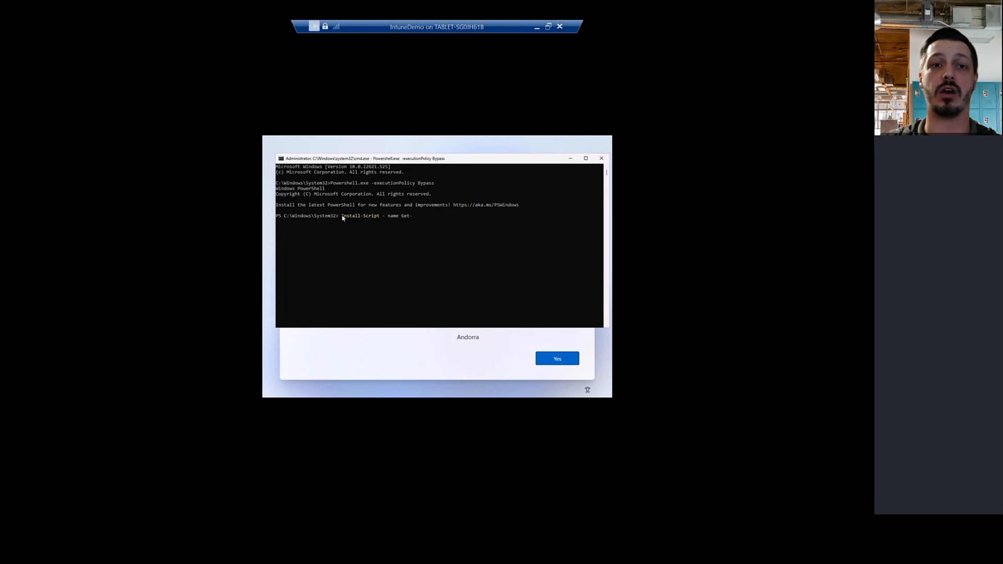
text(-)
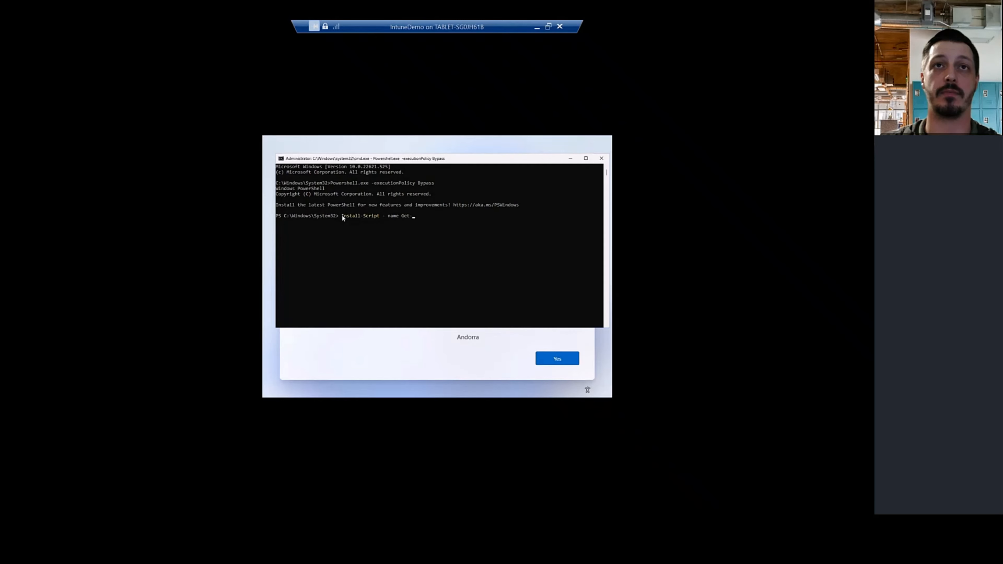
text(Windows)
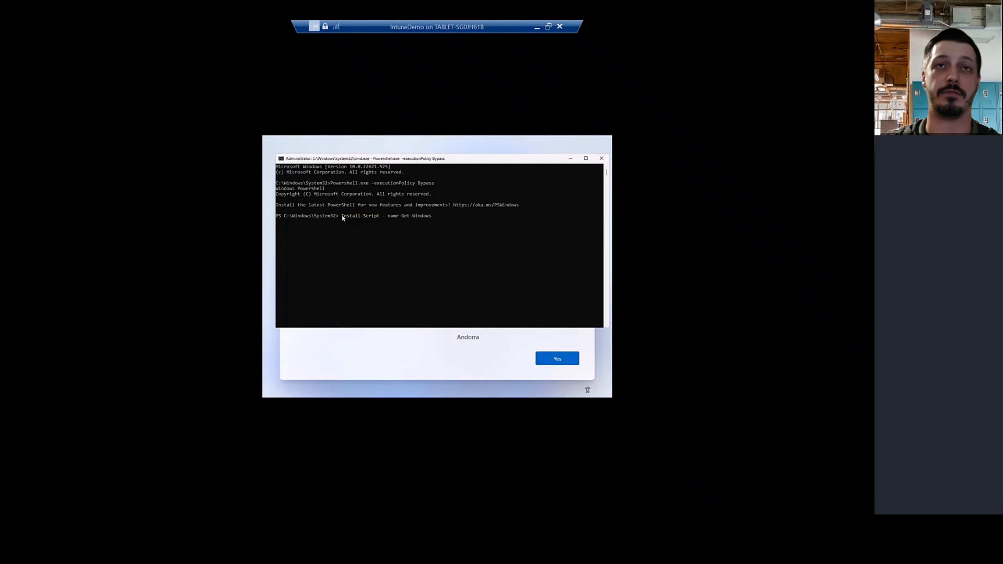
click(389, 218)
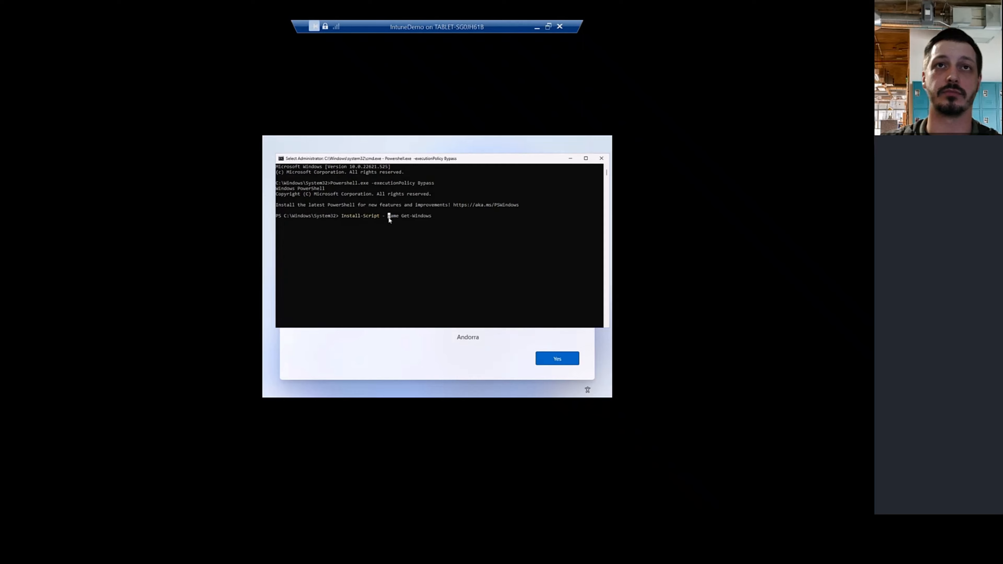
key(BackSpace)
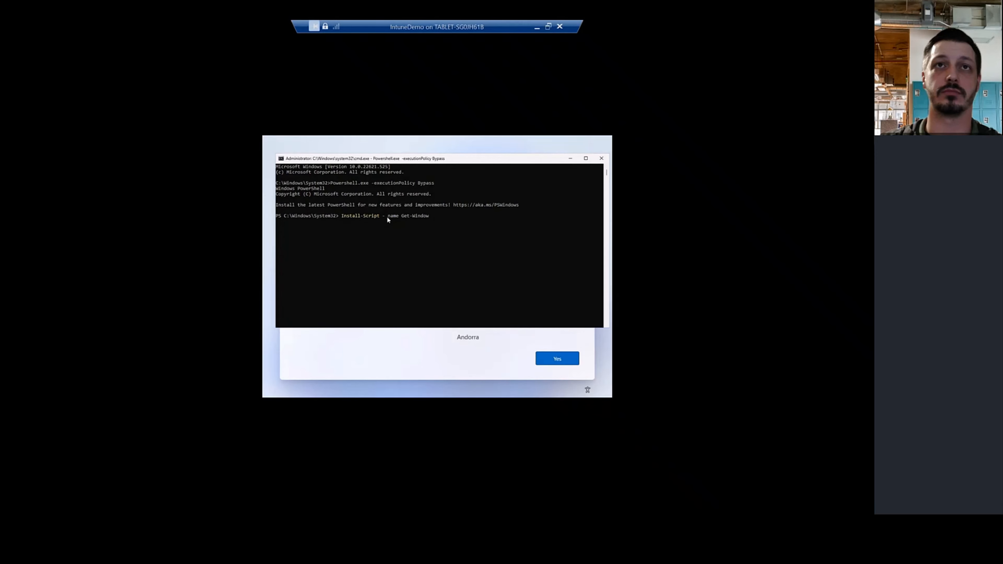
key(BackSpace)
key(BackSpace)
key(BackSpace)
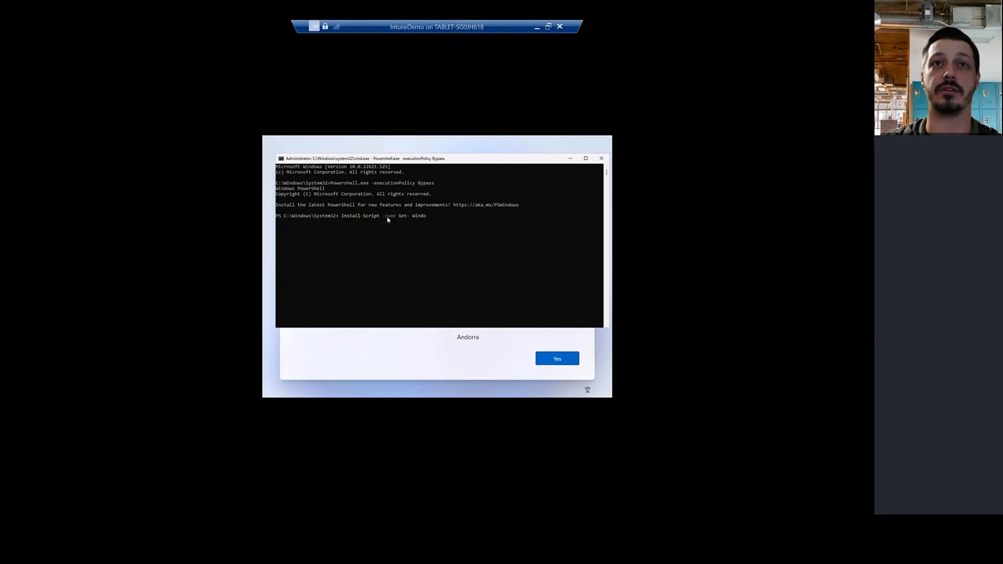
key(BackSpace)
key(BackSpace)
key(BackSpace)
key(BackSpace)
key(BackSpace)
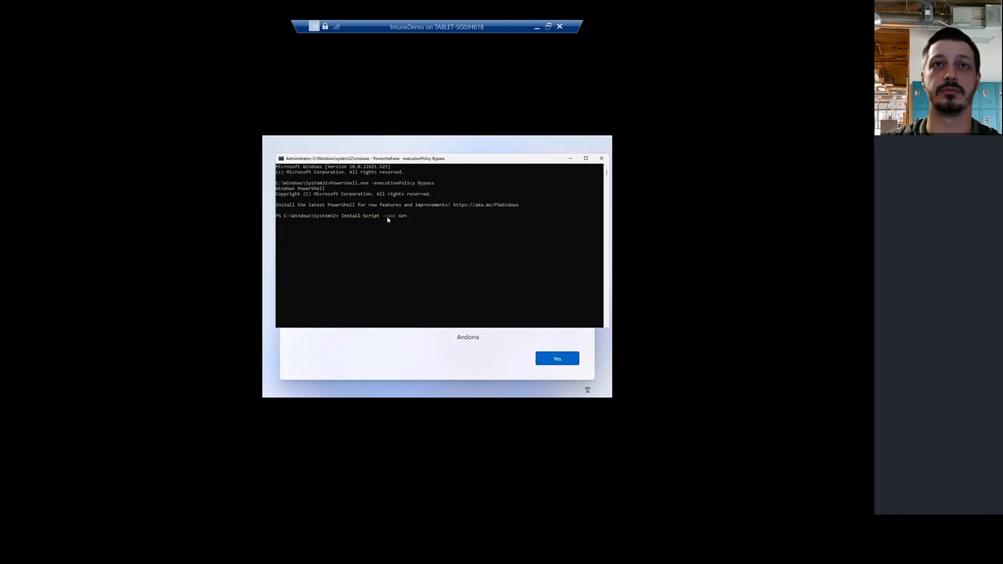
text(Window)
text(sAut)
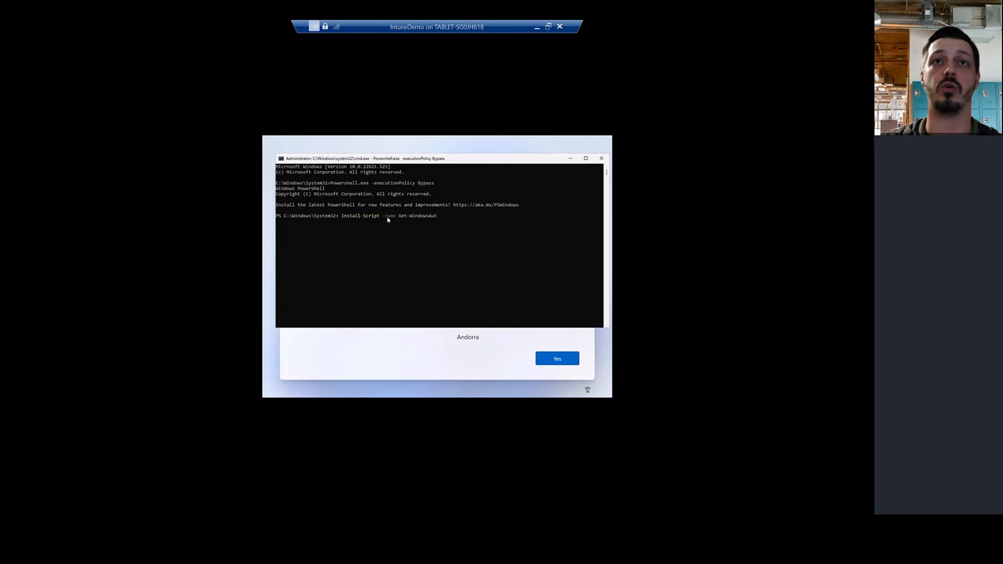
text(opopilot)
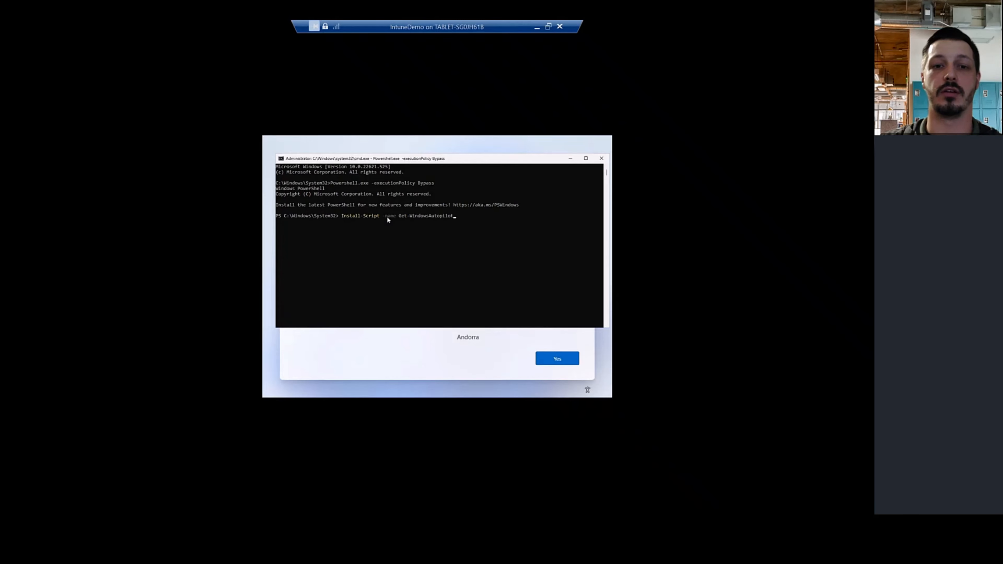
text(Info)
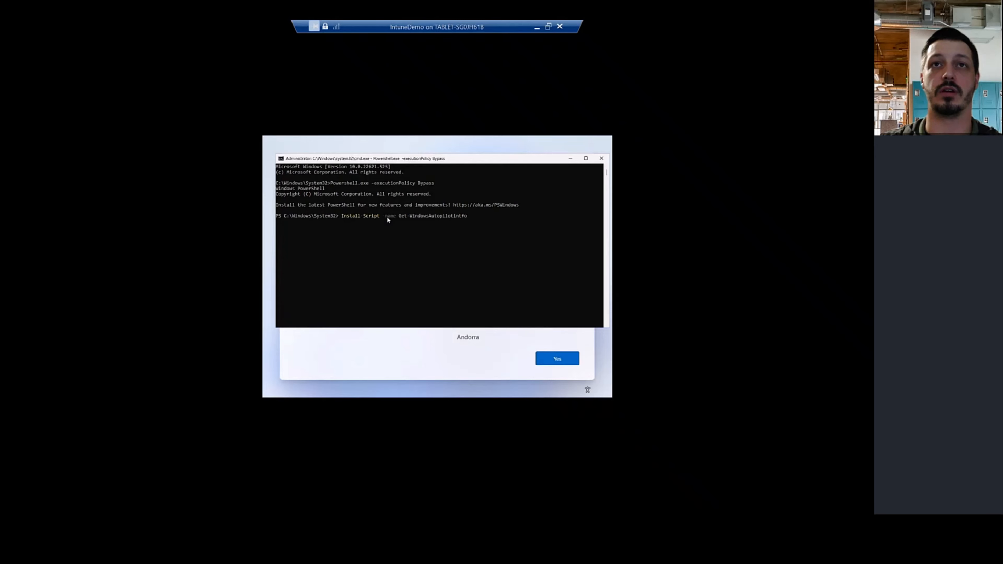
key(BackSpace)
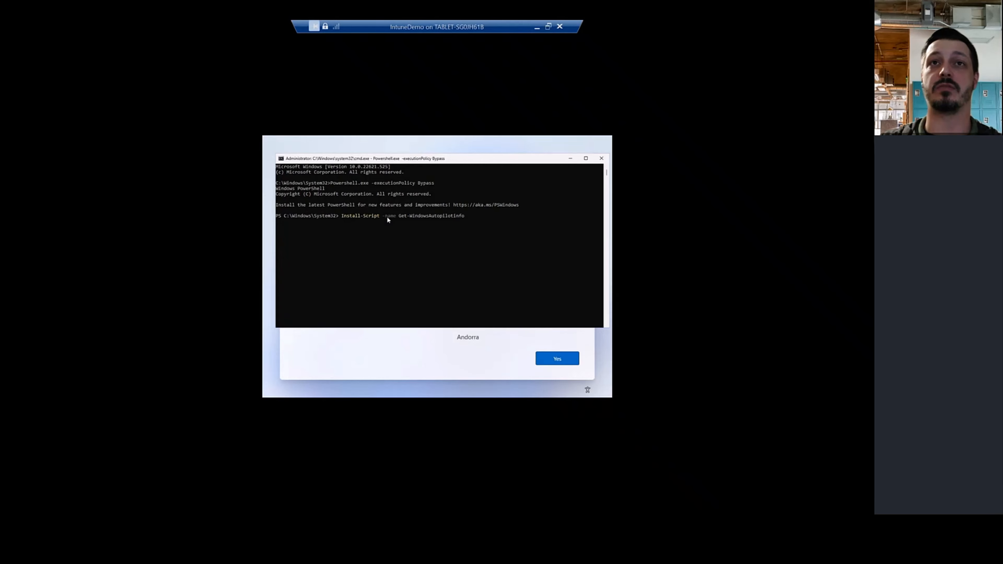
text(o -)
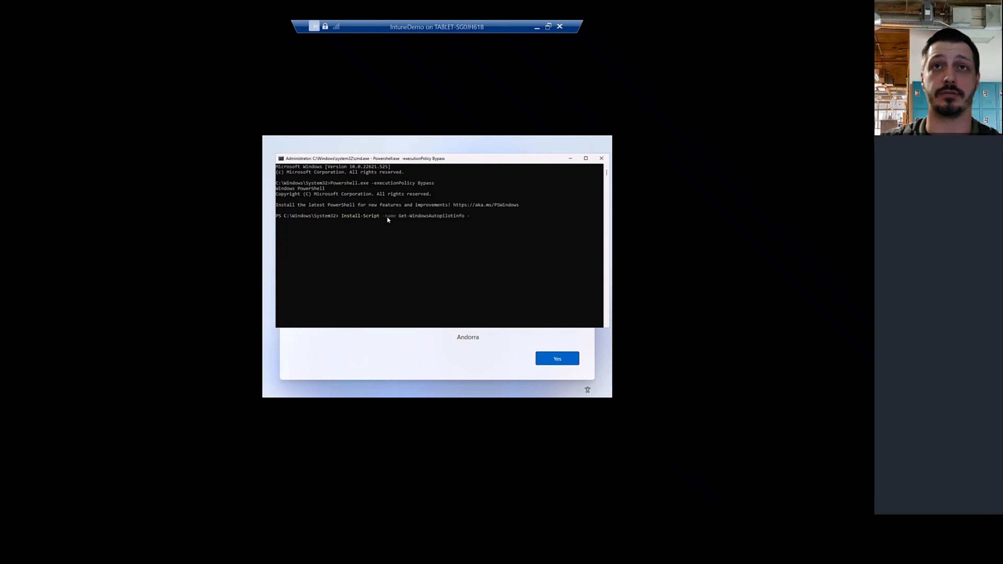
text(Force)
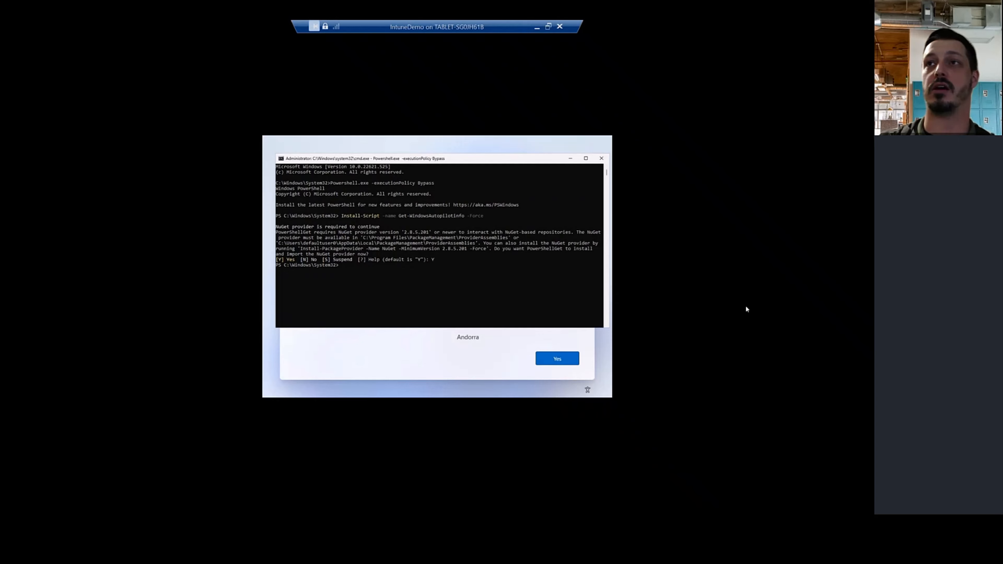
- Run Set-executionPolicy -Scope Process -ExecutionPolicy RemoteSigned, and run Get-WindowsAutoPilotInfo.ps1 without parameters
text(Set-executionPolicy -Sc)
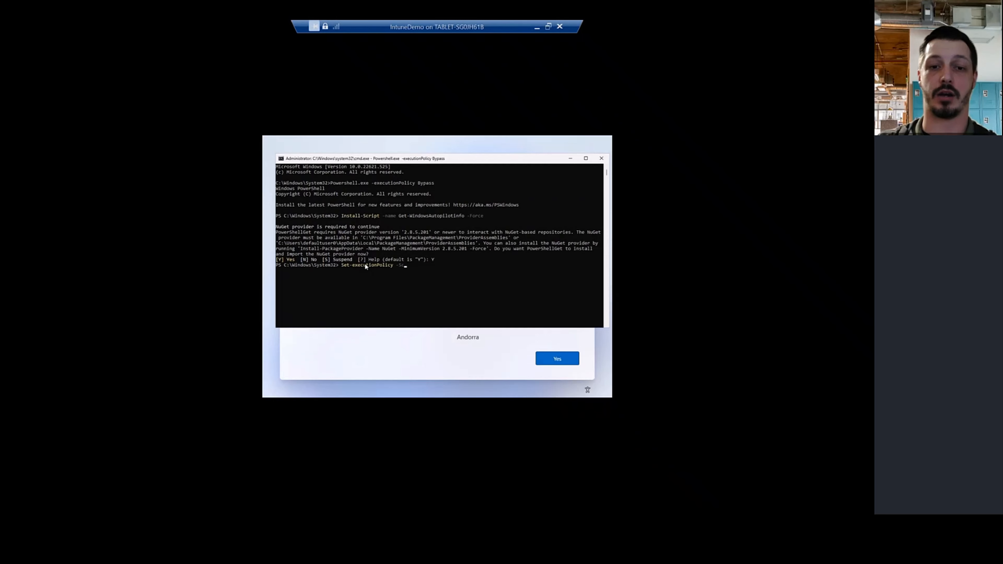
text(ope Process -)
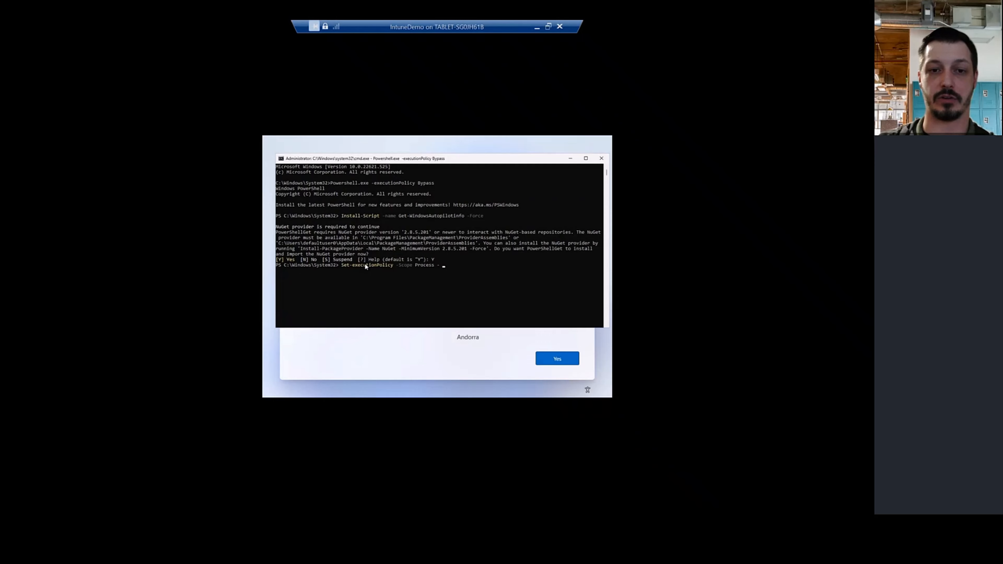
text(Exe)
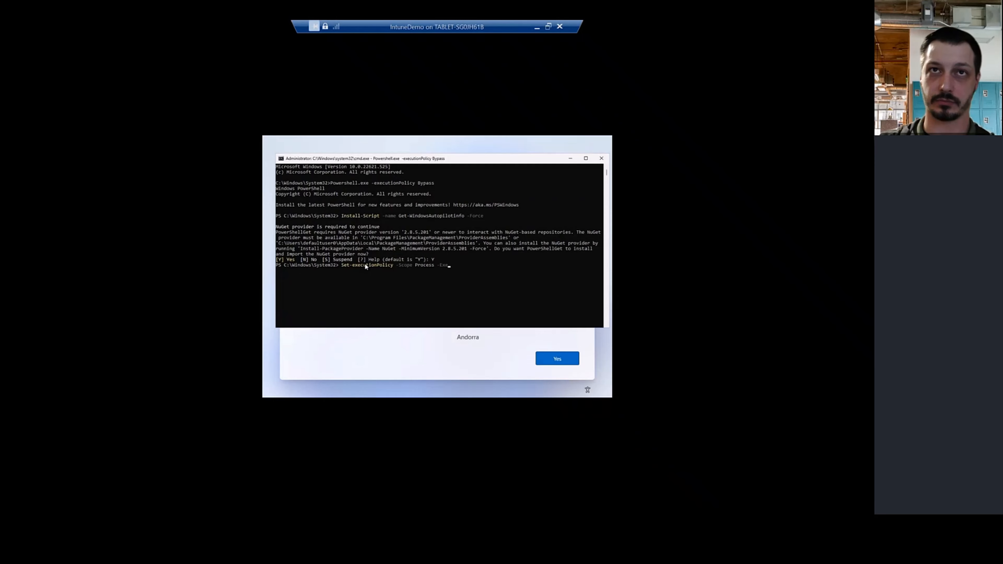
text(cutionPolicy)
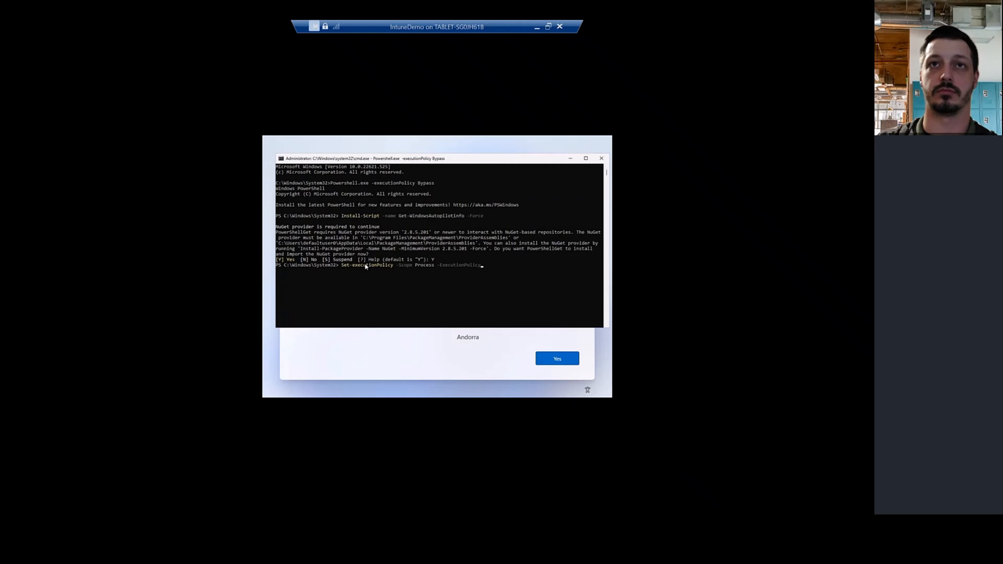
text( remote)
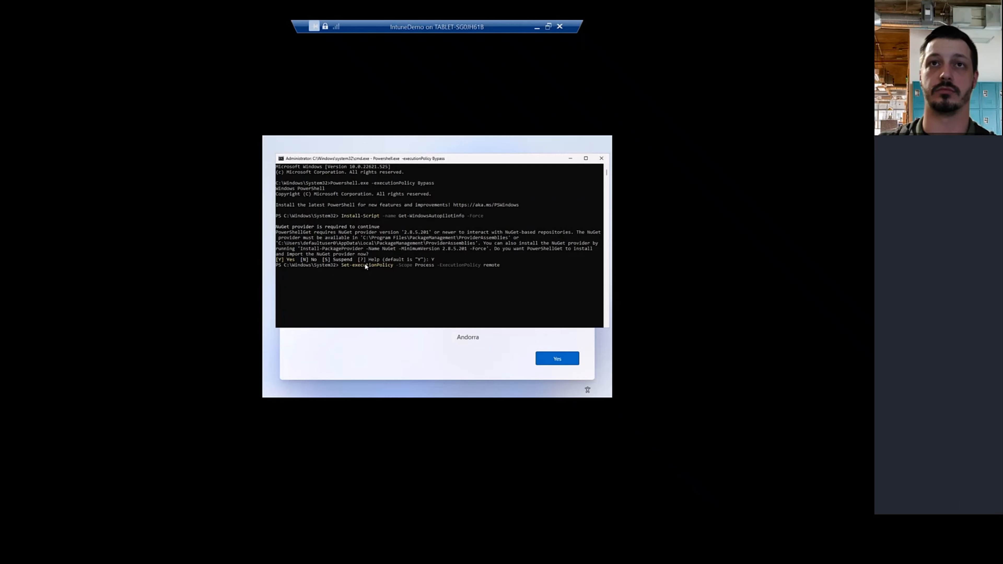
text(Signed)
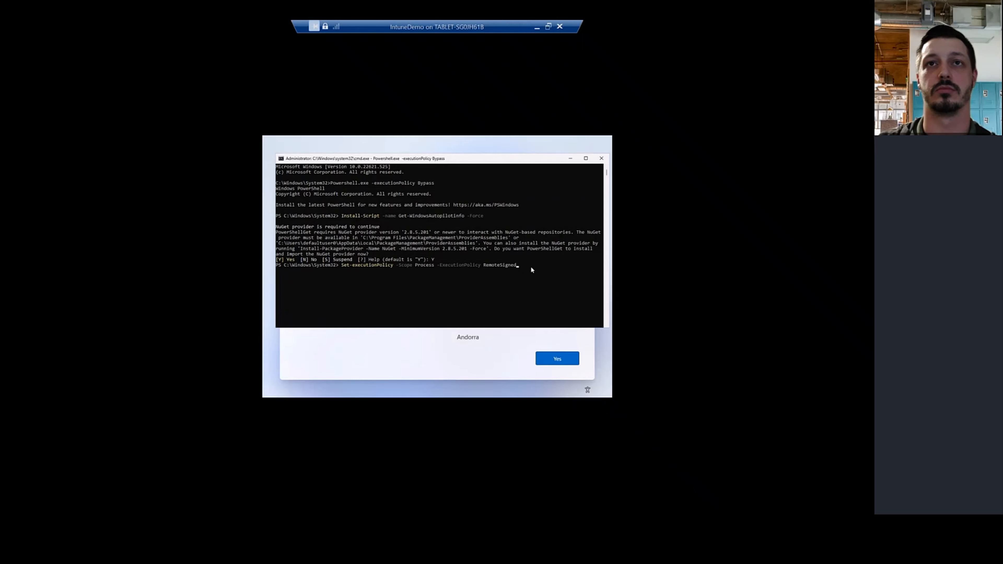
key(Return)
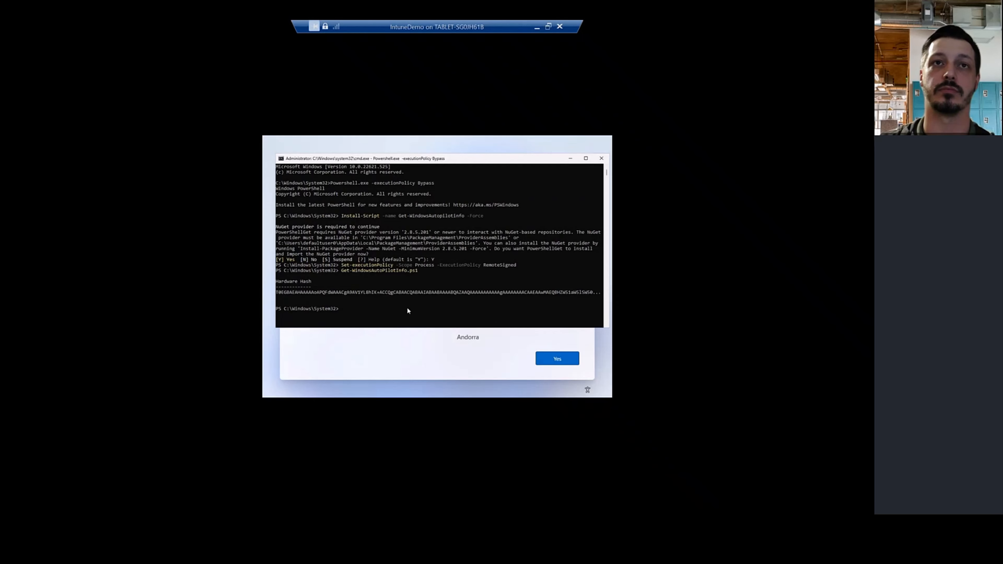
- Run Get-WindowsAutoPilotInfo.ps1 again with the -Online parameter
key(Up)
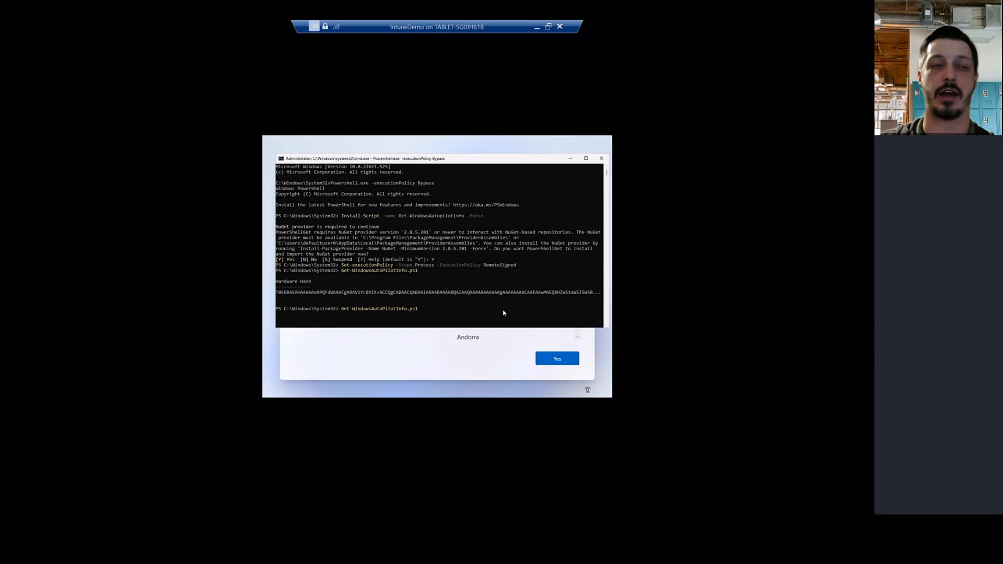
text(-)
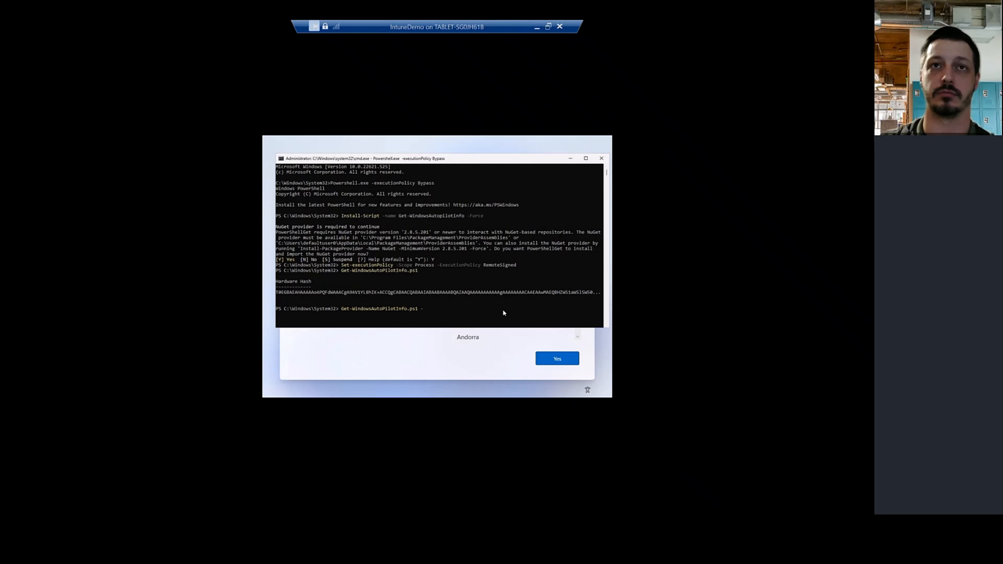
text(Online)
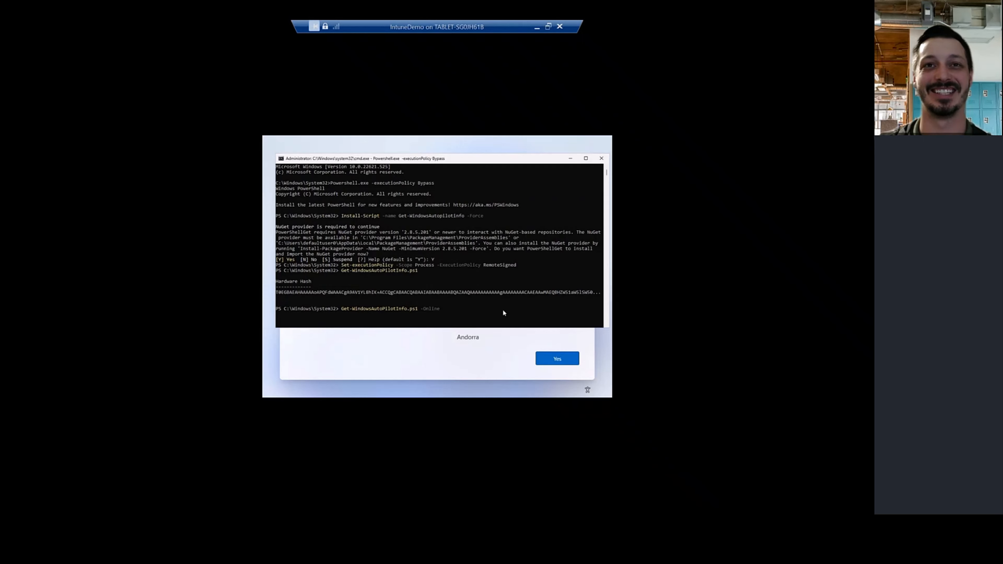
key(Return)
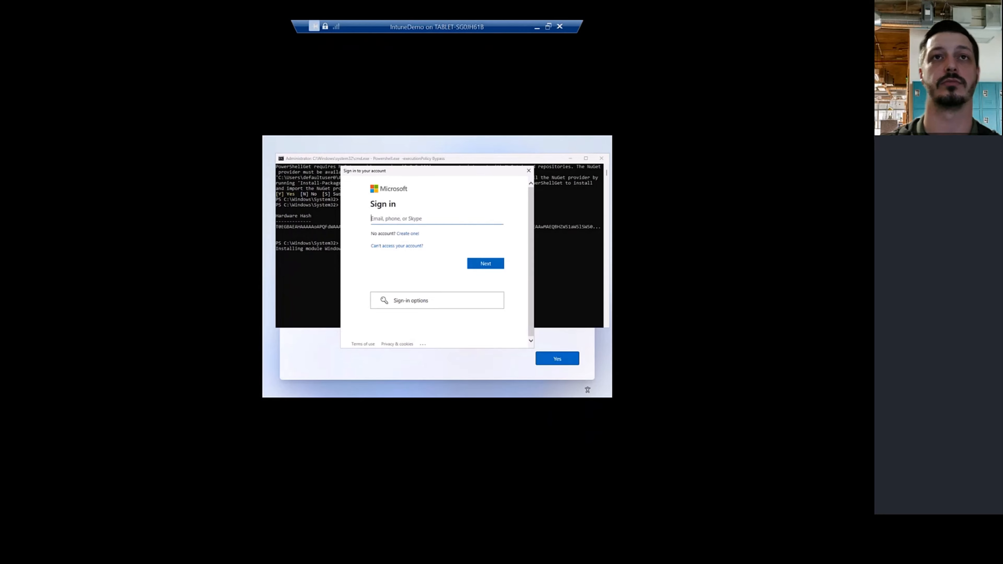
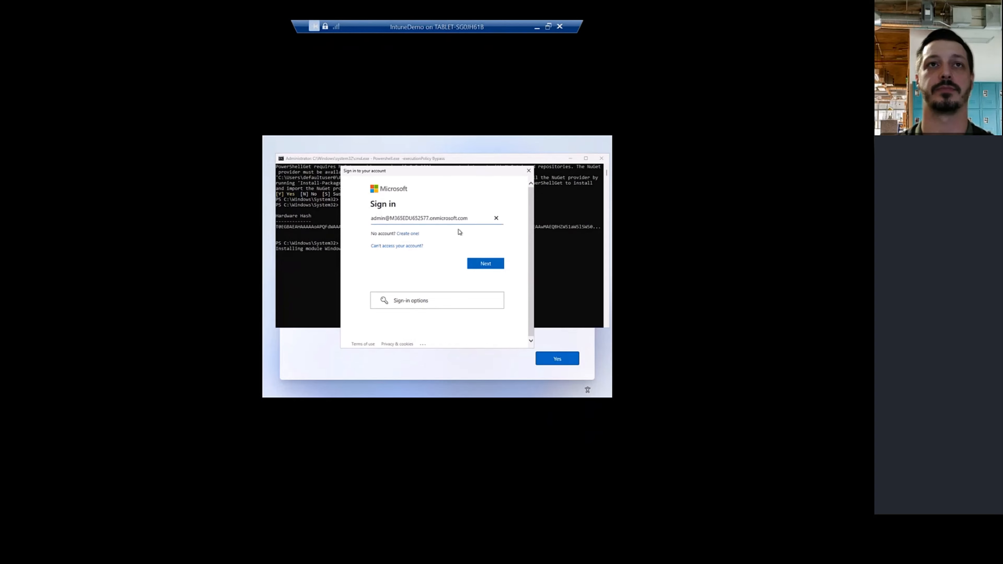
- Enter the tenant administrator's account e-mail in the Microsoft sign-in prompt and proceed to the password page
click(476, 262)
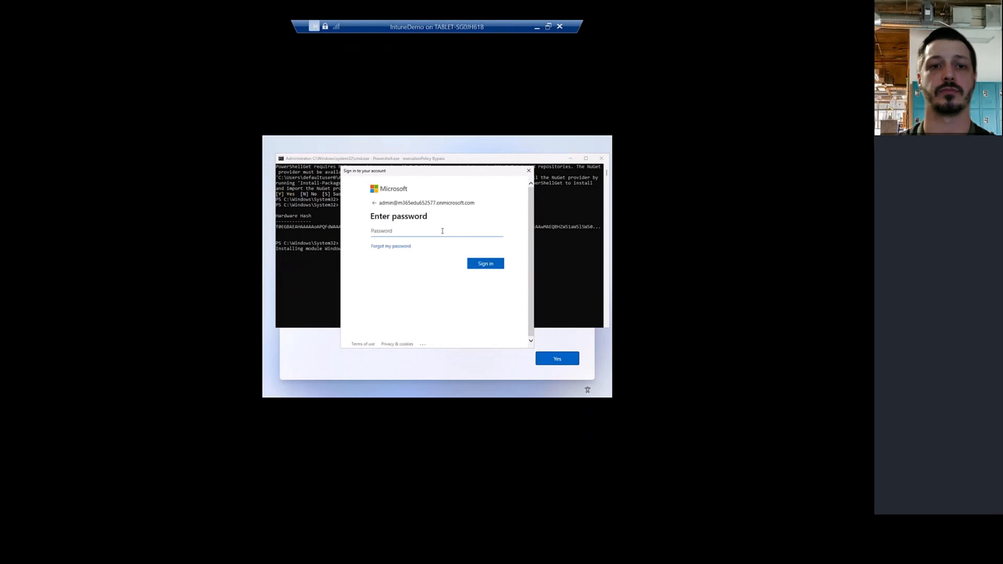
- Enter the administrator account password and sign in to Microsoft
text(••)
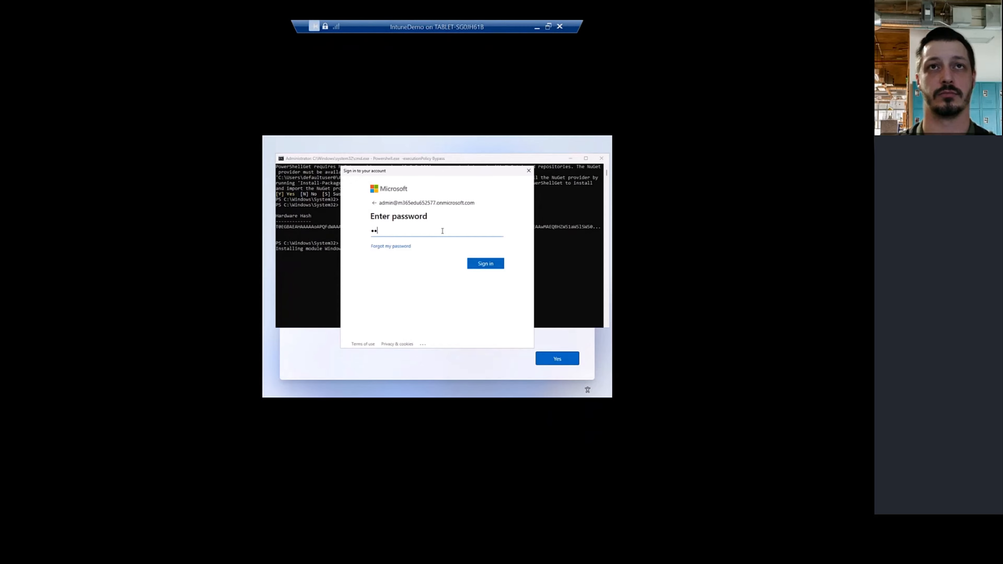
text(••)
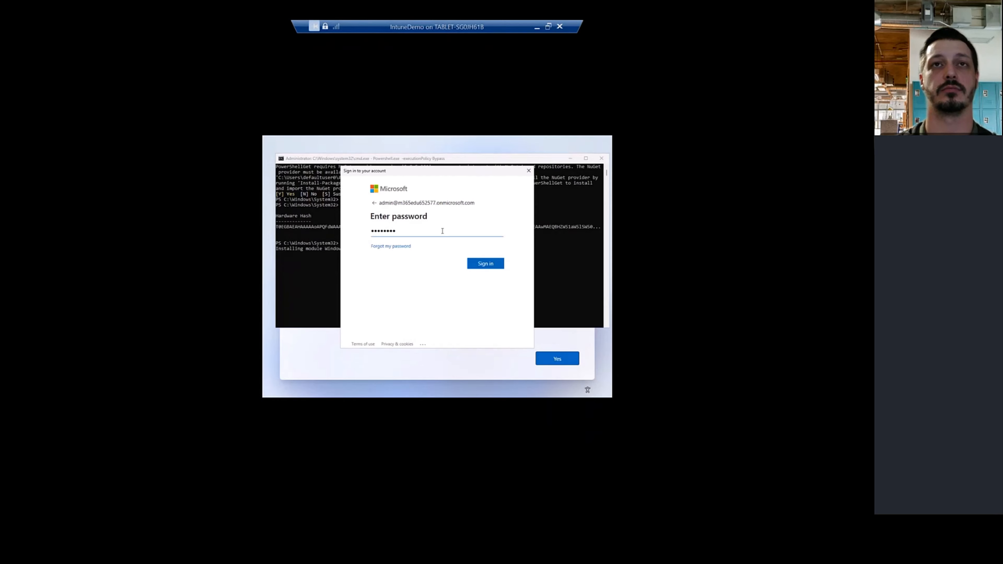
text(••••••)
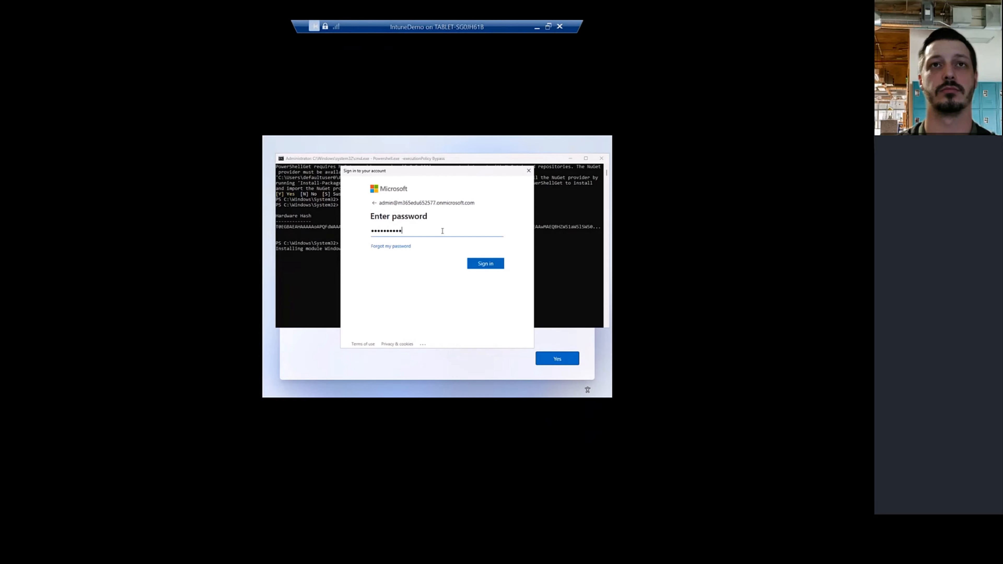
click(497, 263)
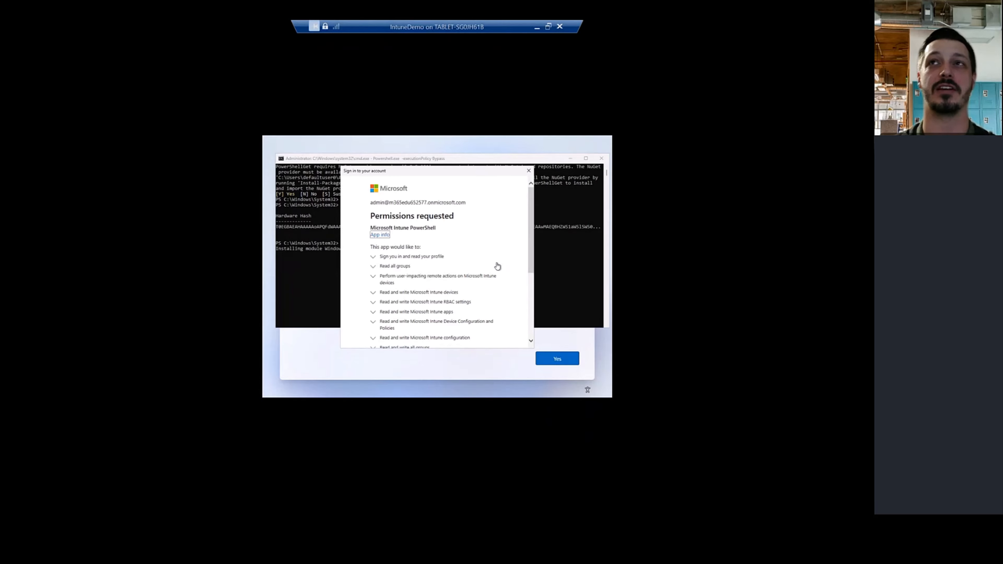
- Consent on behalf of the organization to the permissions requested by Microsoft Intune PowerShell and accept them
scroll(500, 264, down, 1)
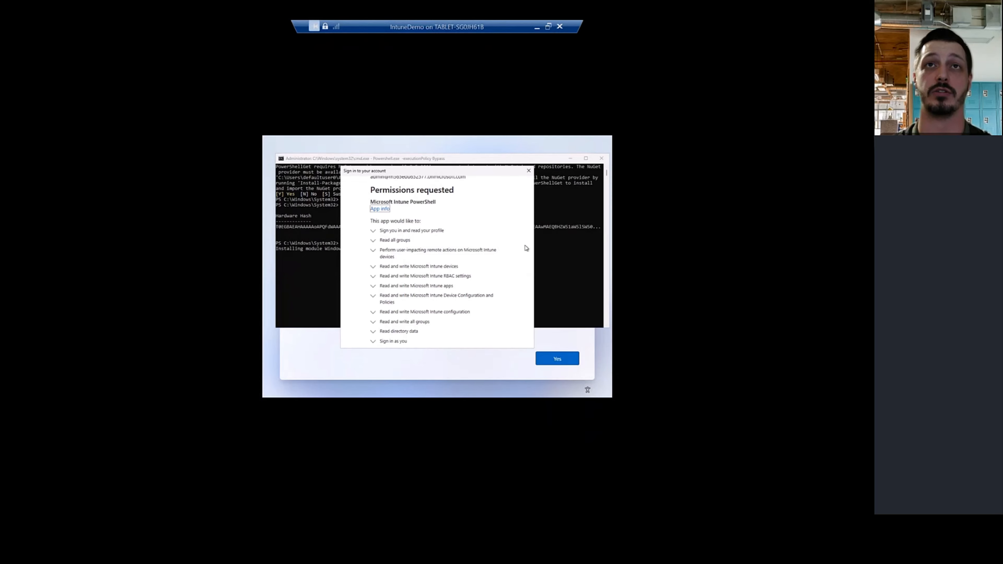
scroll(526, 248, down, 5)
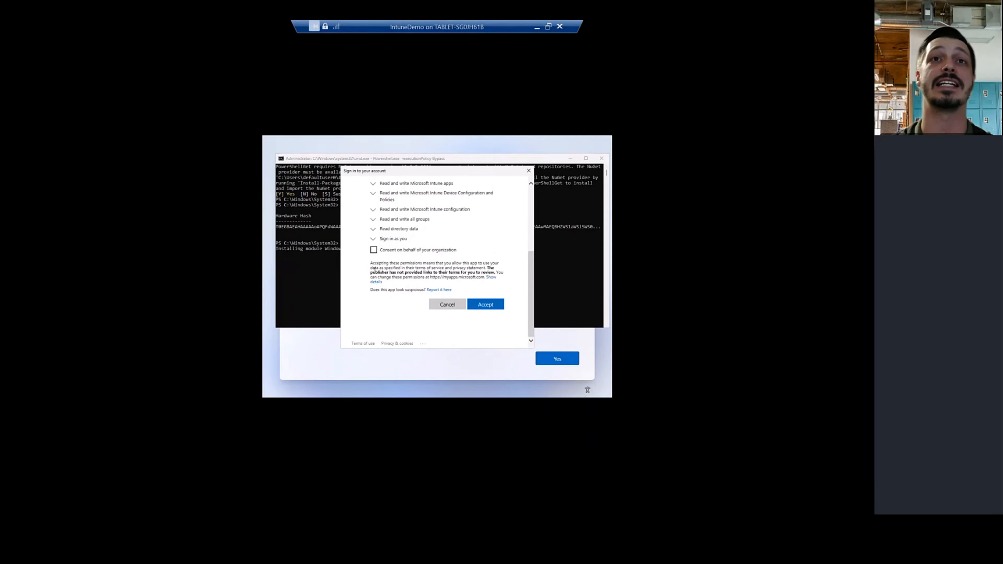
click(374, 250)
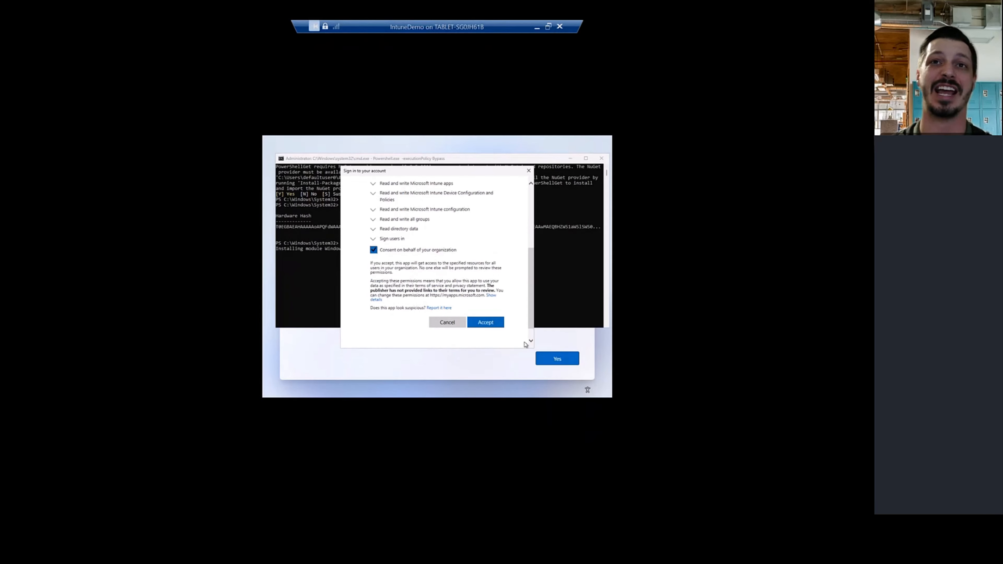
click(496, 323)
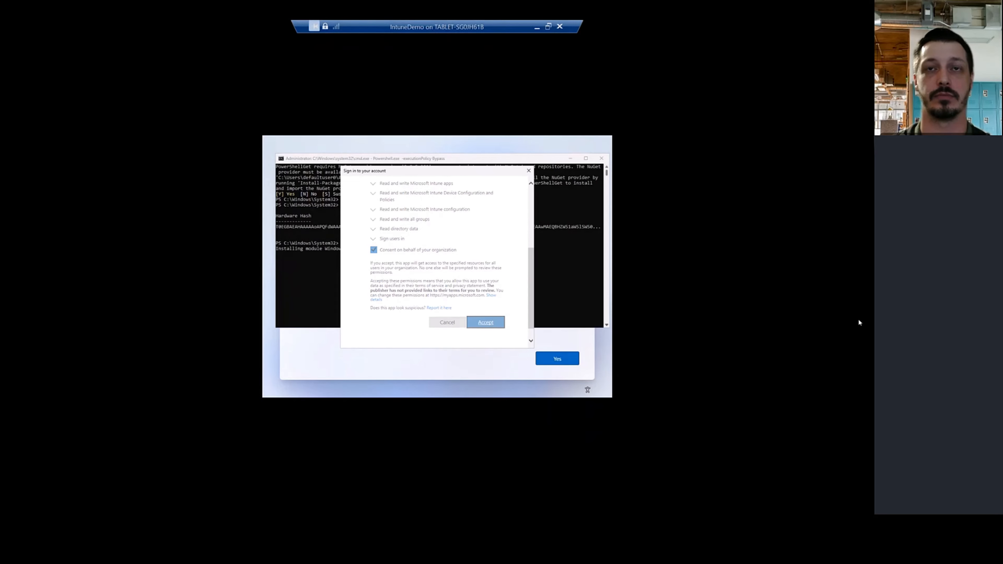
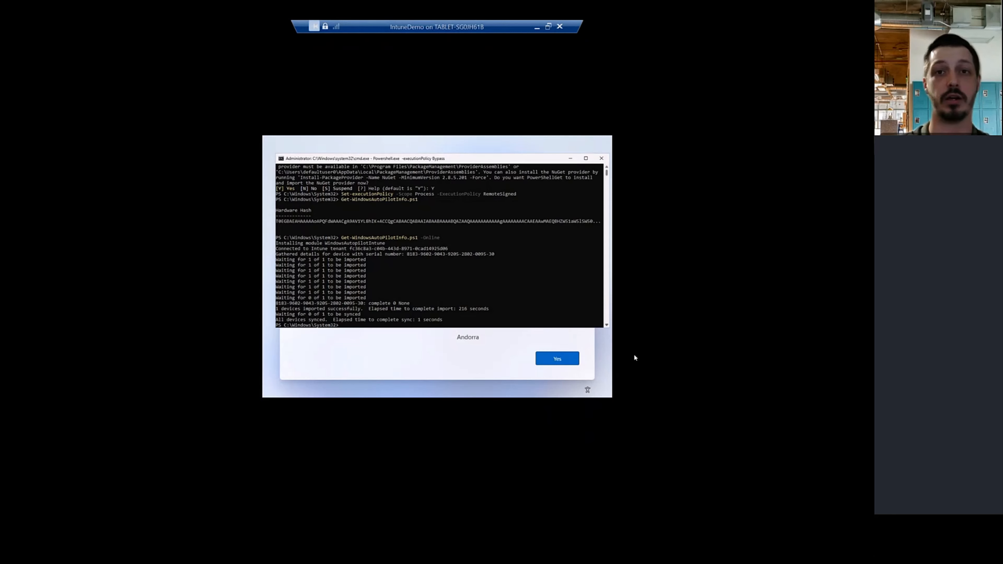
- Minimize the PowerShell window and the IntuneDemo connection, and switch to the Microsoft Endpoint Manager admin center in Edge
scroll(564, 300, down, 2)
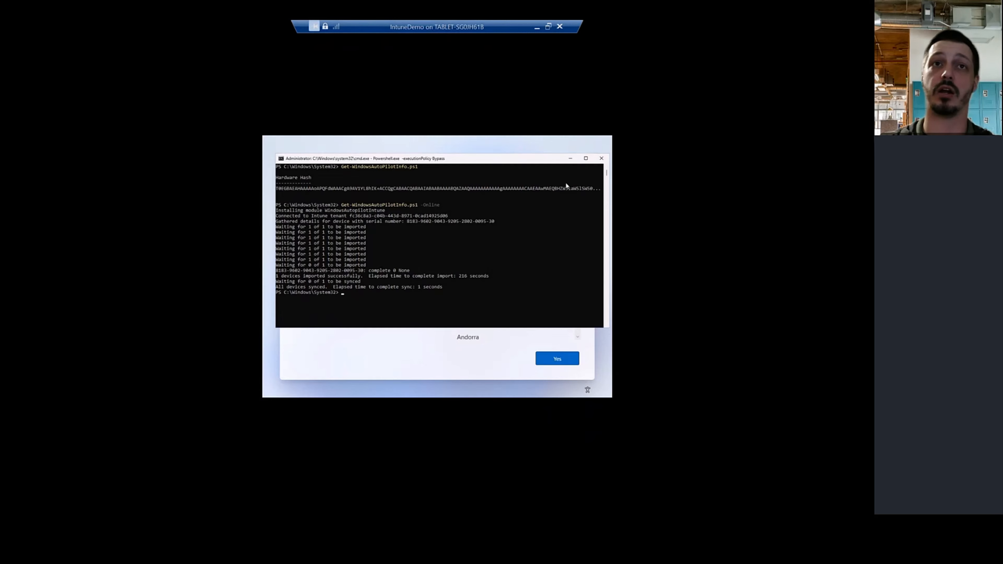
click(571, 159)
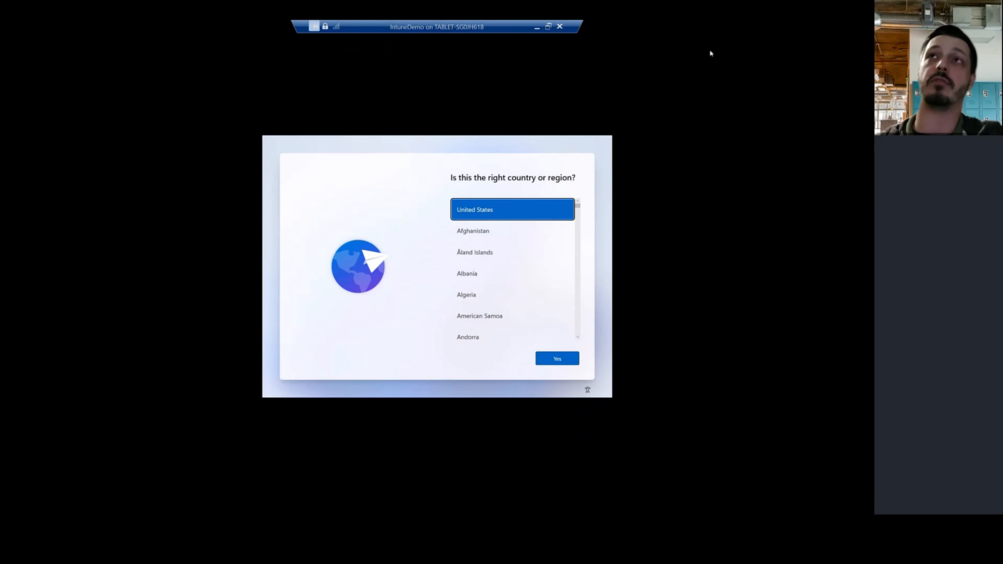
click(538, 29)
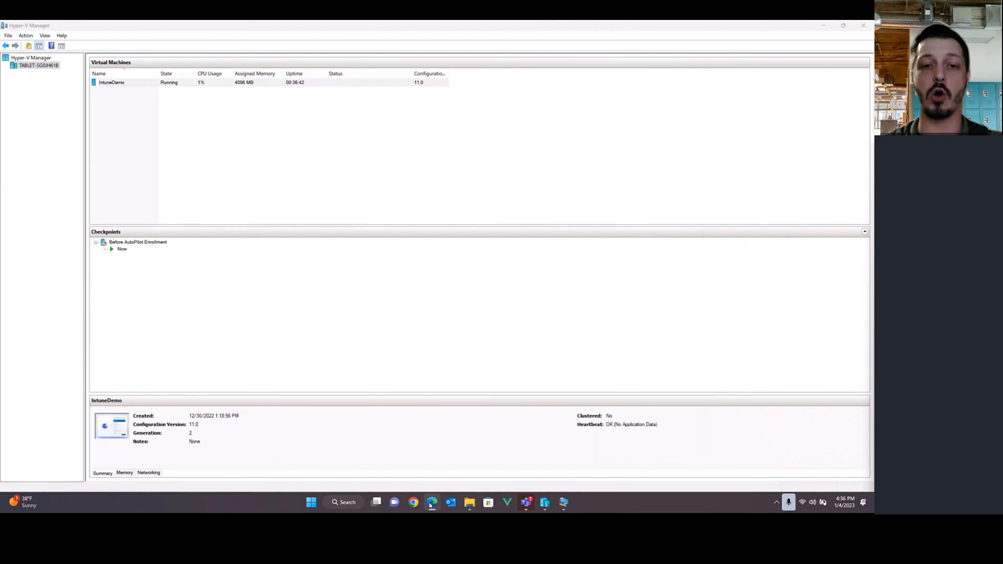
mouse_move(432, 504)
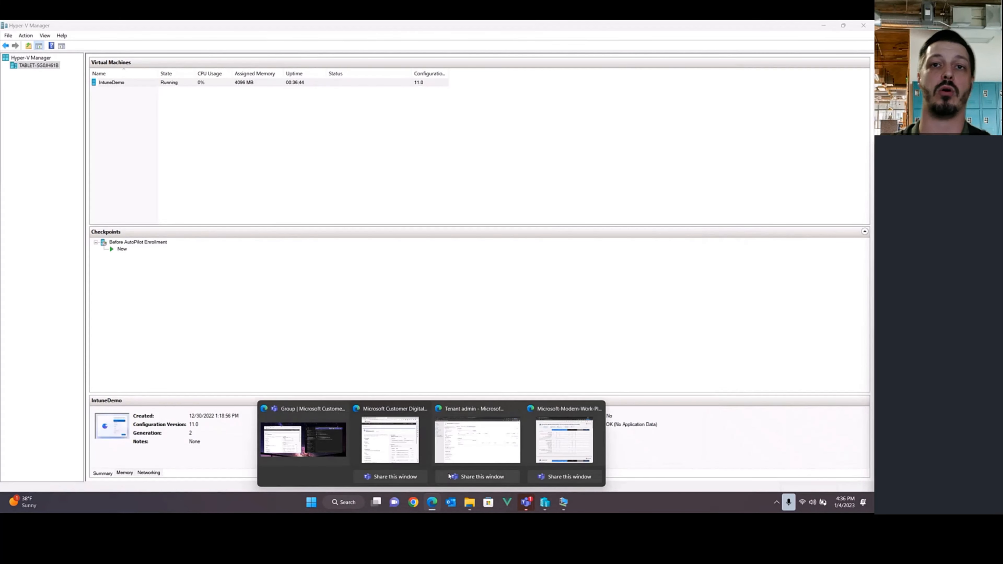
click(453, 411)
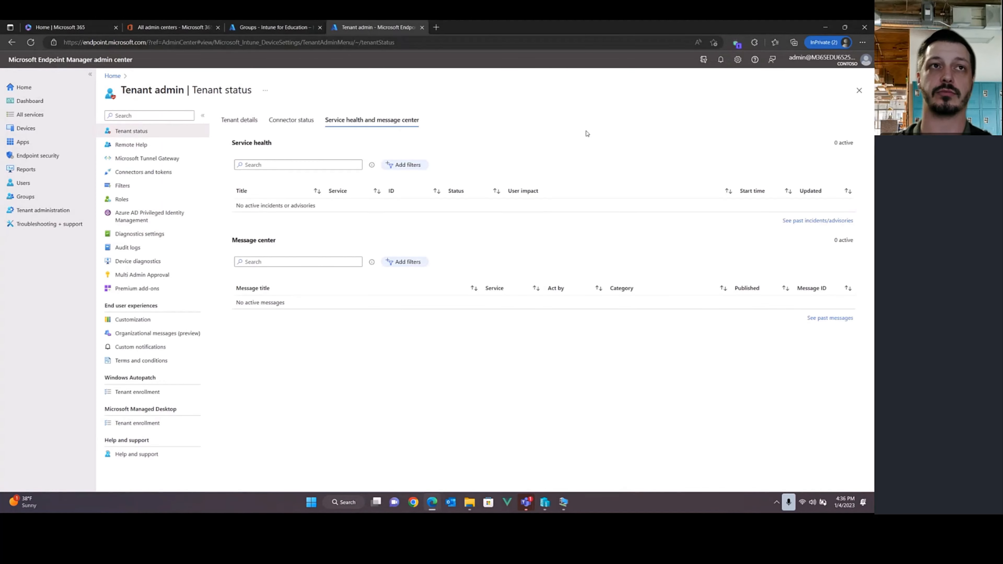
- Open the Windows Autopilot devices list under Windows enrollment and inspect the registered virtual machine's details
click(47, 94)
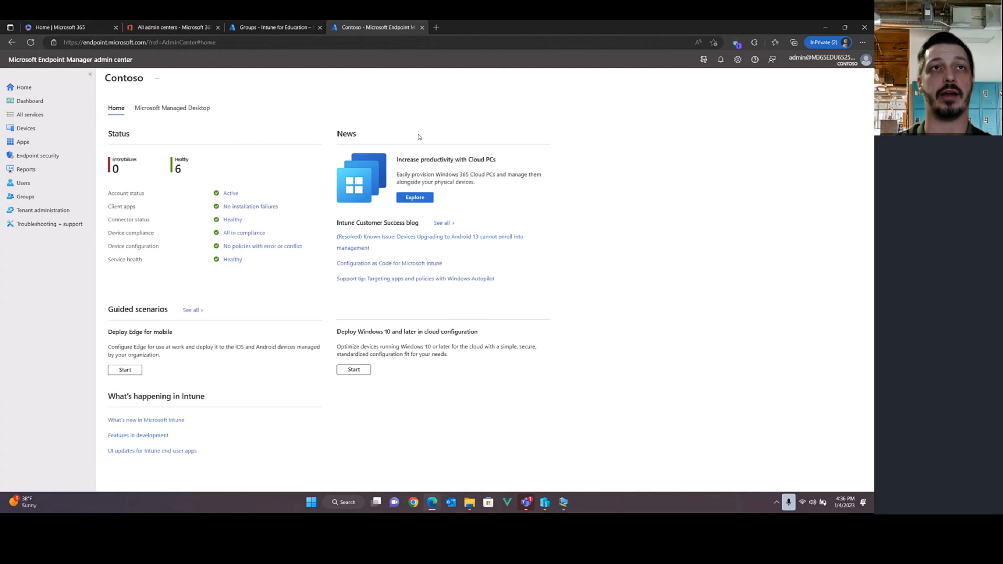
click(88, 134)
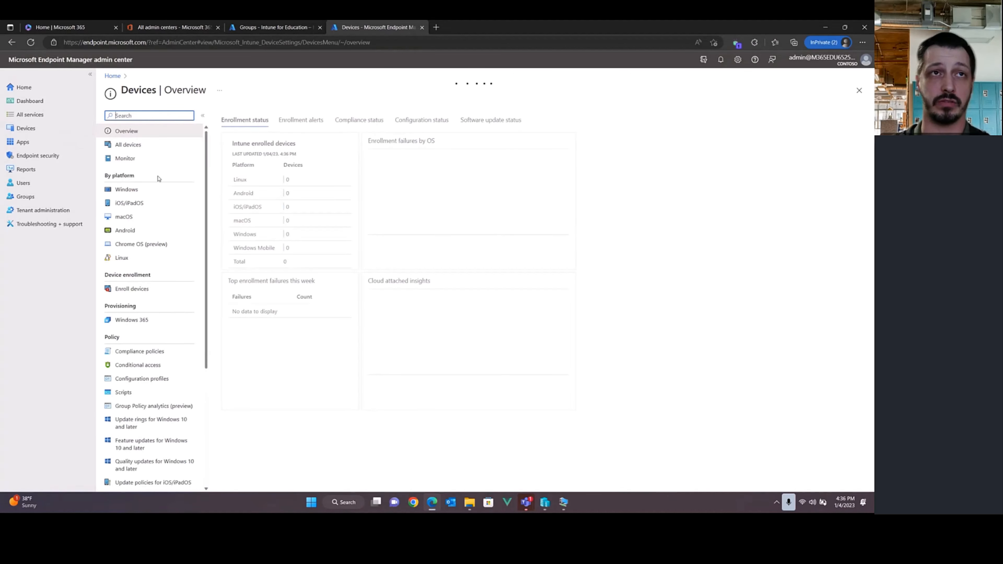
click(133, 289)
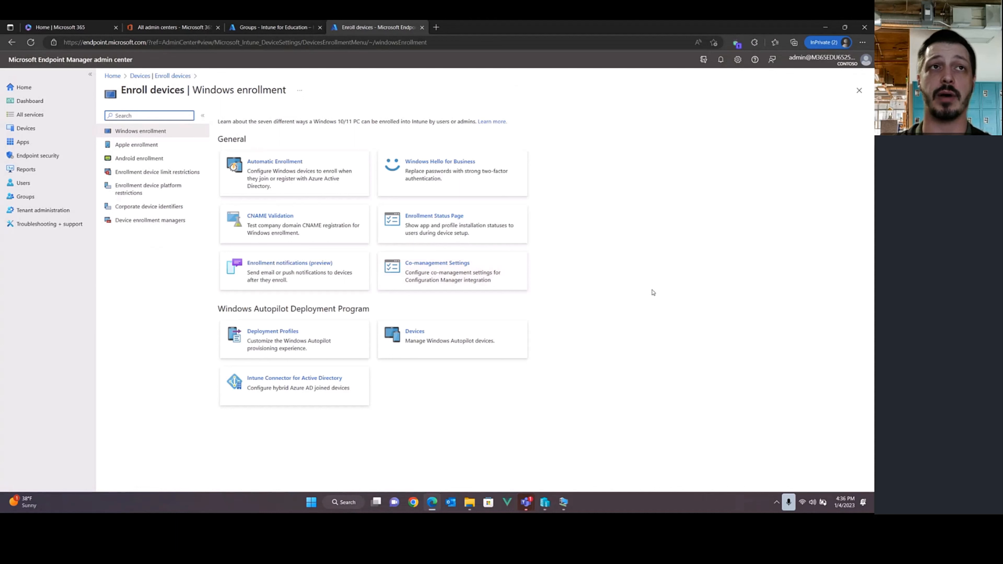
click(457, 342)
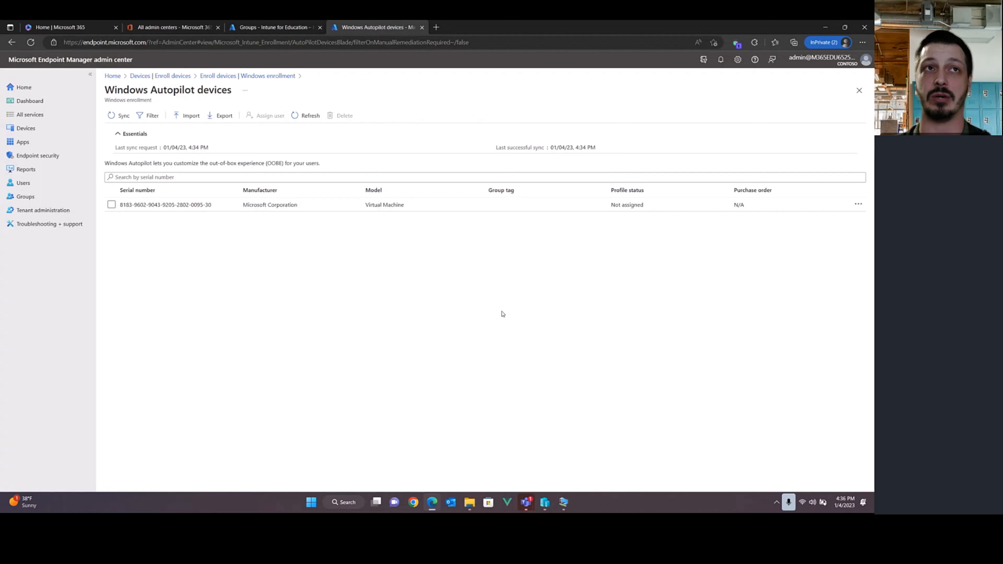
click(176, 207)
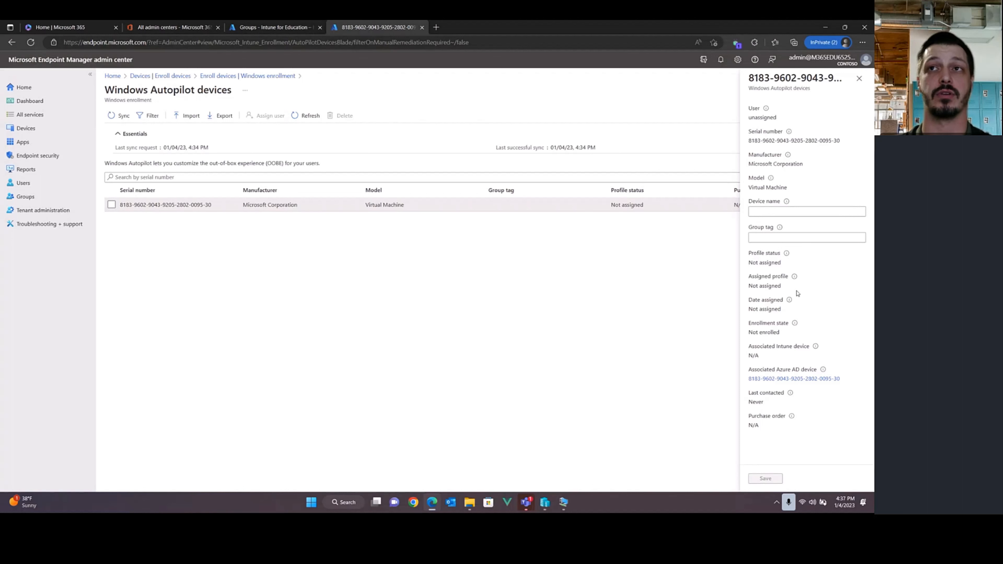
mouse_move(796, 279)
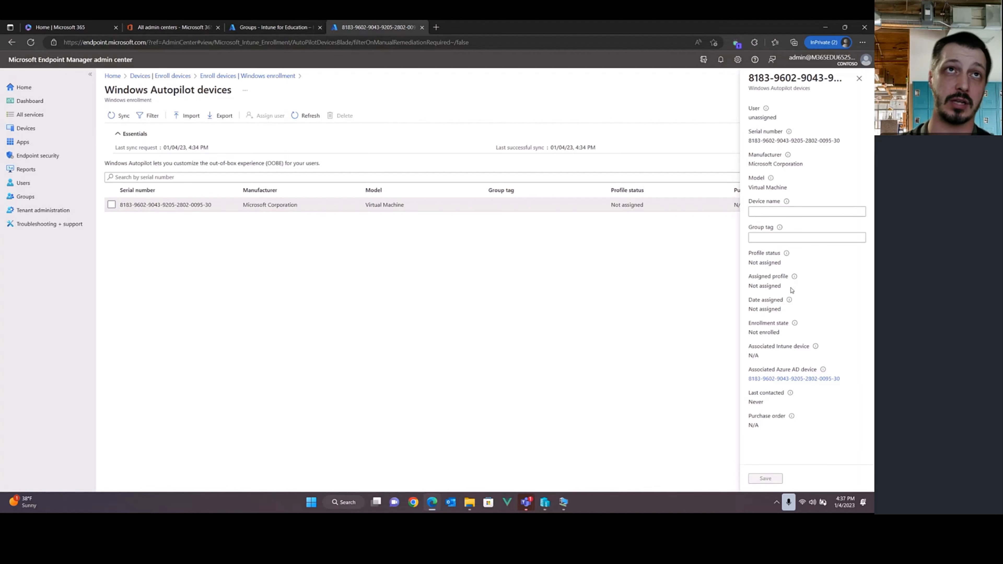
- Check the Windows Autopilot deployment profiles list and return to the Windows enrollment page
click(281, 77)
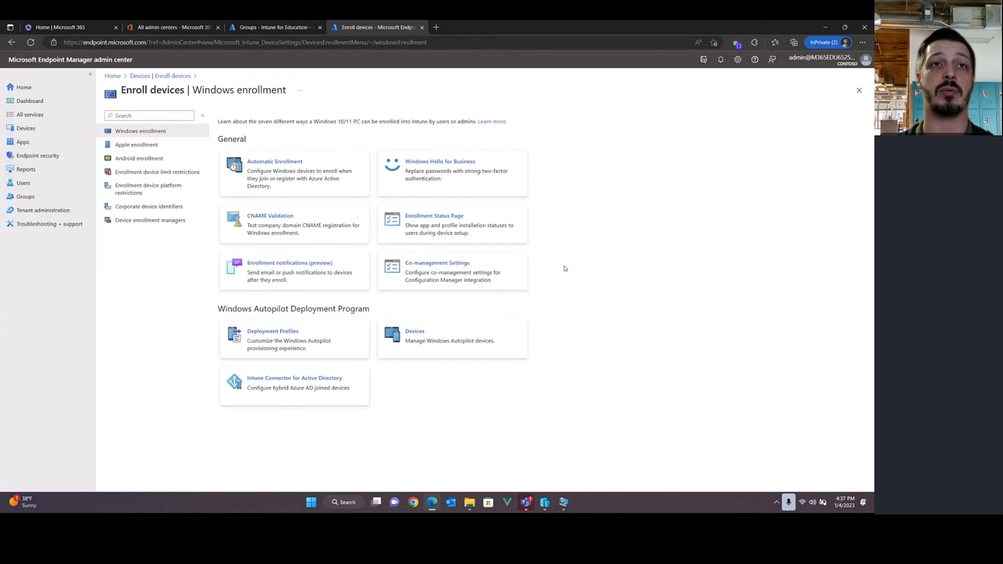
click(311, 333)
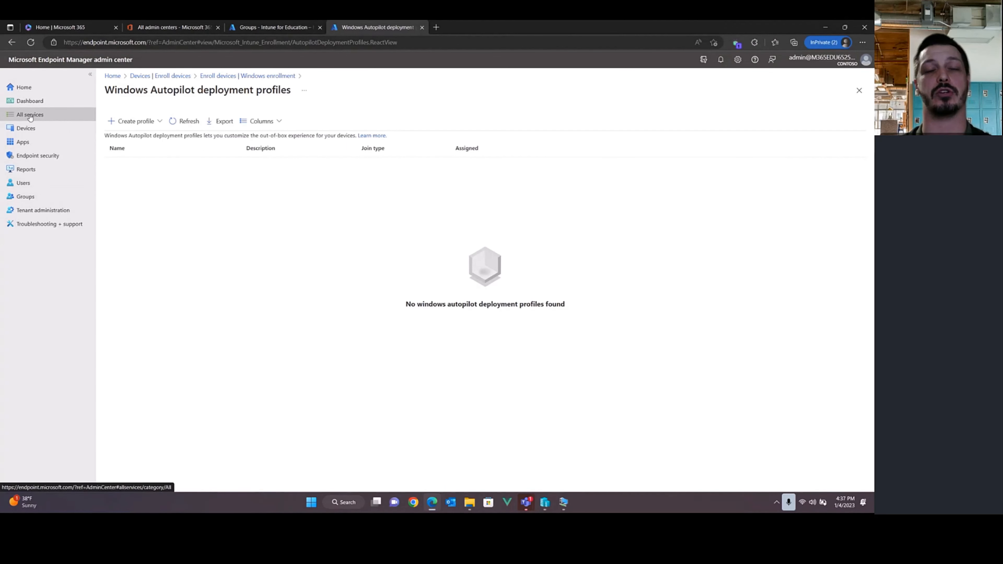
click(35, 130)
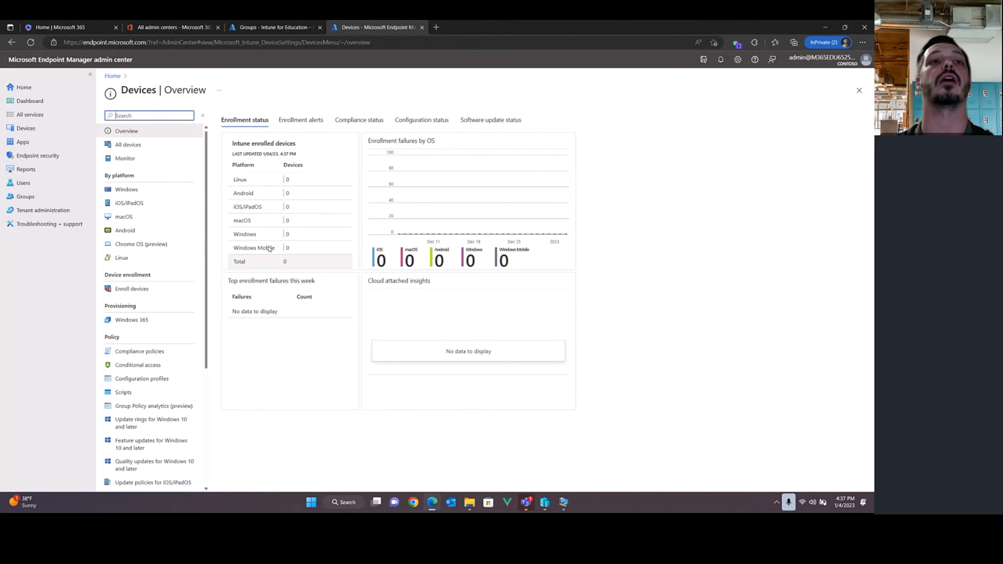
click(142, 289)
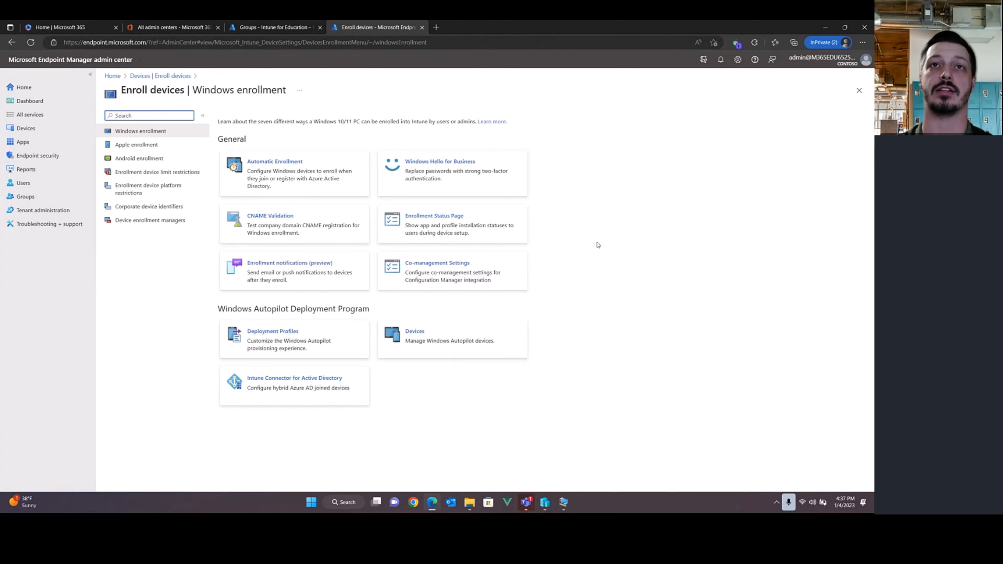
- Start a new Enrollment Status Page profile named "Contoso Default Enrollment Status Page" and continue to its settings
click(458, 220)
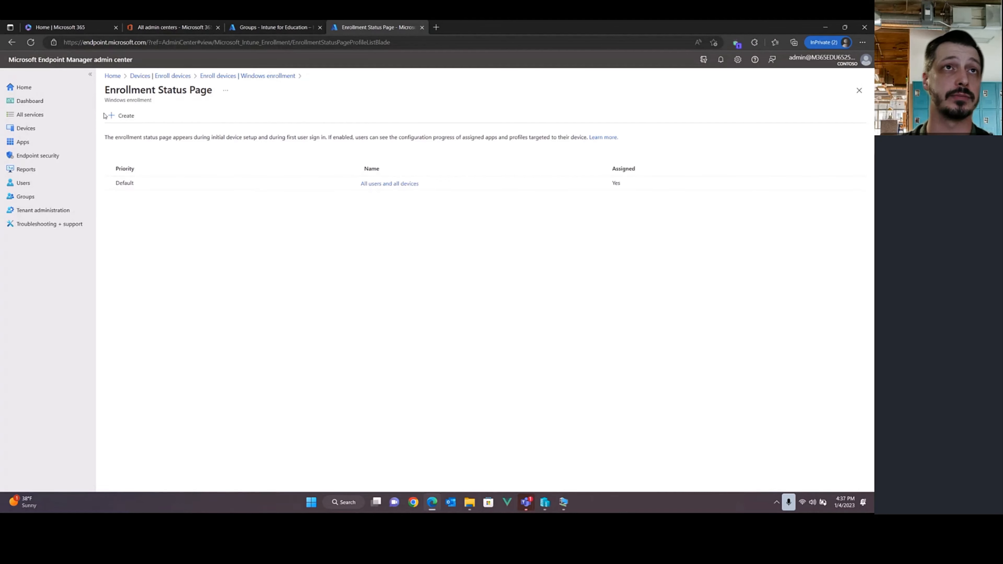
click(123, 115)
click(294, 142)
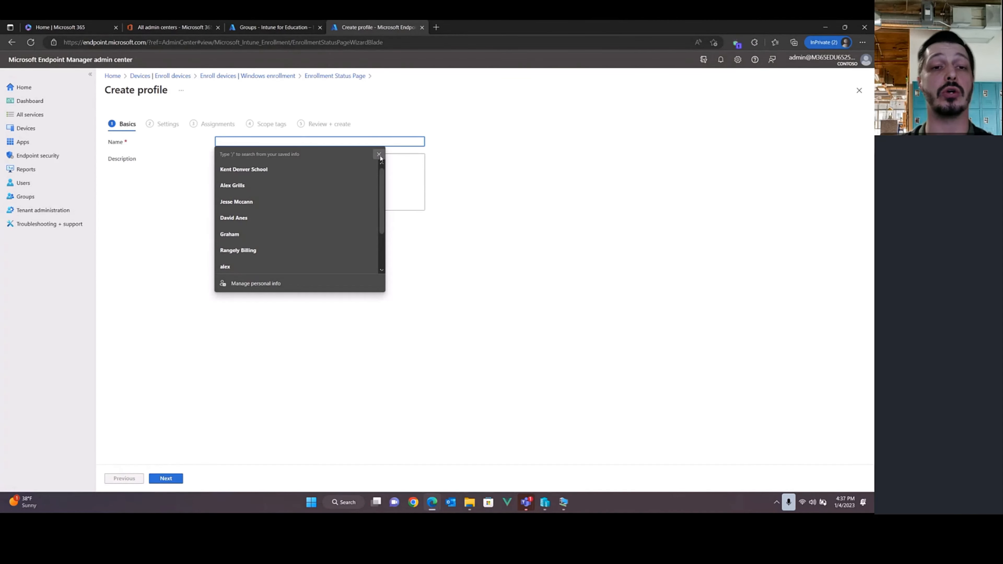
click(379, 154)
text(Con)
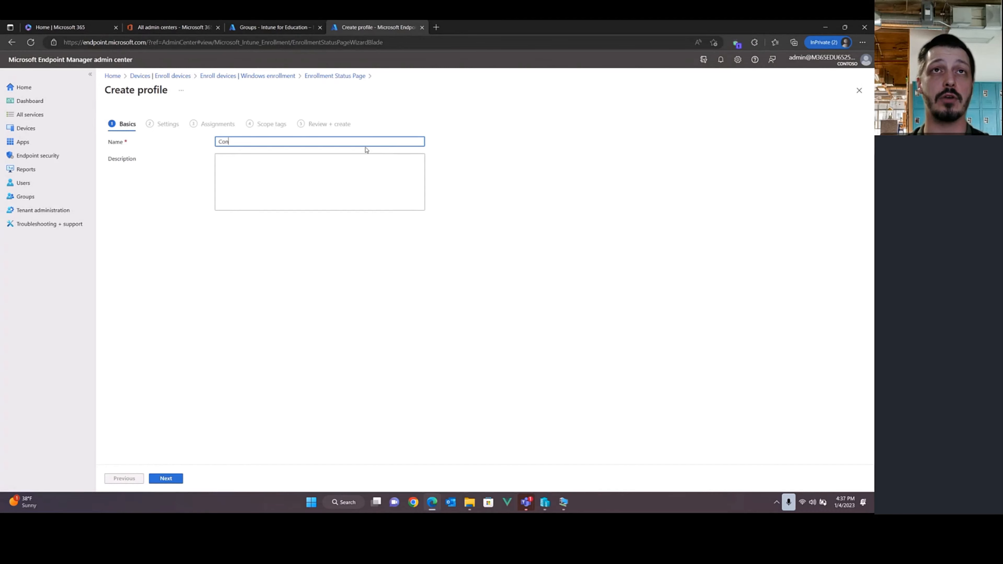
text(toso Default)
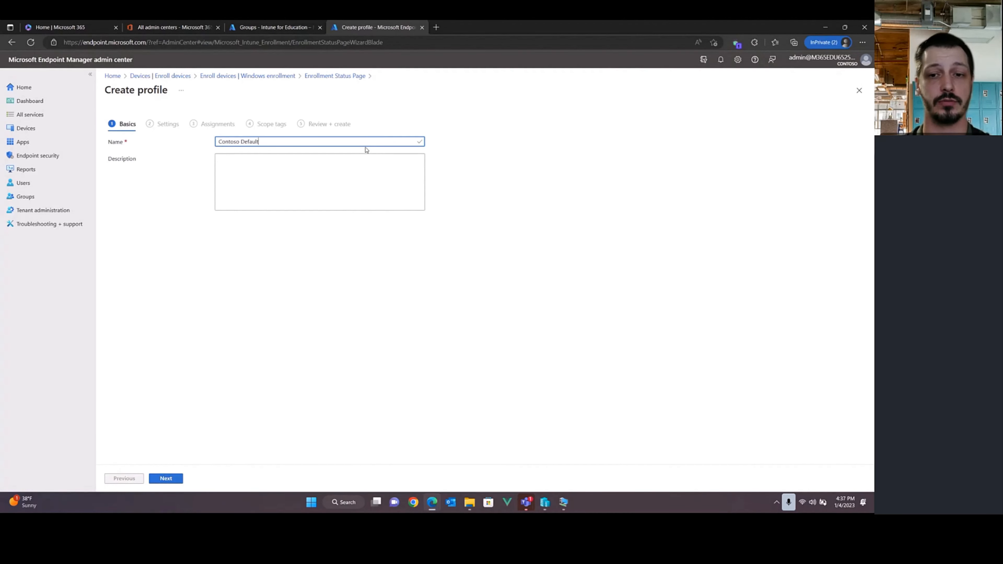
text( Enrollm)
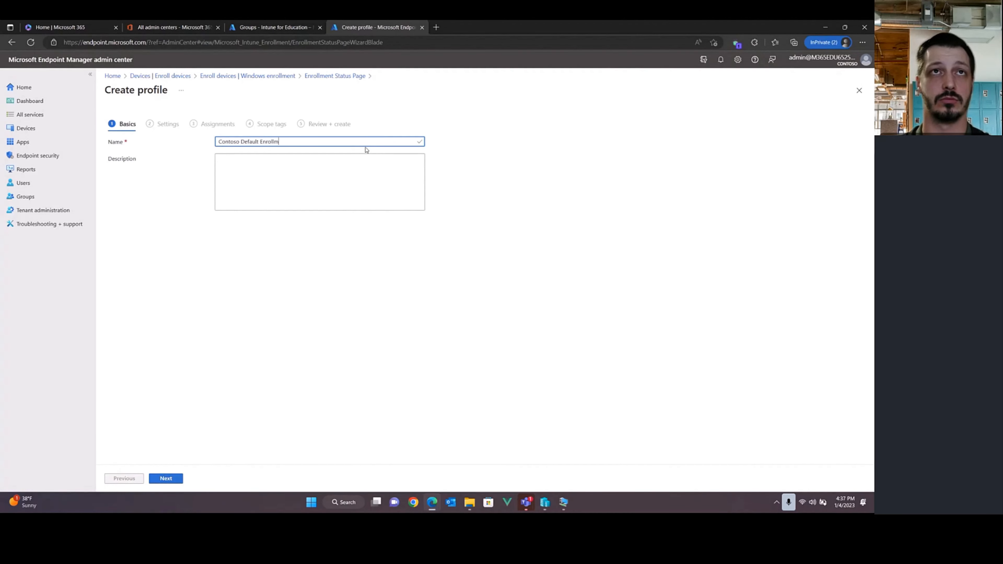
text(ent Stat)
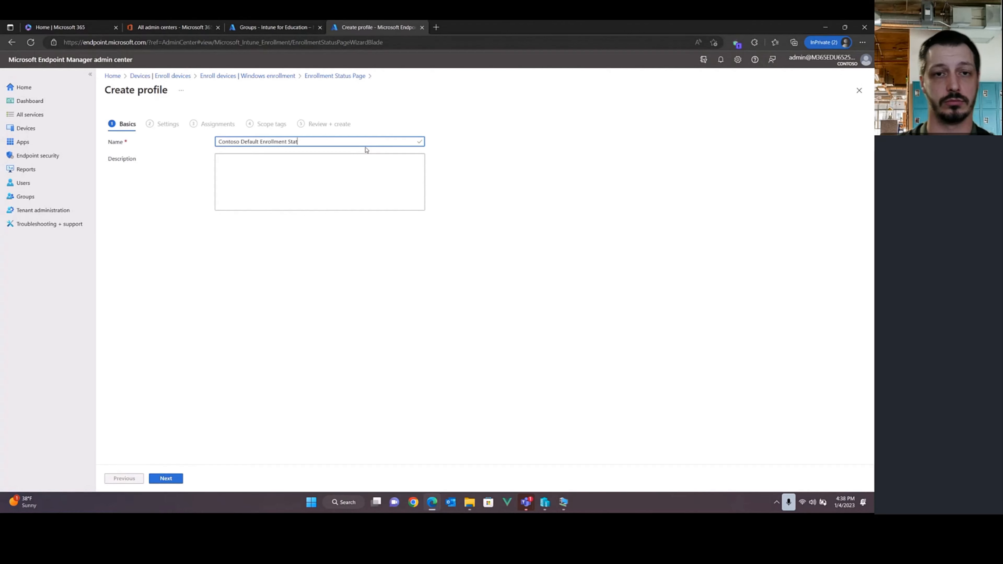
text(us Page)
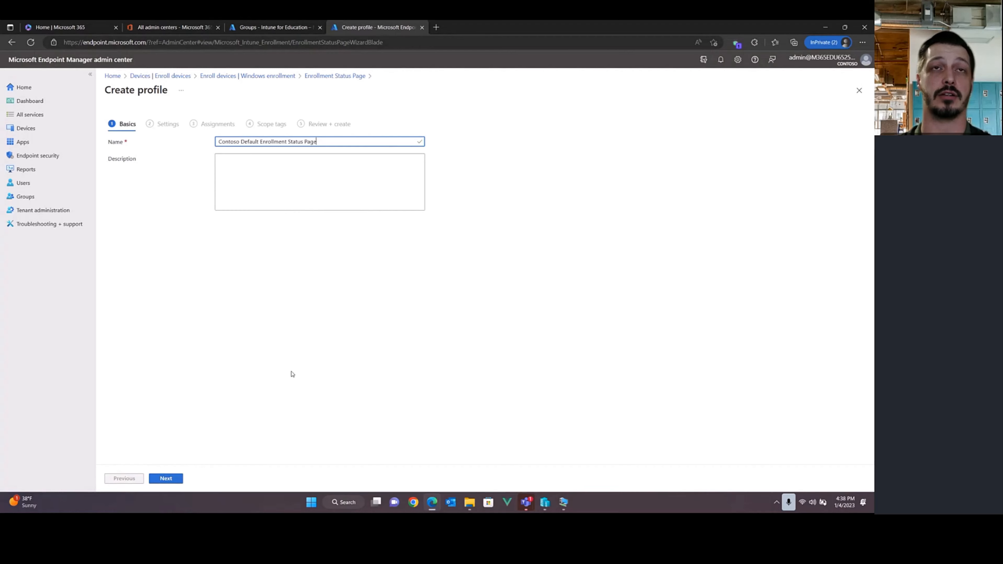
click(173, 480)
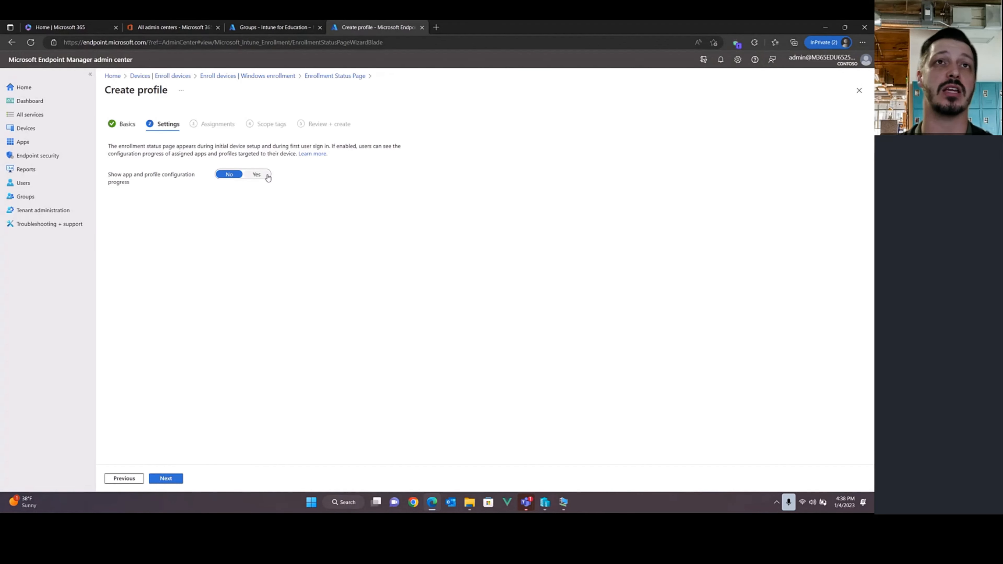
- Enable showing app and profile configuration progress, and set the installation time limit before an error to 30 minutes
click(258, 174)
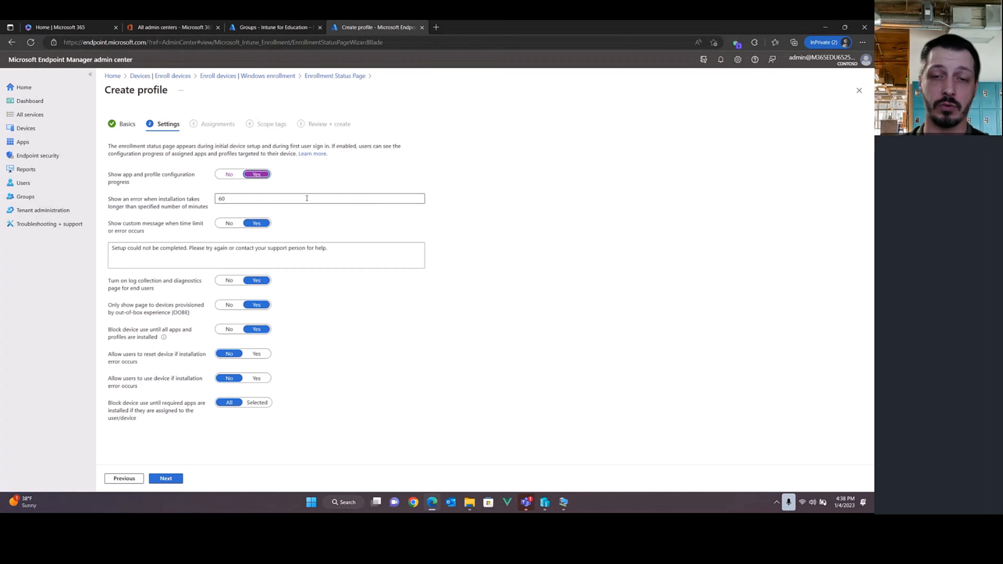
double_click(221, 198)
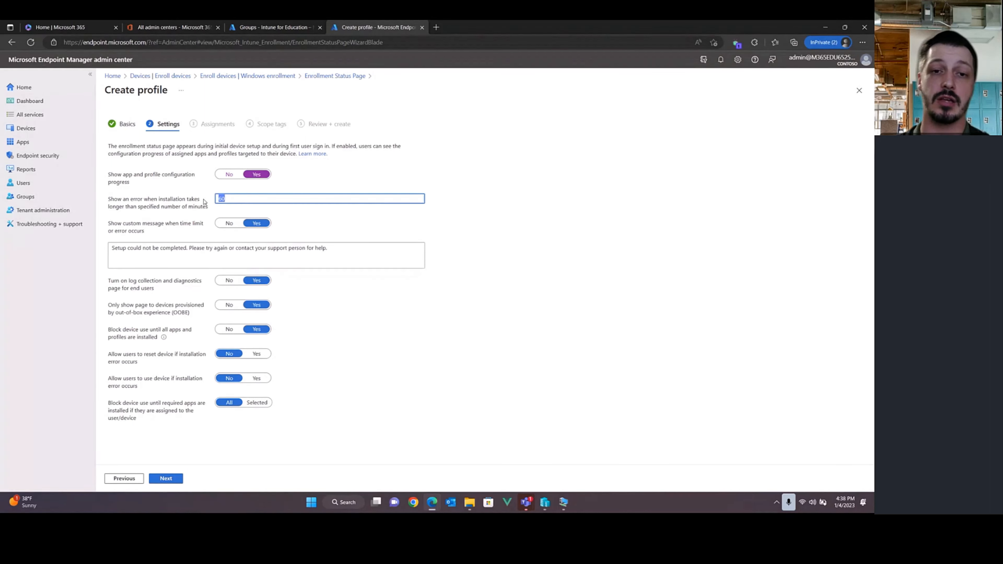
text(30)
click(338, 213)
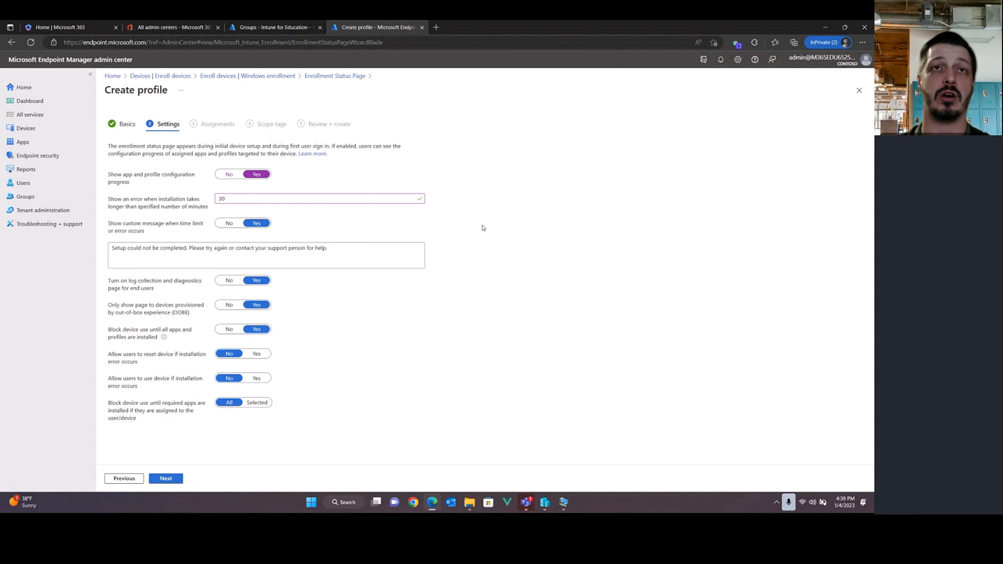
triple_click(348, 249)
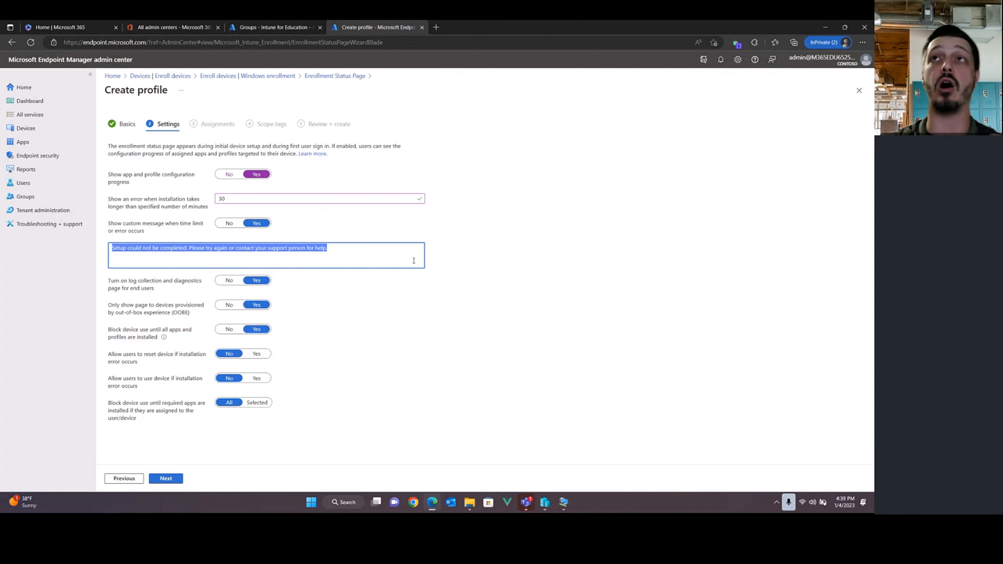
click(413, 261)
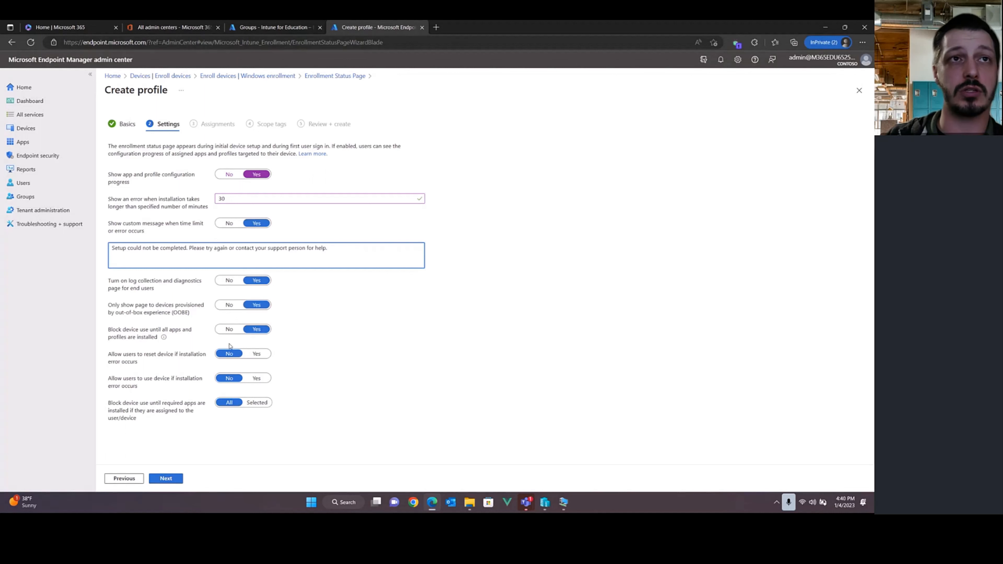
mouse_move(159, 339)
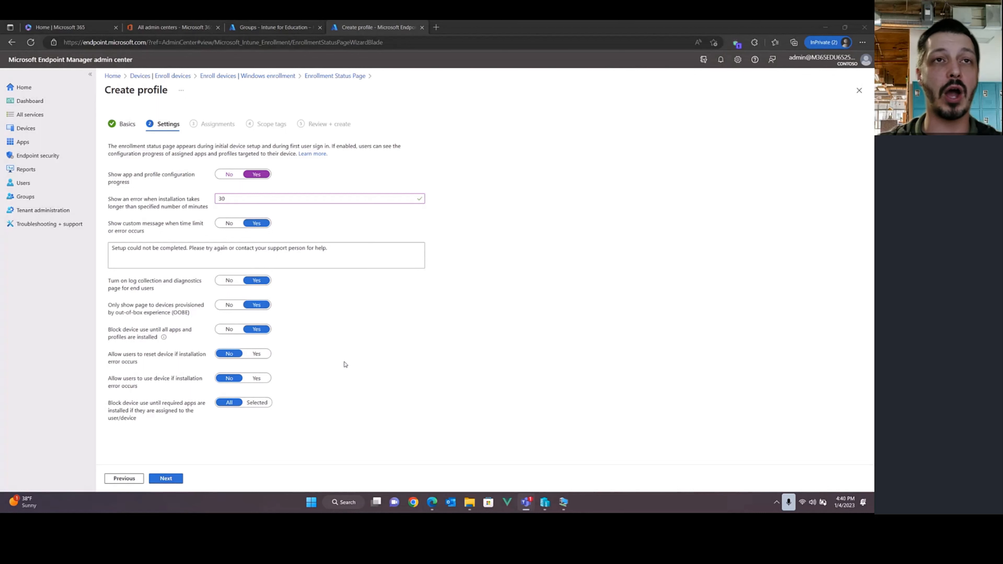
- Allow users both to reset and to use the device if an installation error occurs, and continue to assignments
click(264, 355)
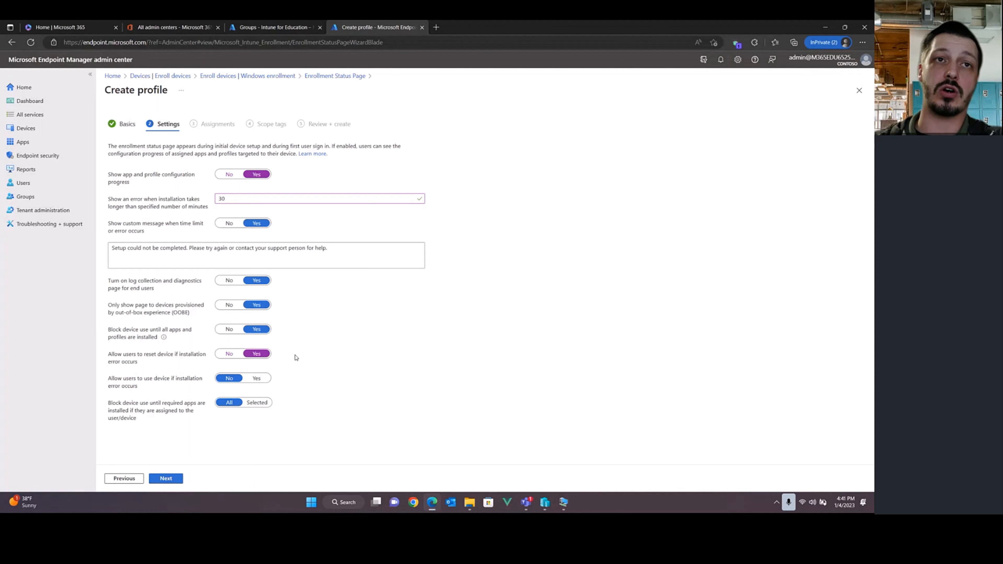
click(257, 379)
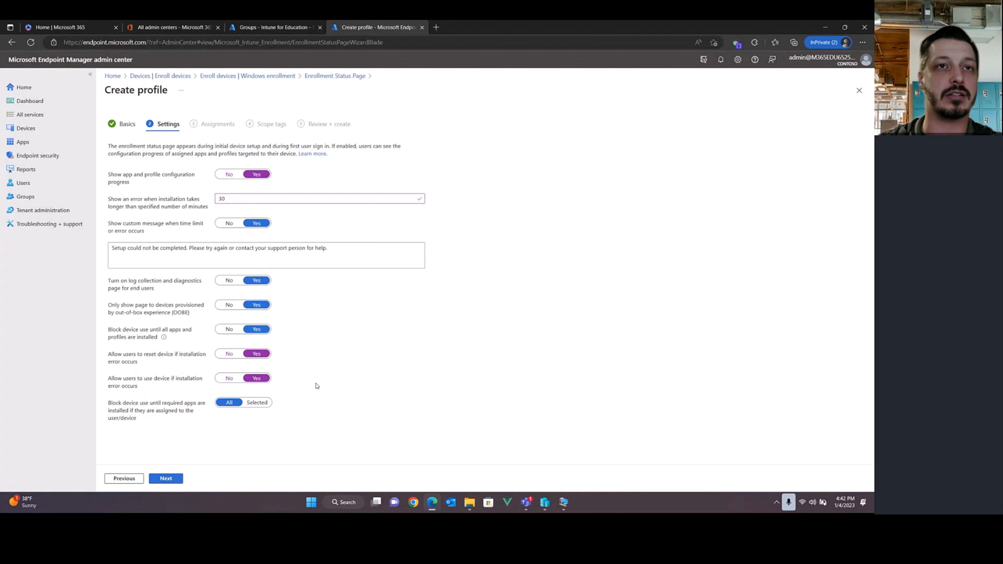
click(178, 479)
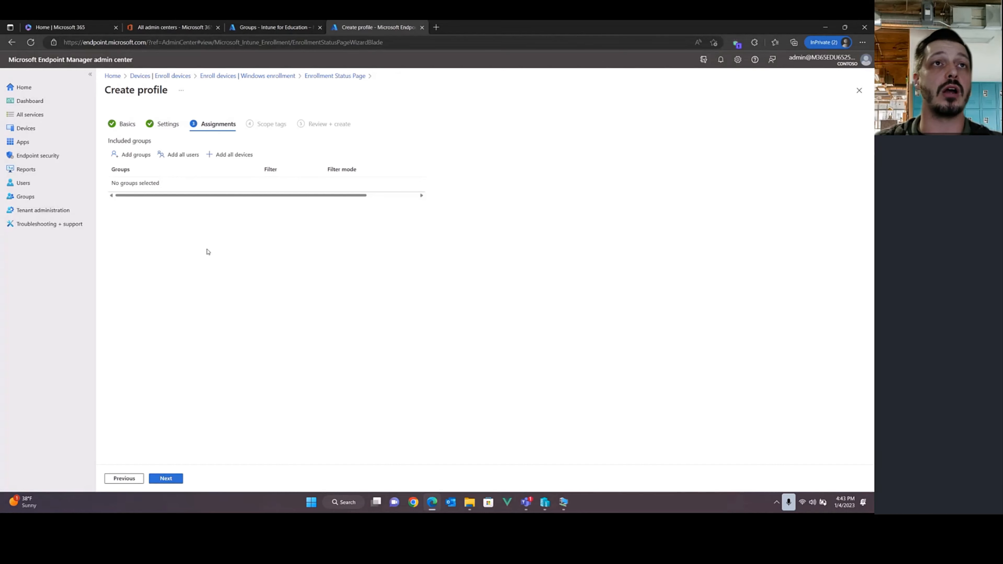
- Search the groups for "devices" and include the Contoso Schools Devices group in the profile's assignments
click(134, 154)
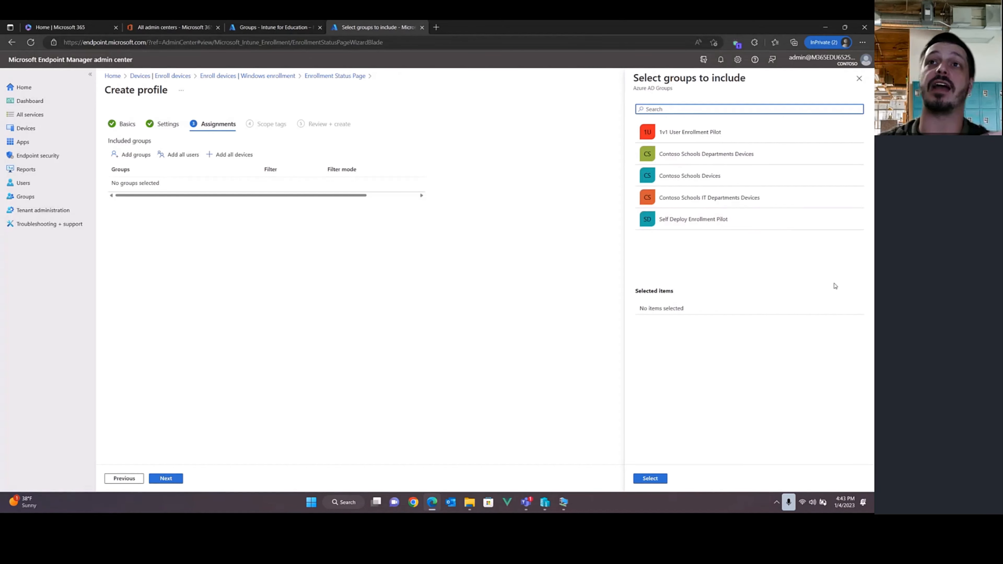
text(devices)
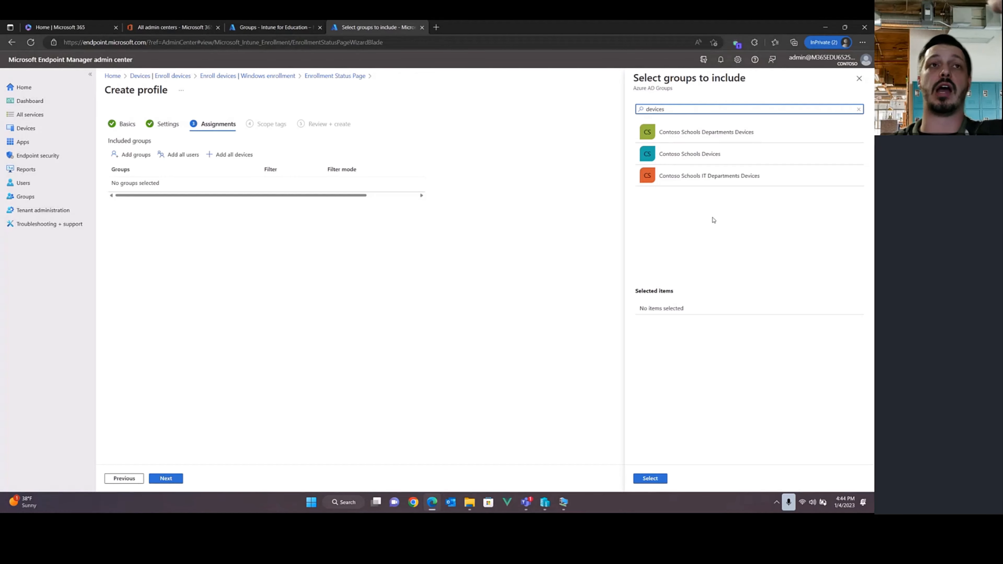
click(774, 138)
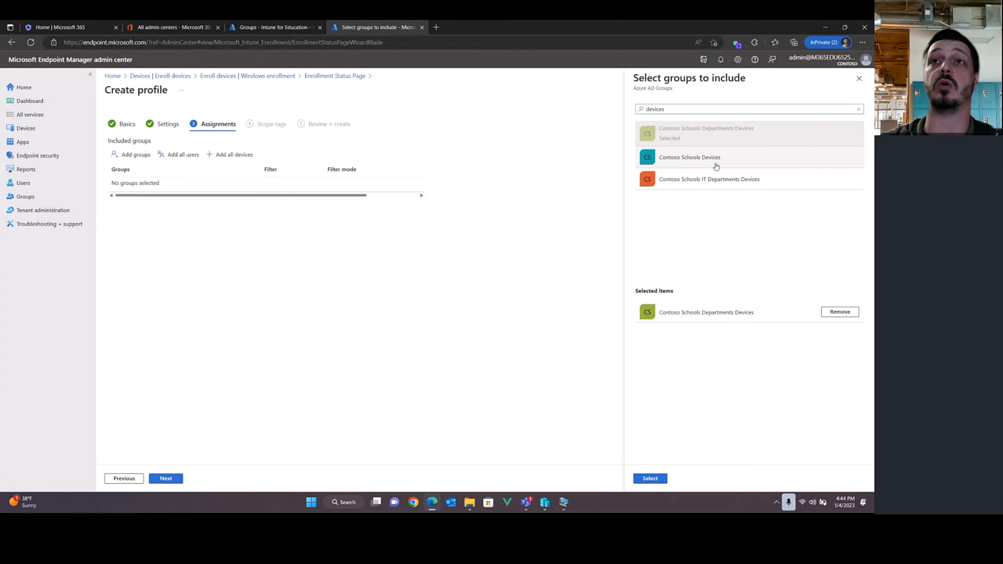
click(839, 312)
click(708, 157)
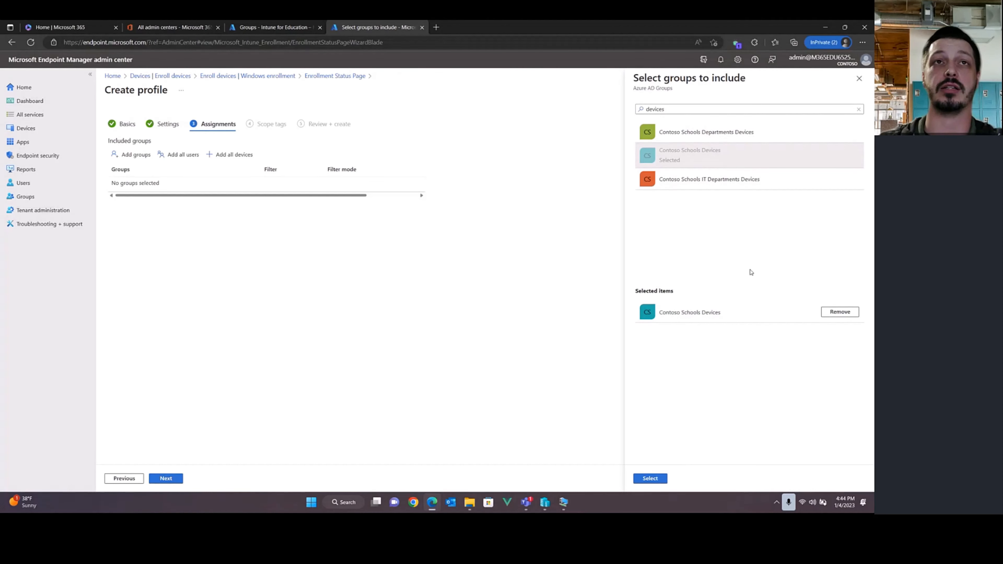
click(650, 478)
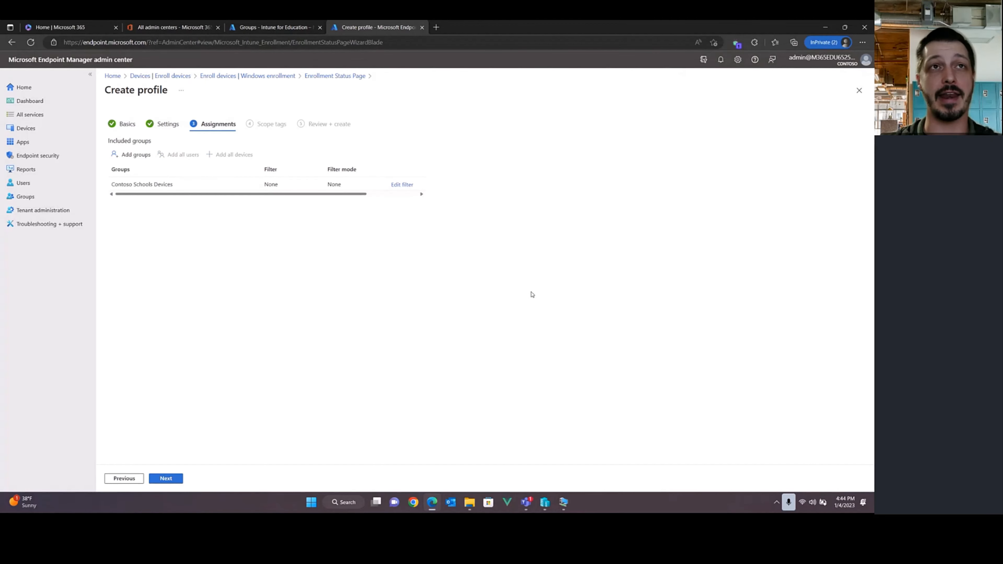
- Keep the Default scope tag, create the Enrollment Status Page profile after reviewing its summary, and dismiss the notifications
click(169, 478)
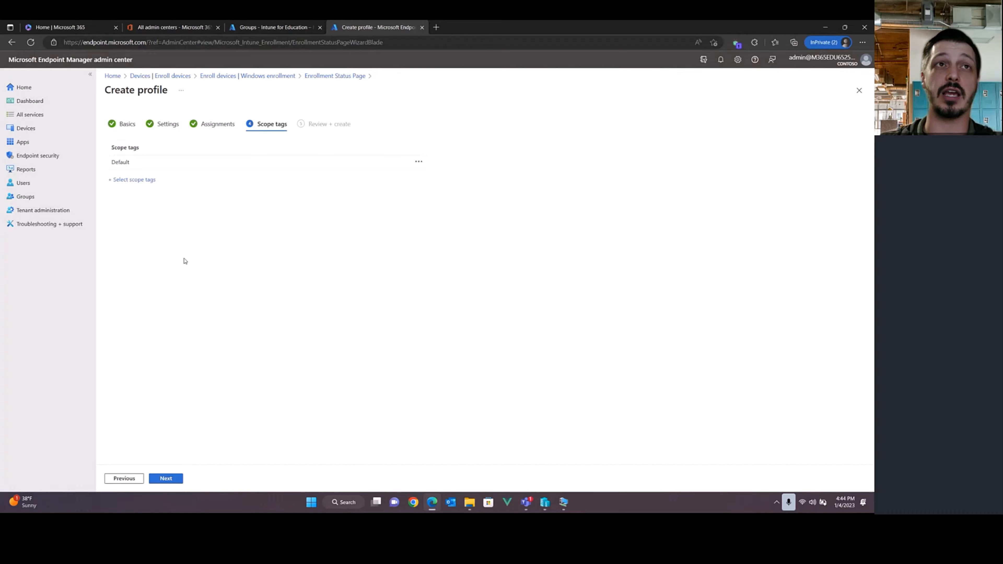
click(173, 479)
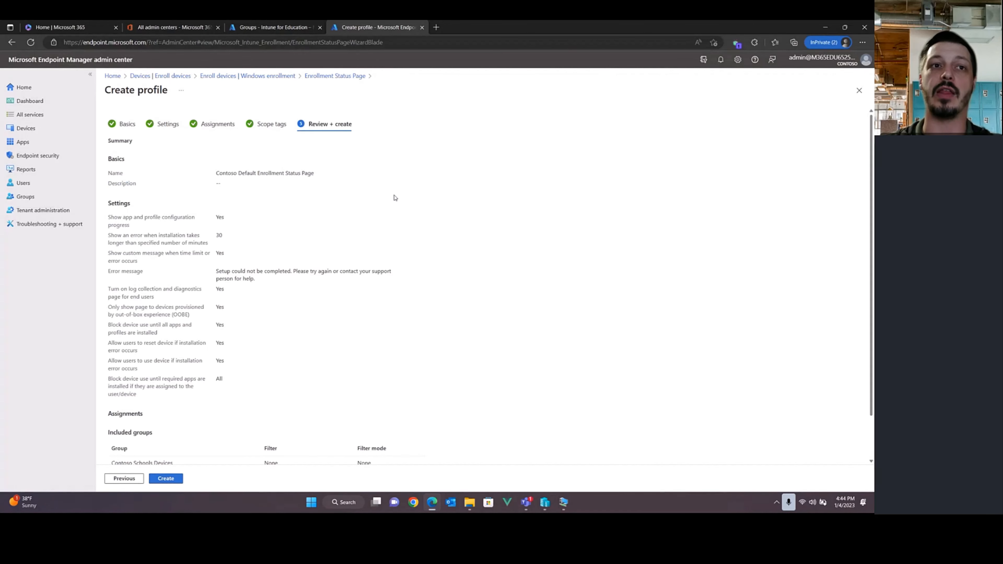
scroll(425, 201, down, 2)
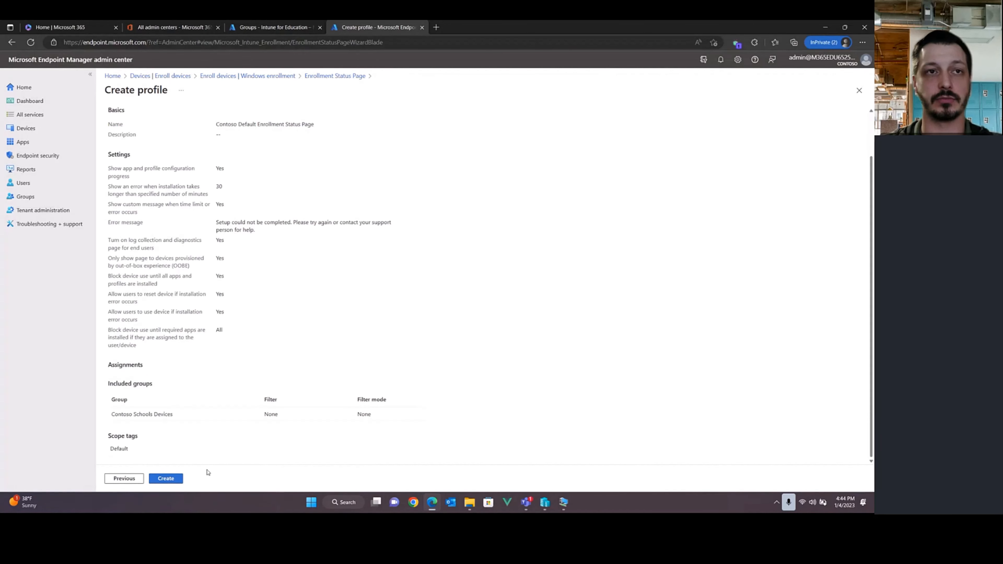
click(173, 479)
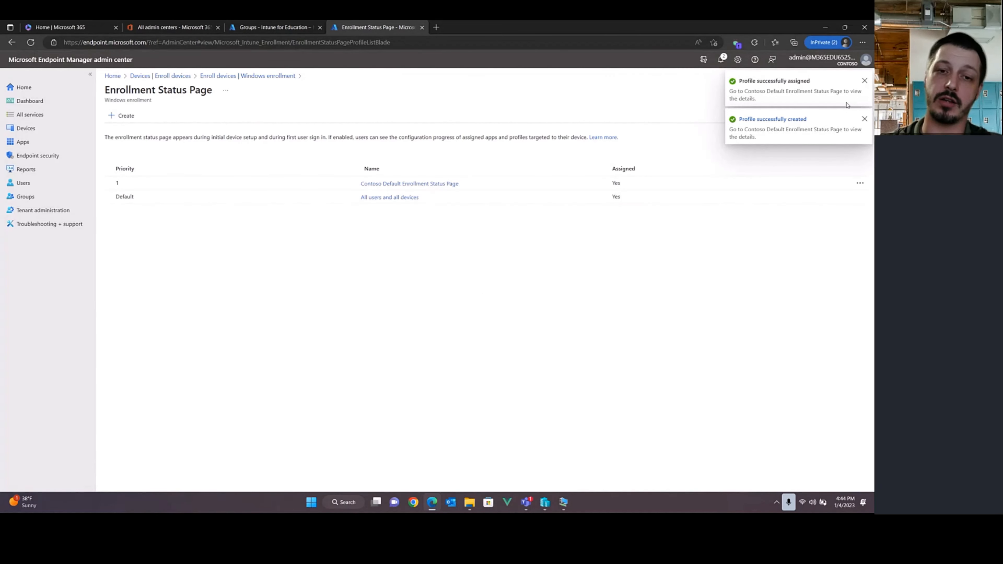
click(864, 81)
click(864, 81)
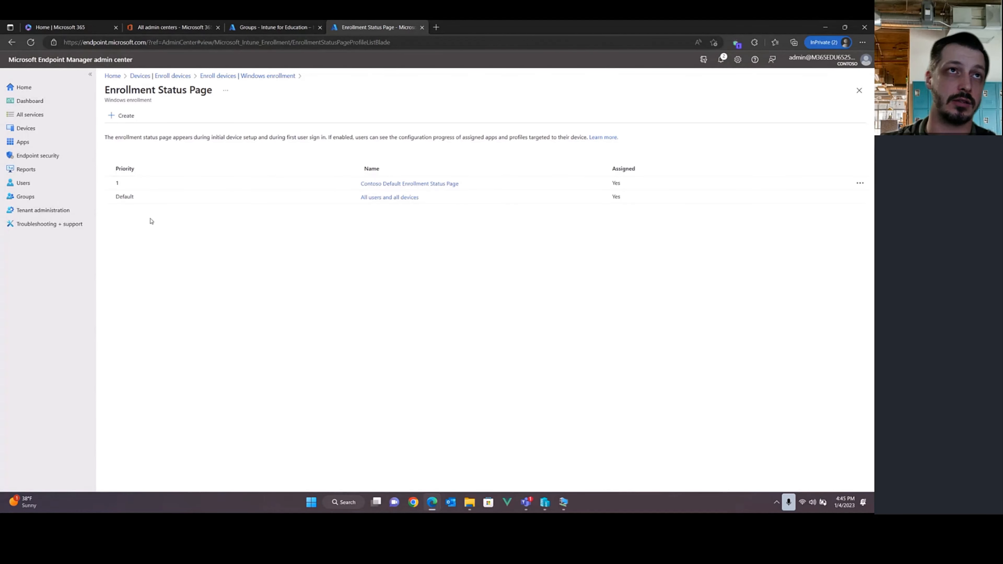
- Open the properties of the Default Admx policy for EDU among the device configuration profiles
click(40, 128)
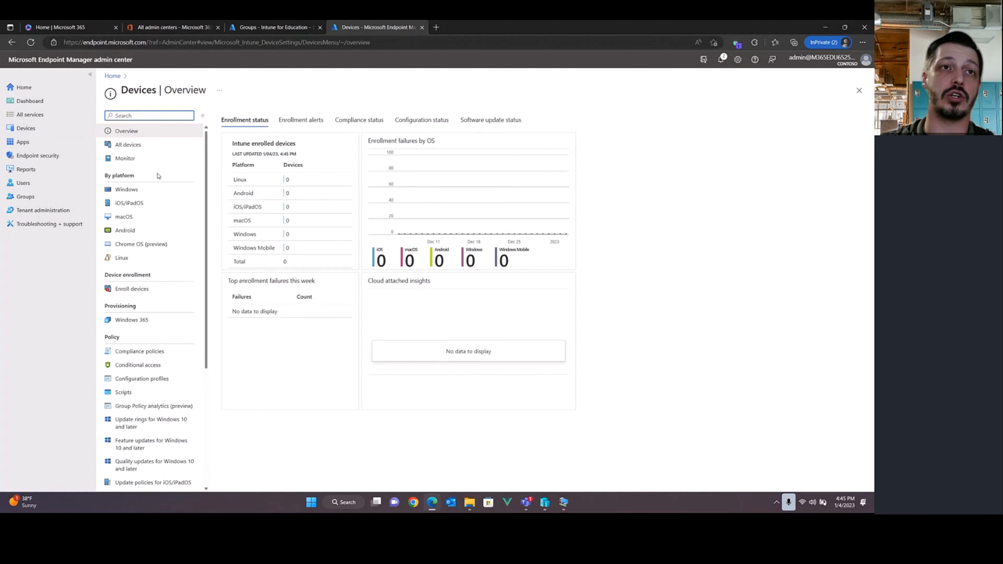
click(142, 379)
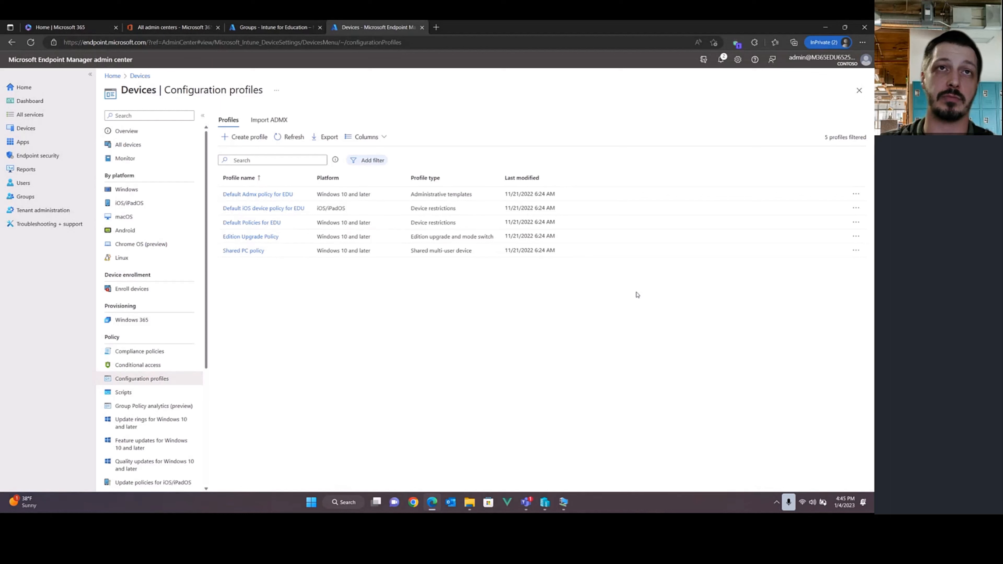
click(244, 194)
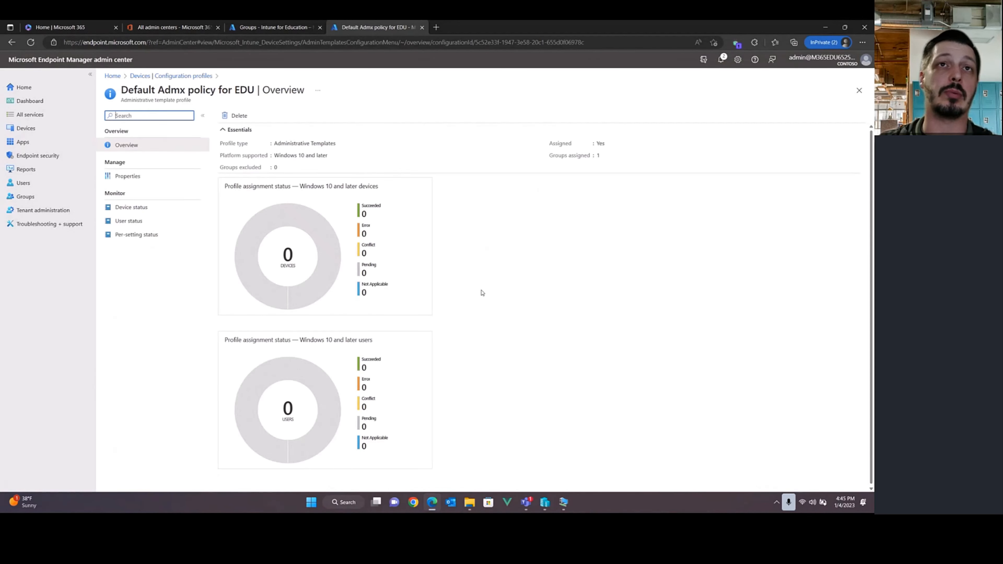
click(150, 177)
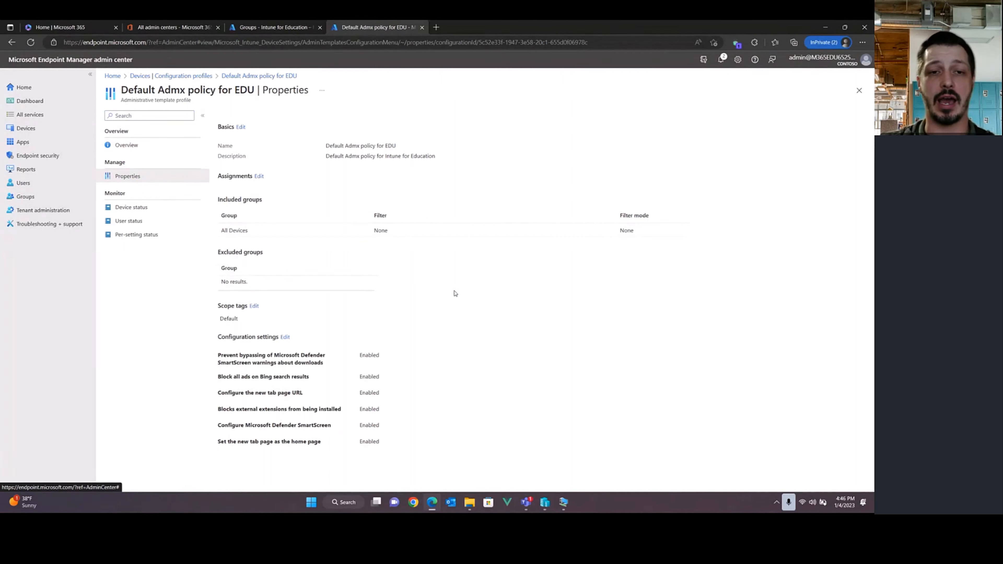
- Remove the All Devices group from the Default Admx policy's assignments, save the profile, and dismiss the notification
click(259, 176)
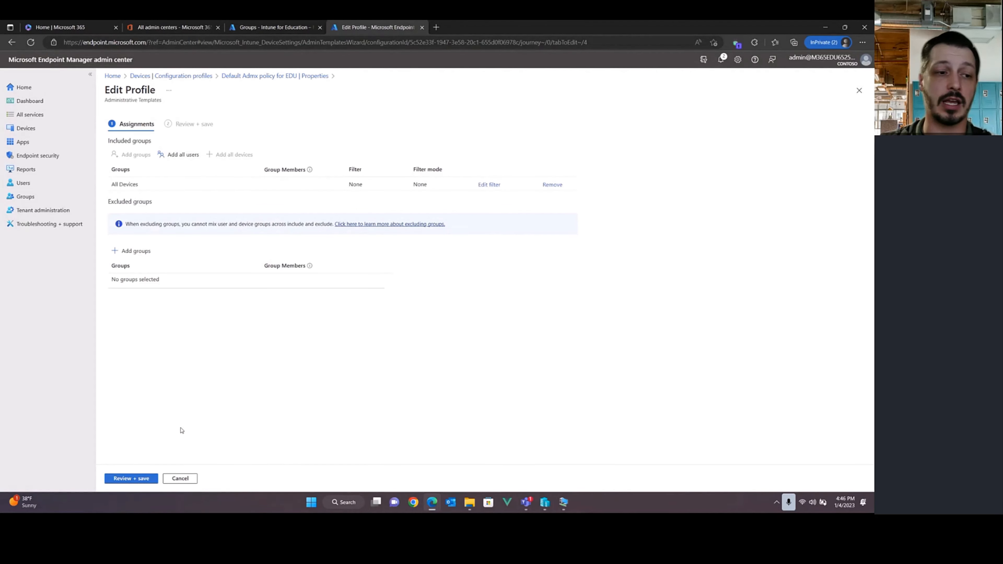
click(552, 185)
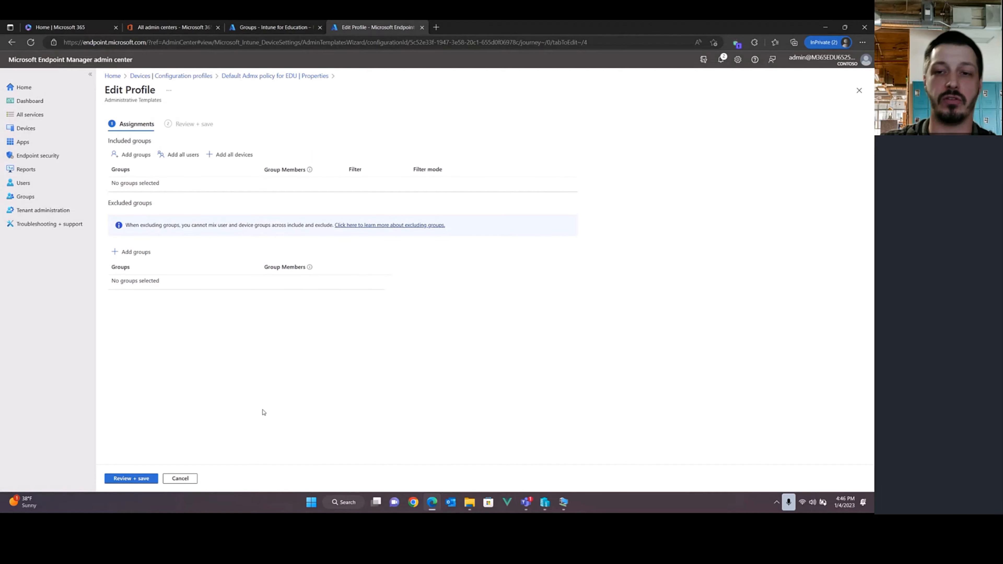
click(140, 480)
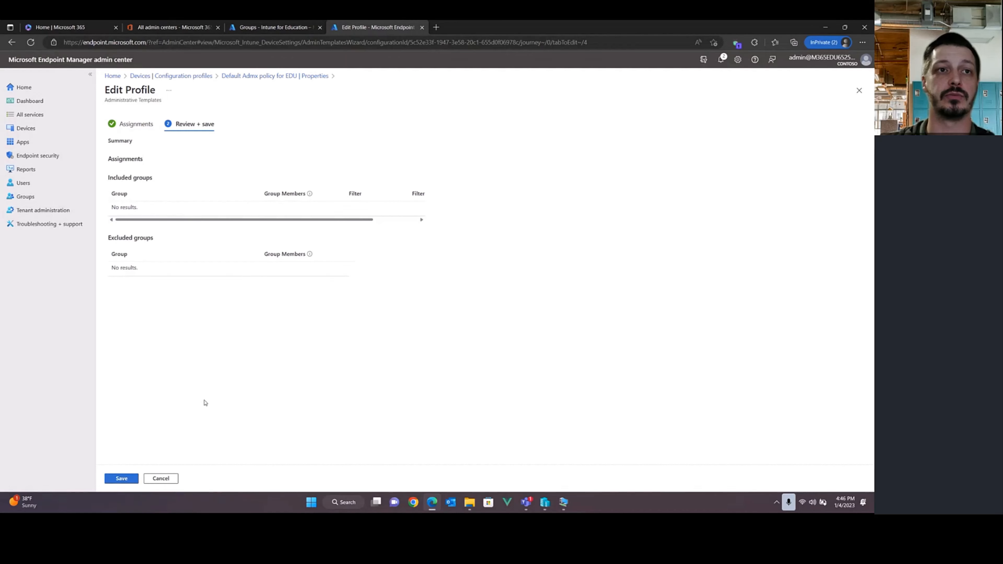
click(132, 480)
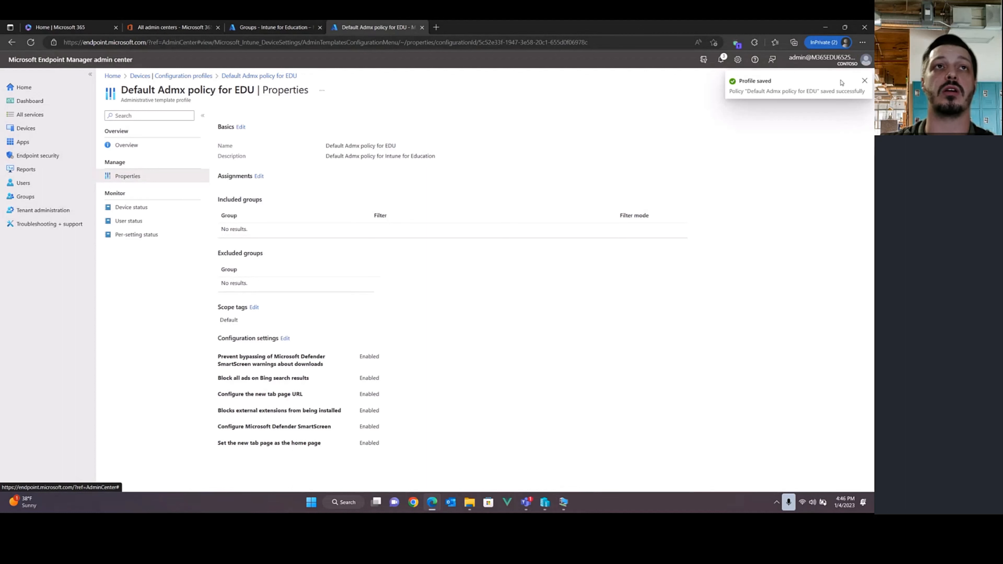
click(865, 81)
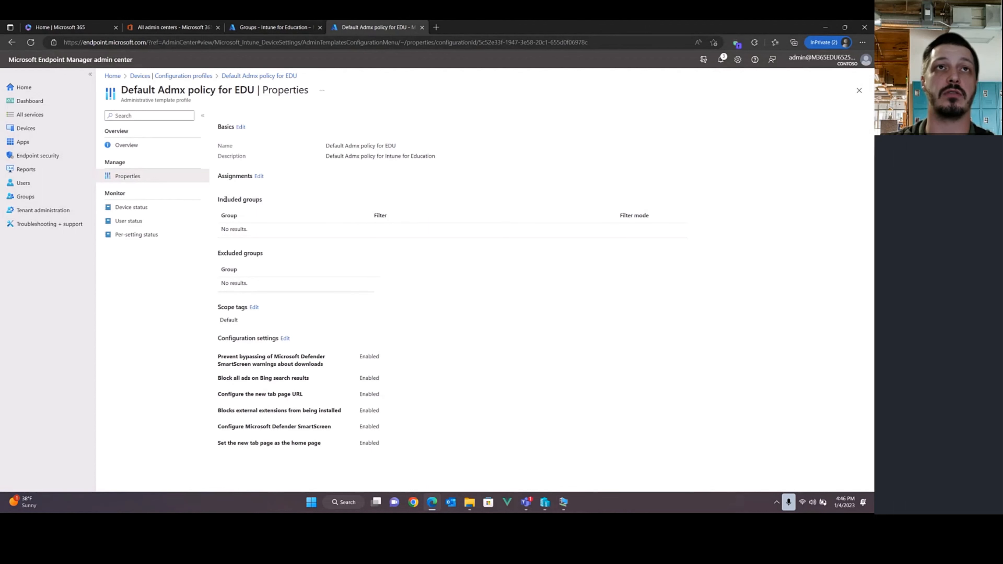
- Open the Default iOS device policy for EDU configuration profile and review its assignments and General configuration settings
click(42, 129)
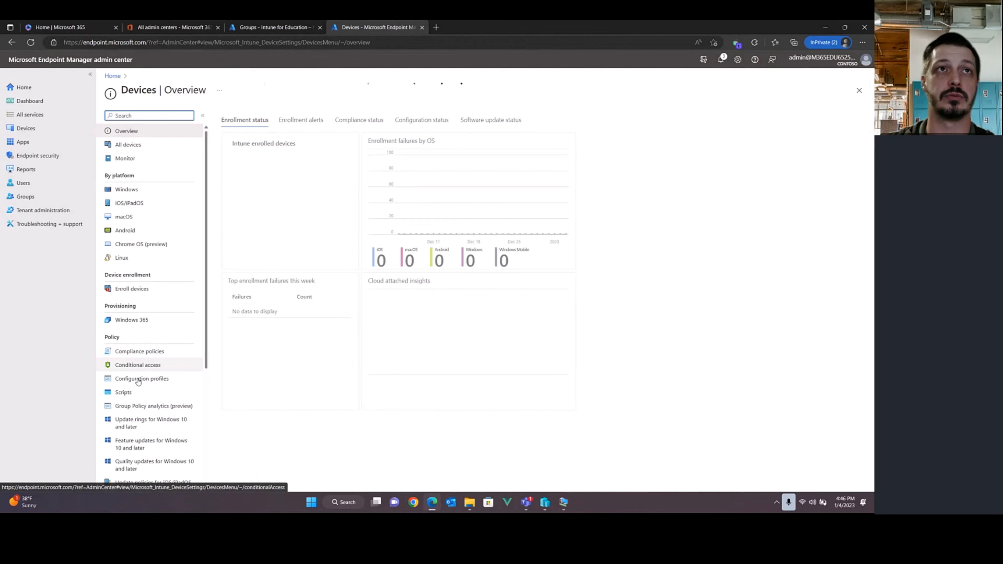
click(136, 378)
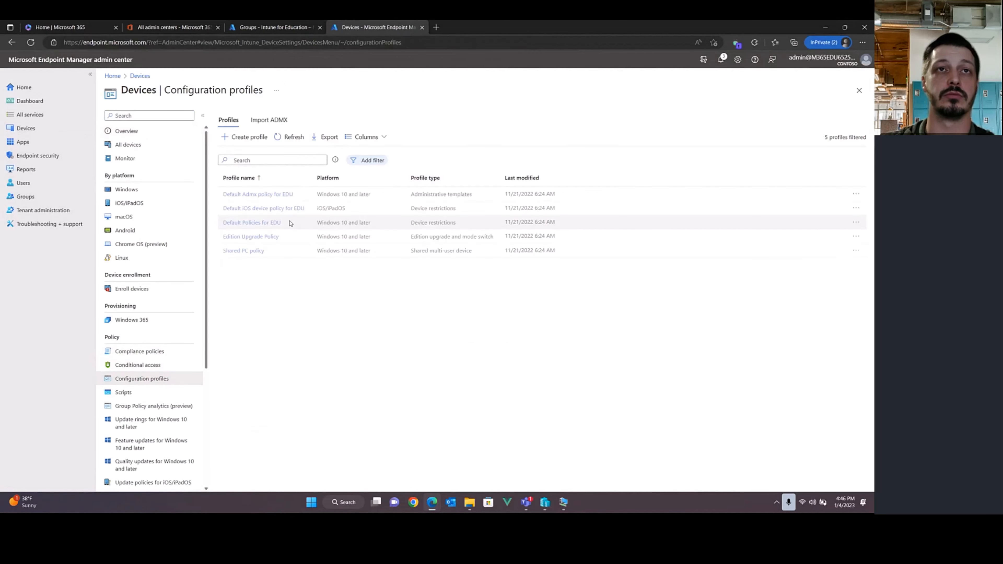
click(274, 209)
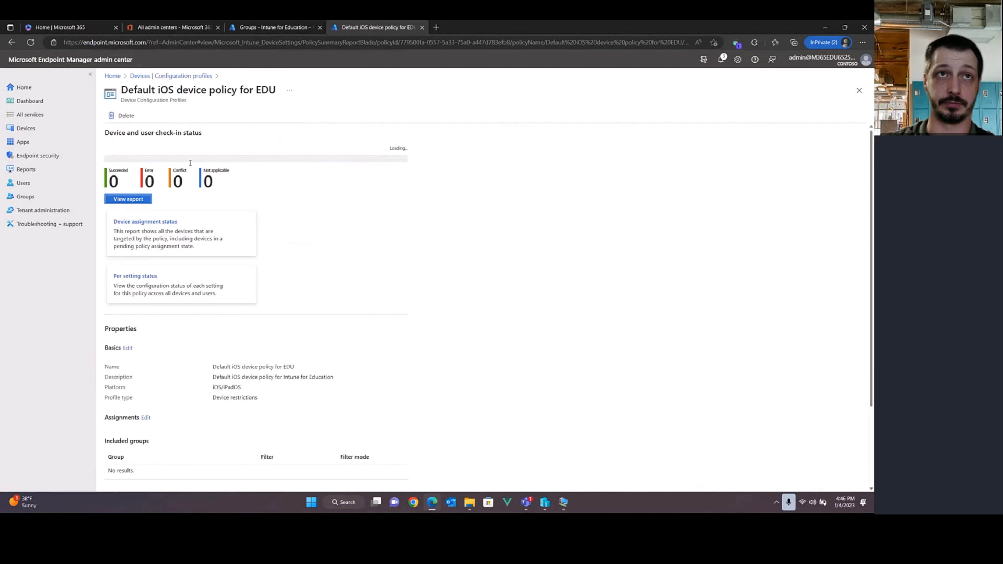
scroll(332, 215, down, 3)
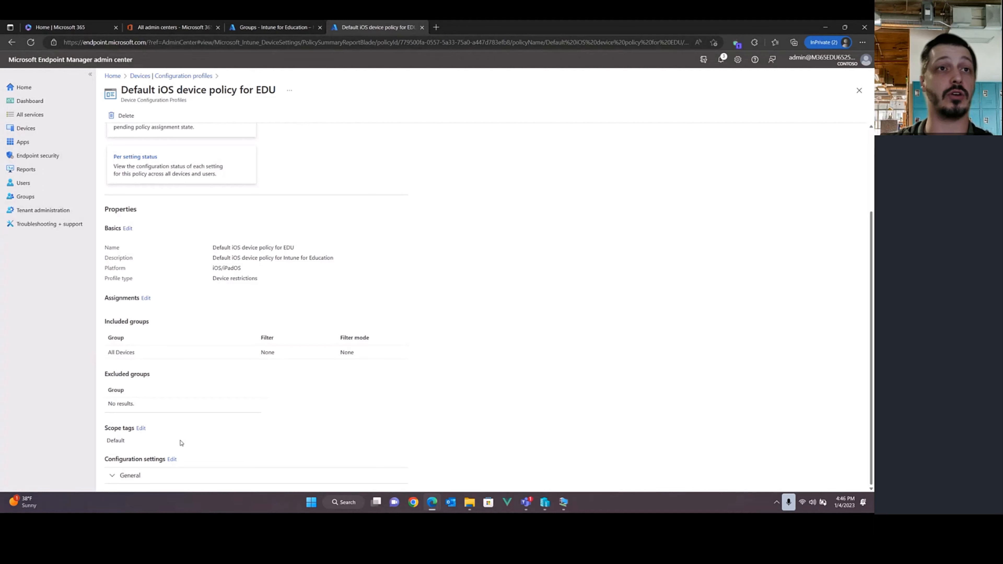
scroll(175, 267, up, 3)
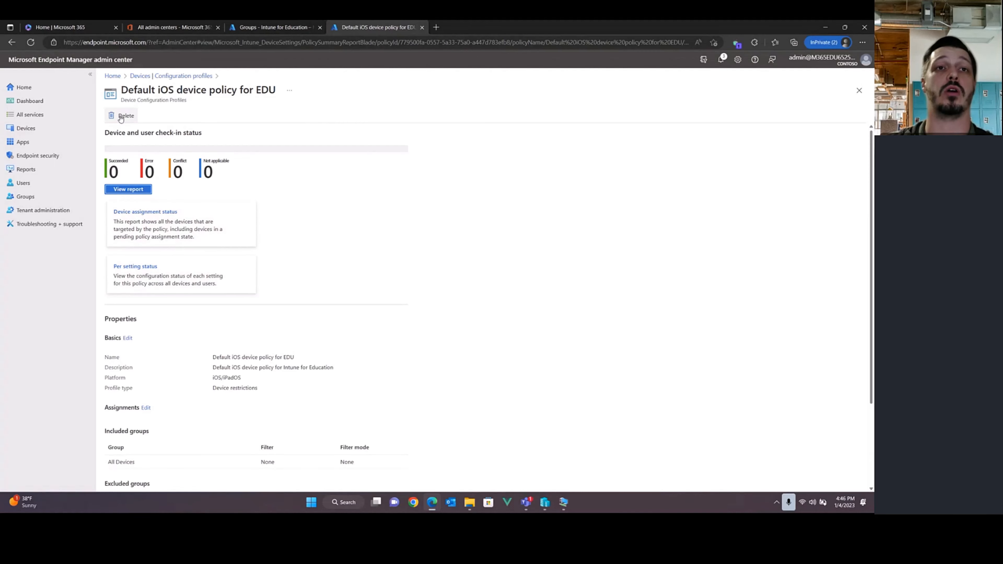
scroll(466, 361, down, 3)
scroll(439, 363, up, 3)
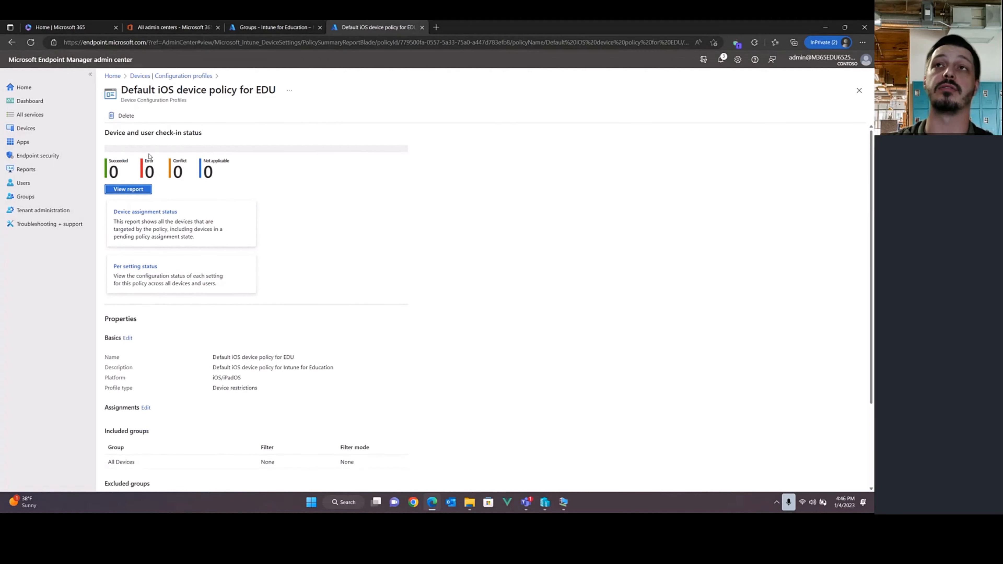
scroll(520, 415, down, 3)
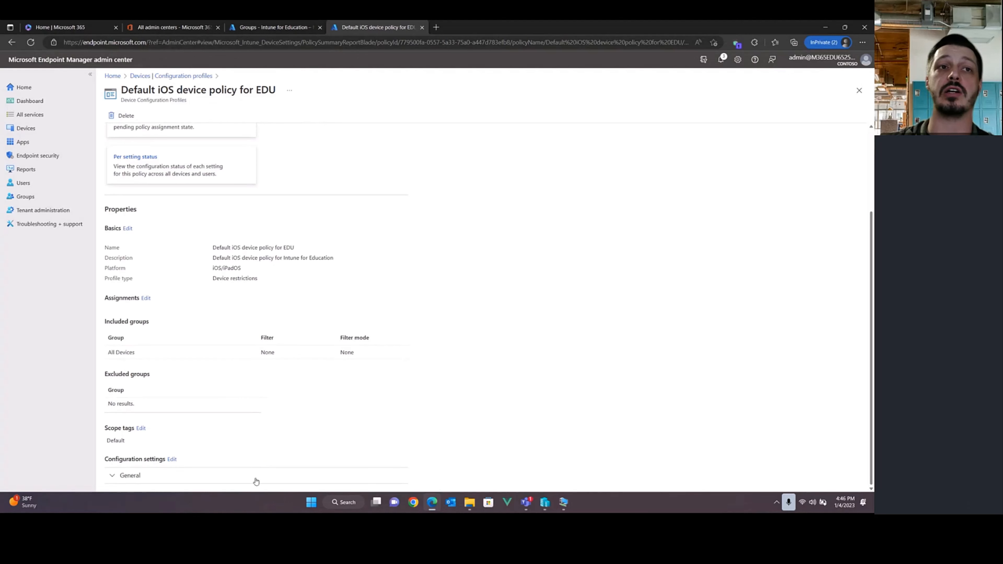
click(118, 476)
scroll(287, 431, down, 1)
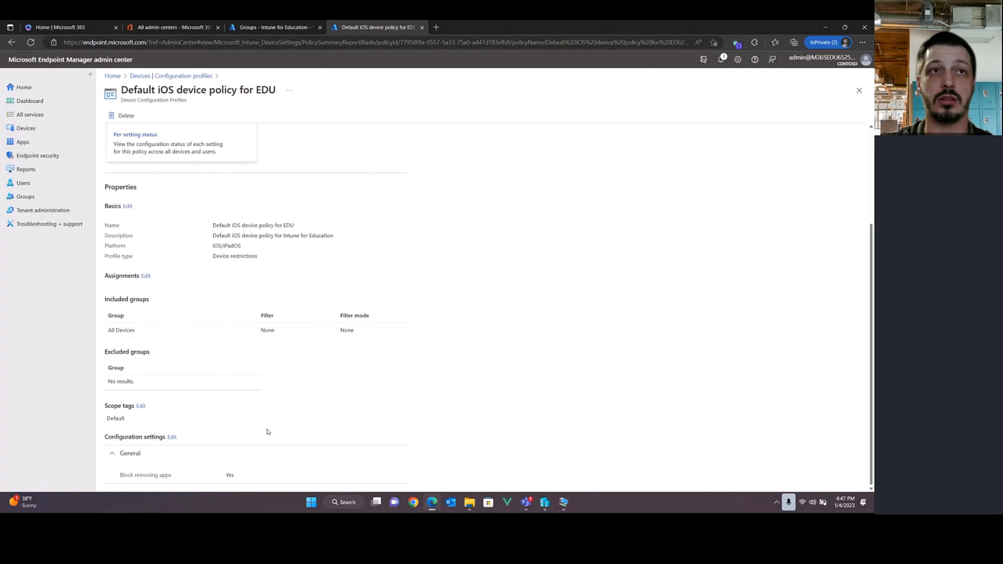
- Remove the All Devices group from the Default iOS device policy's assignments and save the profile
click(146, 276)
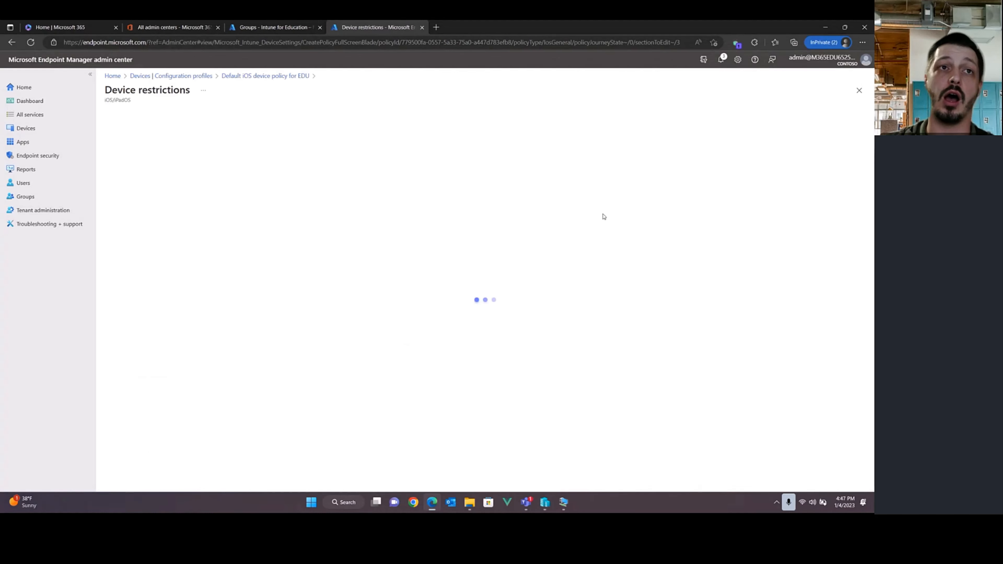
click(555, 185)
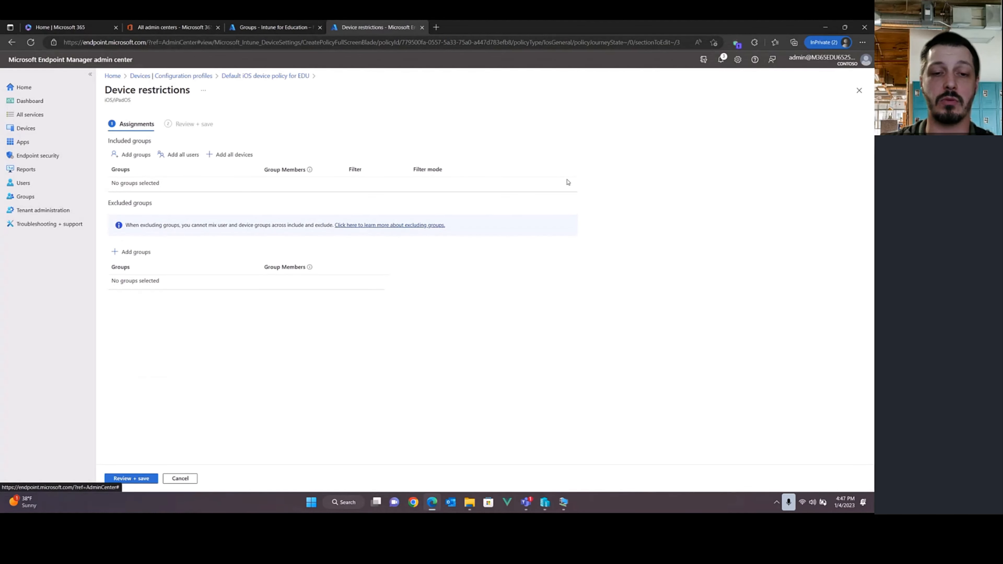
click(119, 479)
click(121, 478)
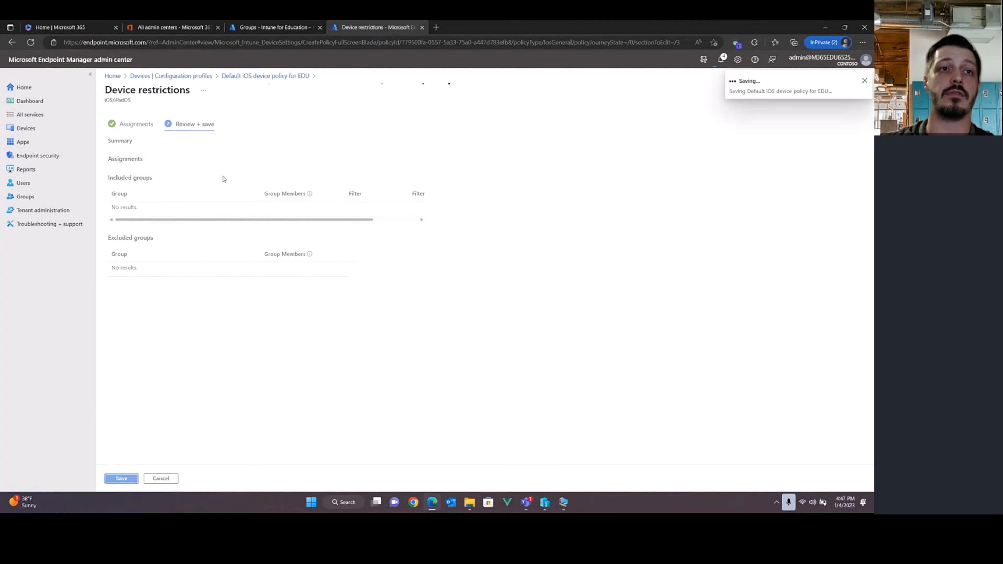
- Remove the All Devices group from the Default Policies for EDU configuration profile's assignments, save the profile, and look over its properties
click(56, 126)
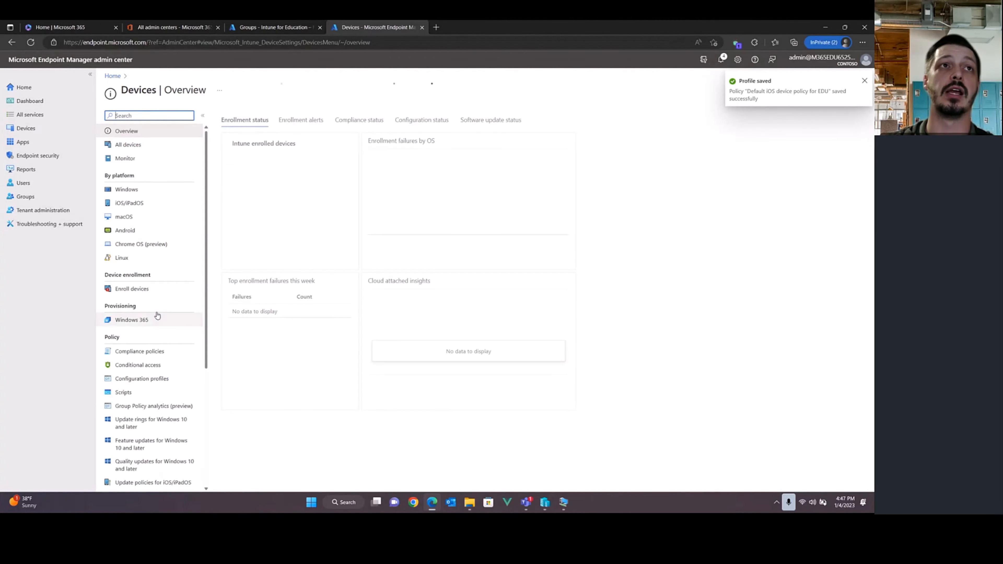
click(142, 380)
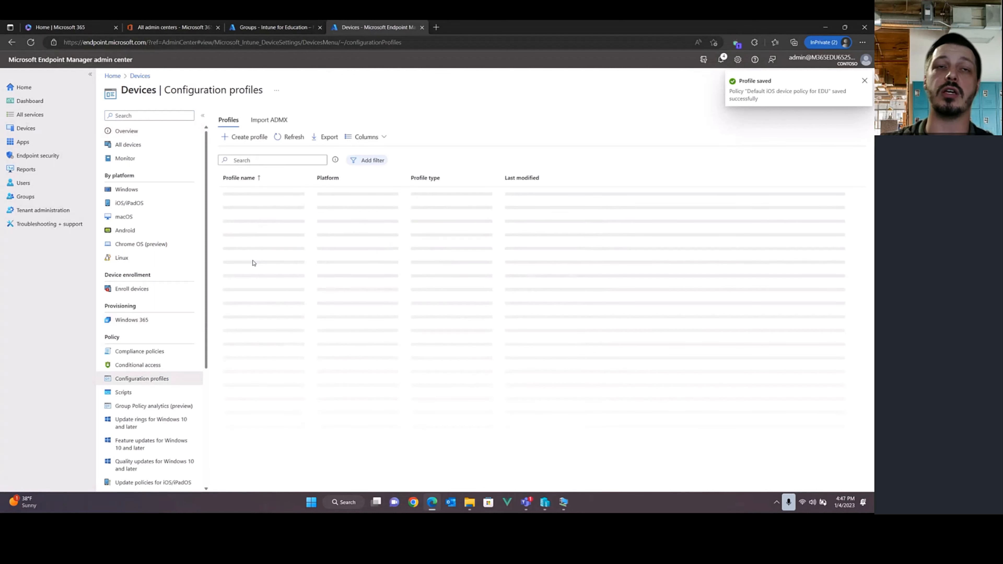
click(259, 223)
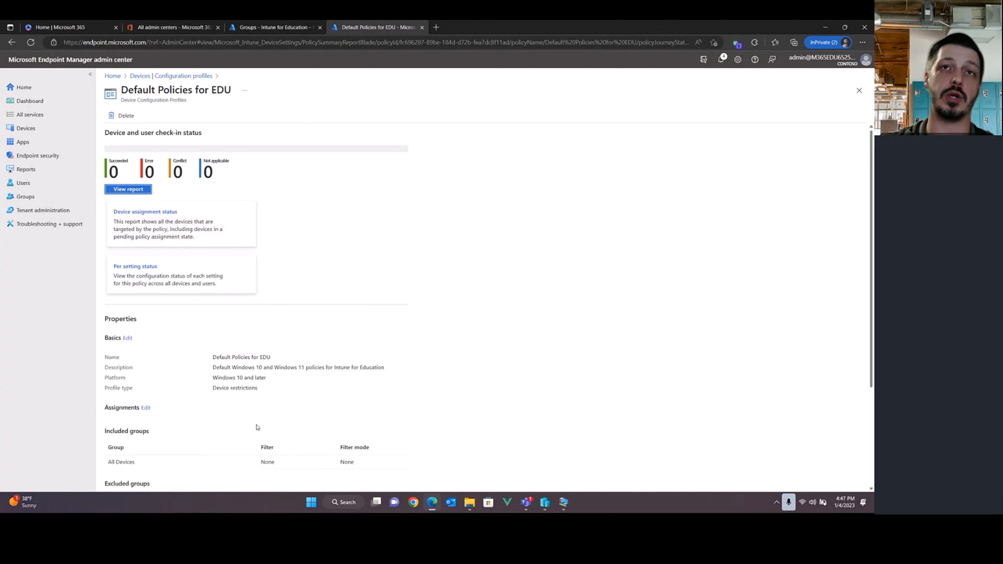
scroll(154, 387, down, 1)
click(146, 352)
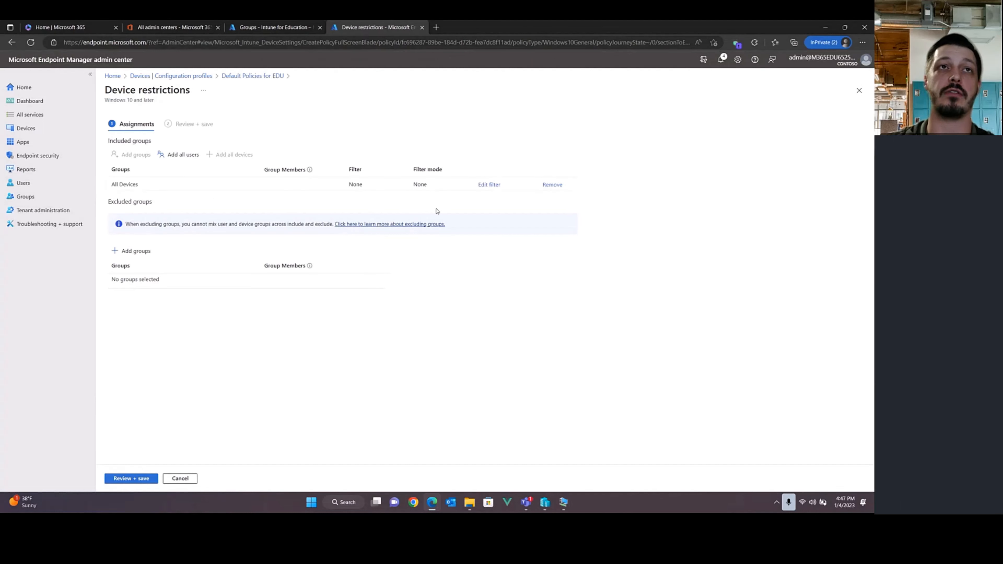
click(554, 187)
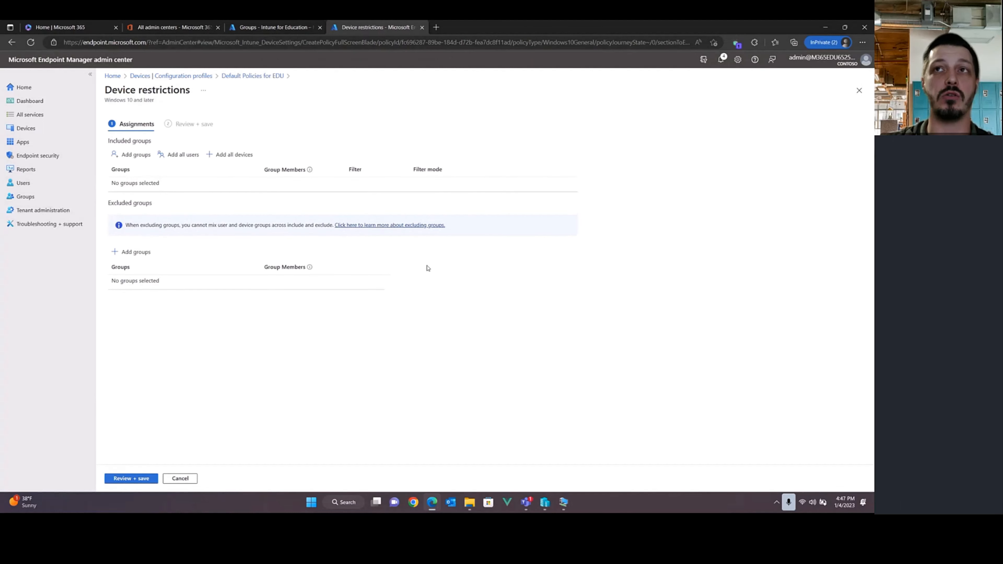
click(133, 480)
click(122, 479)
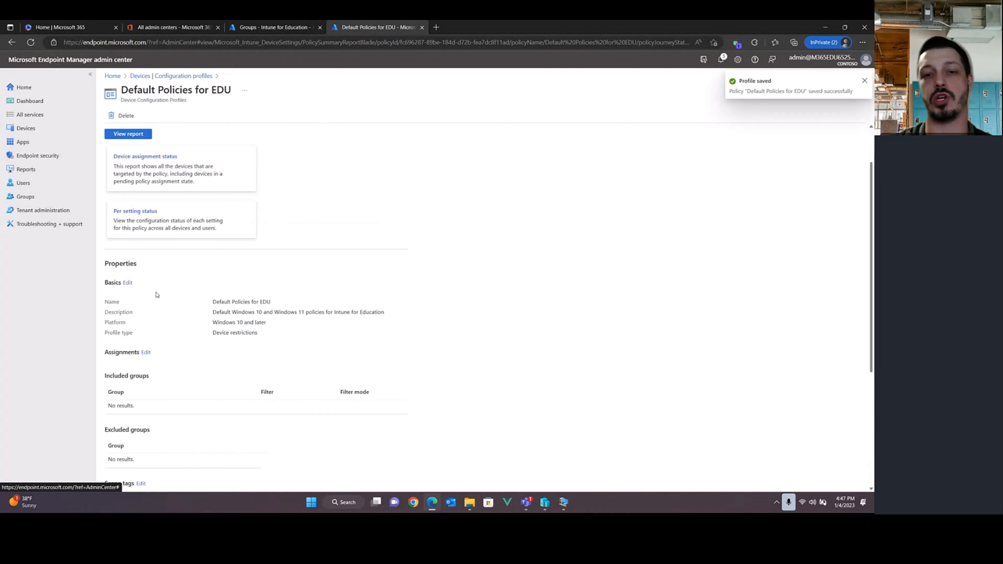
scroll(252, 319, down, 4)
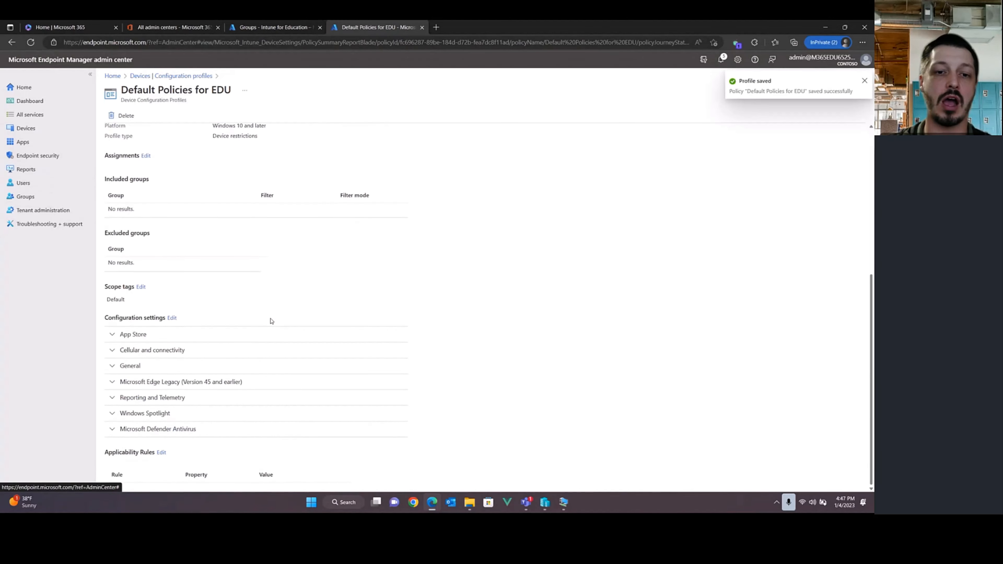
scroll(238, 317, up, 4)
- Remove the All Devices group from the Edition Upgrade Policy configuration profile's assignments and save the profile
click(26, 128)
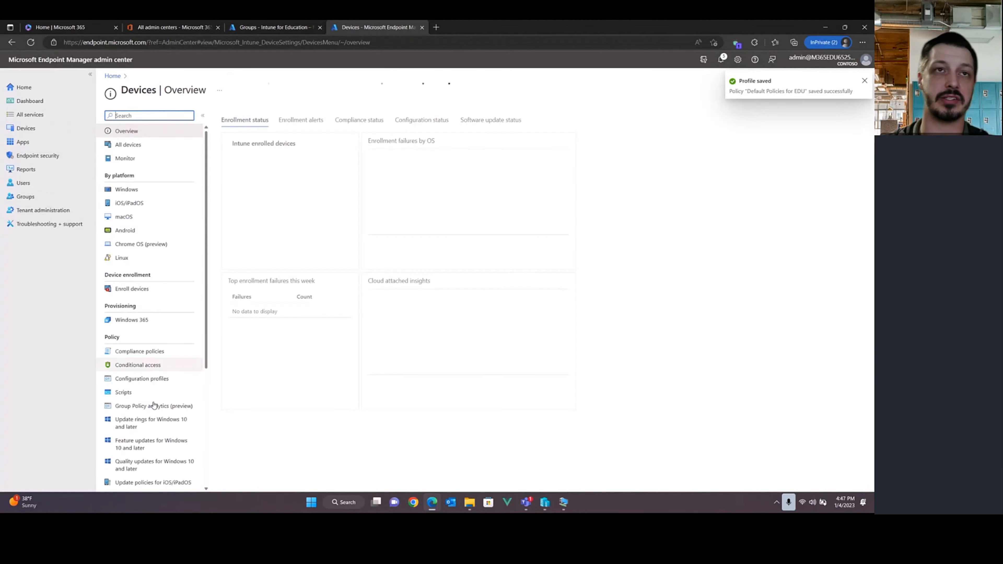
click(154, 378)
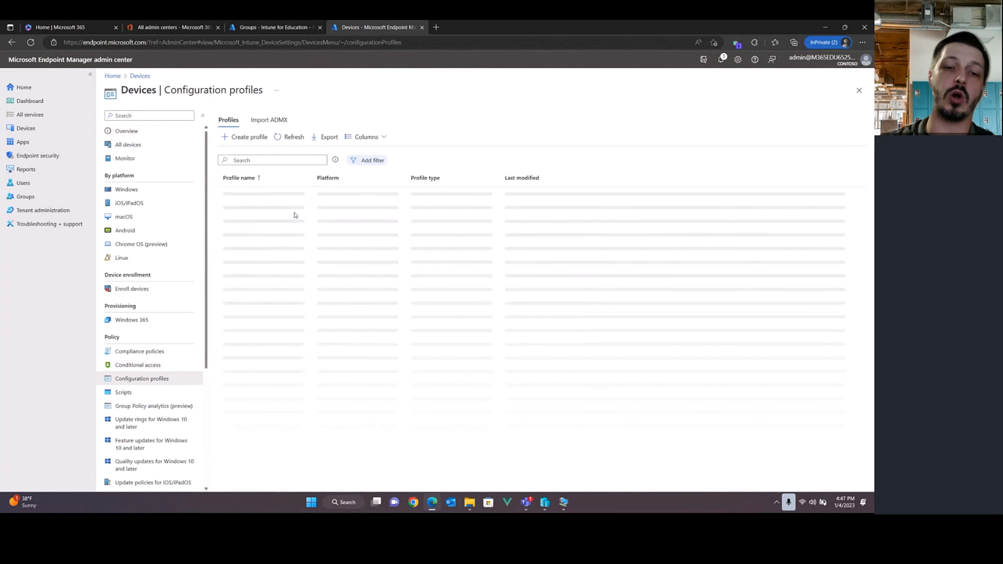
click(272, 238)
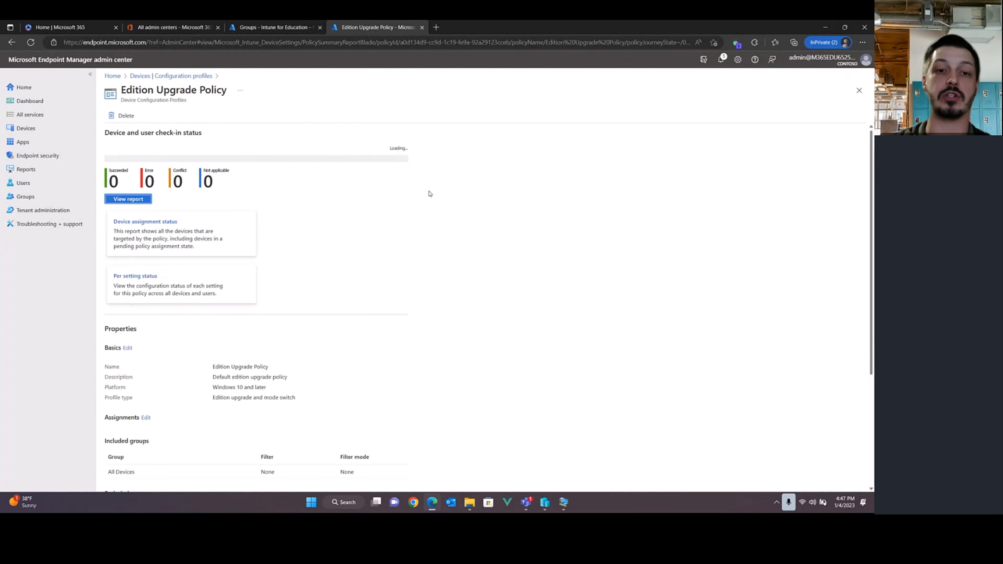
scroll(268, 341, down, 1)
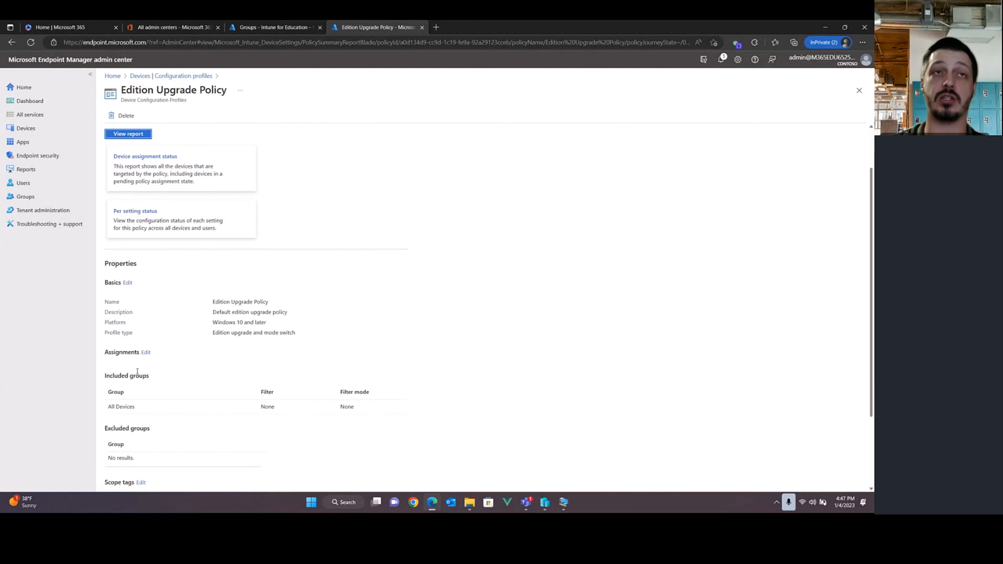
click(146, 353)
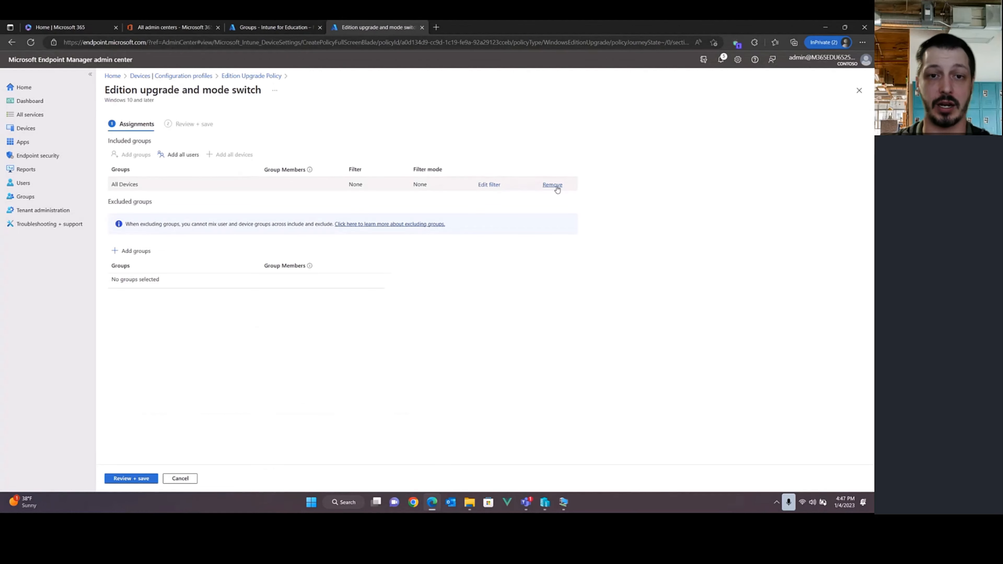
click(130, 478)
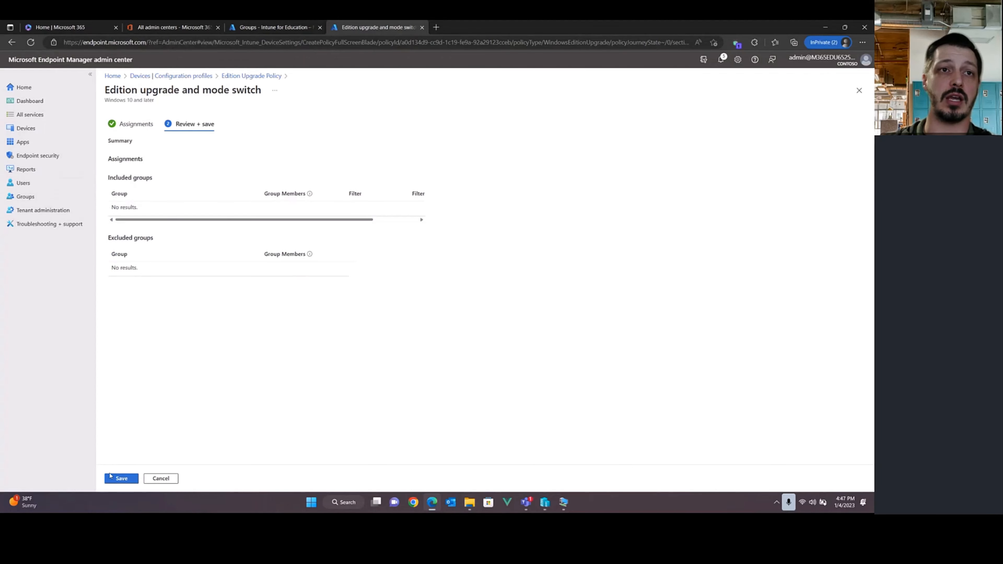
click(121, 478)
- Remove the All Devices group from the Shared PC policy's assignments, save the profile, and return to the configuration profiles list
click(36, 134)
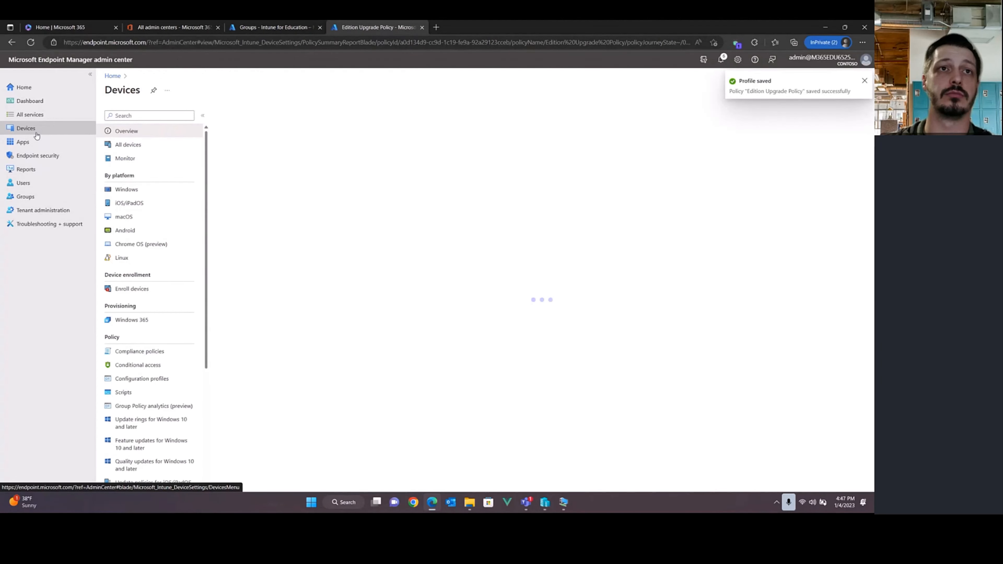
click(138, 378)
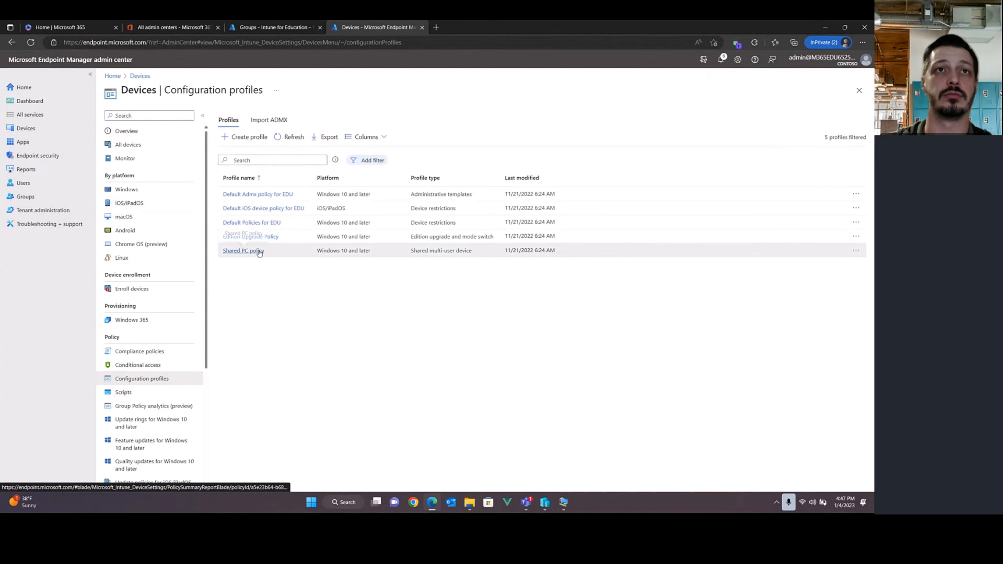
click(260, 253)
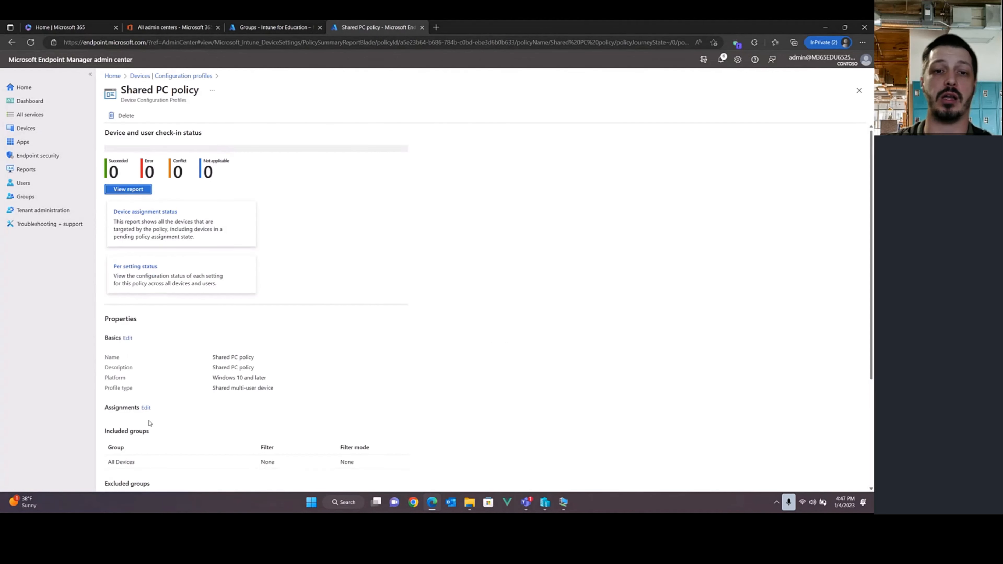
click(145, 408)
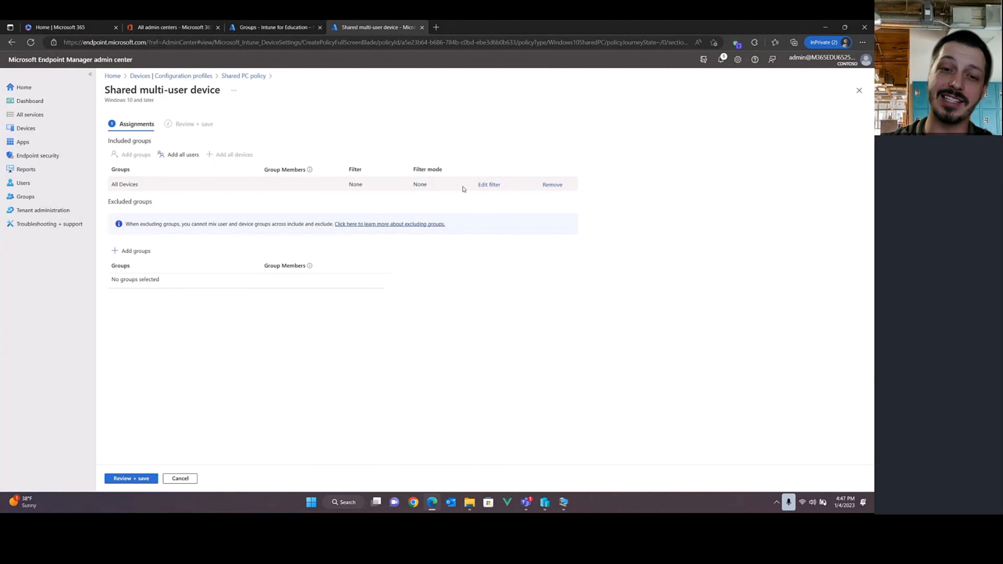
click(554, 184)
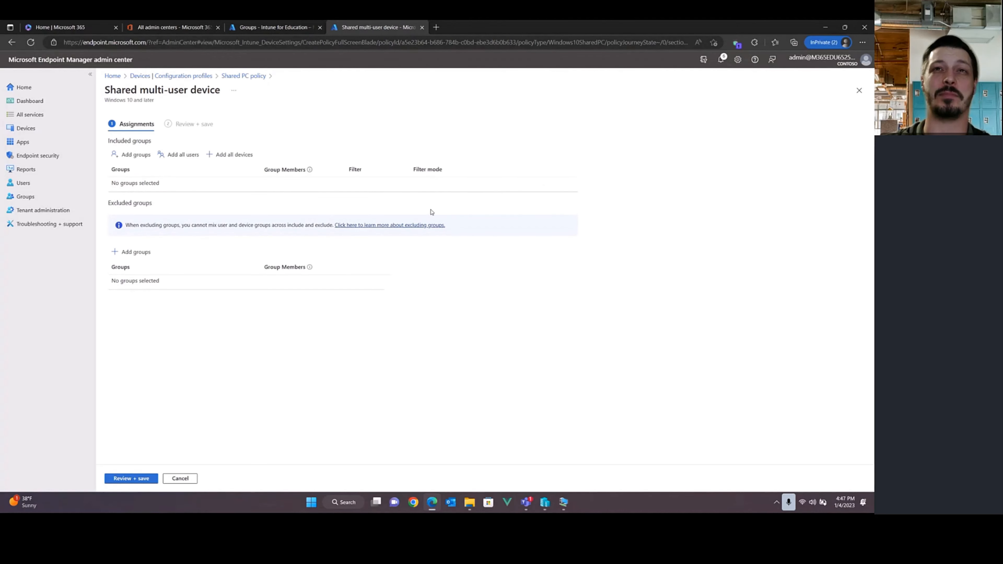
click(145, 479)
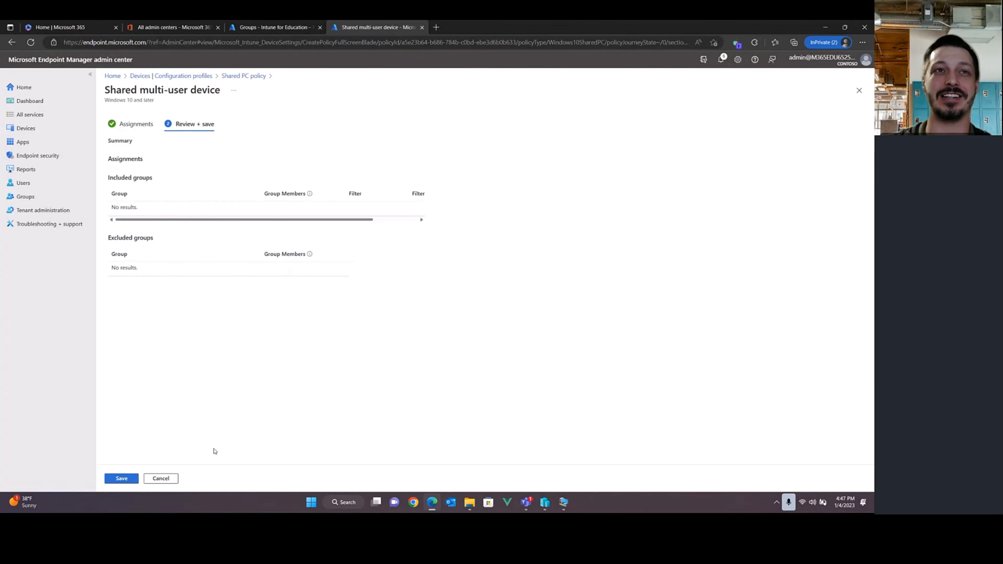
click(120, 479)
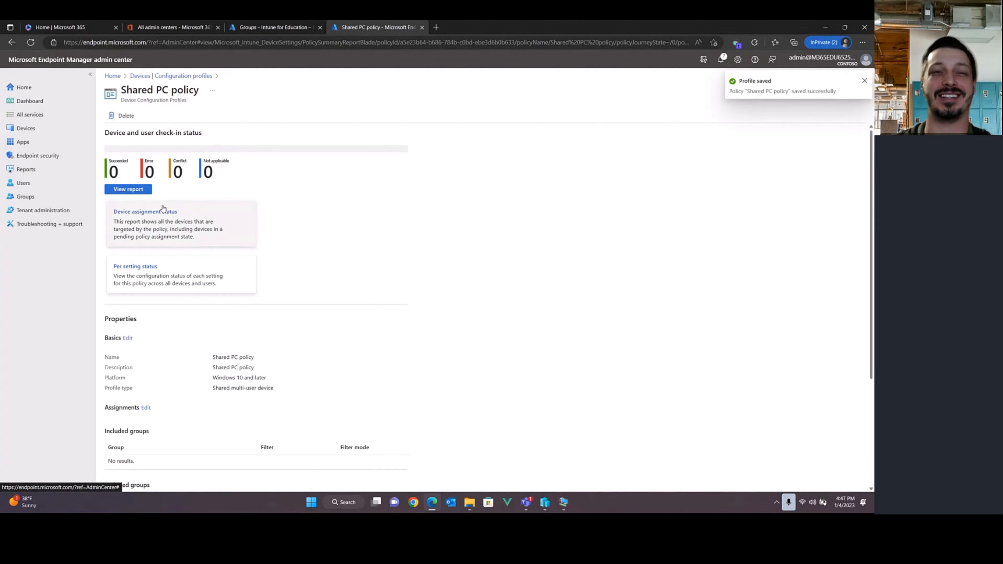
click(45, 131)
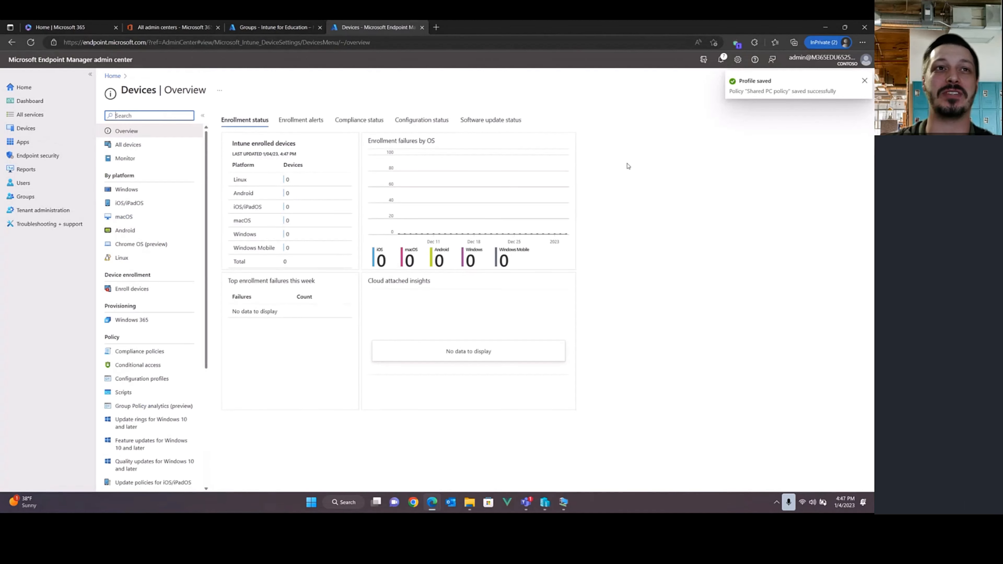
click(124, 379)
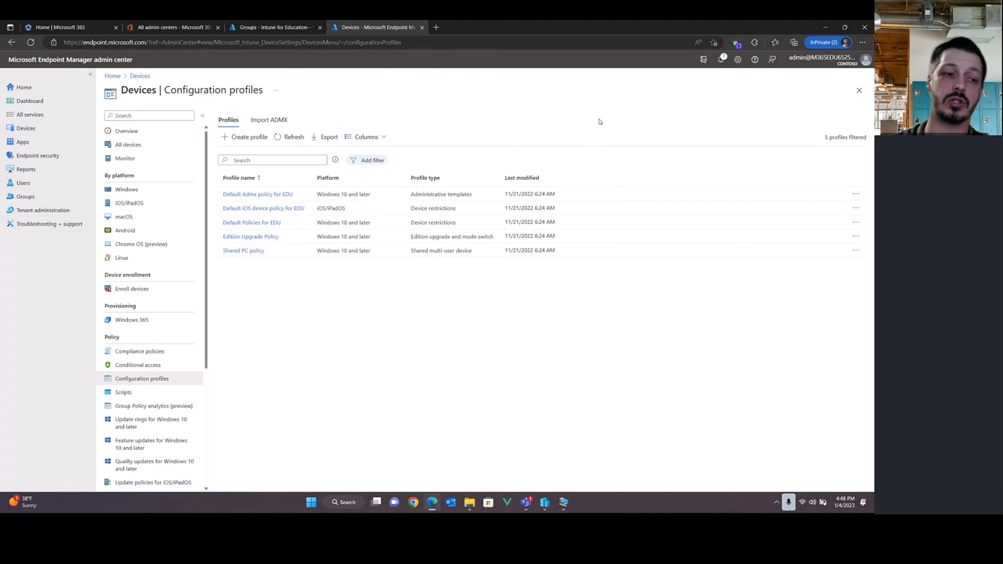
- Open the Windows Hello for Business settings under Windows enrollment and check the choices for Configure Windows Hello for Business
click(40, 129)
click(134, 289)
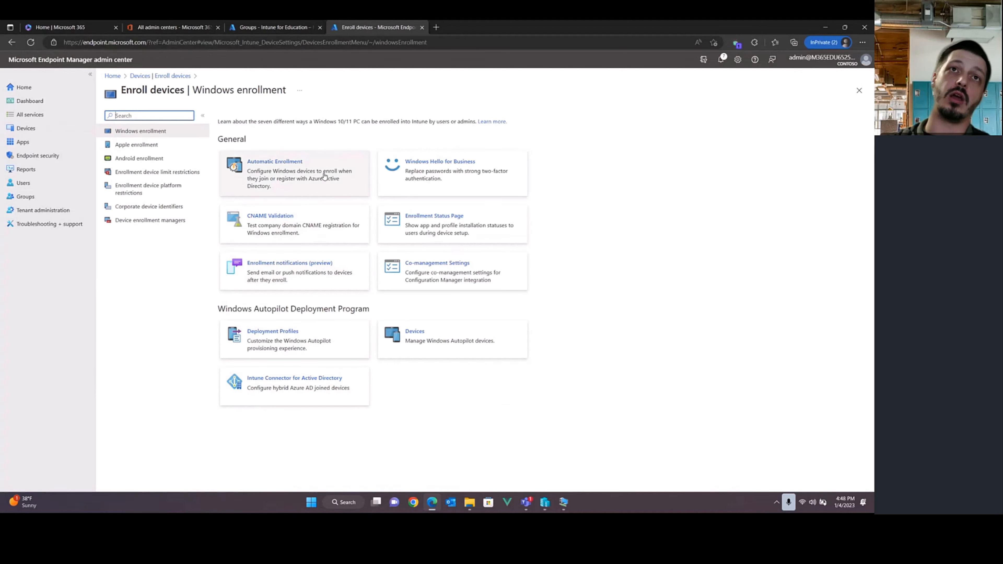
click(413, 174)
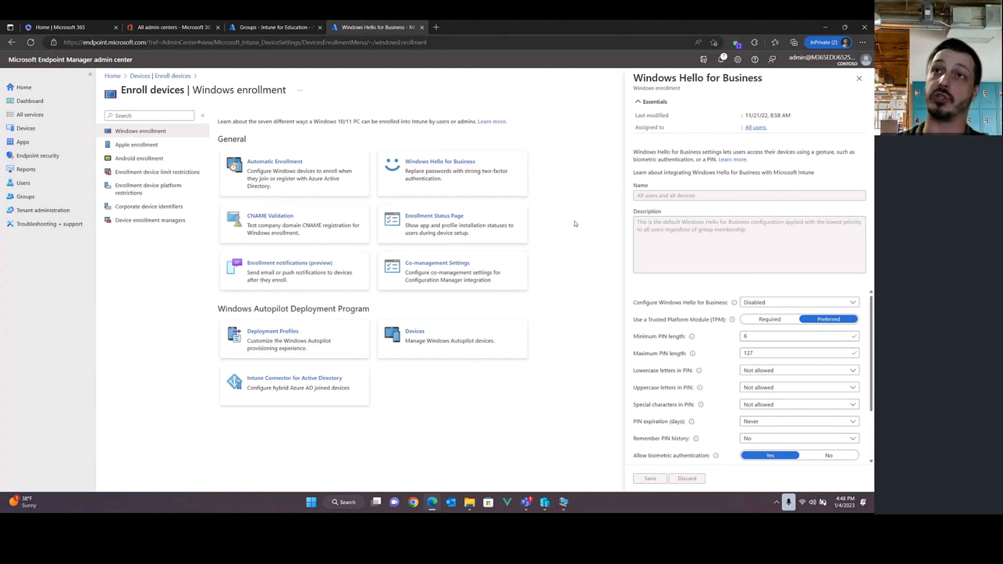
click(853, 304)
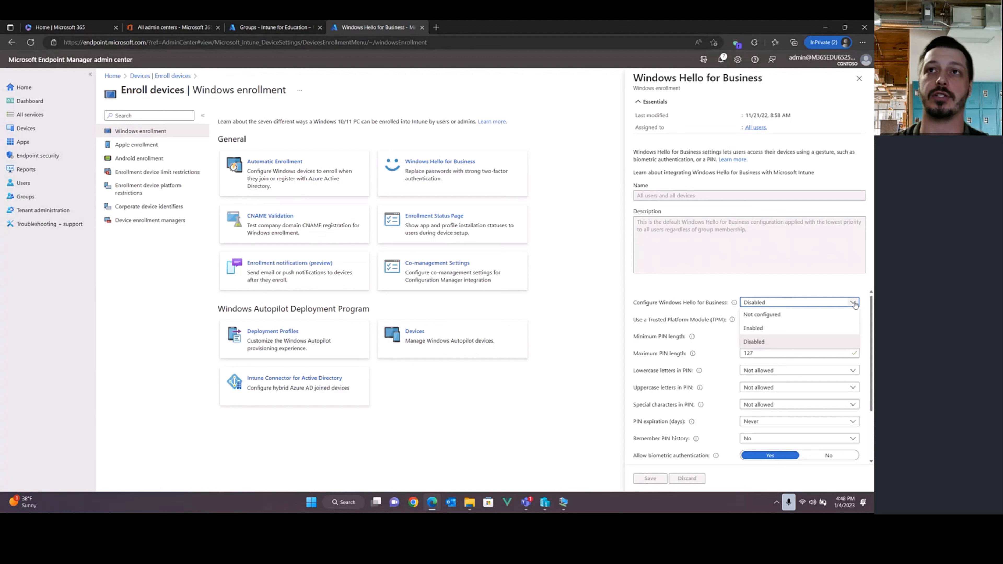
click(854, 305)
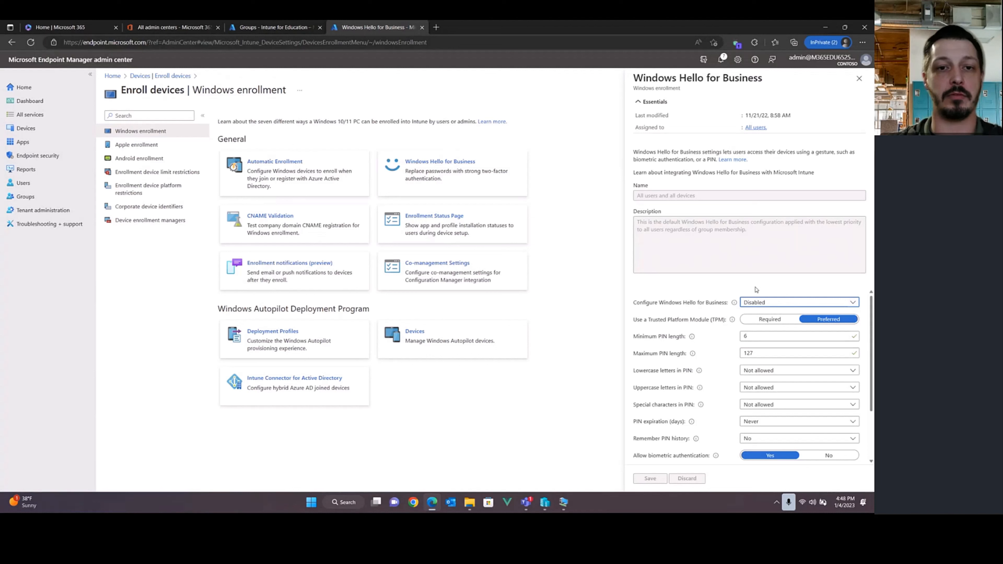
click(640, 305)
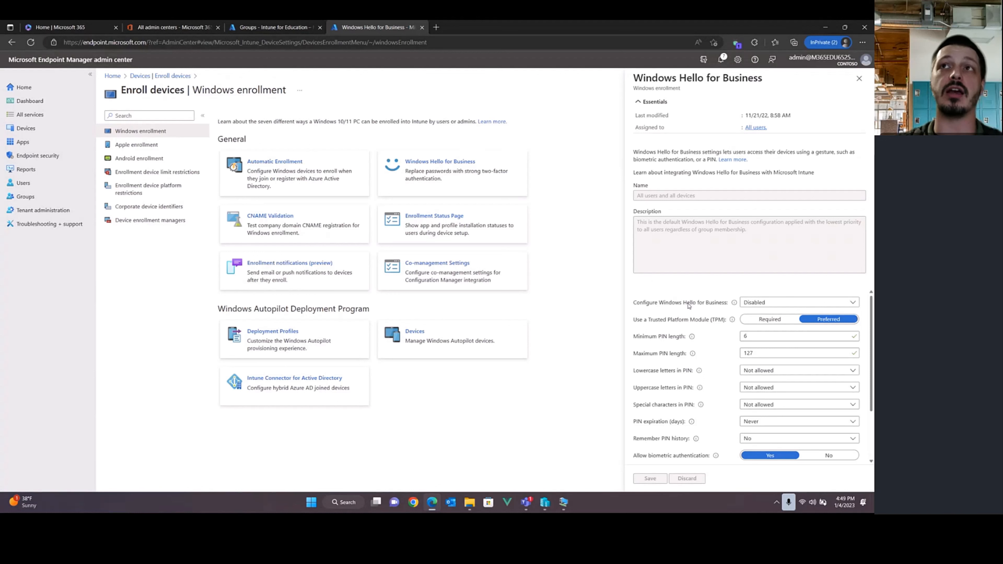
- Review the PIN, biometric authentication, phone sign-in and security key settings of Windows Hello for Business, and close them without changes
scroll(688, 305, down, 2)
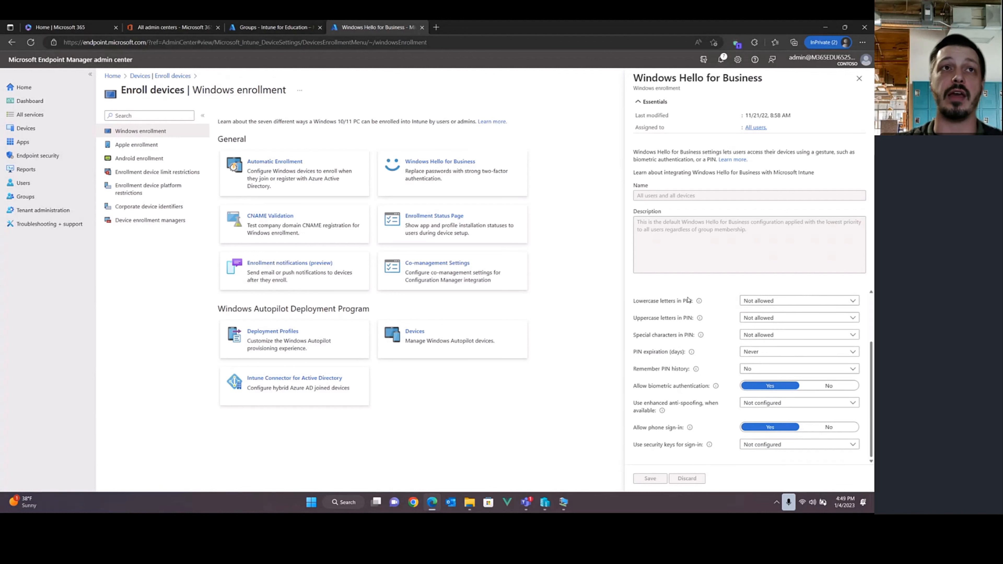
scroll(688, 299, up, 2)
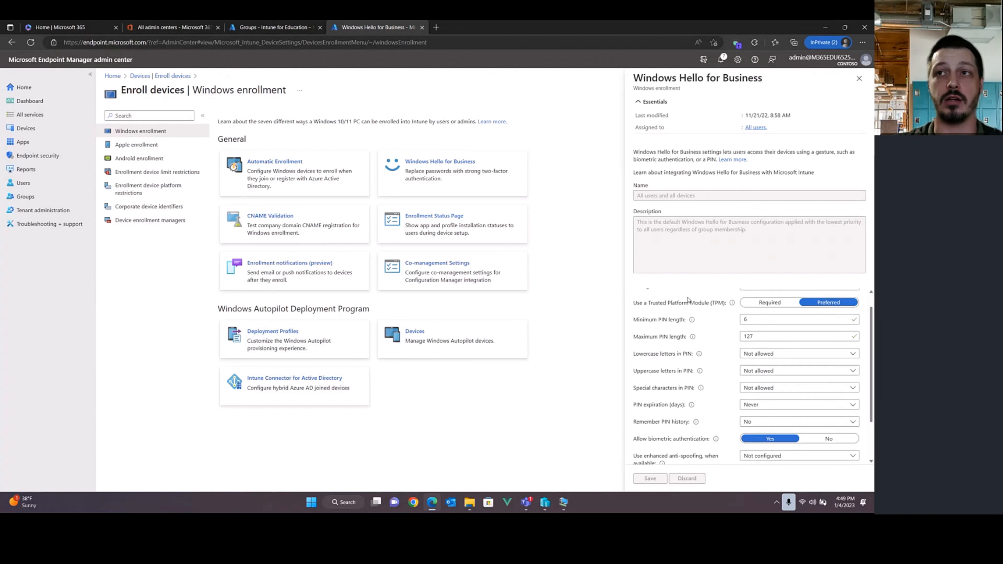
scroll(687, 300, up, 1)
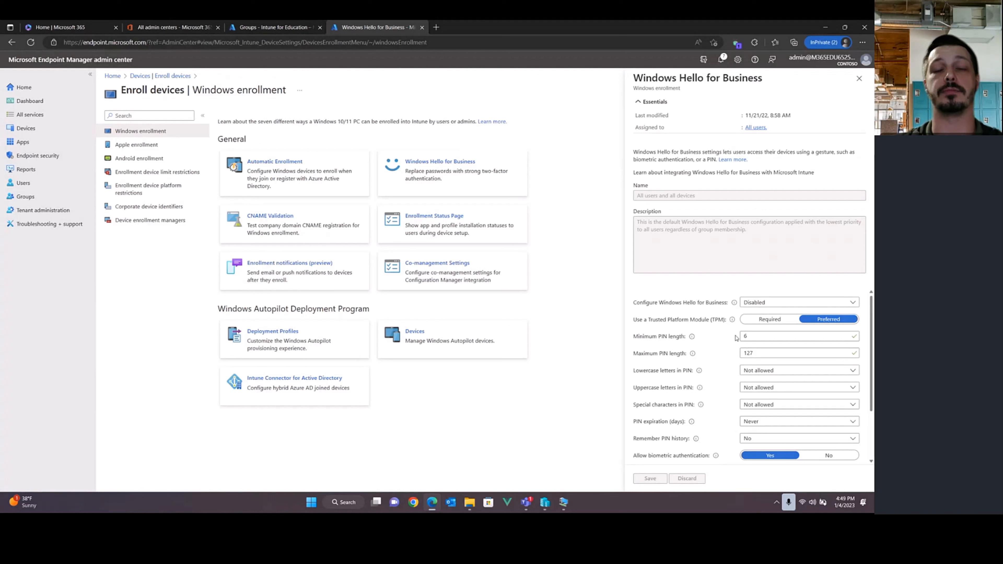
scroll(735, 338, down, 1)
scroll(736, 338, down, 2)
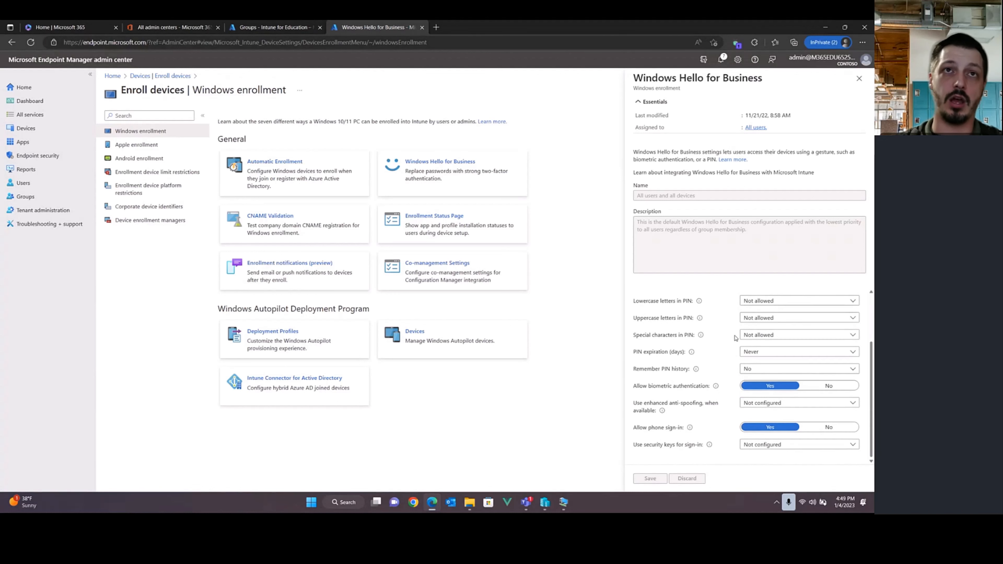
scroll(736, 339, up, 3)
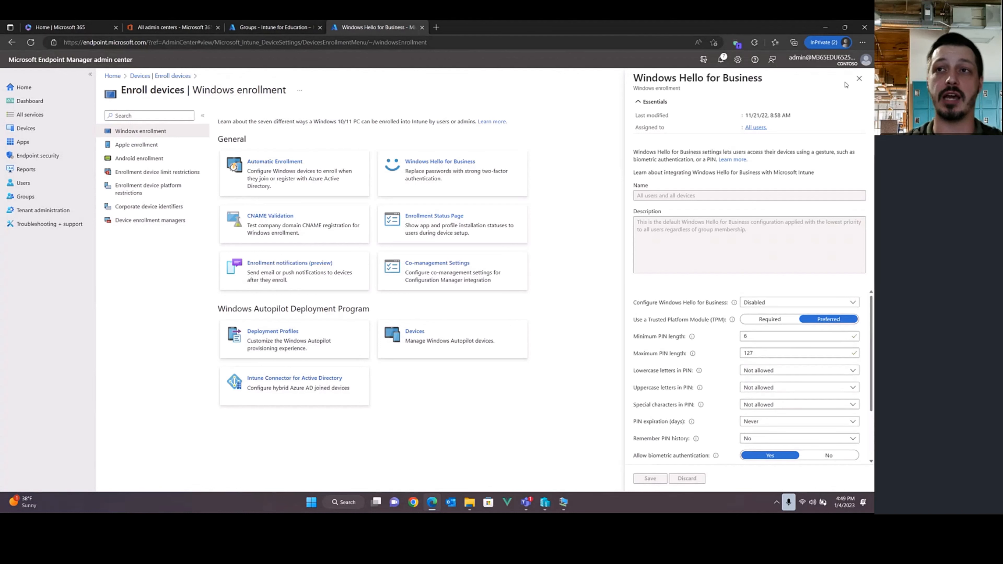
click(859, 78)
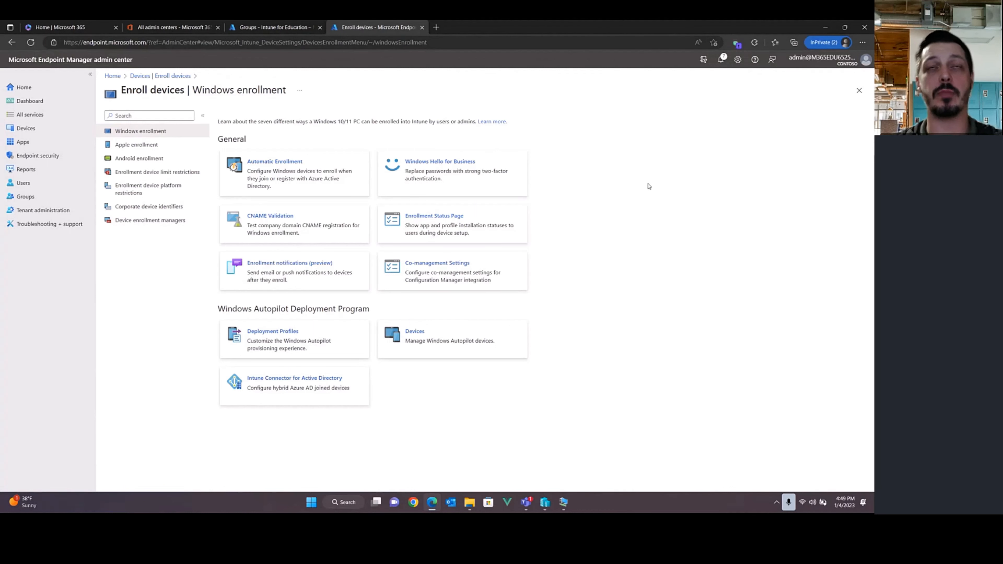
- Open portal.azure.com in a new browser tab, decline the welcome tour and check which account is signed in
click(436, 27)
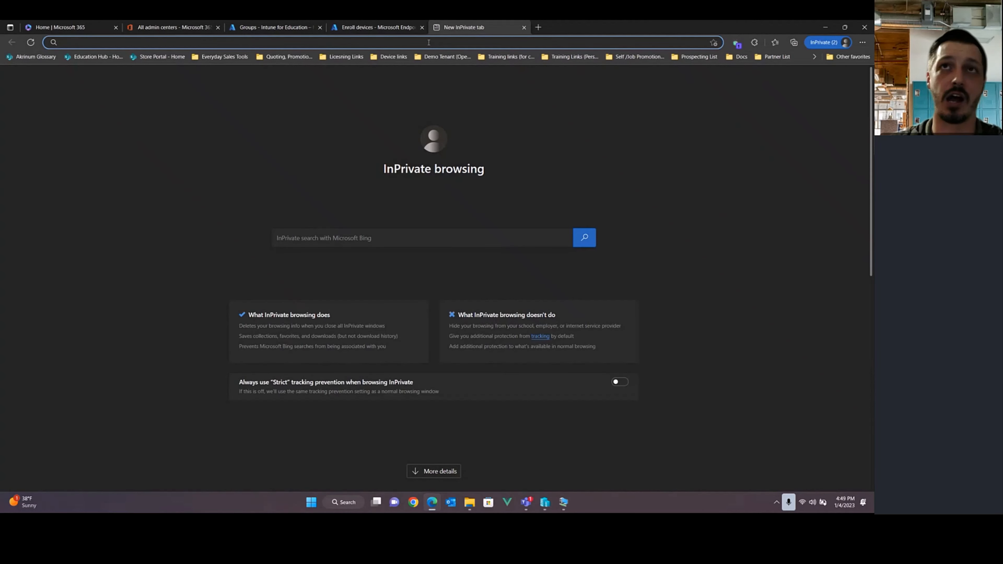
text(portal.azur)
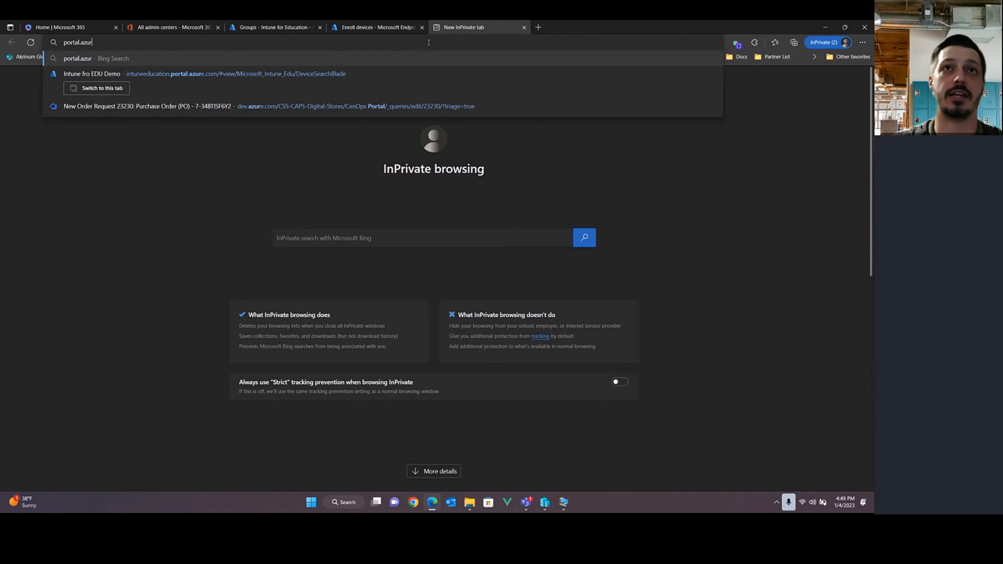
text(e.com)
key(Return)
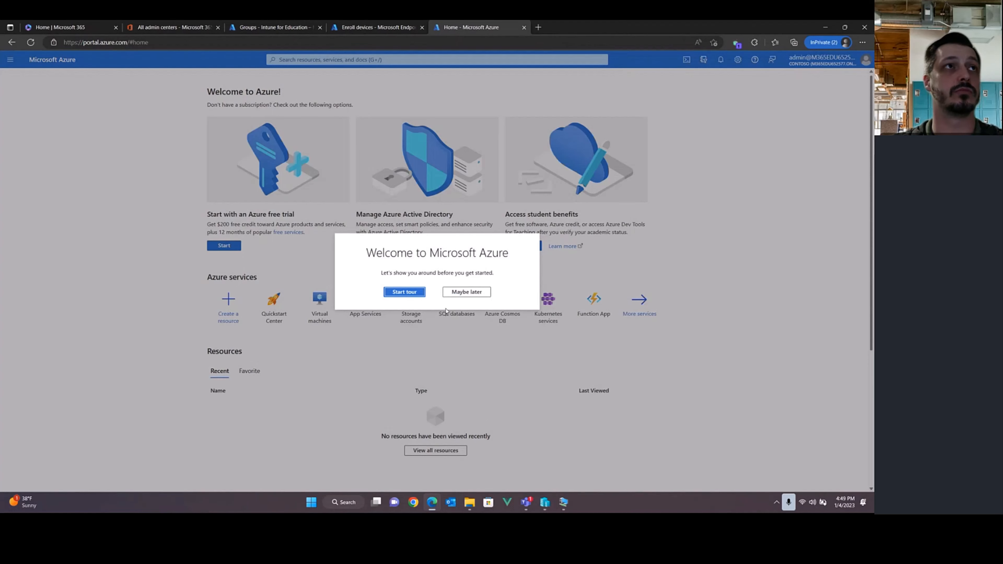
click(456, 291)
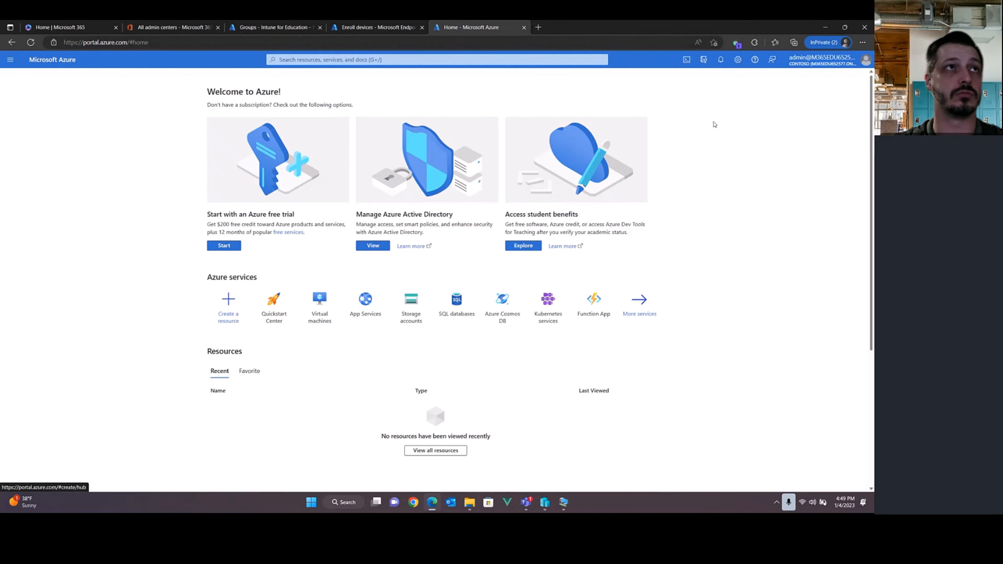
click(853, 60)
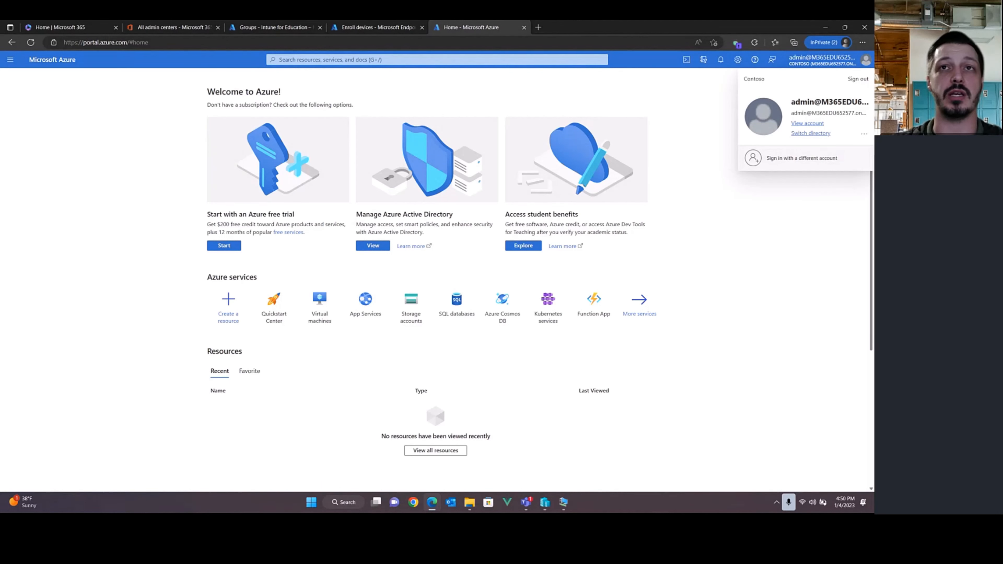
click(136, 174)
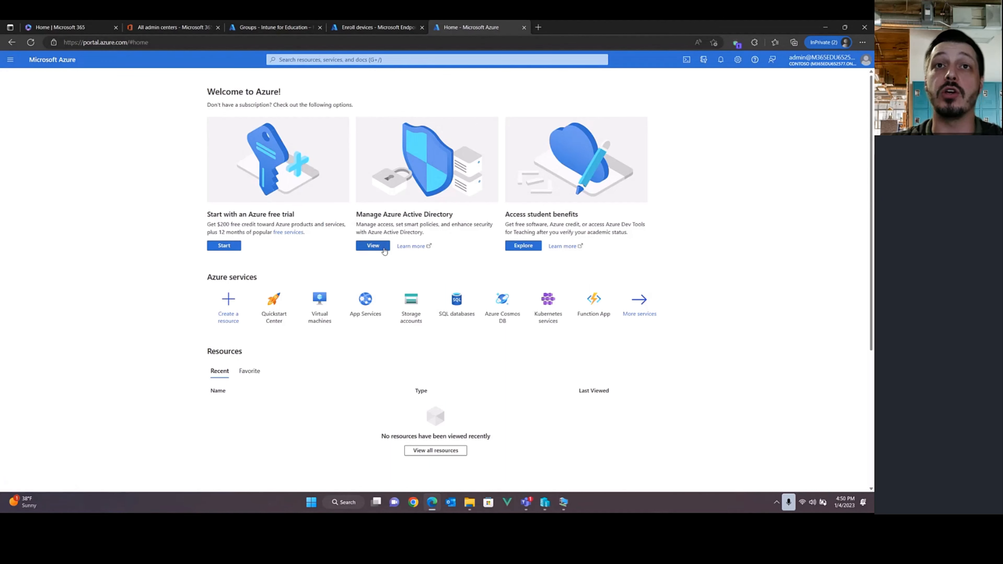
click(373, 246)
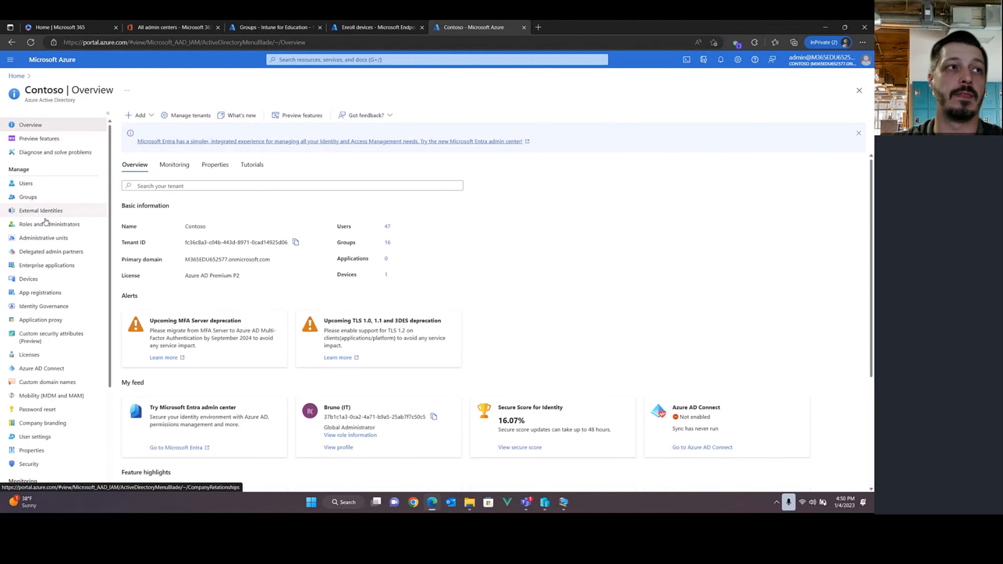
click(29, 464)
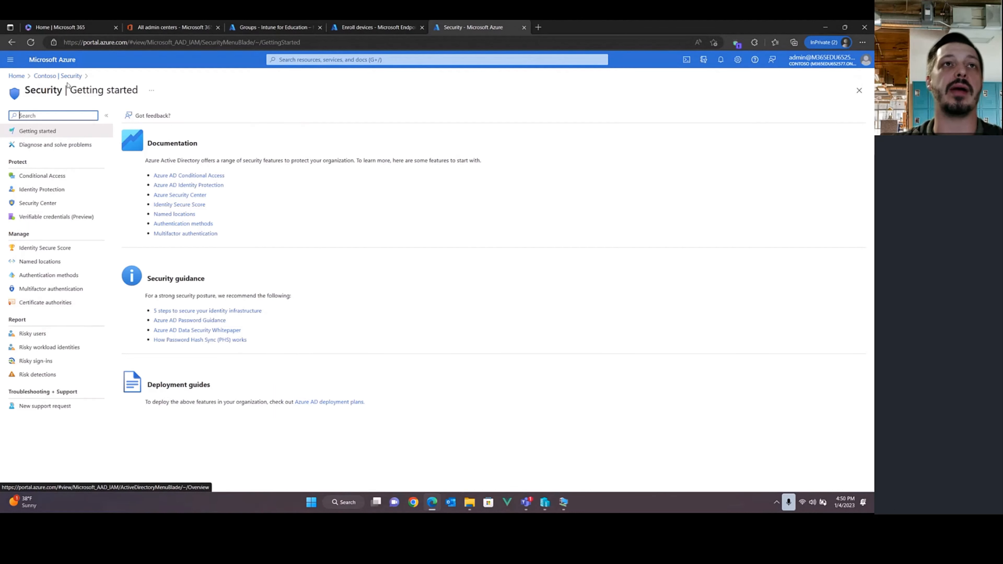
click(16, 76)
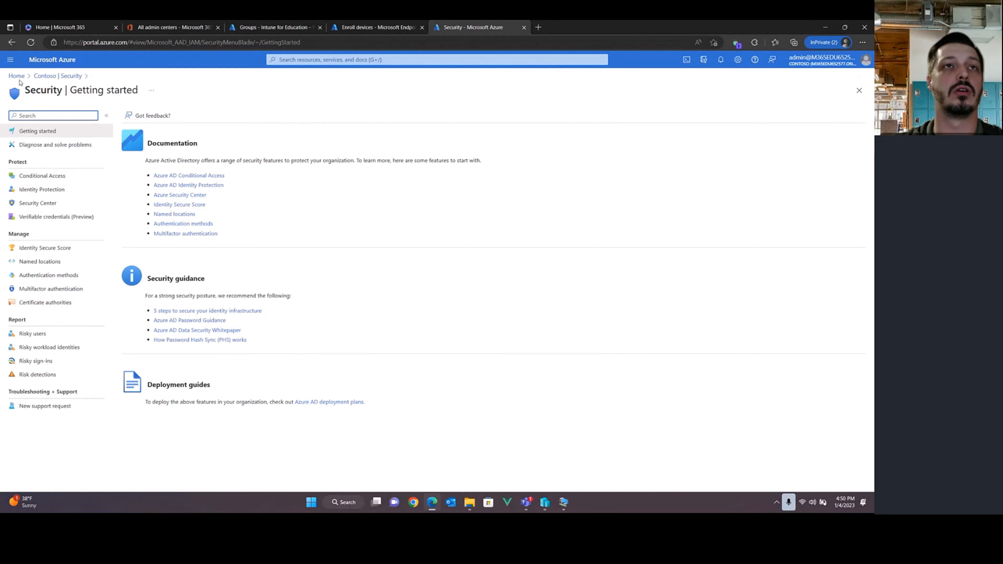
- View the security defaults setting in the Azure Active Directory tenant properties, then close it and the Azure portal without changes
click(373, 245)
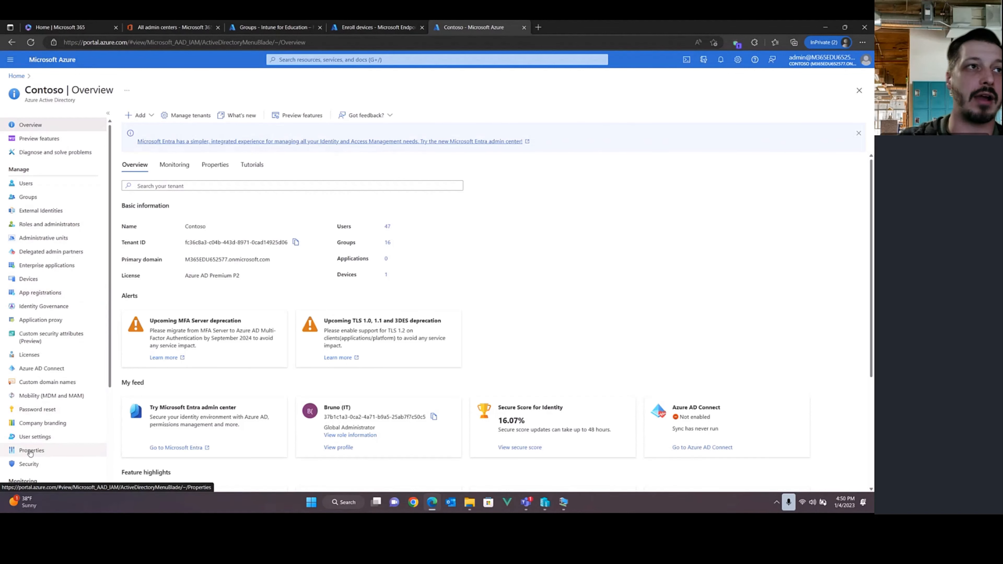
click(31, 452)
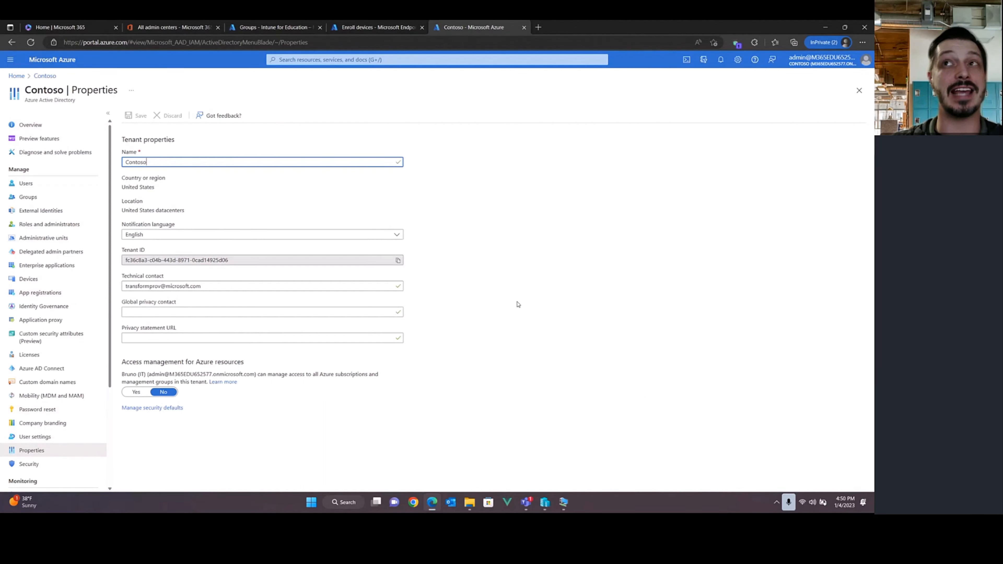
click(159, 408)
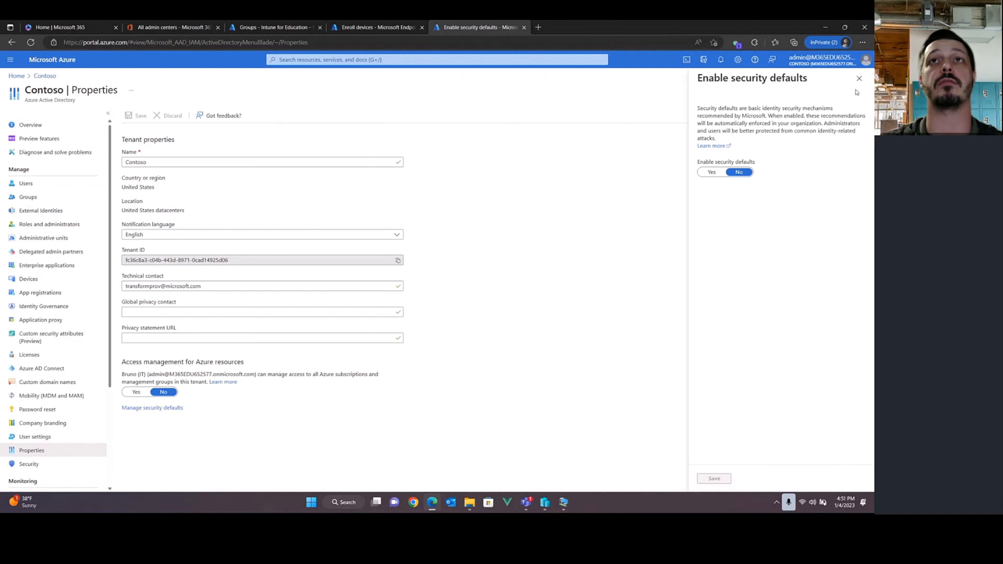
click(860, 78)
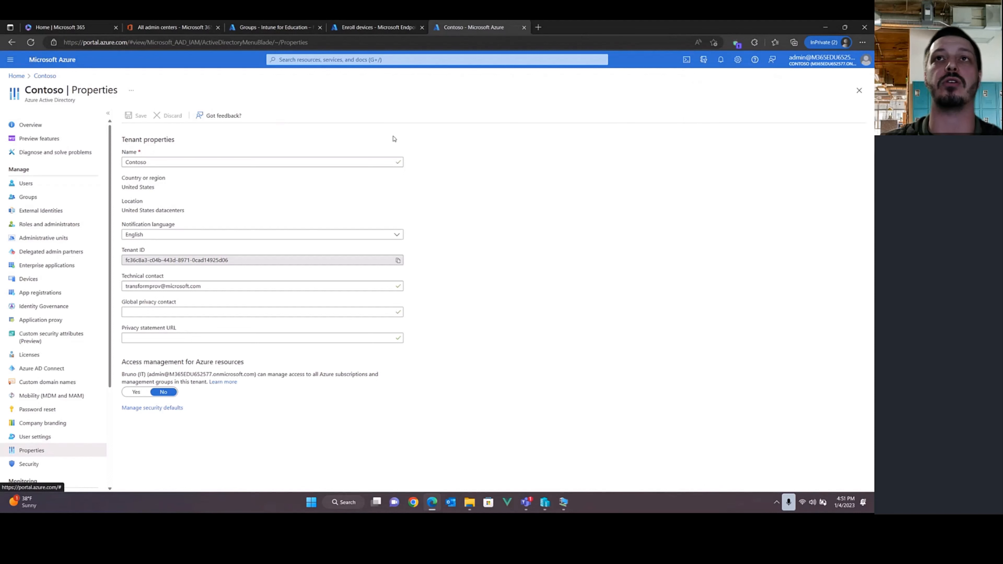
click(524, 28)
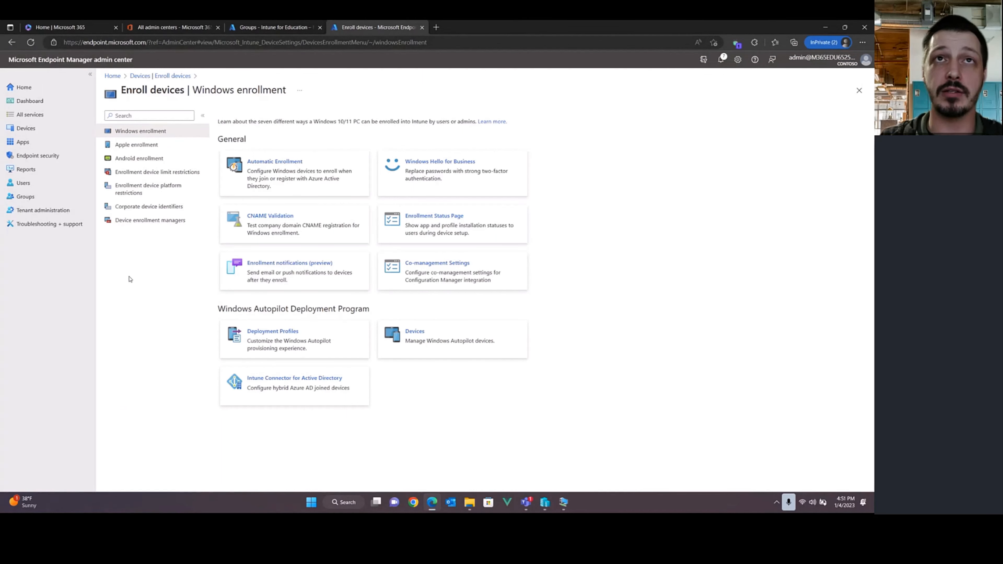
- Review the MDM and MAM user scopes in the Automatic Enrollment settings and return to the Windows enrollment page
click(325, 173)
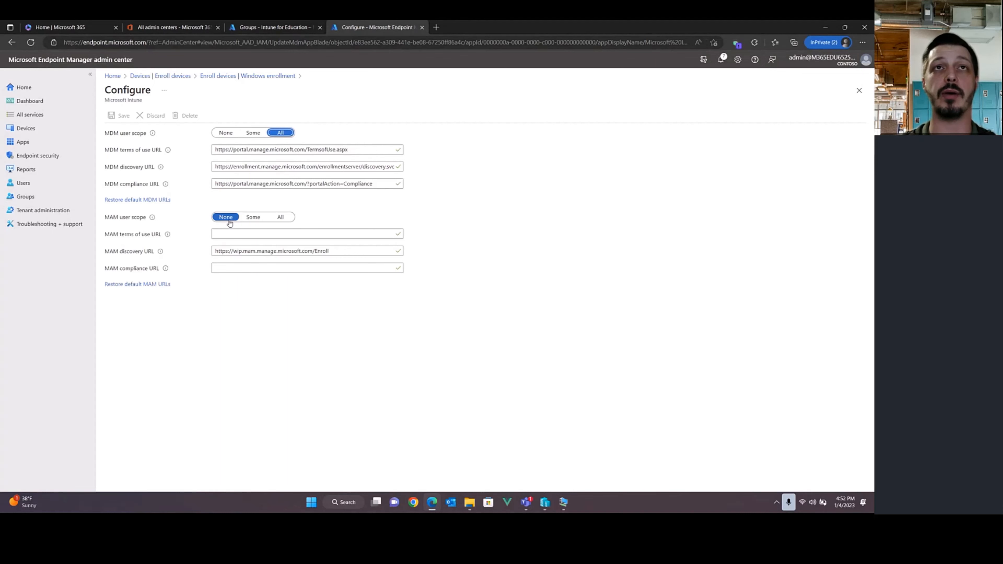
click(31, 130)
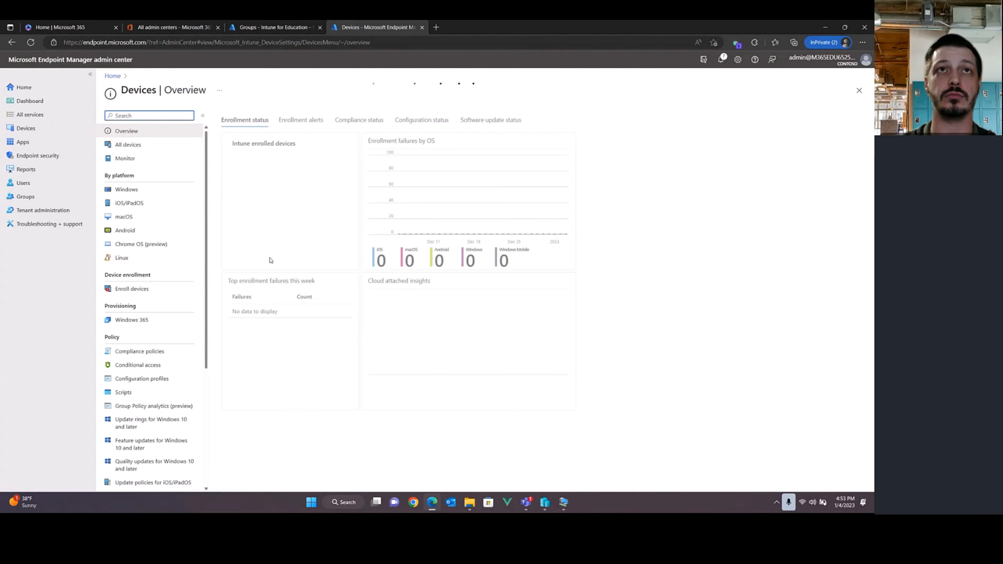
click(131, 292)
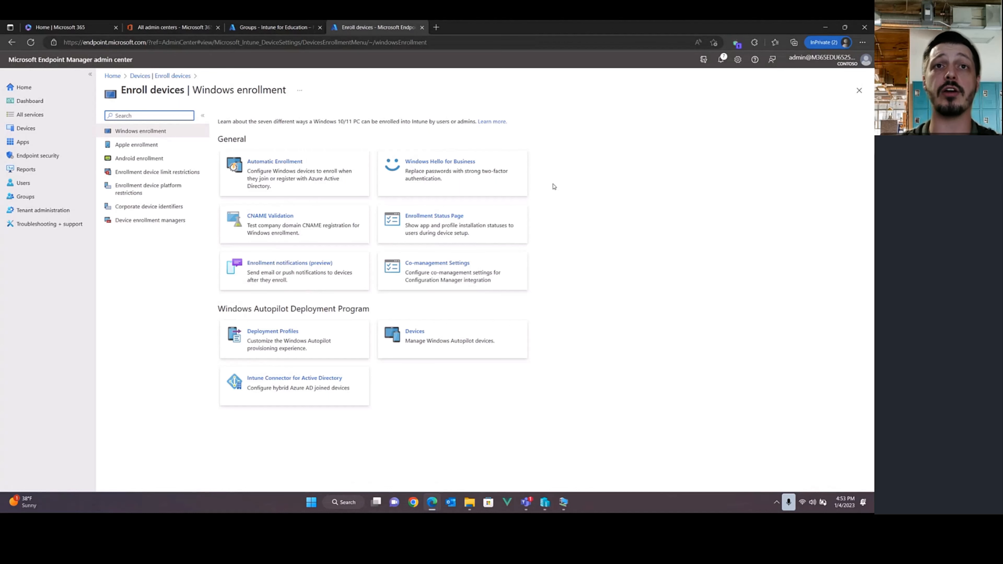
- Start creating a Windows Autopilot deployment profile for Windows PC
click(328, 331)
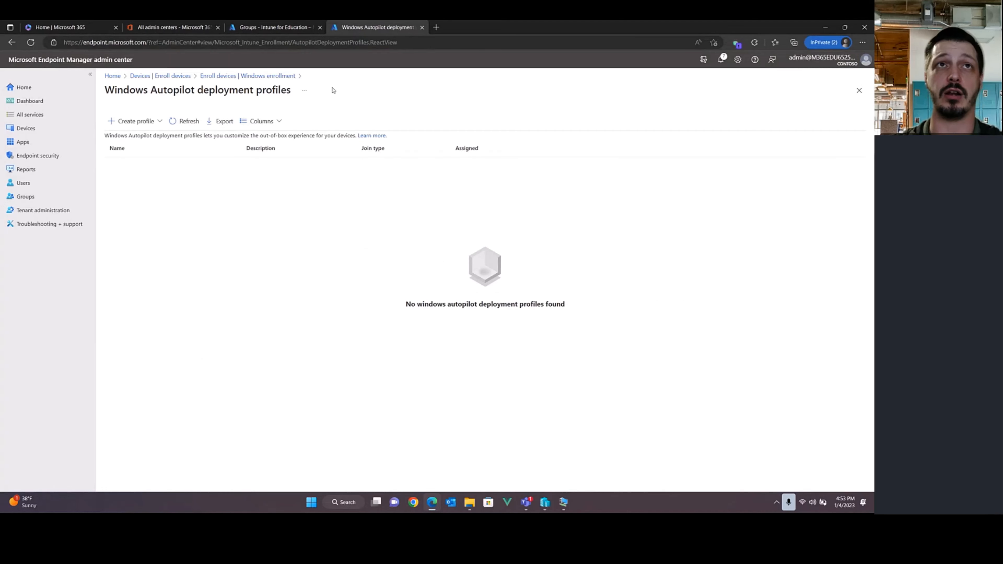
click(137, 122)
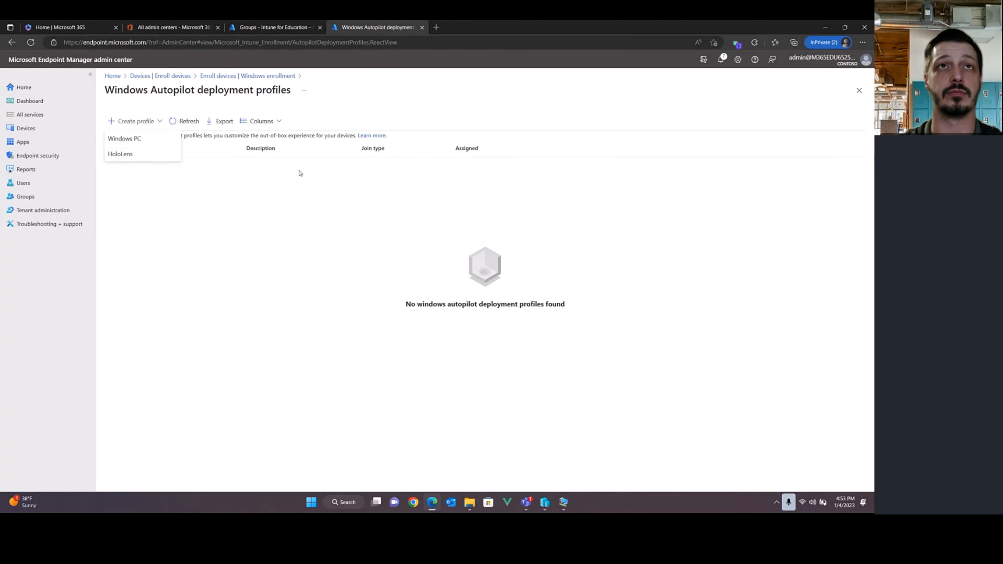
click(133, 139)
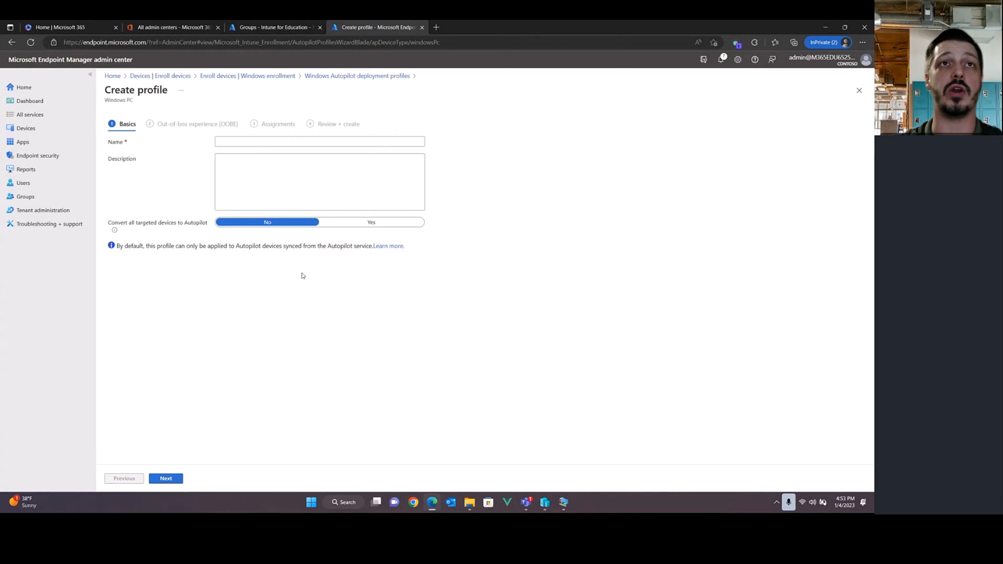
- Name the deployment profile "Contoso Schools User Enrollment AutoPilot Profile"
click(281, 141)
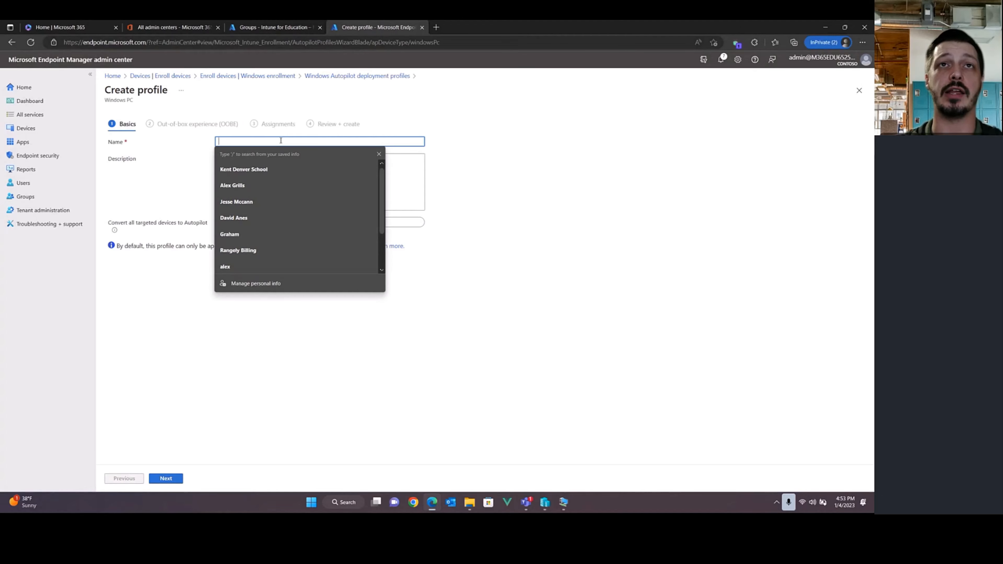
click(501, 196)
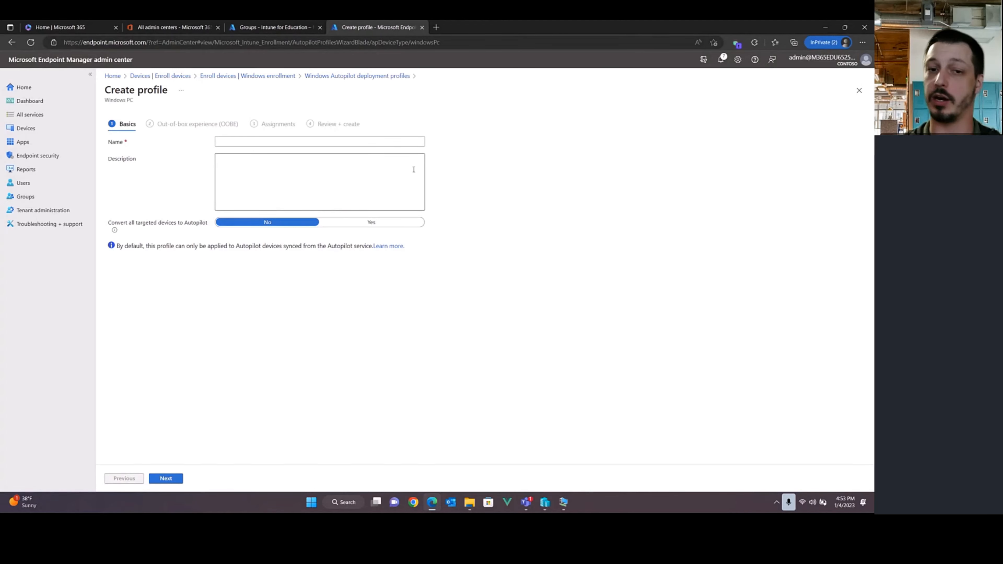
click(394, 141)
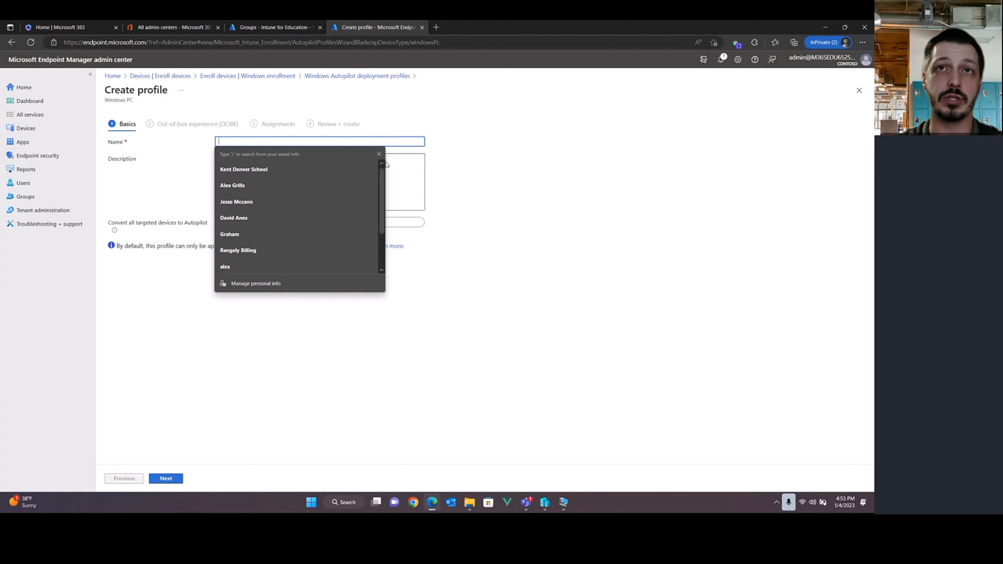
click(376, 154)
text(Con)
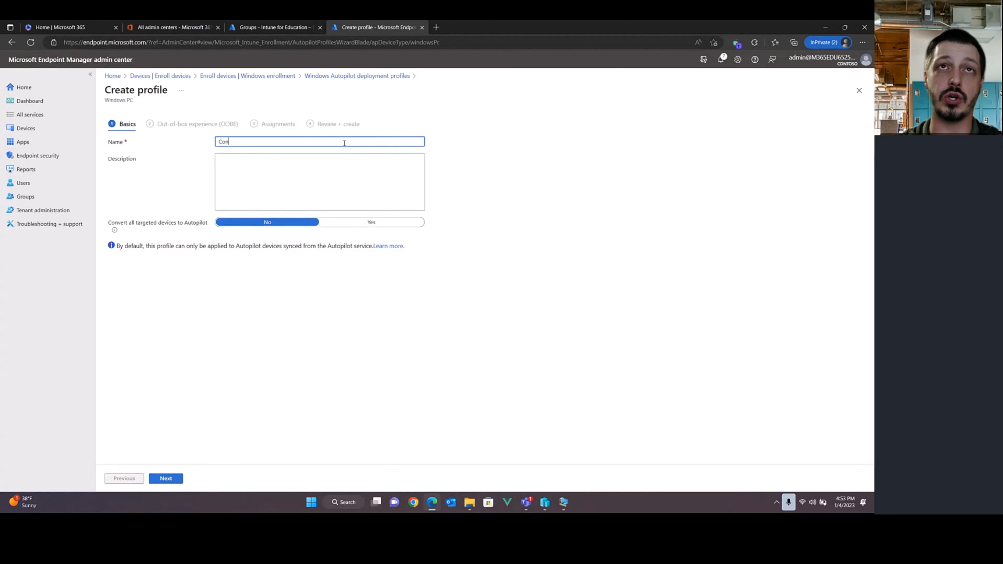
text(toso School)
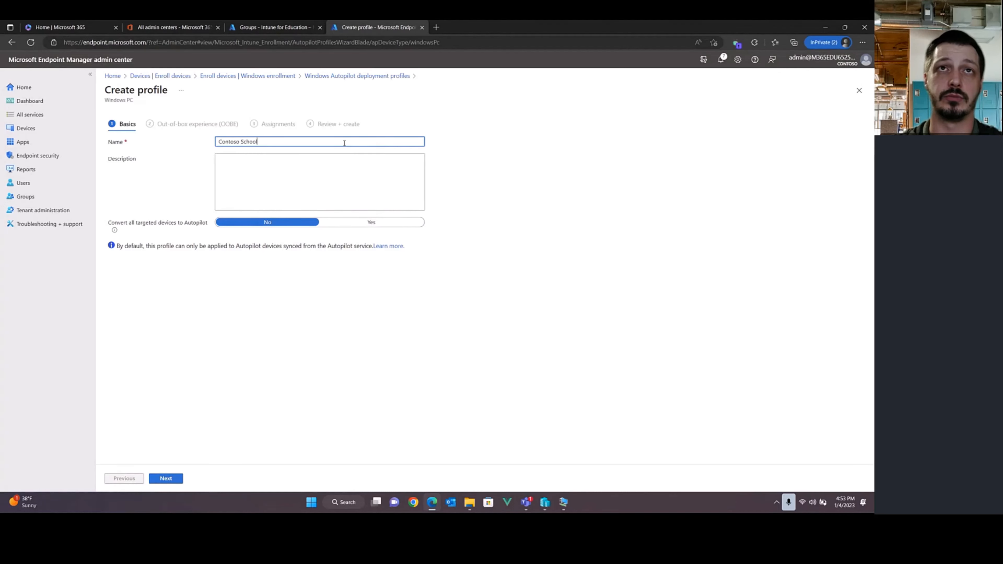
text(s user)
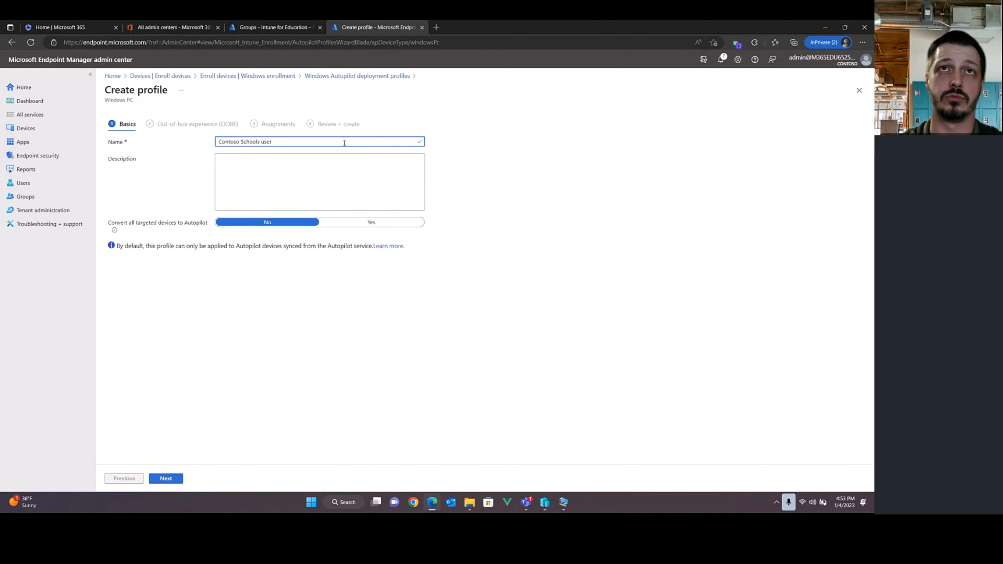
key(BackSpace)
key(BackSpace)
key(BackSpace)
key(BackSpace)
text(User Enrollment)
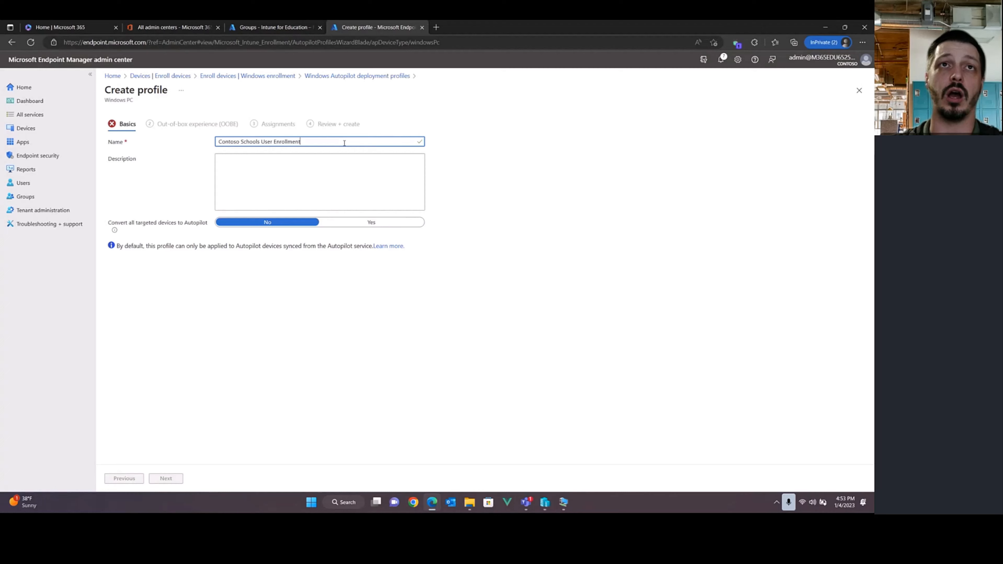
text( Auto)
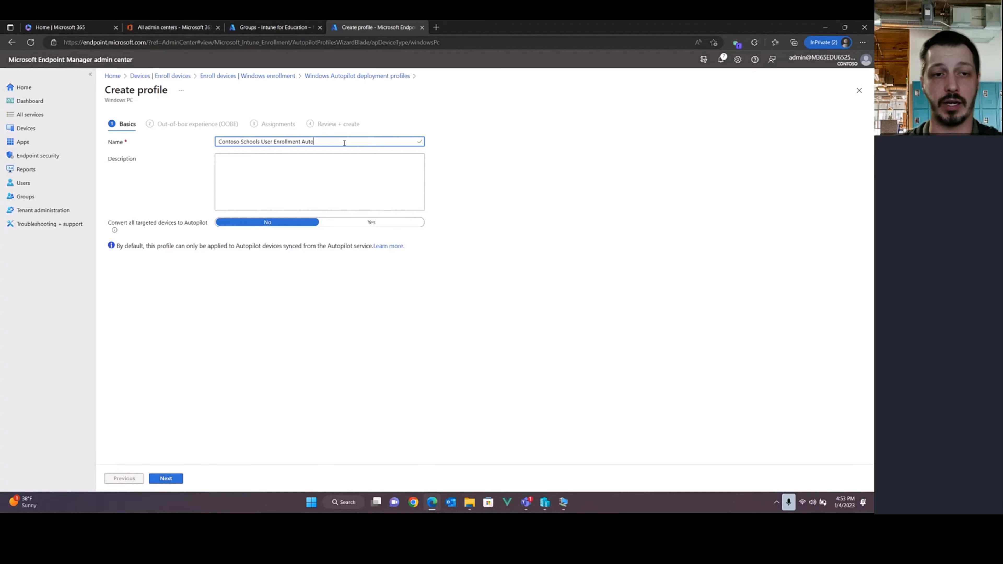
text(Pilot Profile)
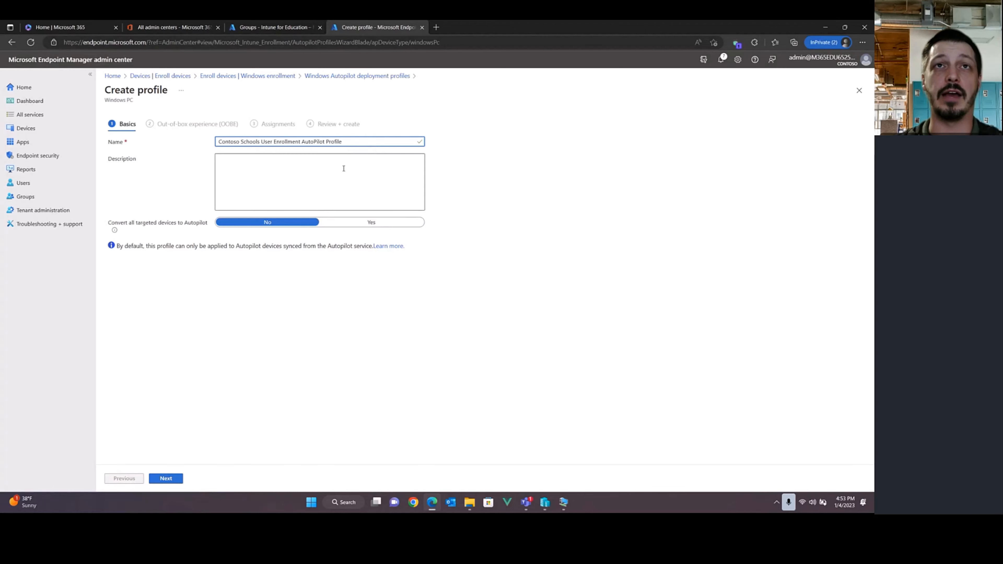
- Describe the profile as "This AutoPilot Profile is intended fro devices that are given to a dedicated user." and continue to the out-of-box experience settings
click(330, 166)
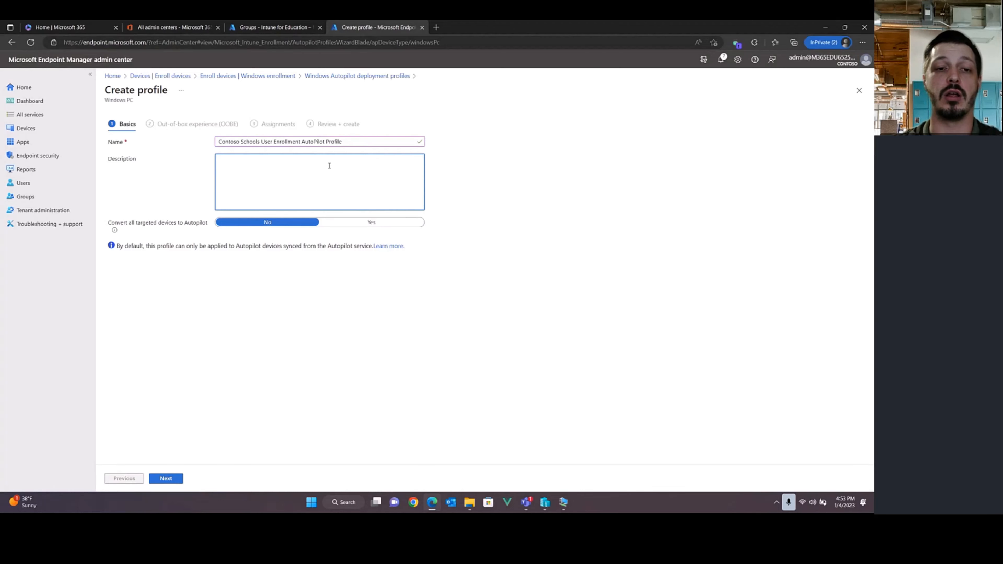
text(Thi)
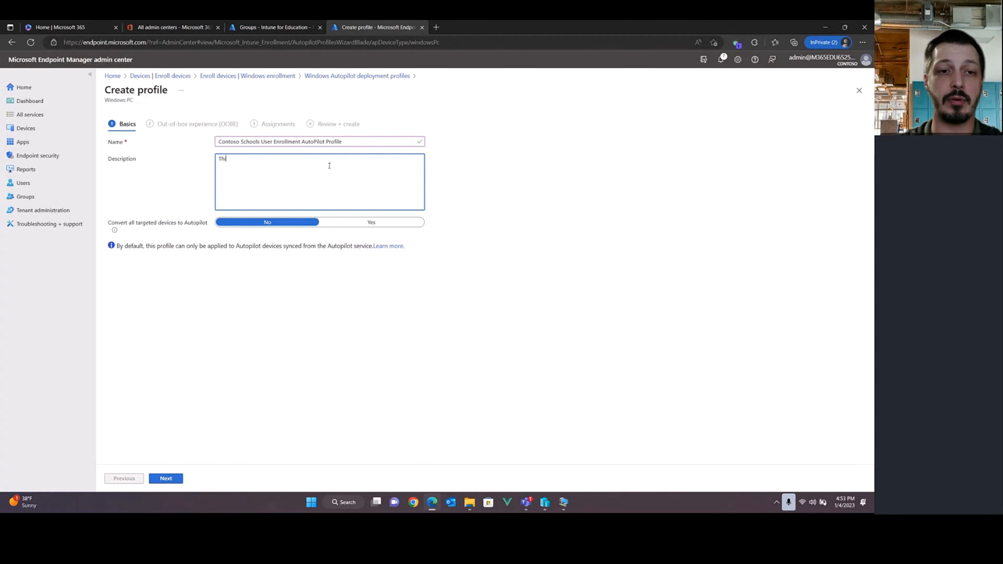
text(s AutoPilot Profile )
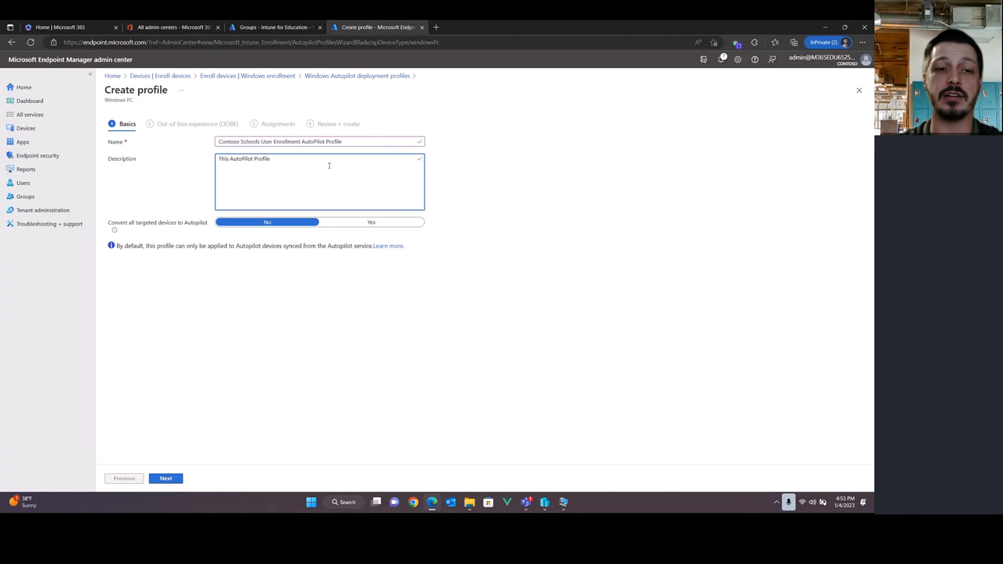
text(is intended)
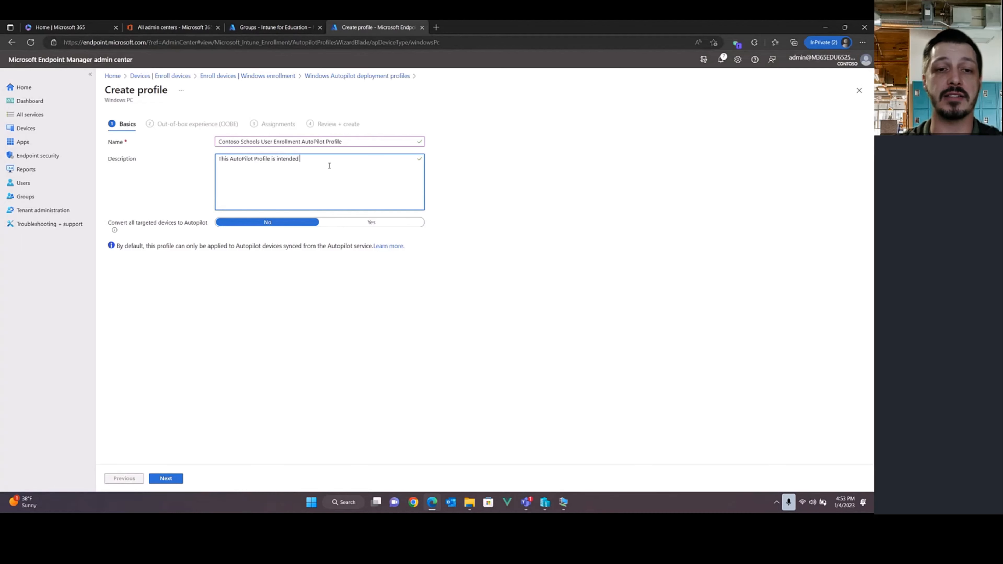
text( fro devices that)
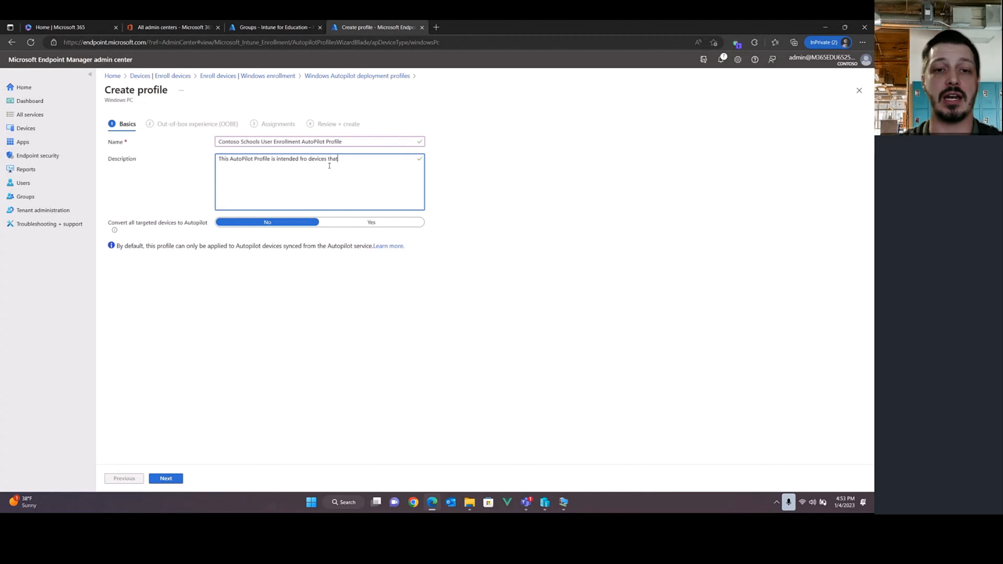
text( are given t)
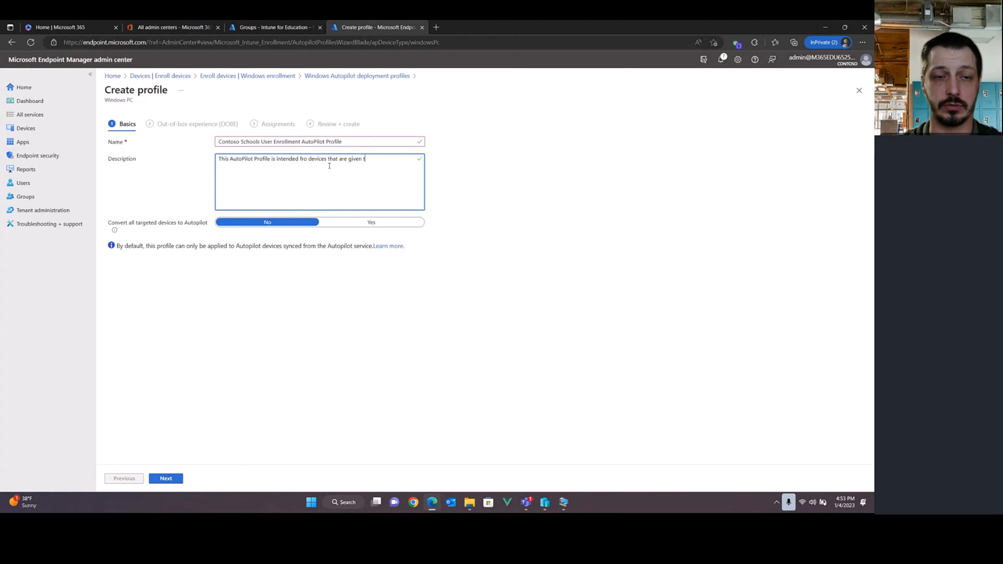
text(o a dedicated )
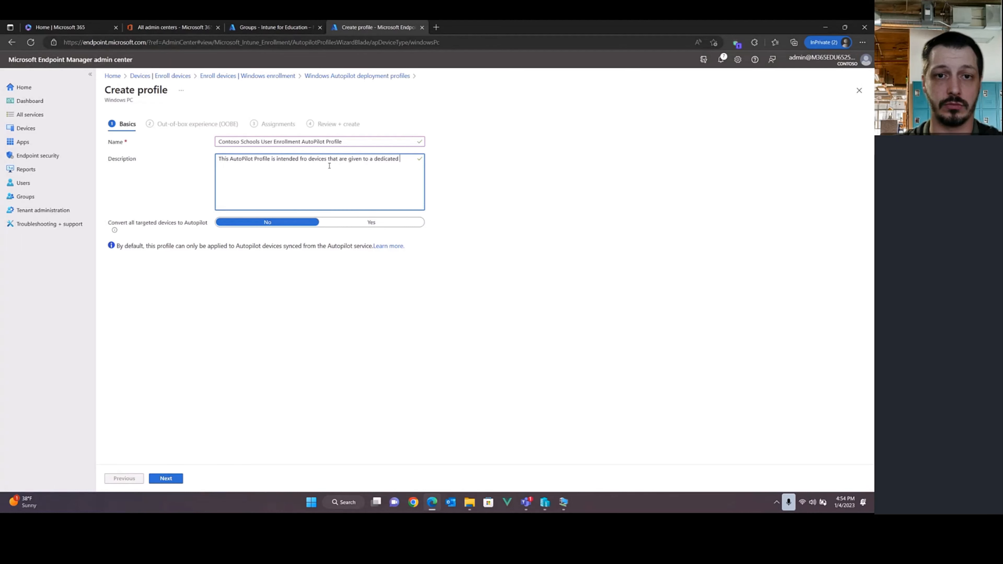
text(user.)
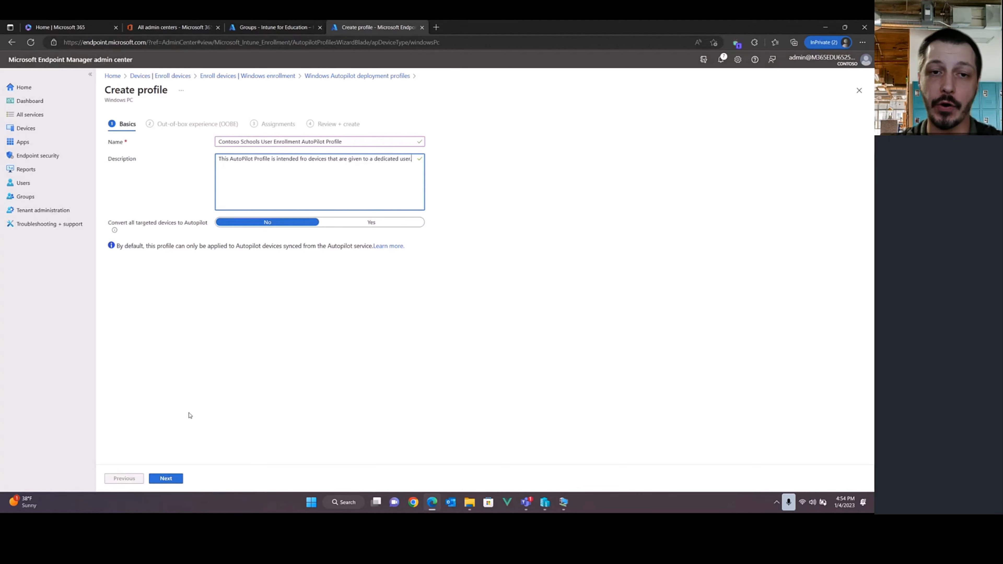
click(209, 388)
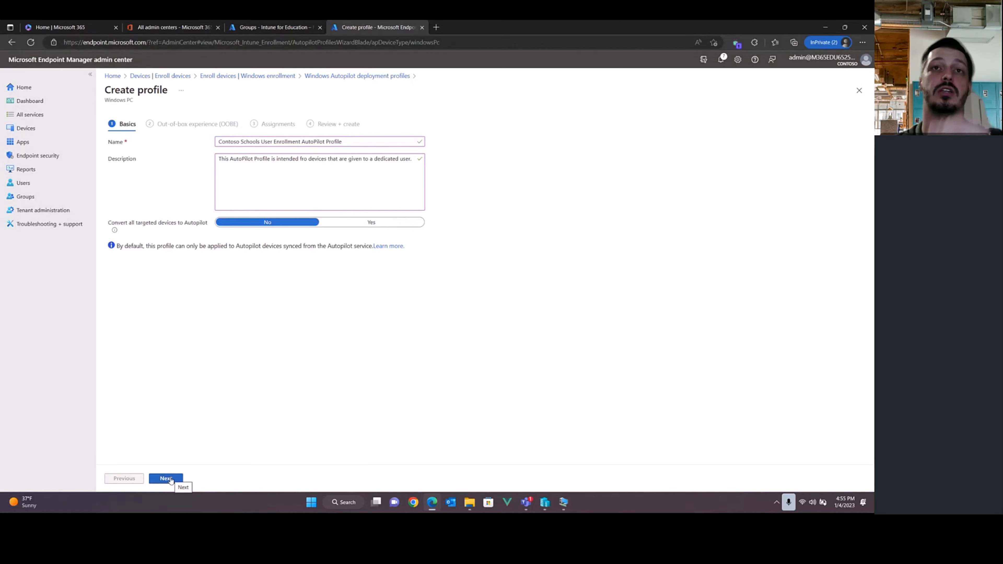
click(166, 479)
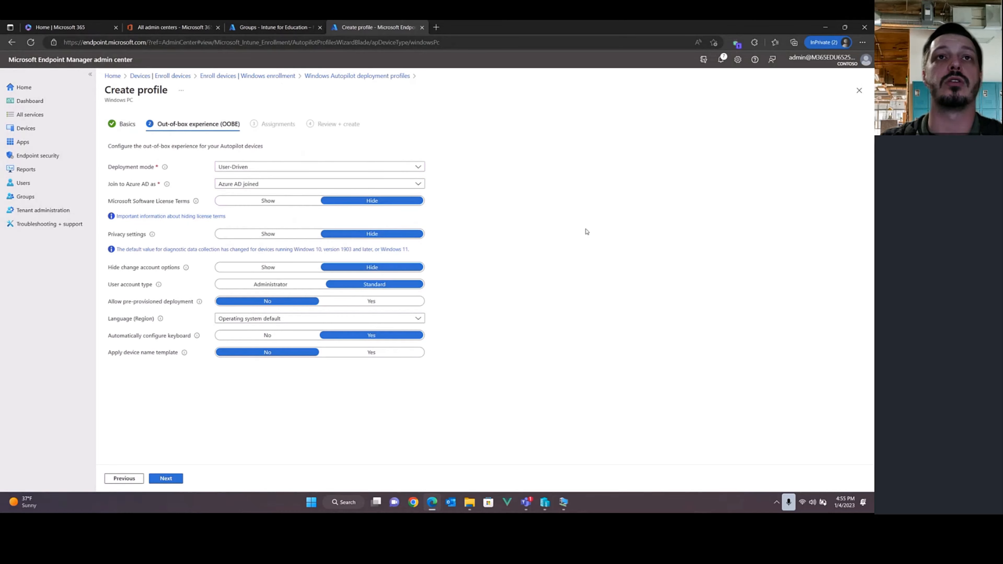
- Keep the profile's devices joining as Azure AD joined and allow pre-provisioned deployment
click(418, 184)
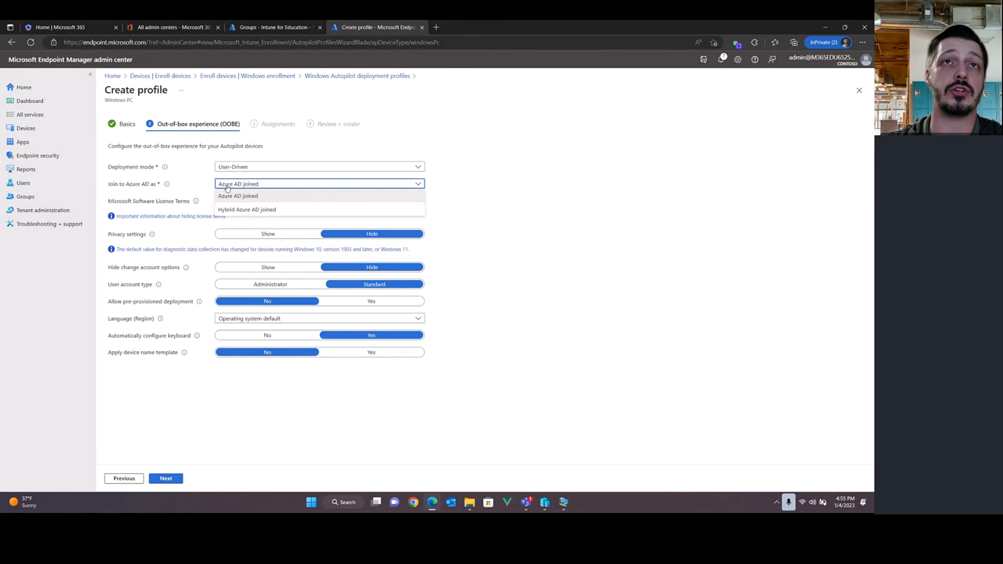
click(228, 197)
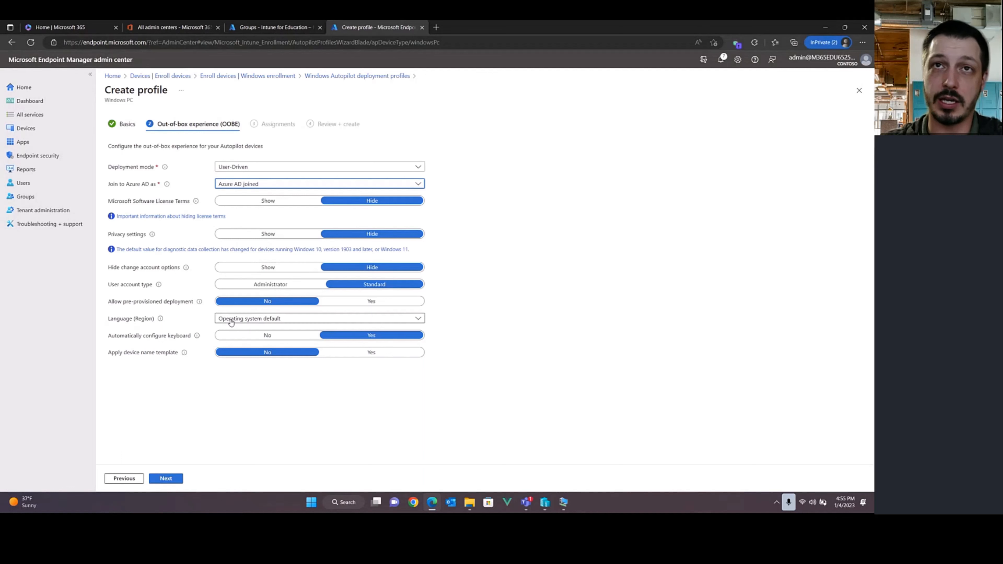
mouse_move(174, 304)
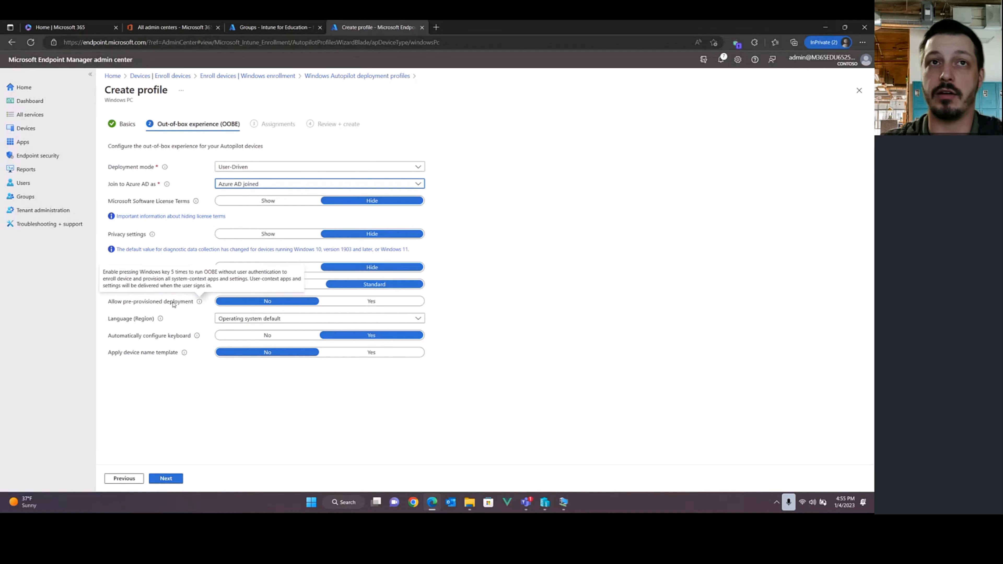
click(354, 304)
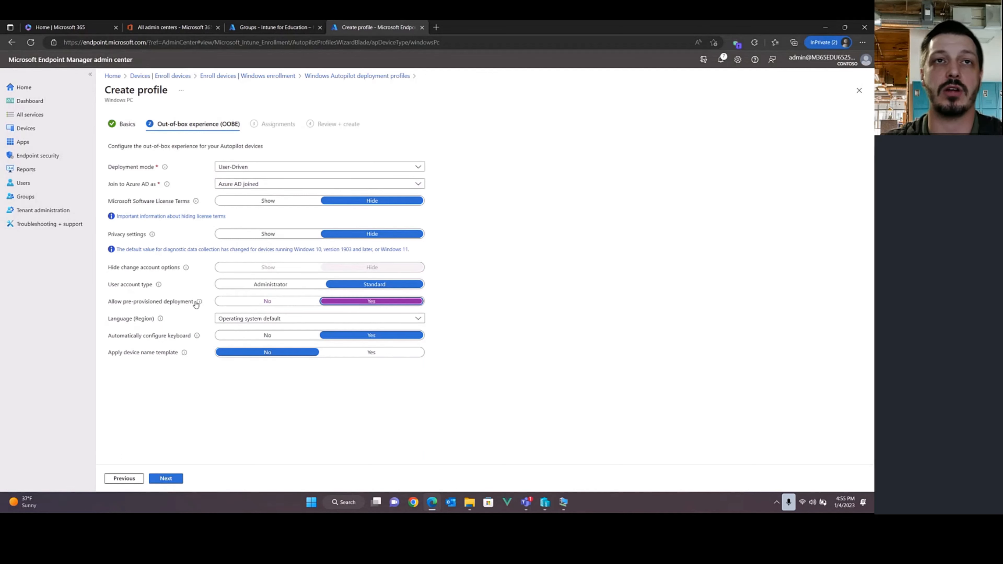
mouse_move(198, 303)
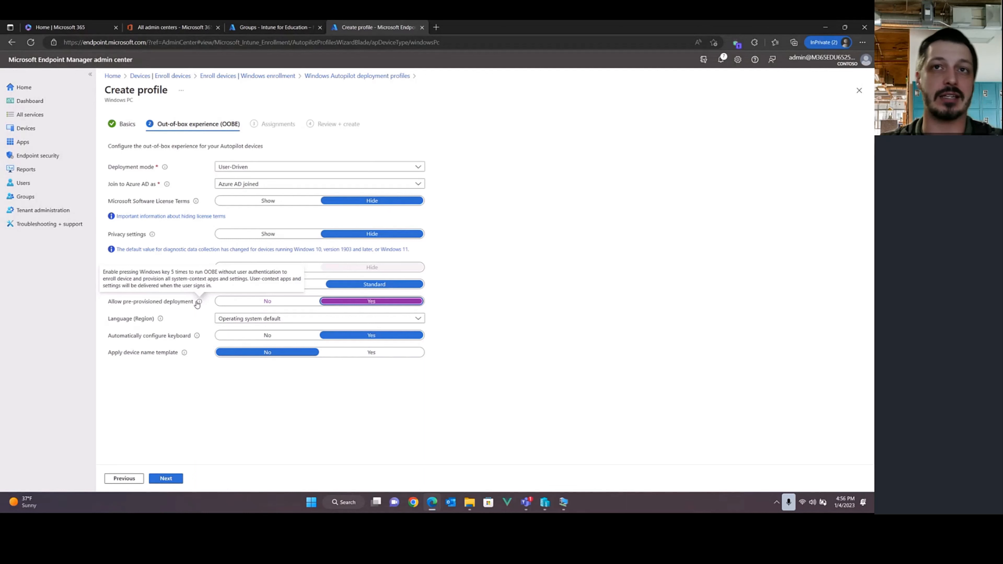
- Set the profile's language and region to English (United States)
click(294, 322)
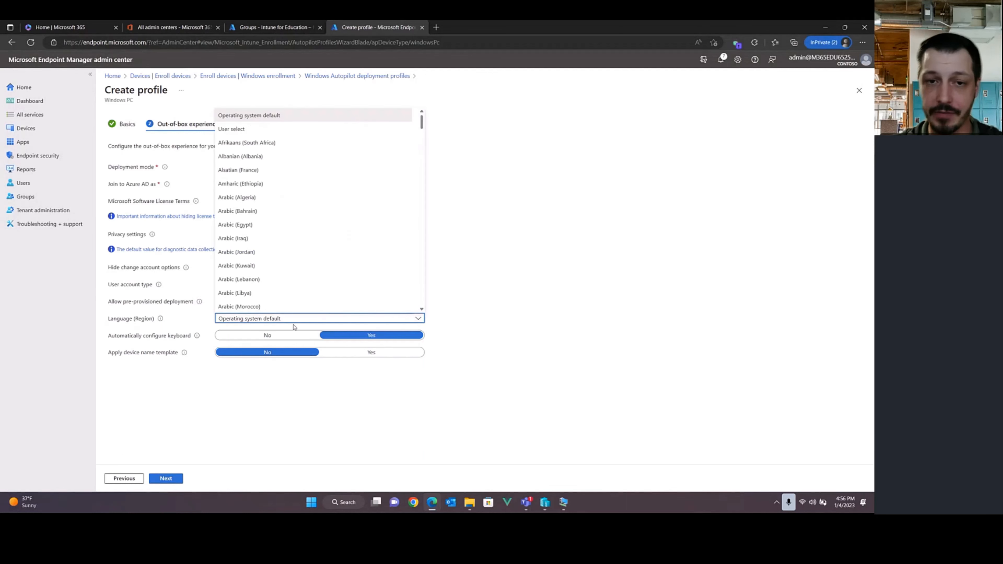
scroll(277, 264, down, 1)
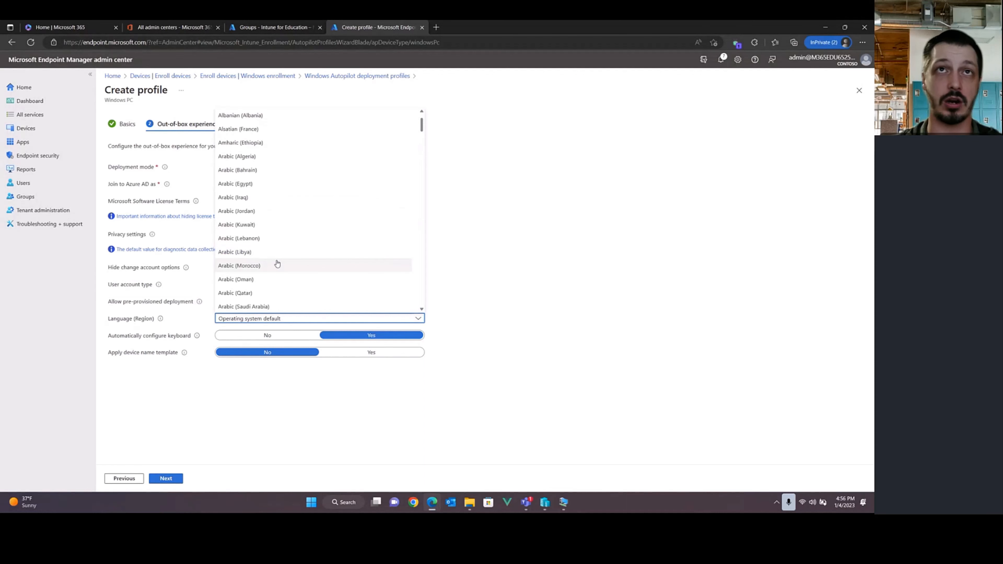
scroll(276, 263, up, 1)
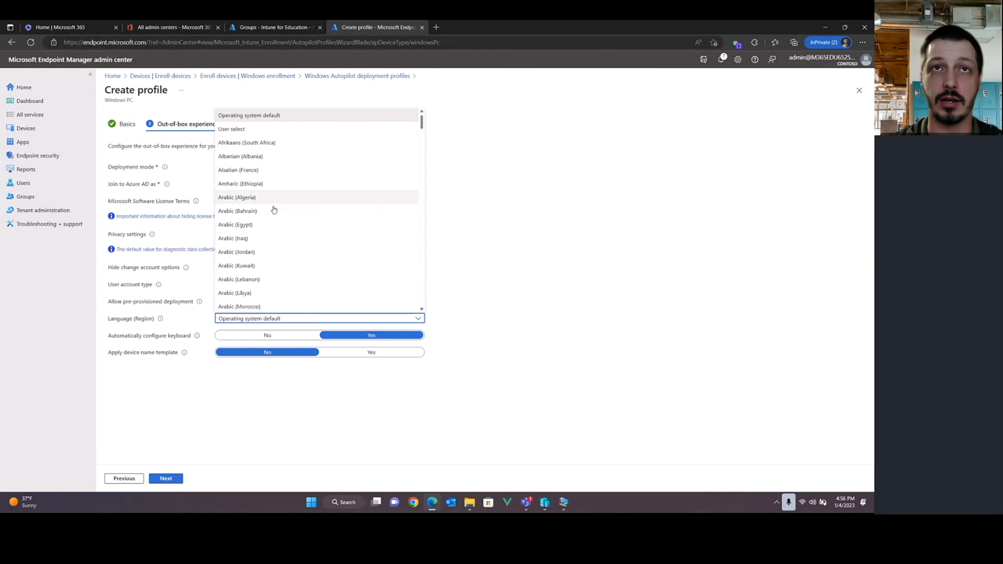
scroll(262, 262, down, 8)
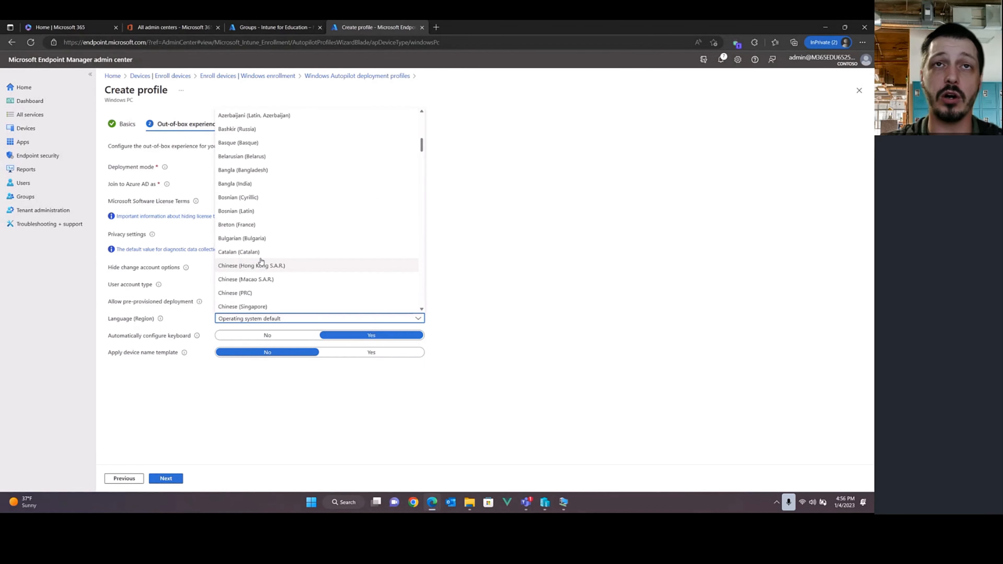
scroll(261, 262, down, 20)
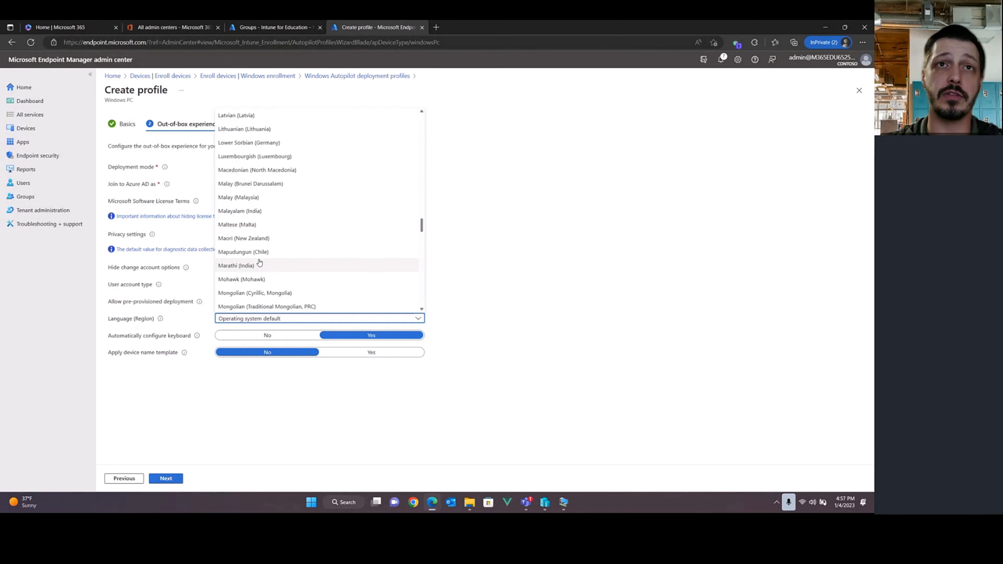
scroll(259, 262, up, 15)
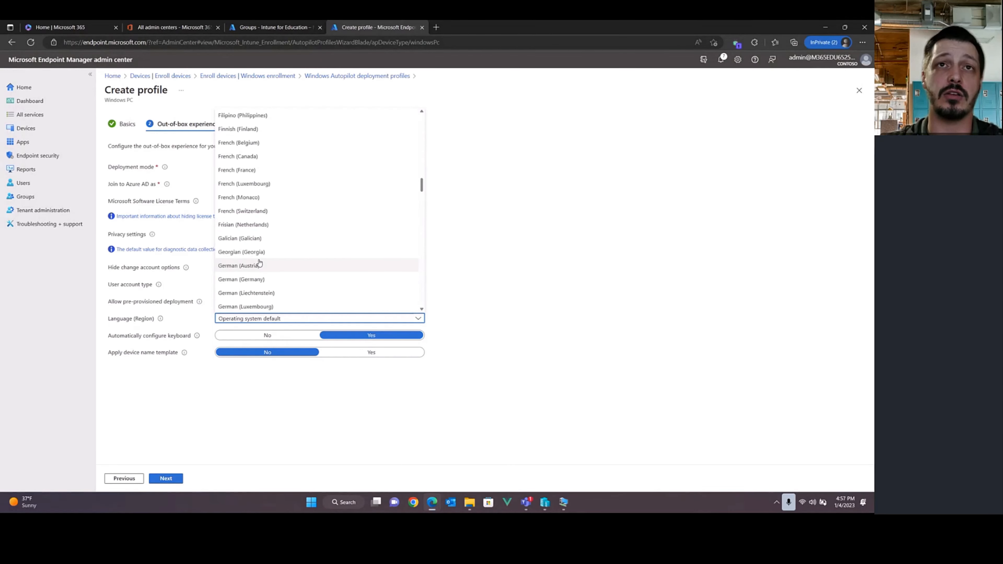
scroll(264, 221, up, 1)
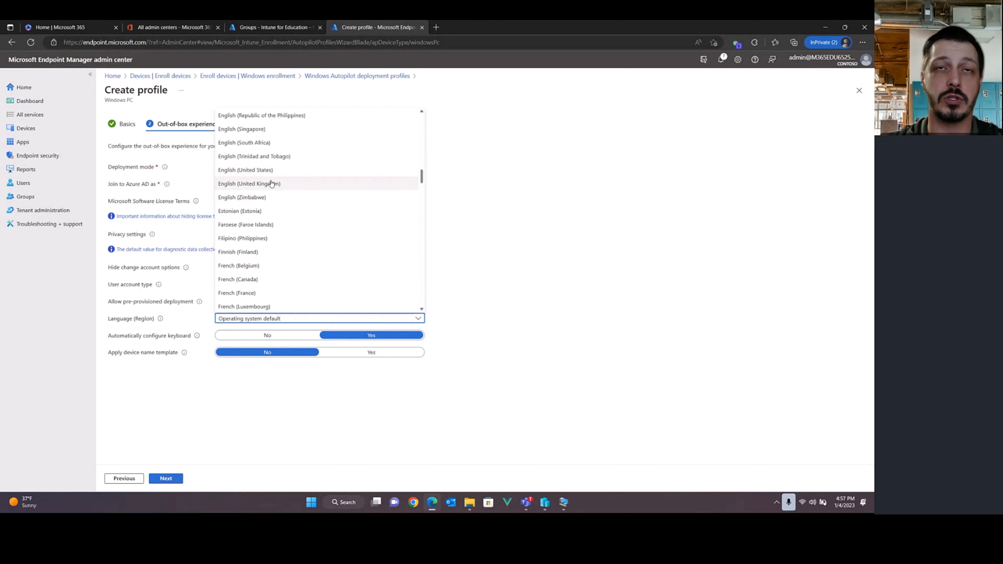
click(268, 171)
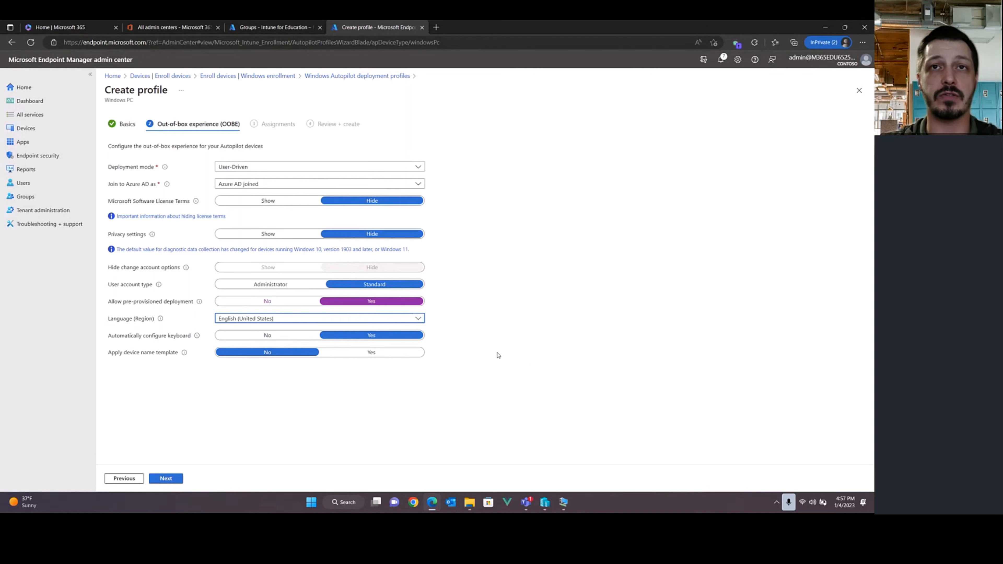
- Apply a device name template of CTO-%SERIAL% and continue to the profile's group assignments
click(351, 356)
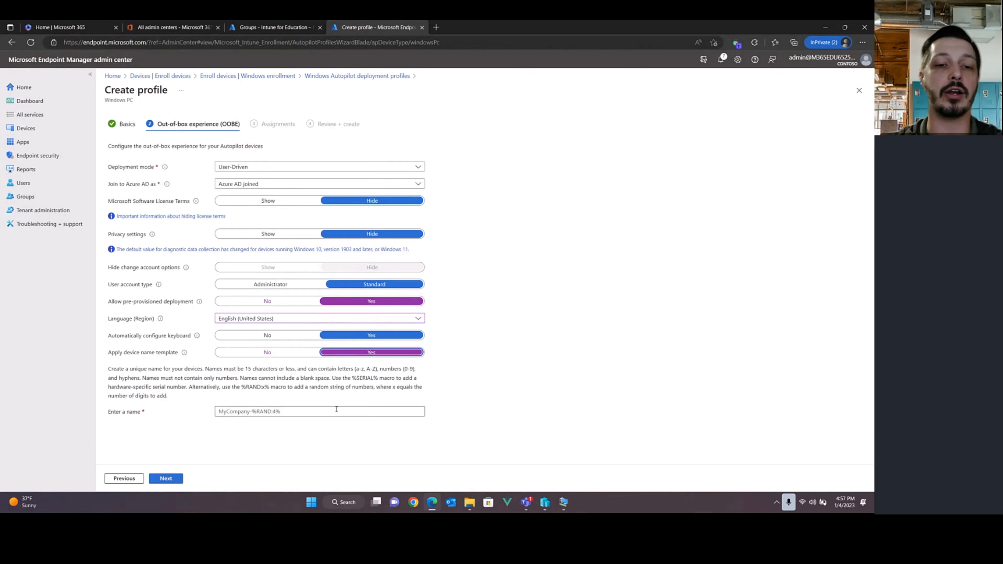
click(254, 411)
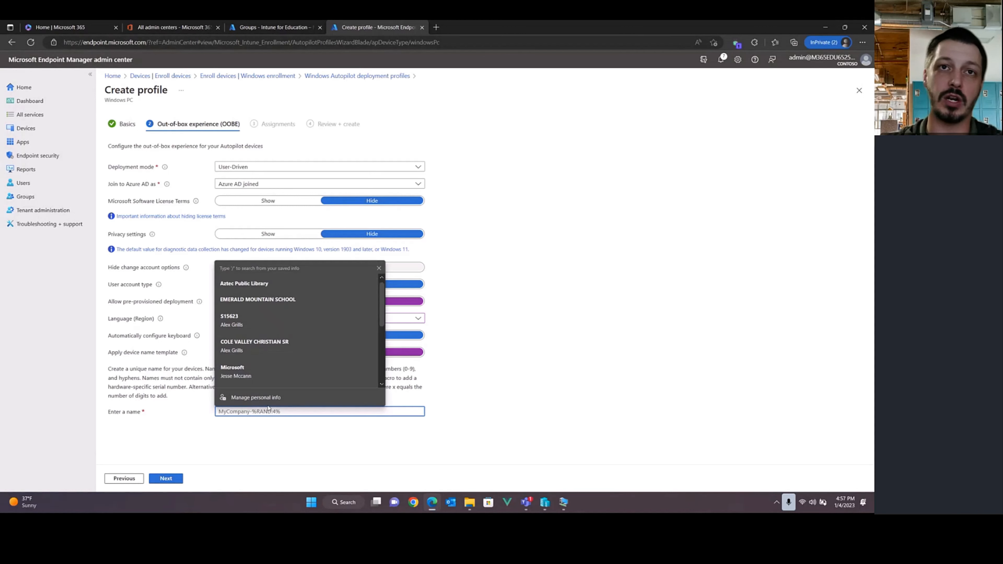
key(Escape)
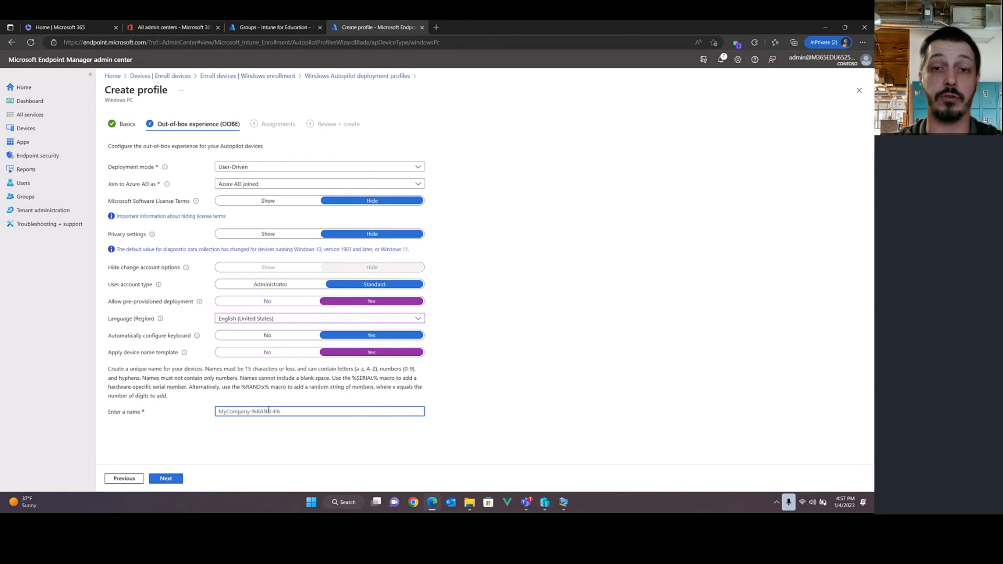
text(CTO)
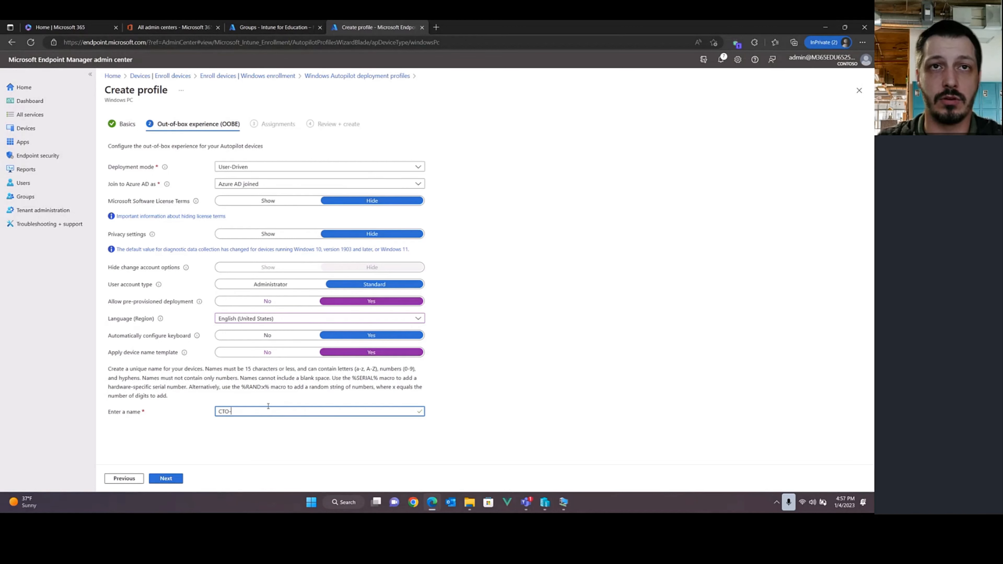
text(-%)
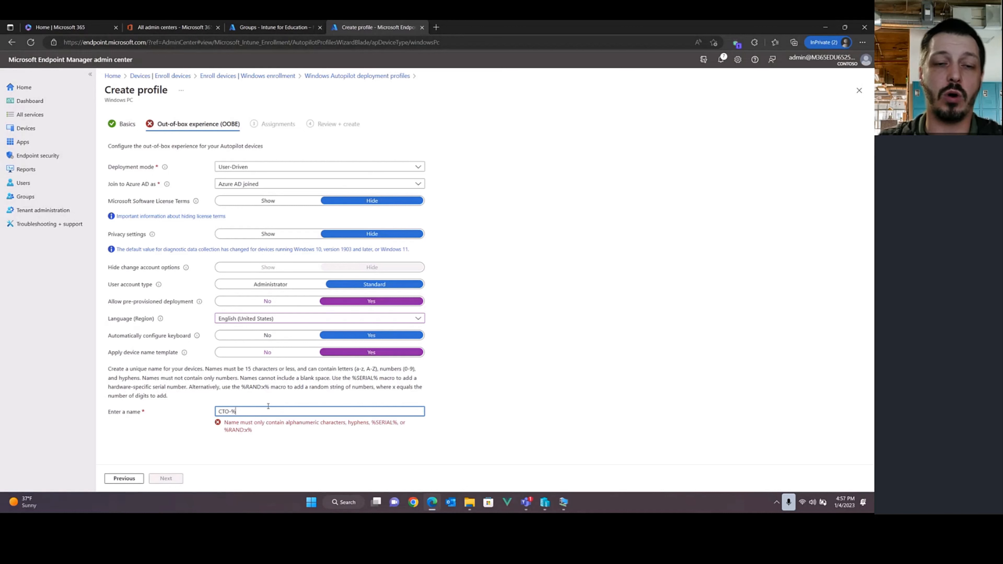
text(Se)
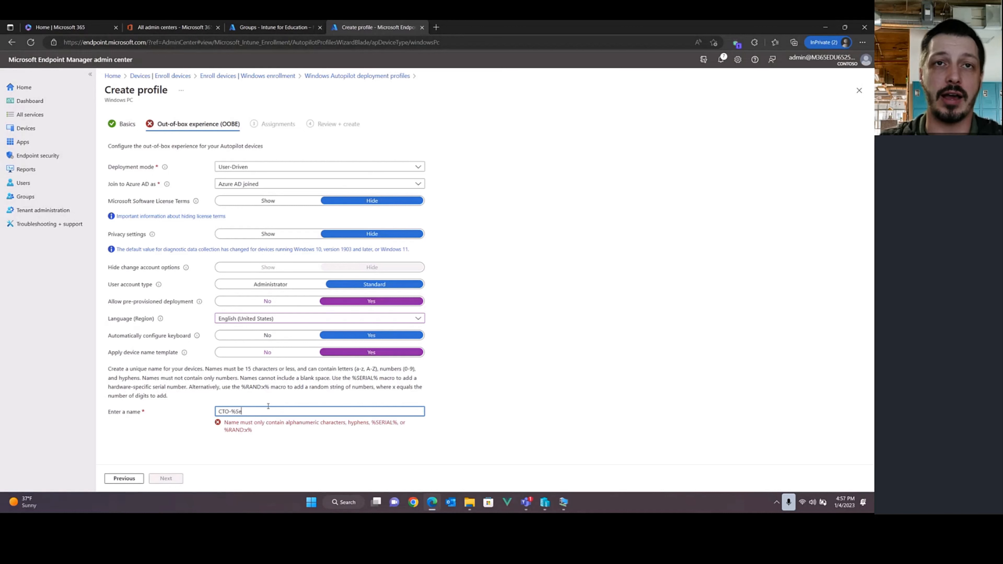
text(rERIAL)
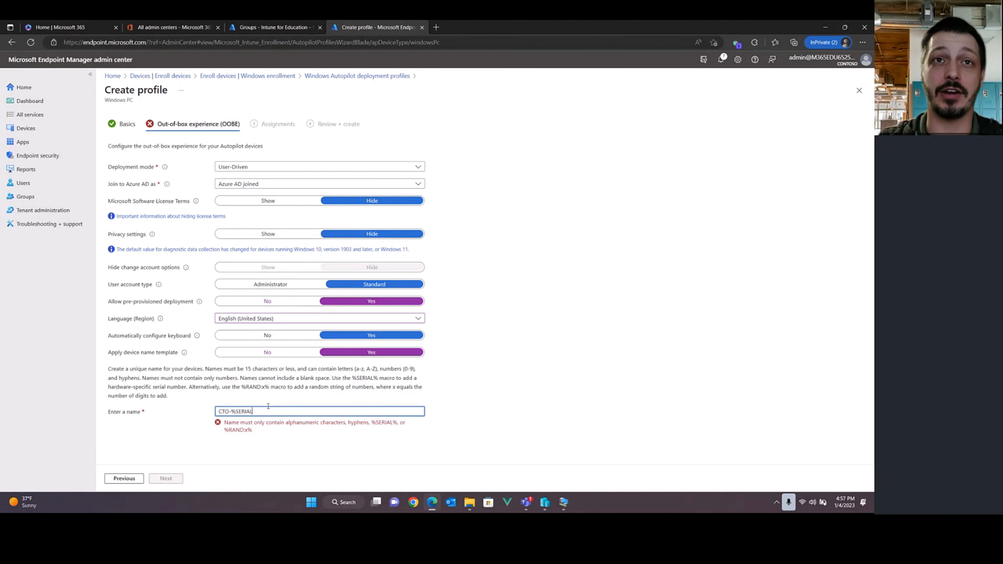
text(%)
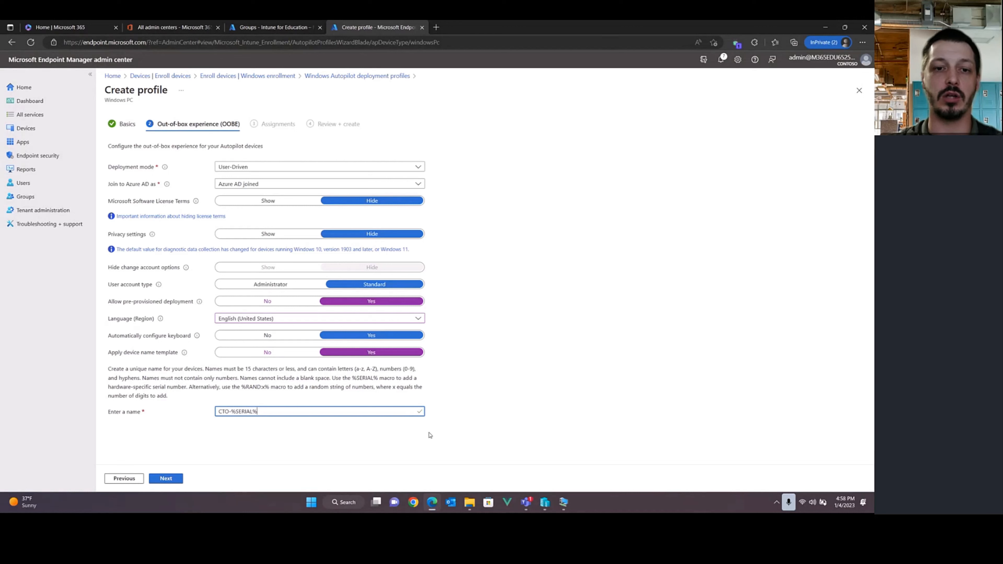
click(168, 479)
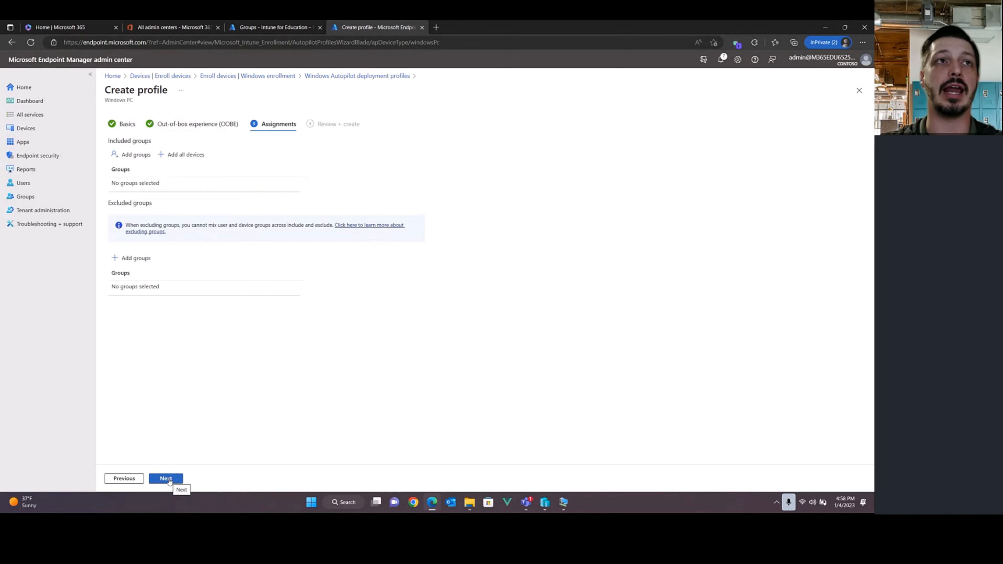
- Include the 1v1 User Enrollment Pilot group in the Autopilot profile's assignments
click(134, 155)
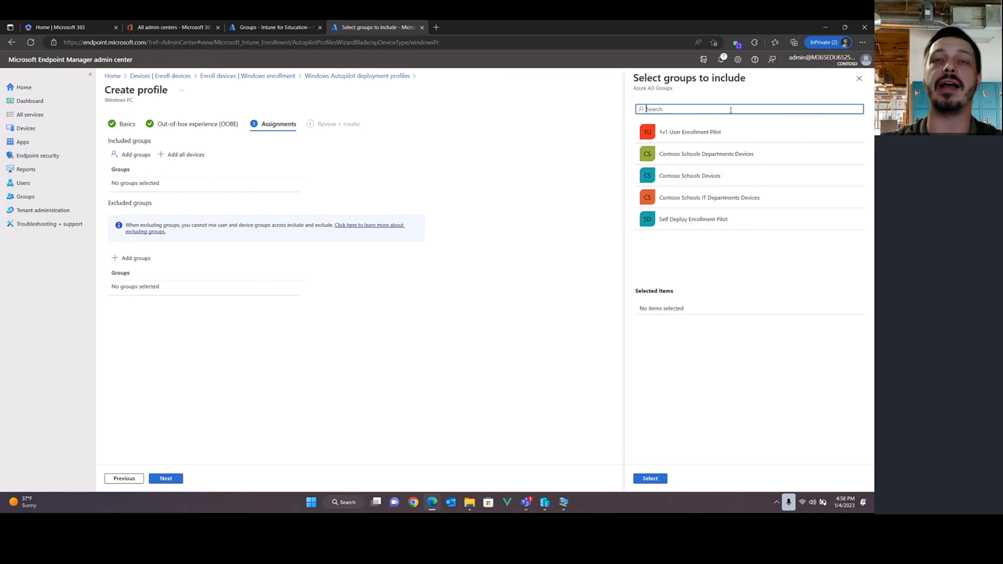
click(727, 134)
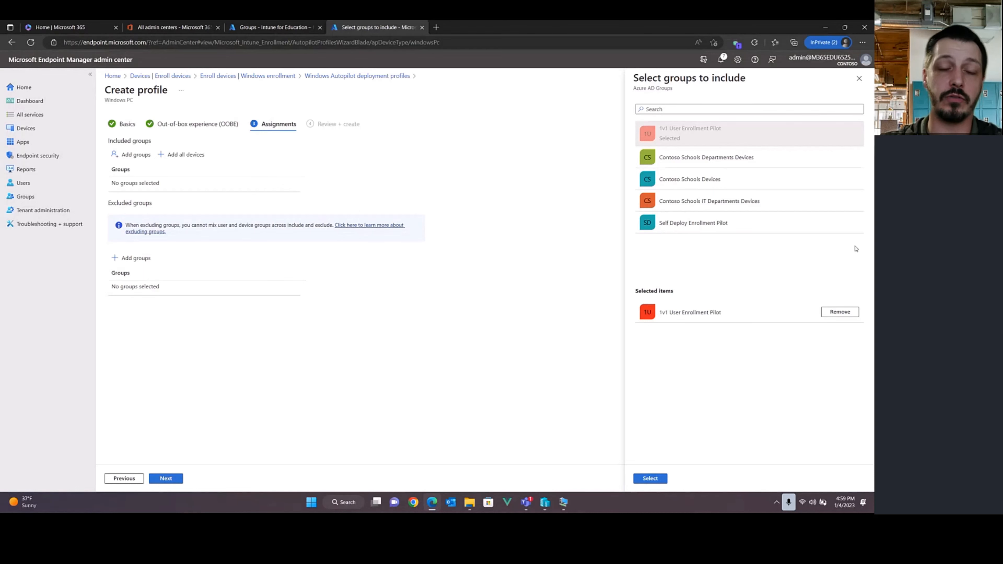
click(712, 110)
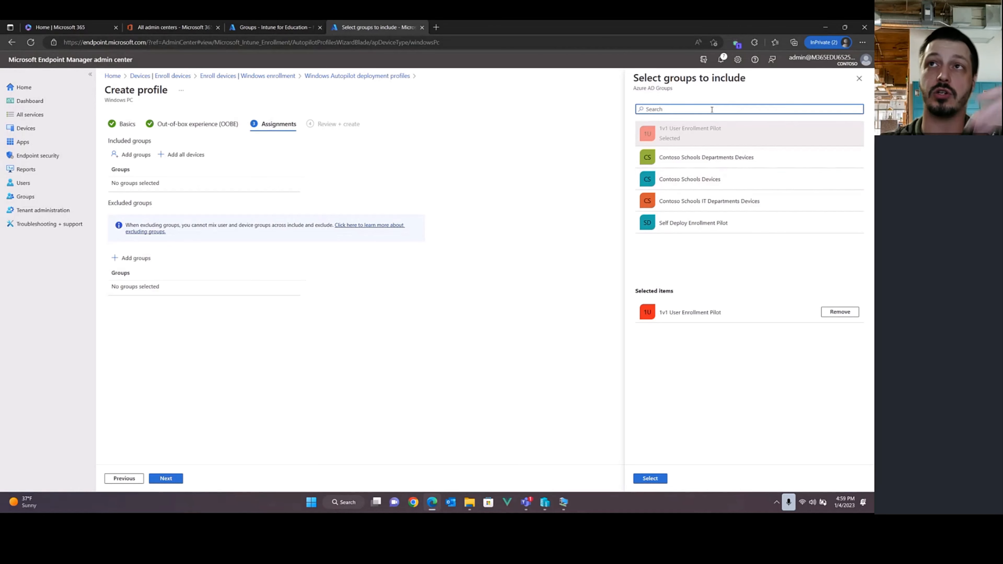
text(Pilot)
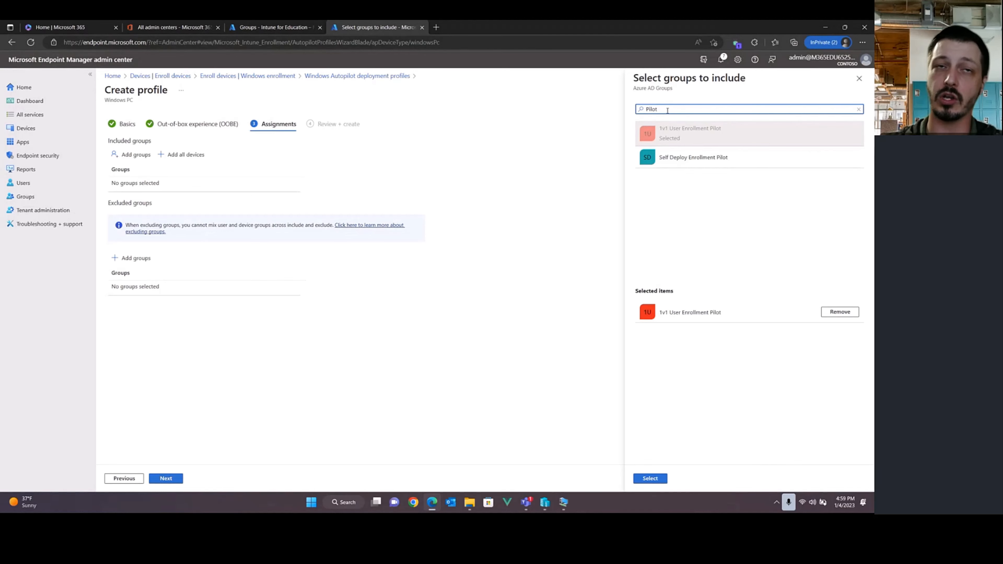
click(651, 479)
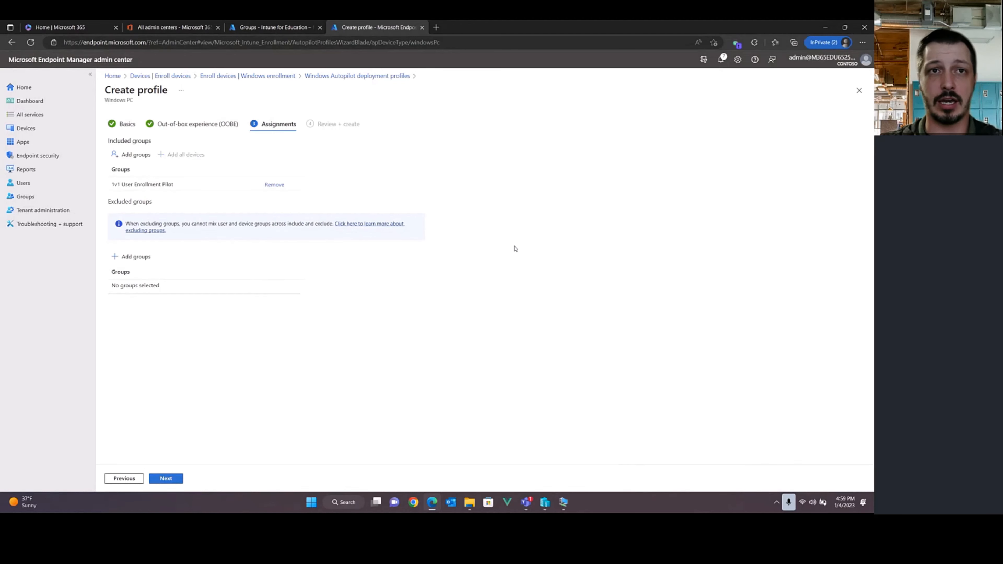
- Continue to the profile's review, create the profile and dismiss the resulting notifications
click(166, 479)
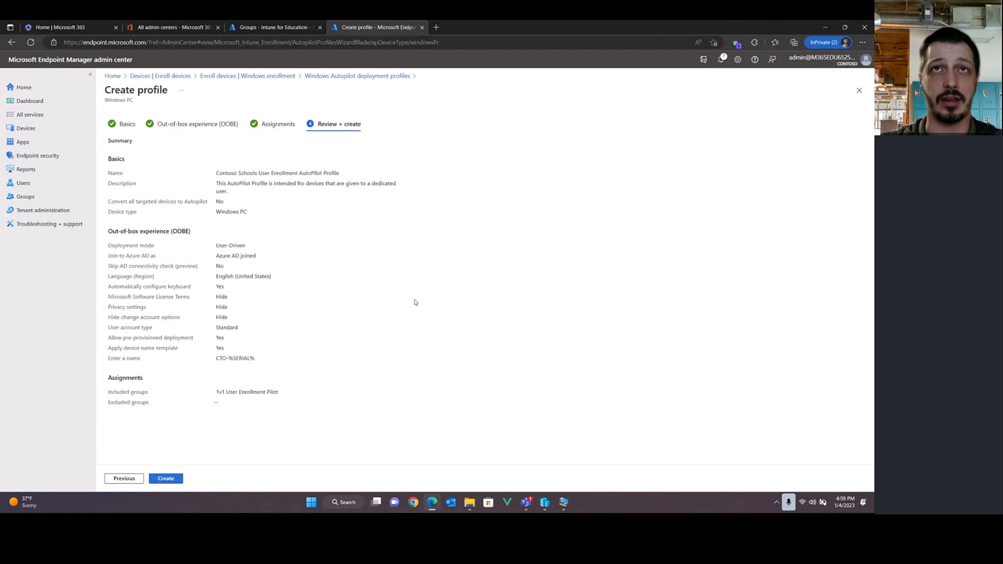
click(158, 479)
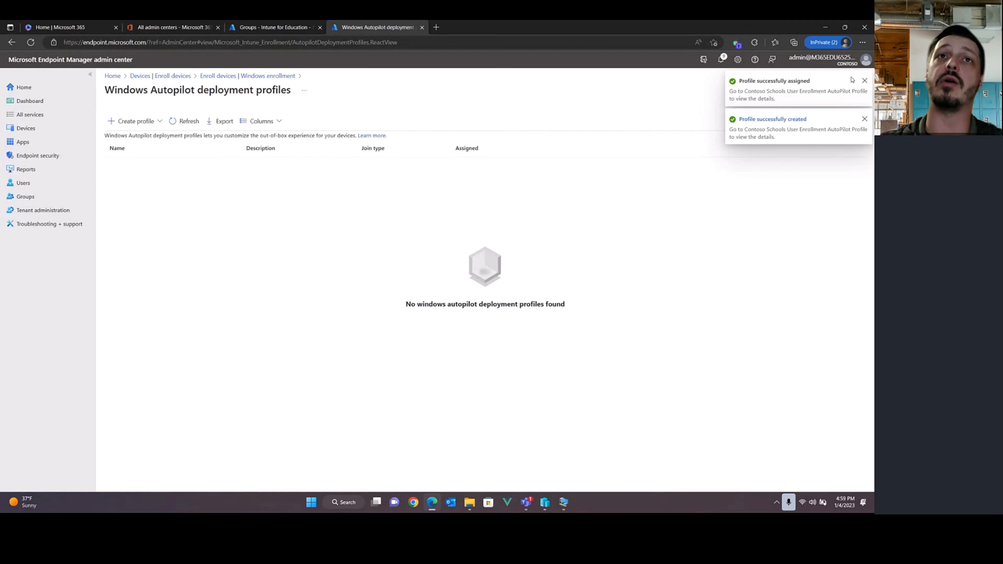
click(864, 81)
click(862, 83)
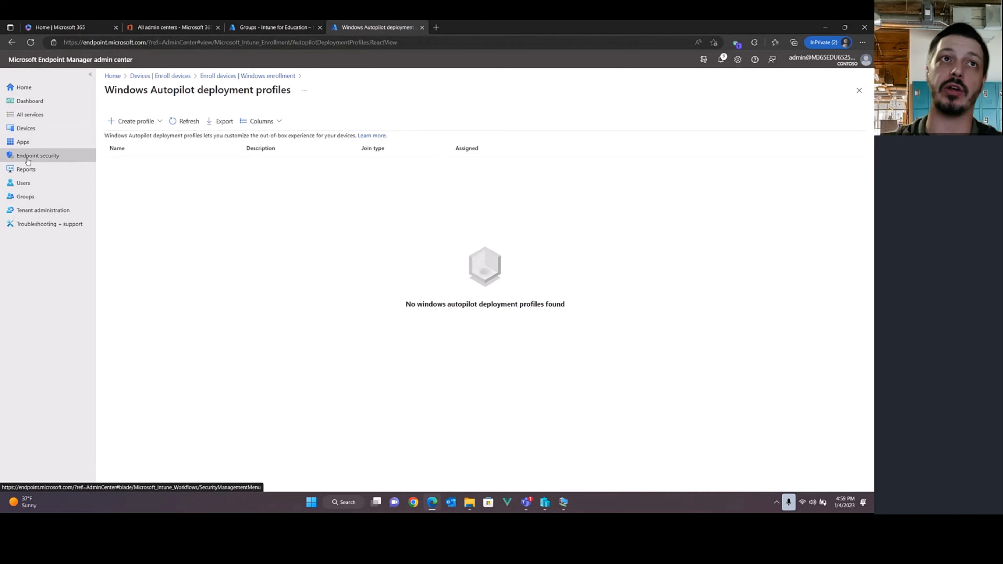
- Change the 1v1 User Enrollment Pilot group's membership type to Dynamic Device and open its dynamic query for editing
click(58, 194)
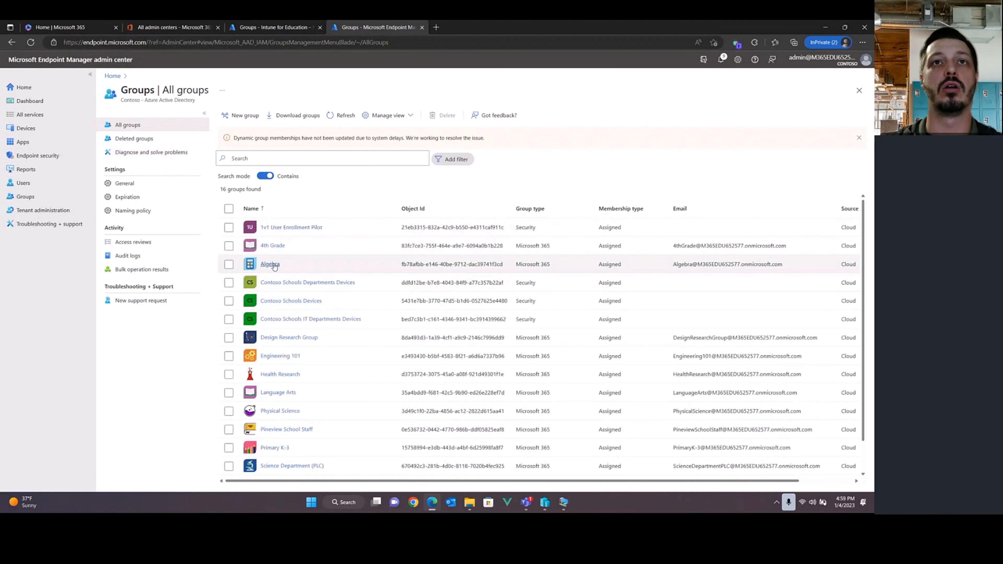
click(290, 232)
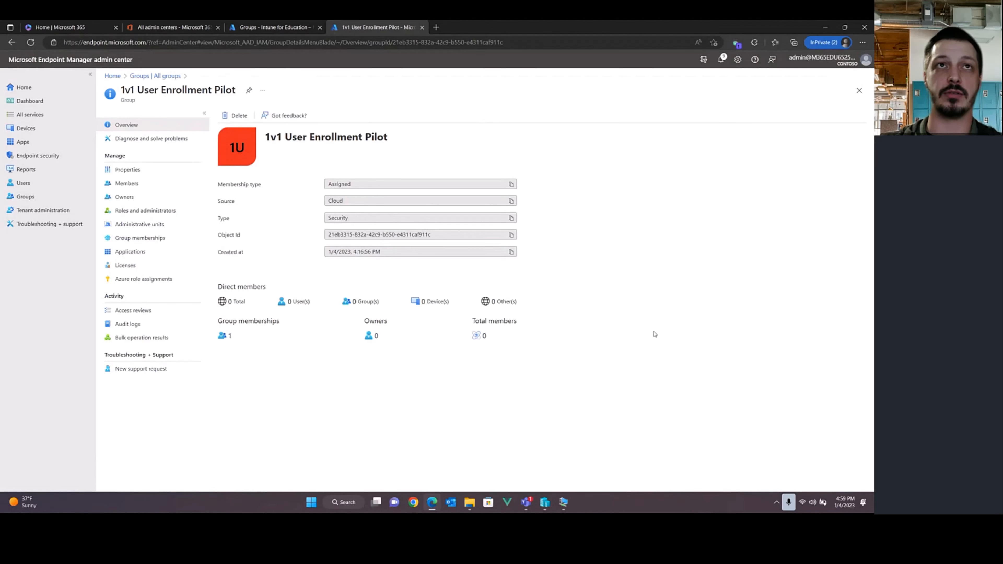
click(144, 172)
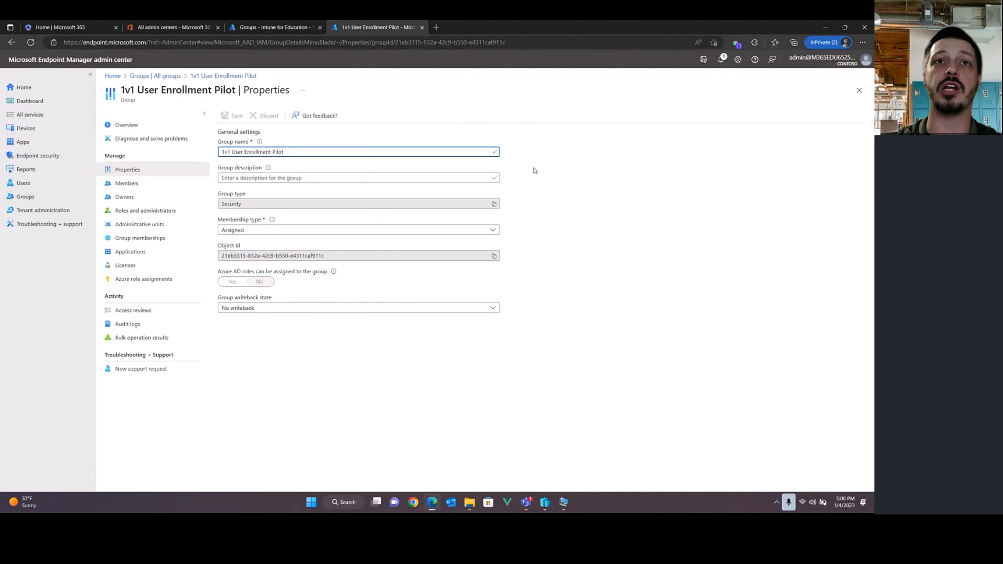
click(494, 232)
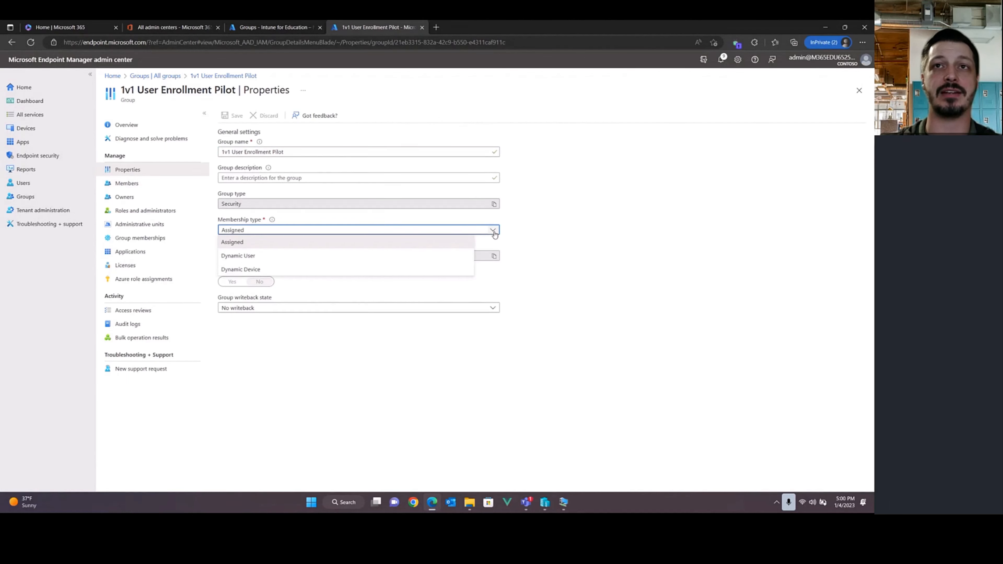
click(418, 270)
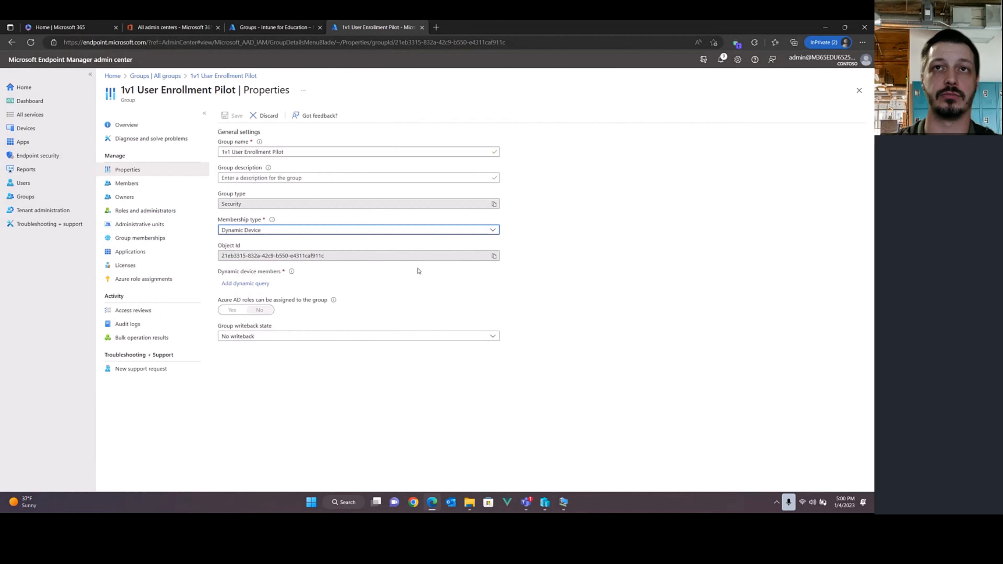
click(605, 260)
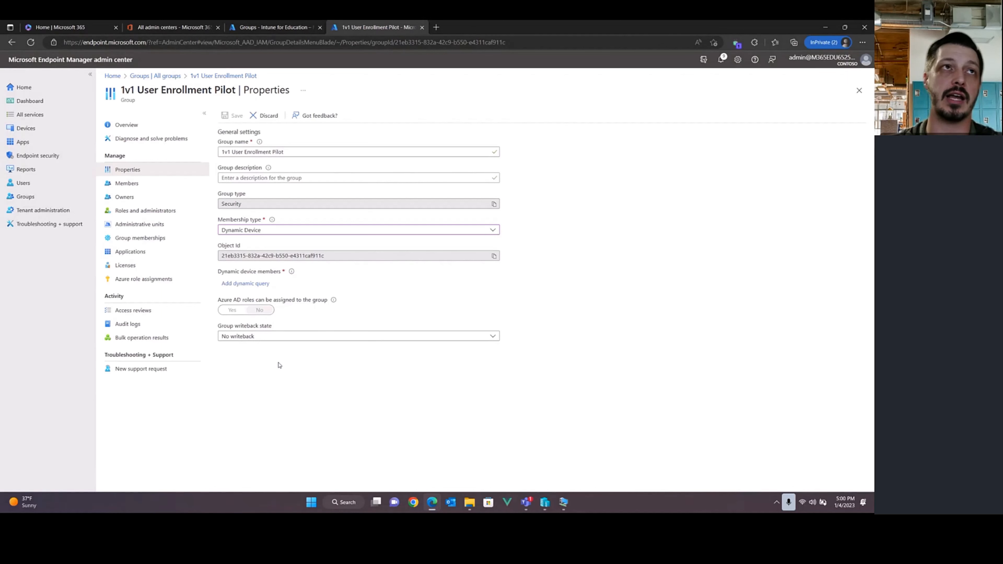
click(260, 284)
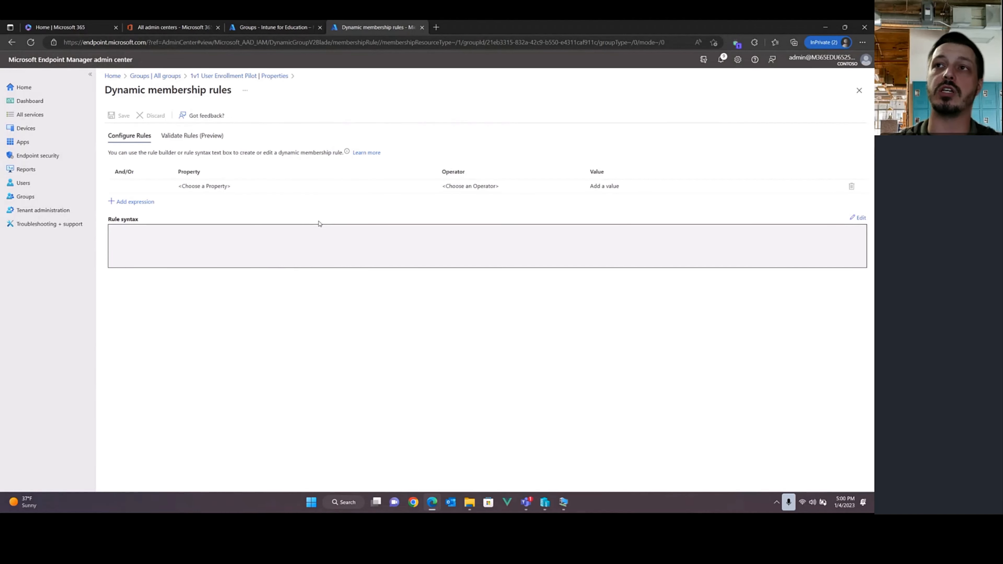
click(859, 218)
click(570, 143)
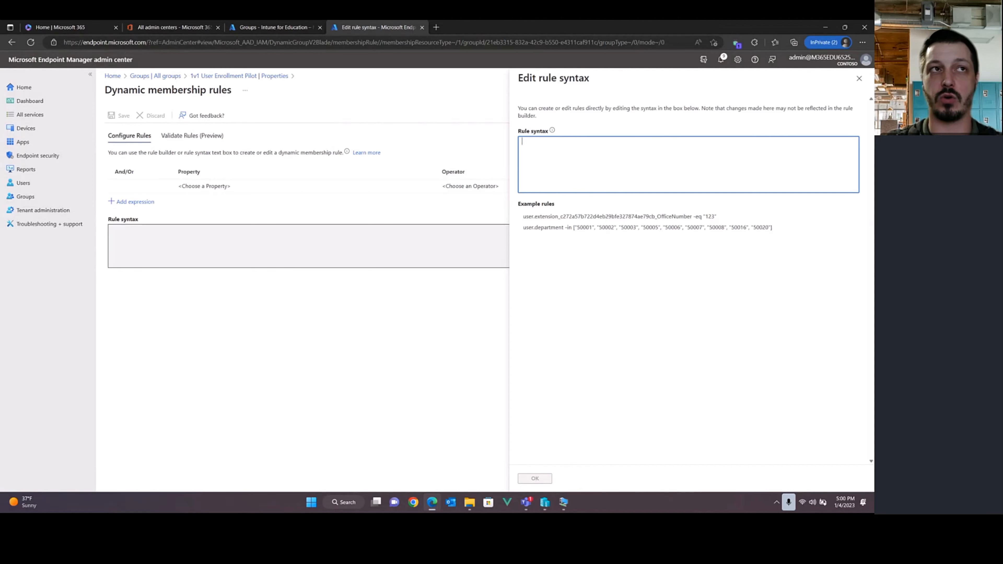
click(859, 78)
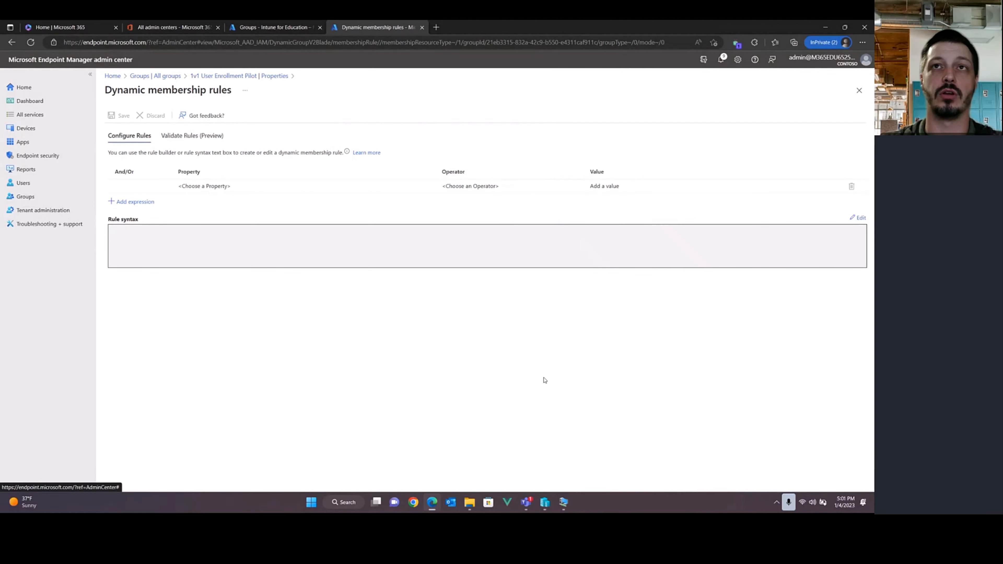
mouse_move(208, 187)
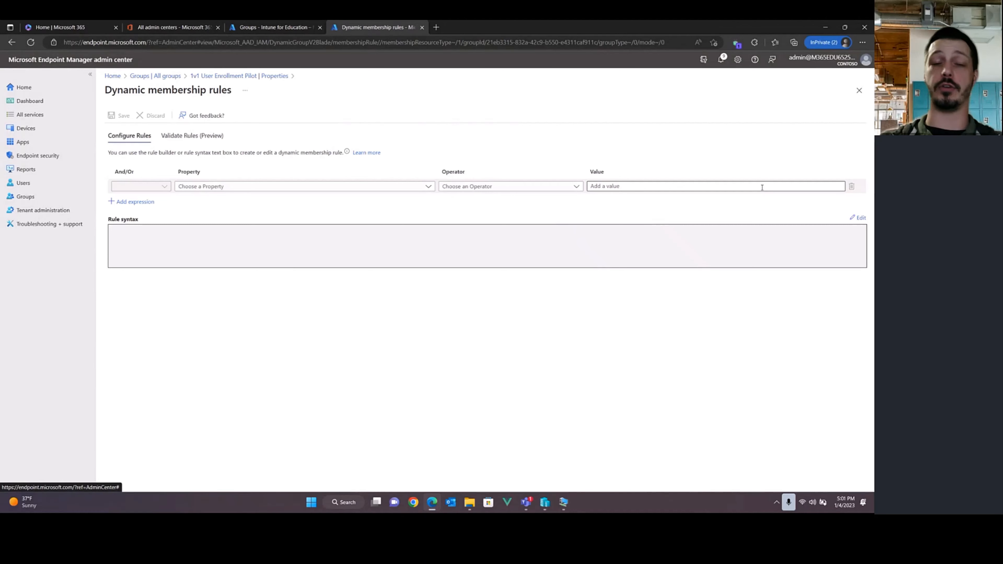
key(XF86AudioRaiseVolume)
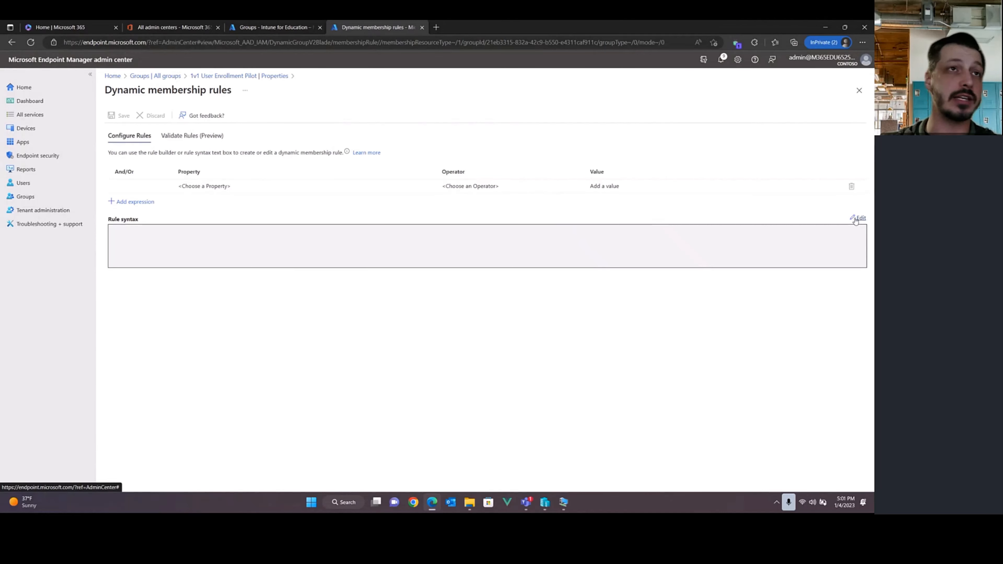
- Set the group's dynamic membership rule syntax to (device.devicePhysicalIds -any (_ -eq "[OrderID]:Faculty")), save it, and save the group with the membership change accepted
click(858, 218)
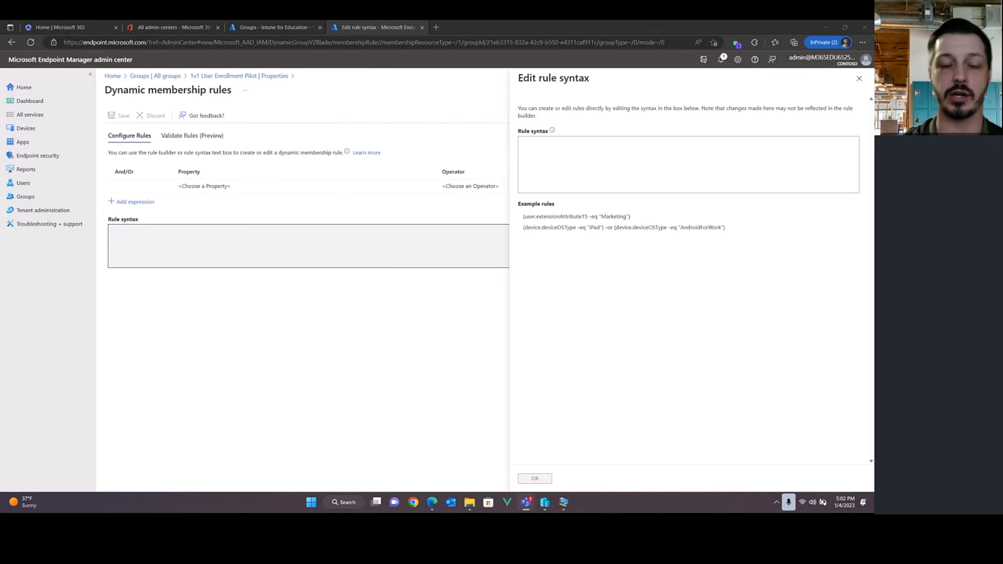
click(570, 144)
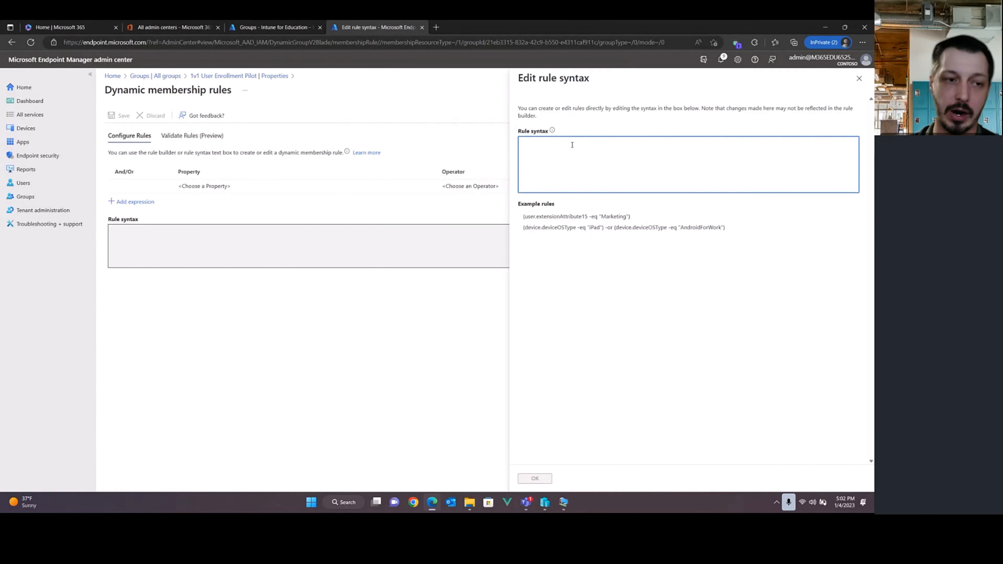
text((device.devicePhysicalIds -any (_ -eq "[OrderID]:Faculty")))
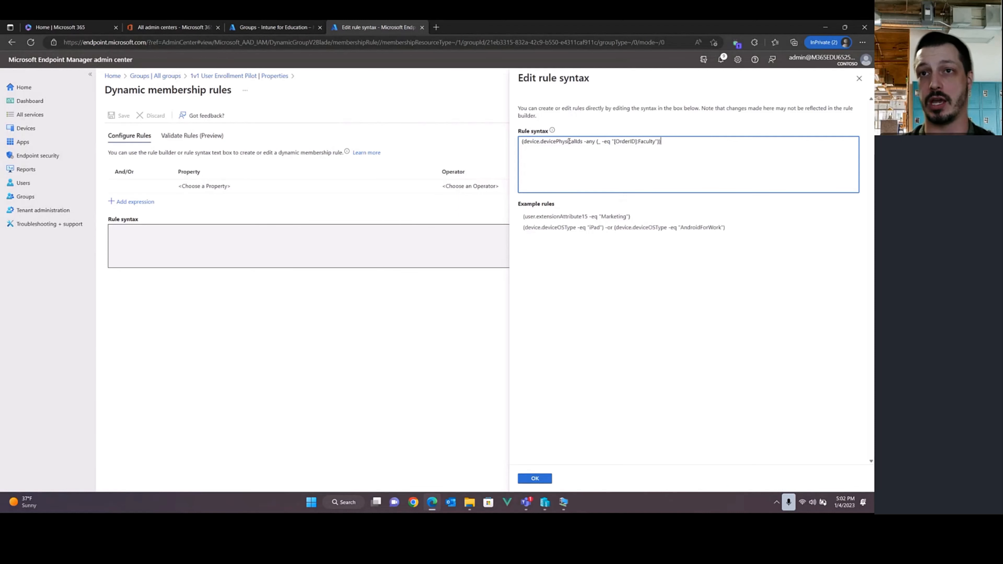
click(534, 479)
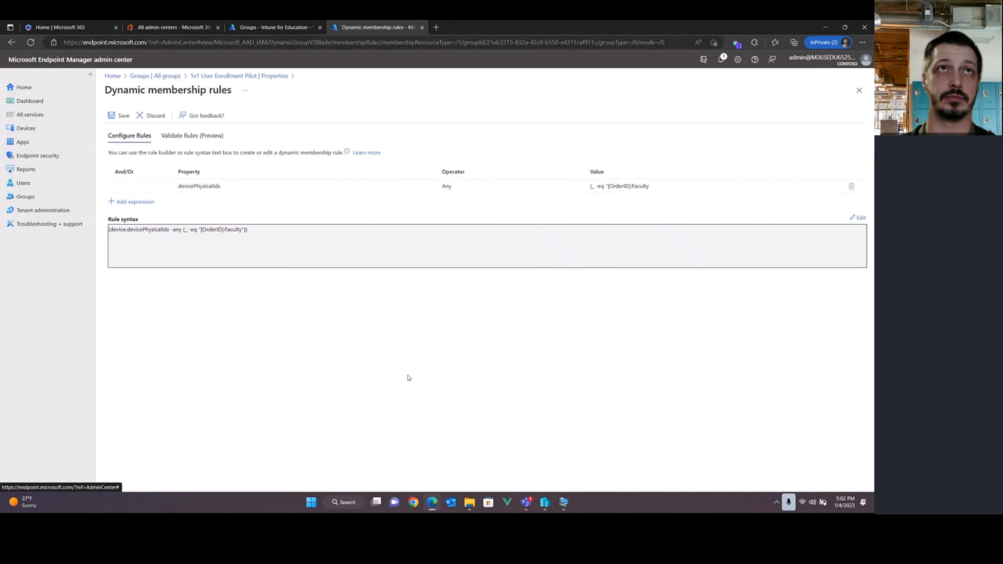
click(119, 115)
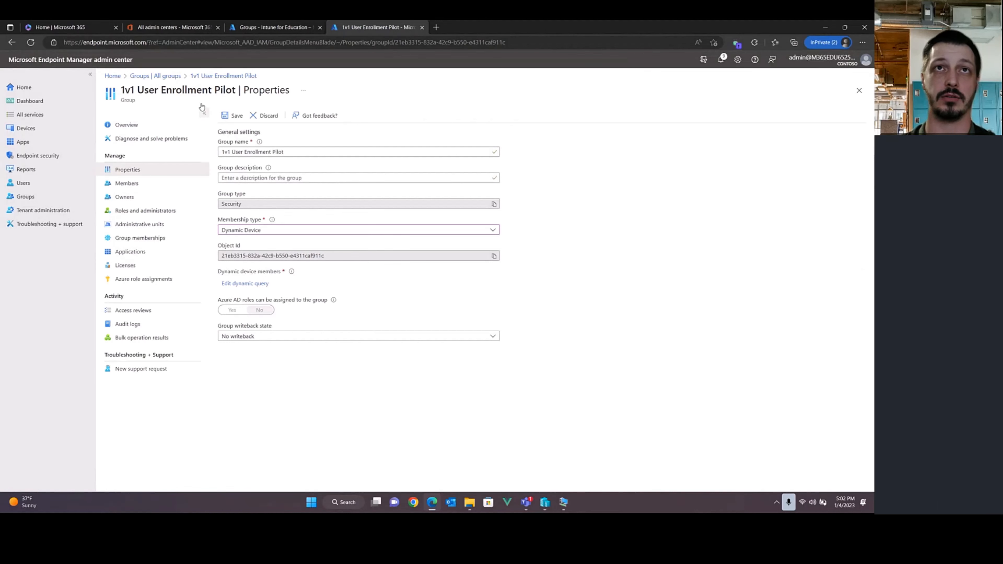
click(233, 116)
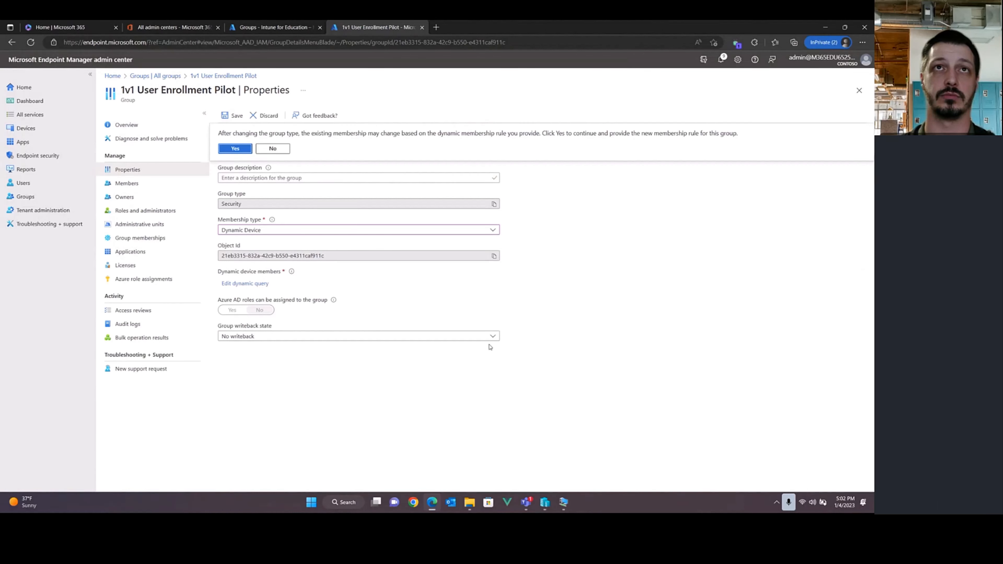
click(241, 150)
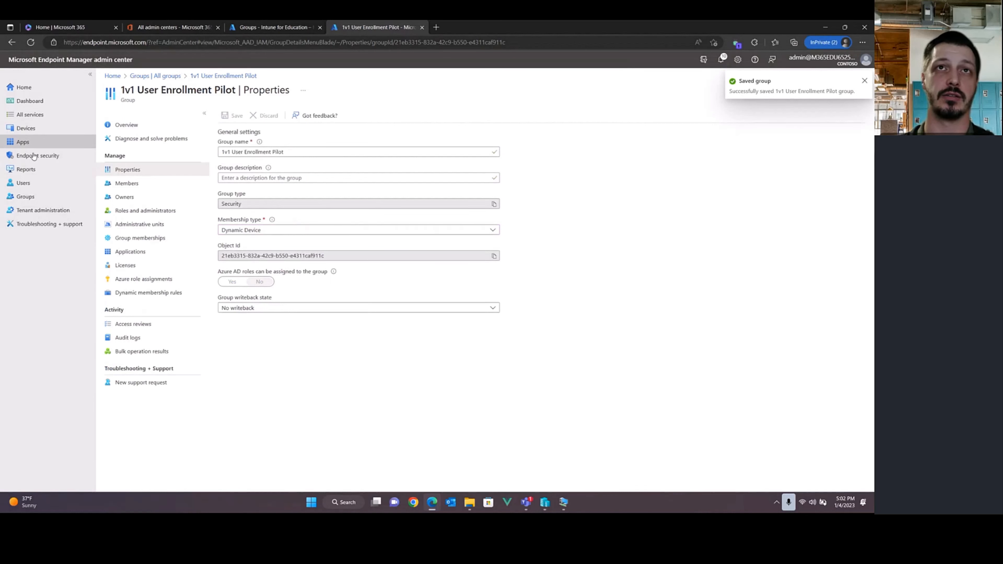
- In the Windows Autopilot devices list, set the Microsoft Corporation virtual machine's group tag to Faculty and save it
click(25, 128)
click(132, 289)
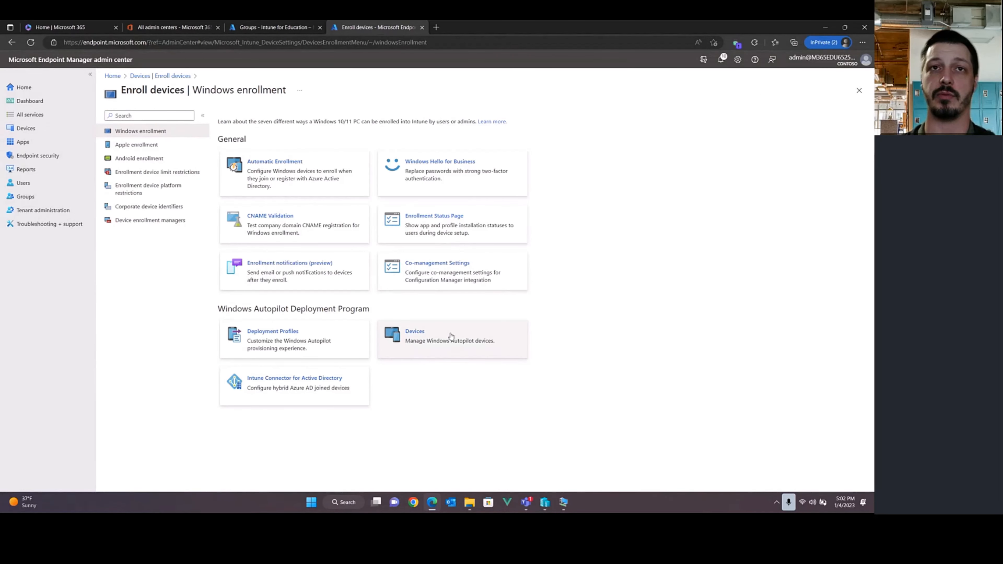
click(435, 332)
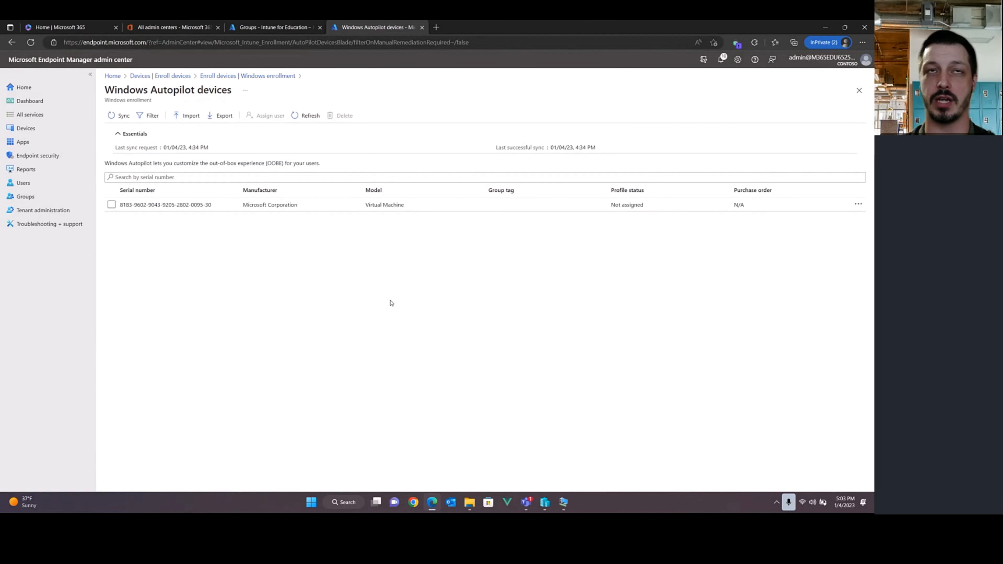
click(153, 211)
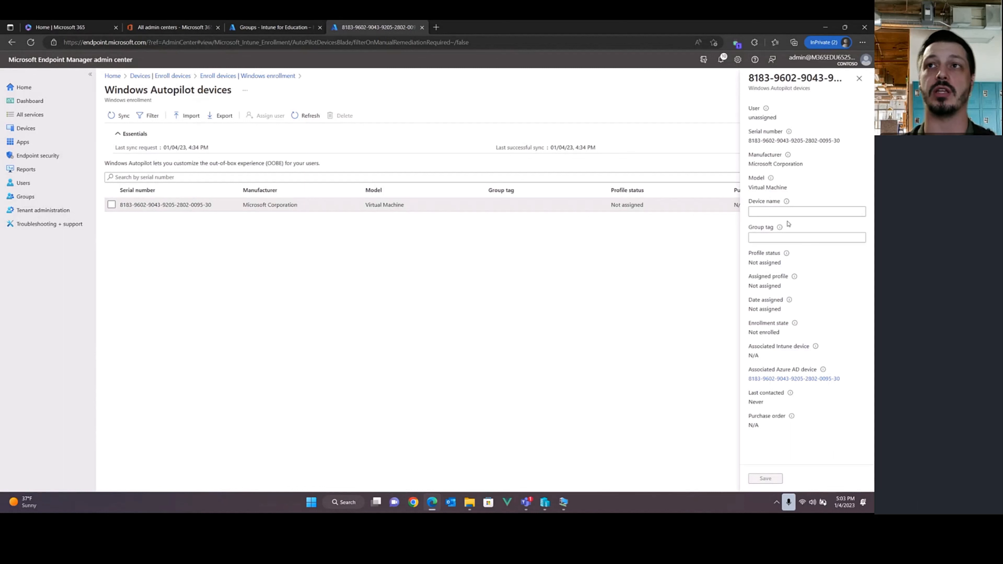
click(816, 238)
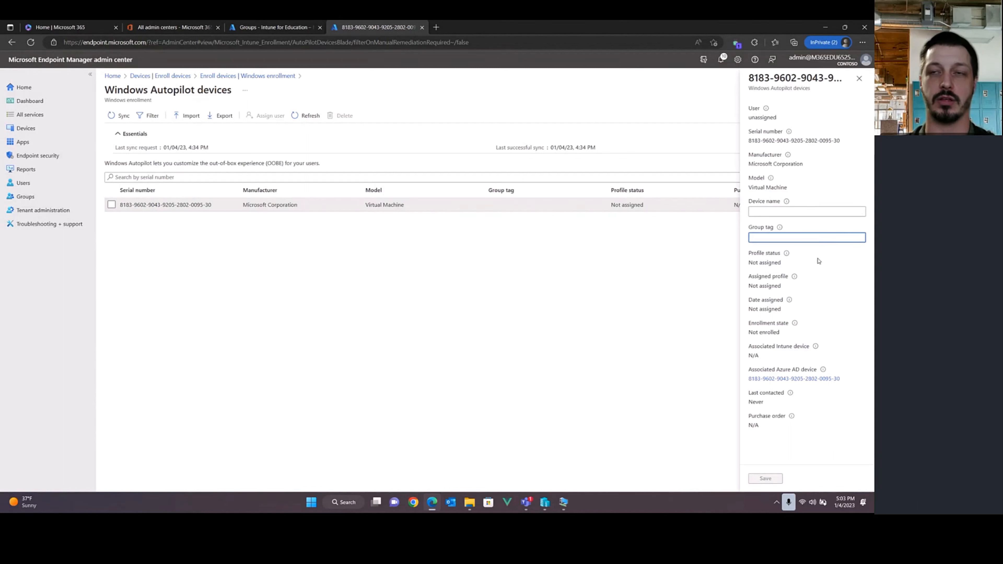
text(Fa)
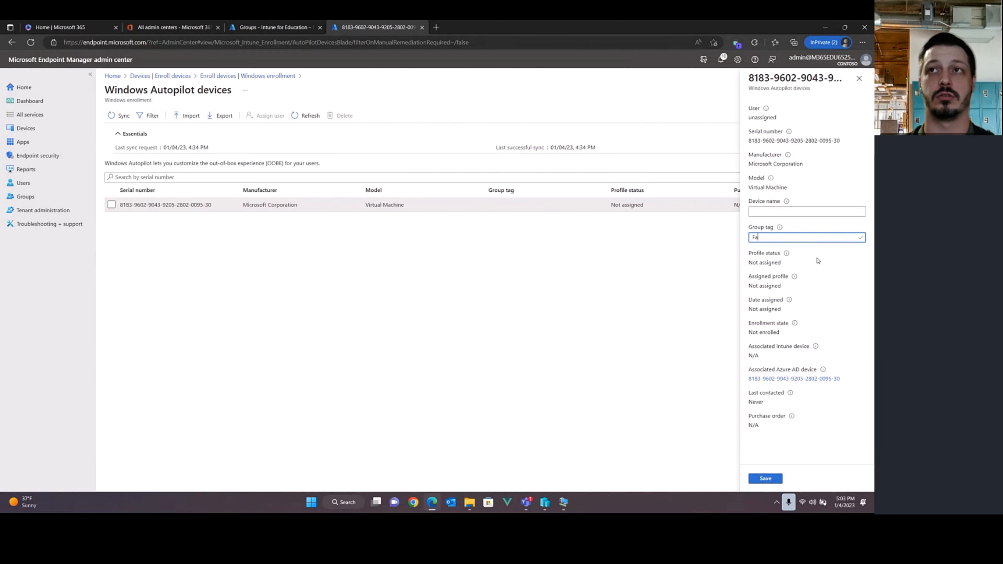
text(culty)
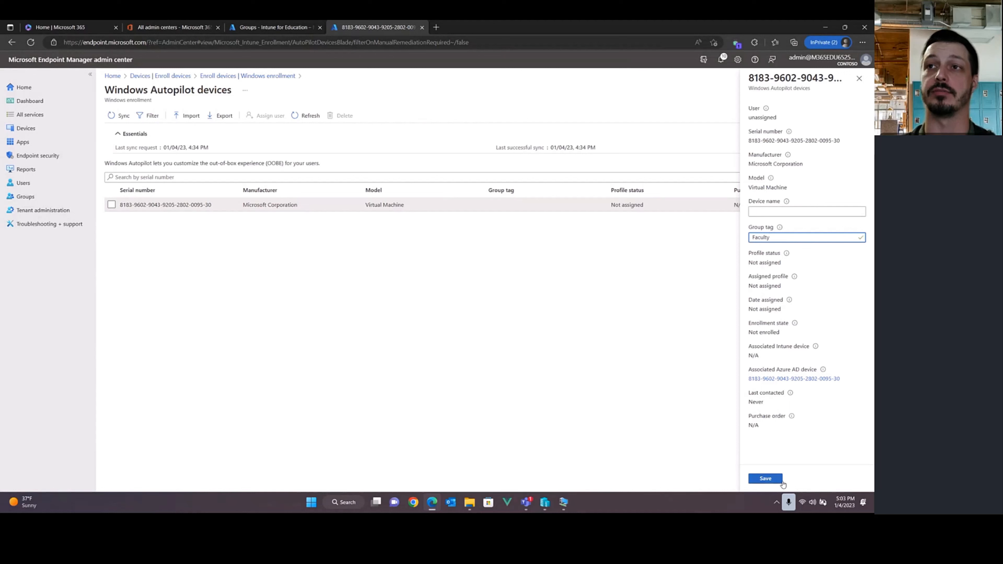
click(757, 478)
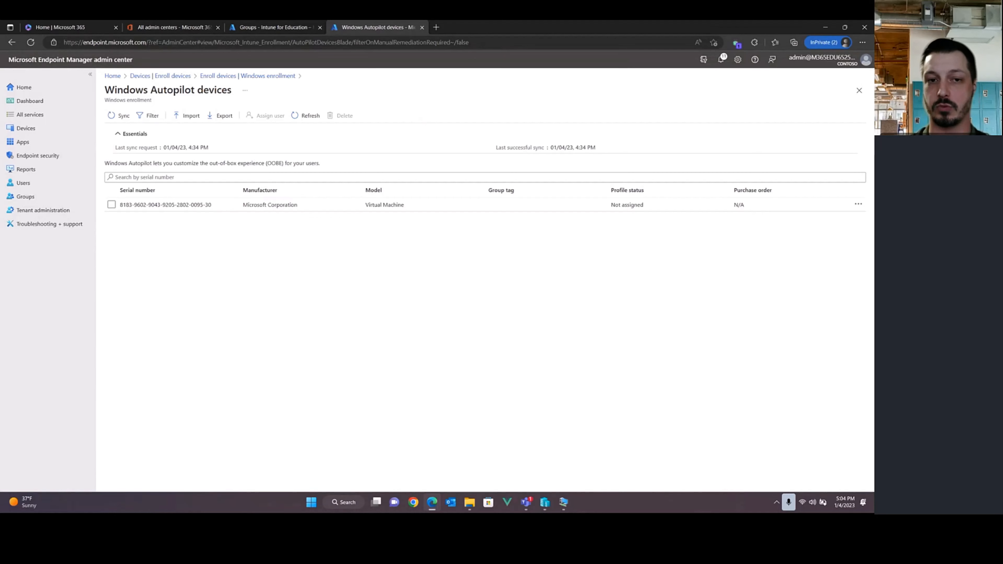
key(alt+Tab)
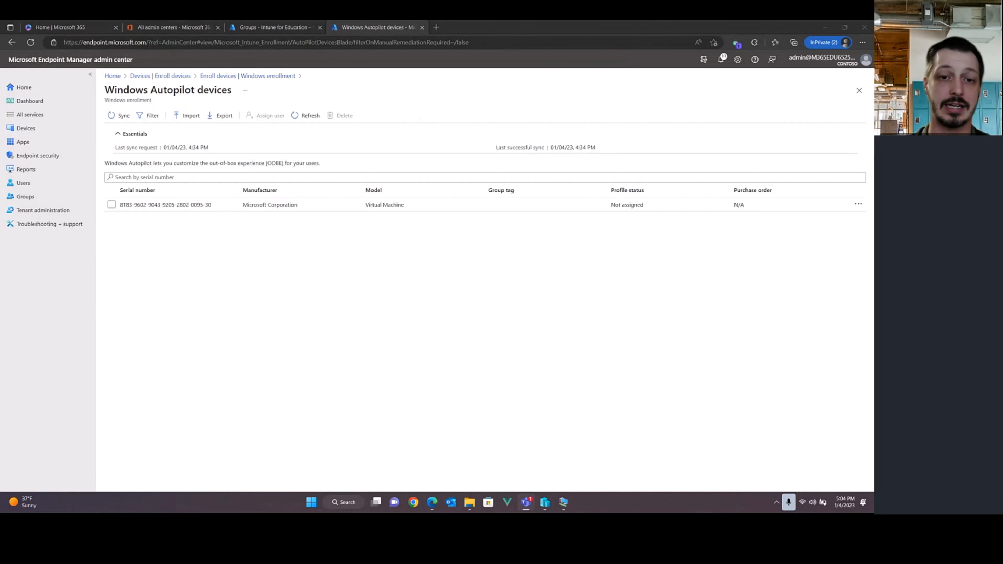
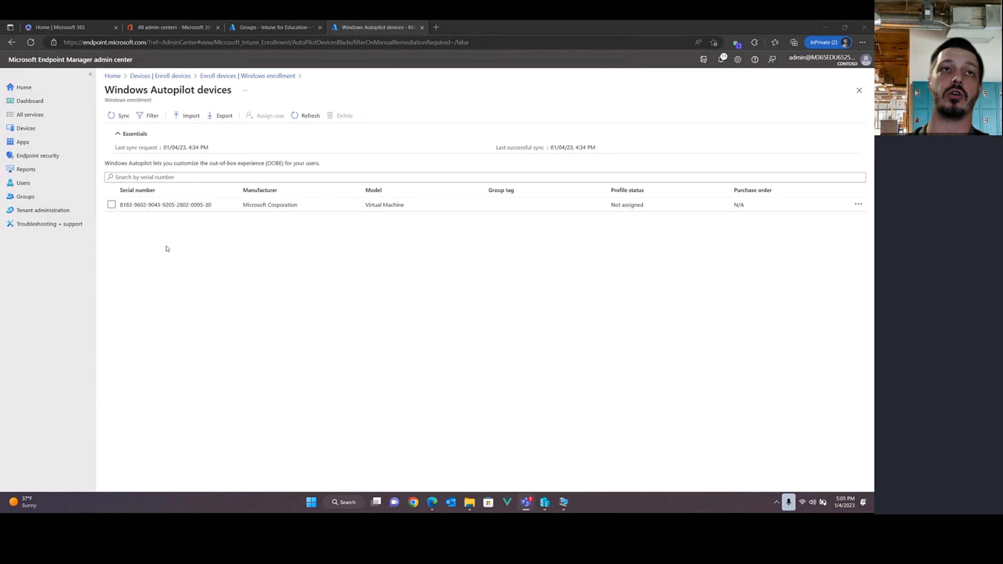
- Open the members of the 1v1 User Enrollment Pilot group and look at the bulk operations offered for them
click(28, 196)
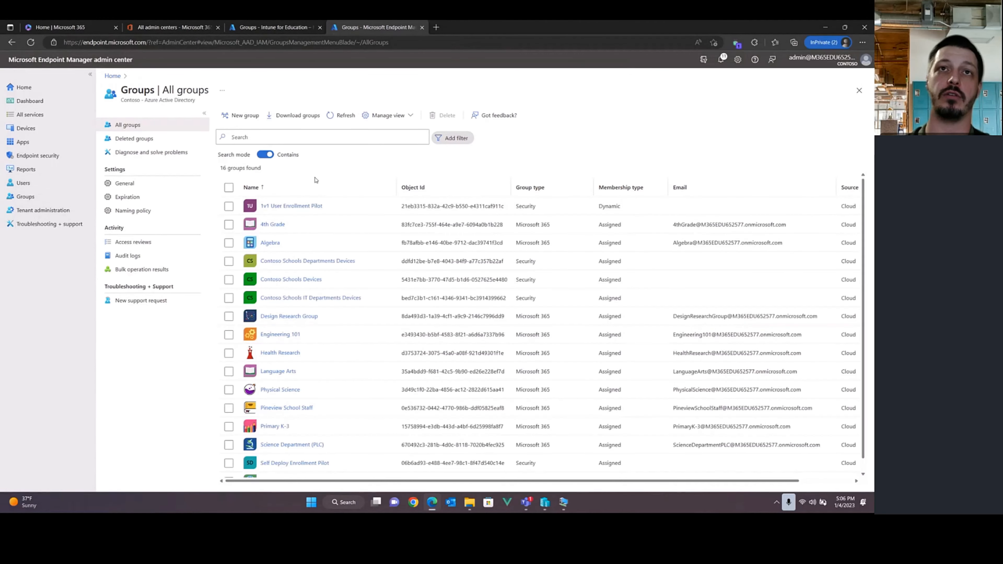
click(308, 206)
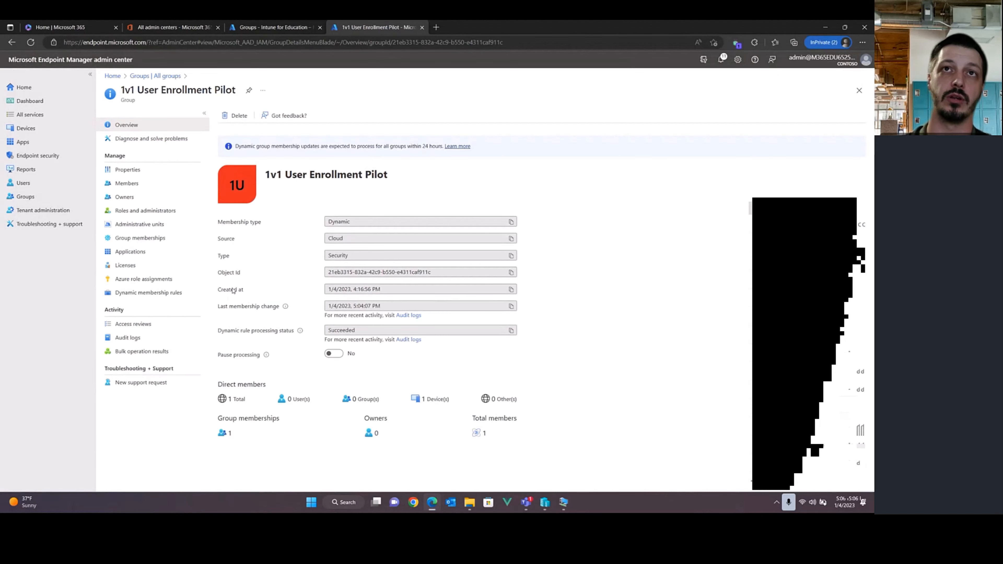
click(123, 183)
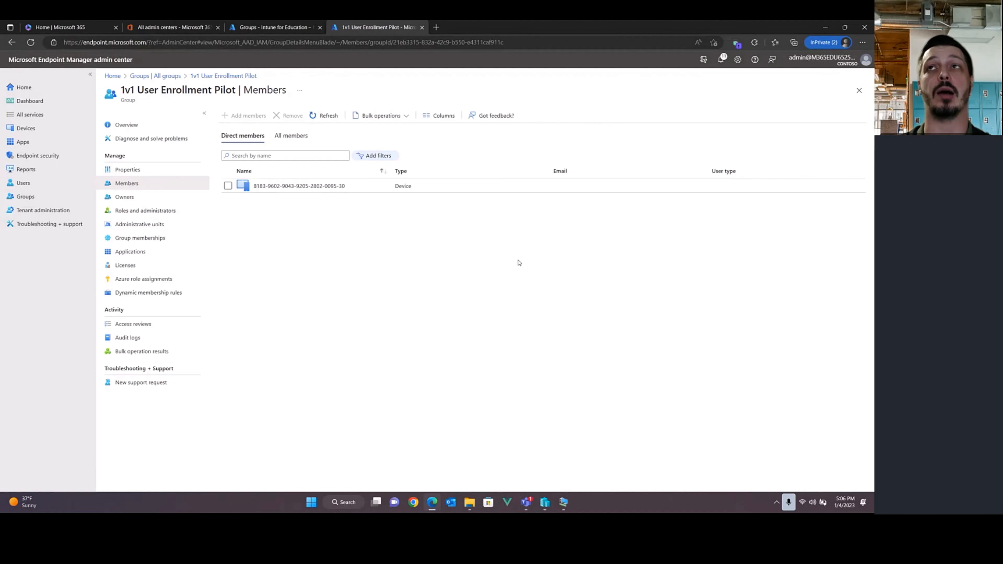
click(382, 116)
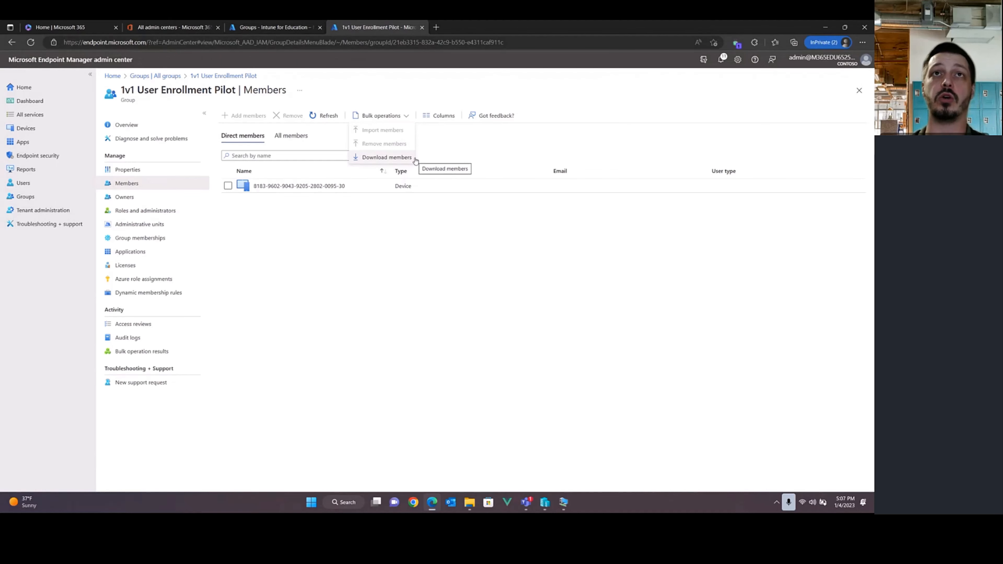
- In Intune for Education, open the barcode scanner, review its introduction and continue to device selection
click(290, 27)
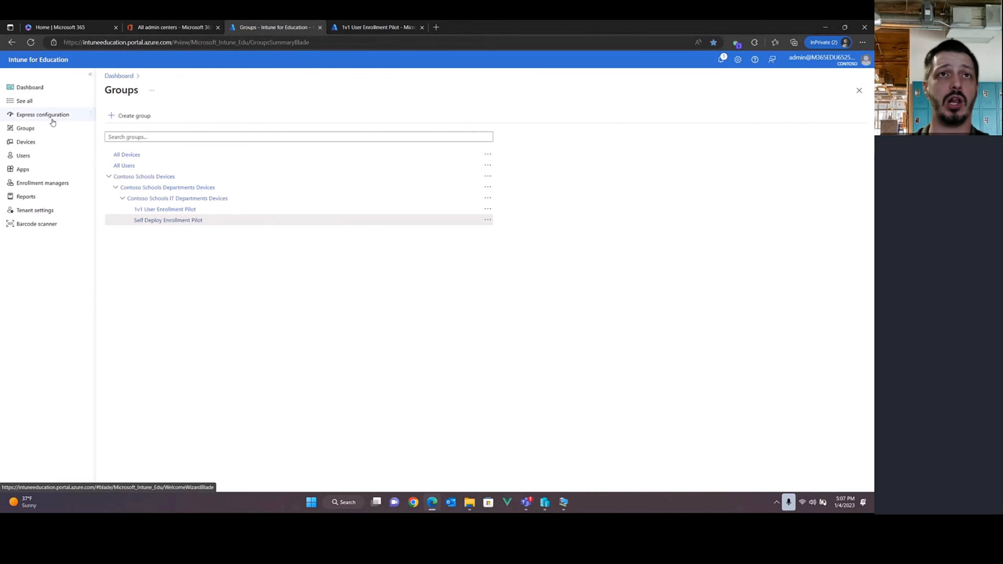
click(31, 224)
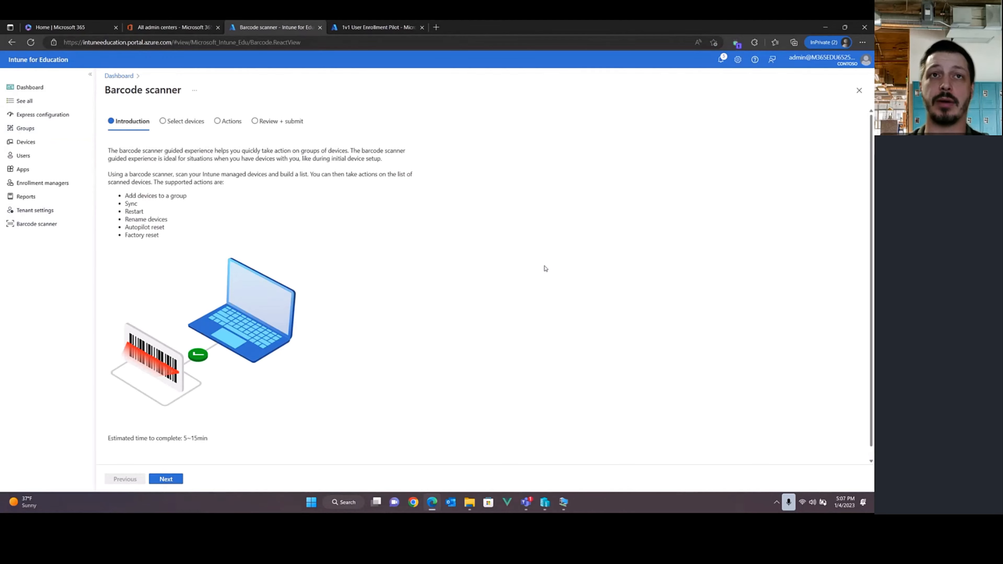
scroll(541, 268, down, 1)
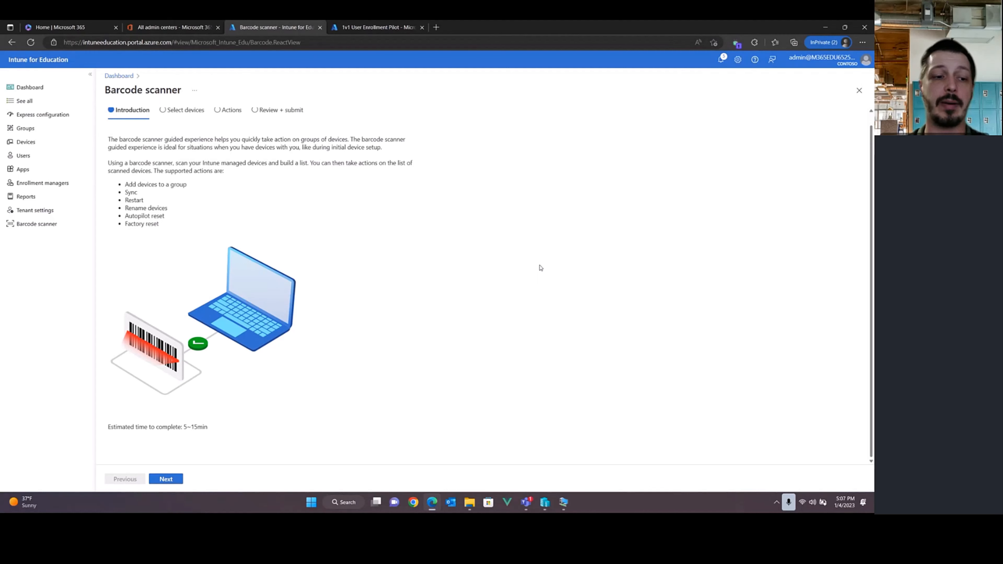
scroll(541, 268, up, 1)
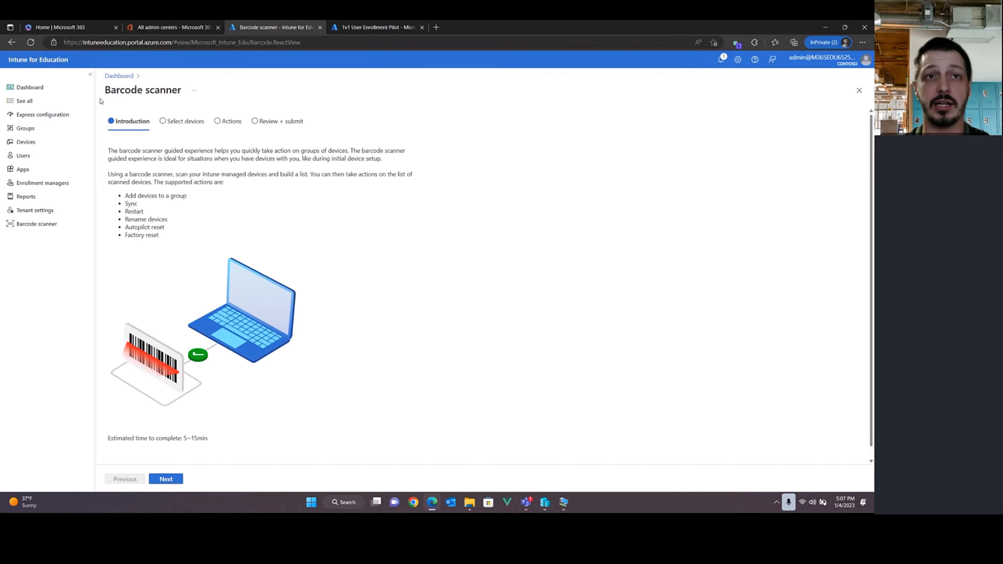
click(167, 479)
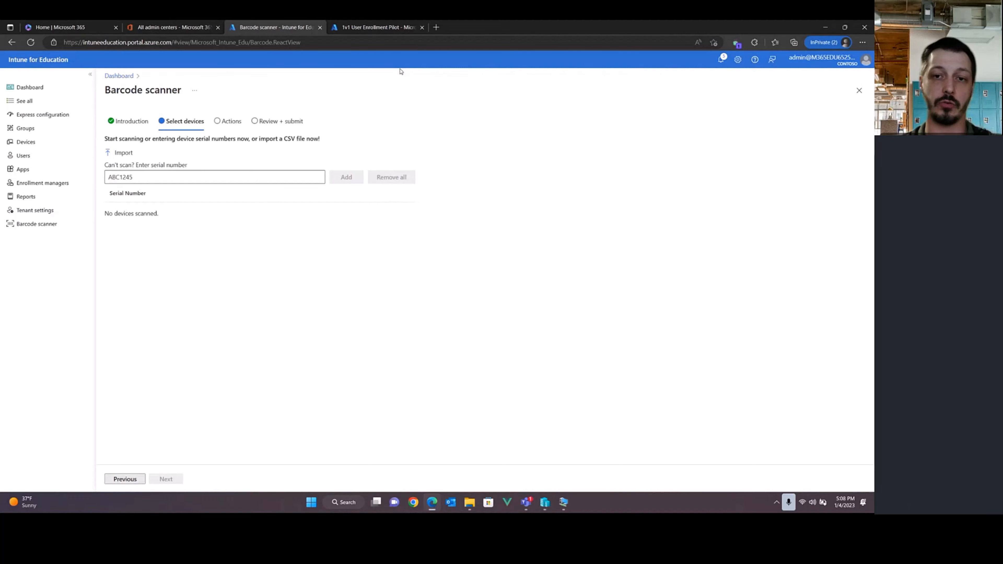
- Return to Endpoint Manager and start a new Windows PC profile in the Windows Autopilot deployment profiles
click(368, 27)
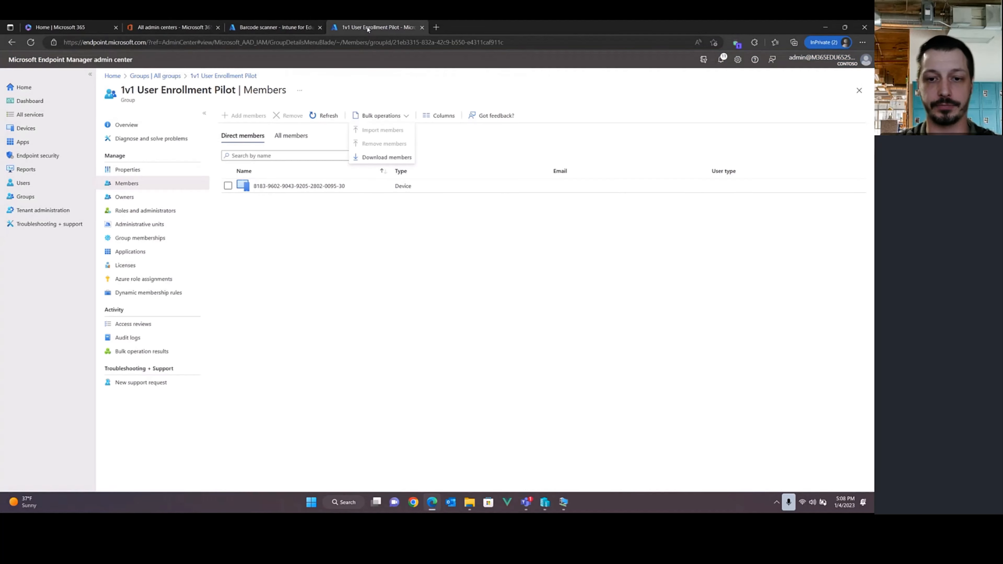
click(386, 279)
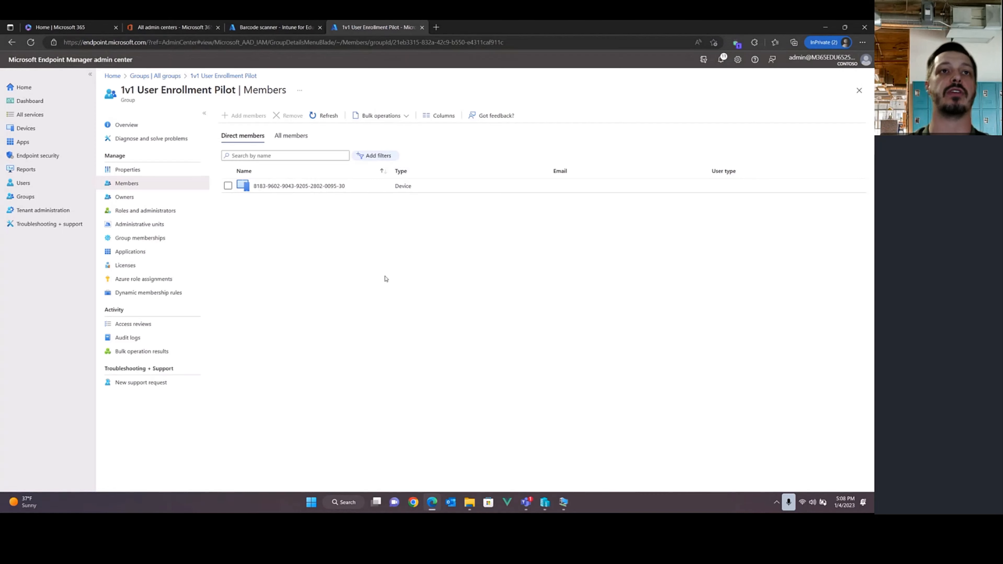
click(55, 132)
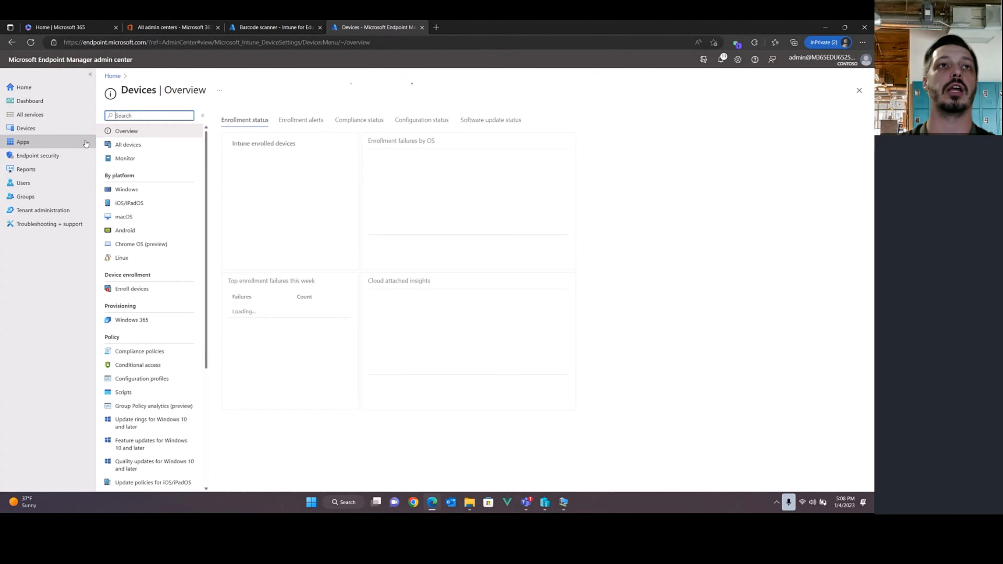
click(148, 293)
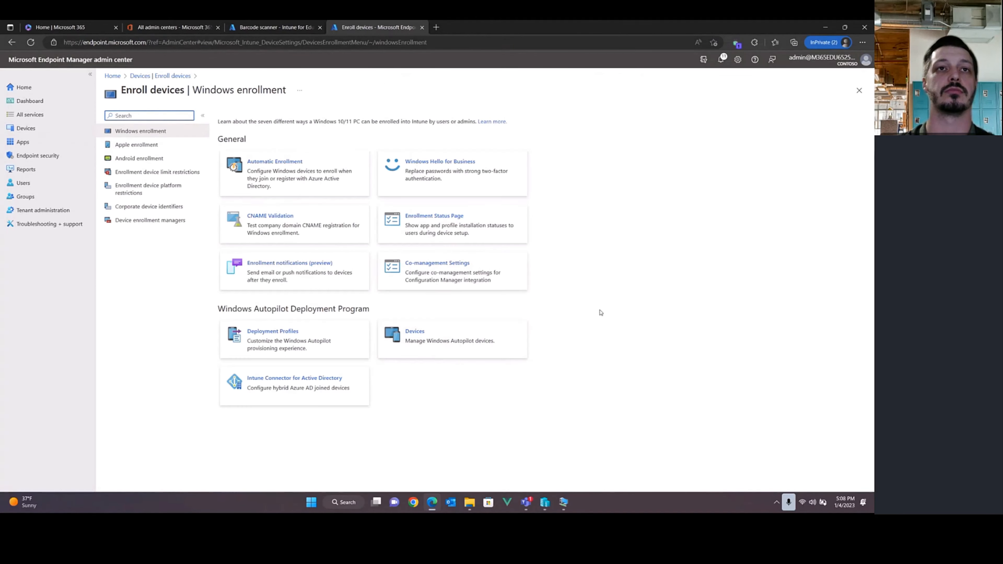
click(365, 334)
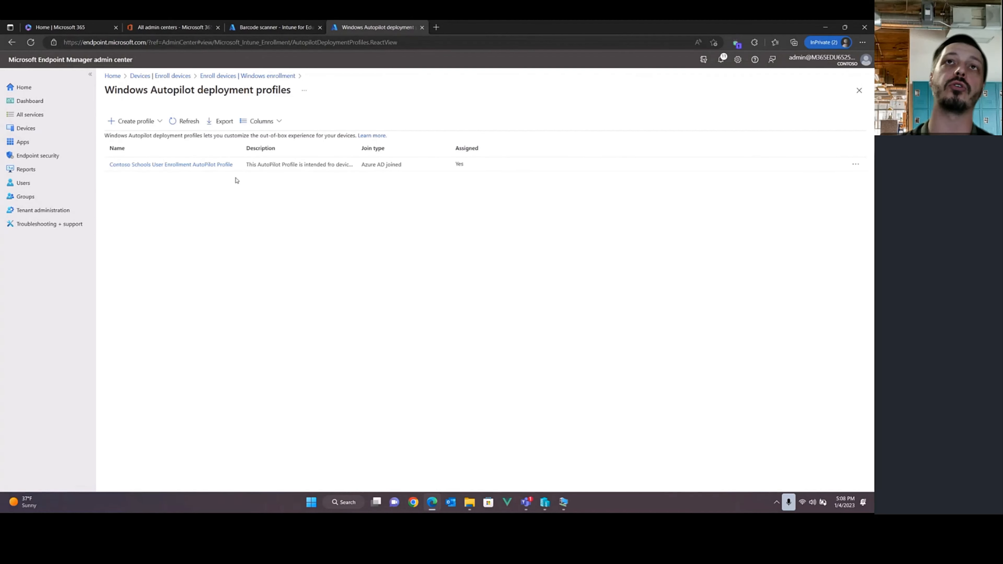
click(137, 123)
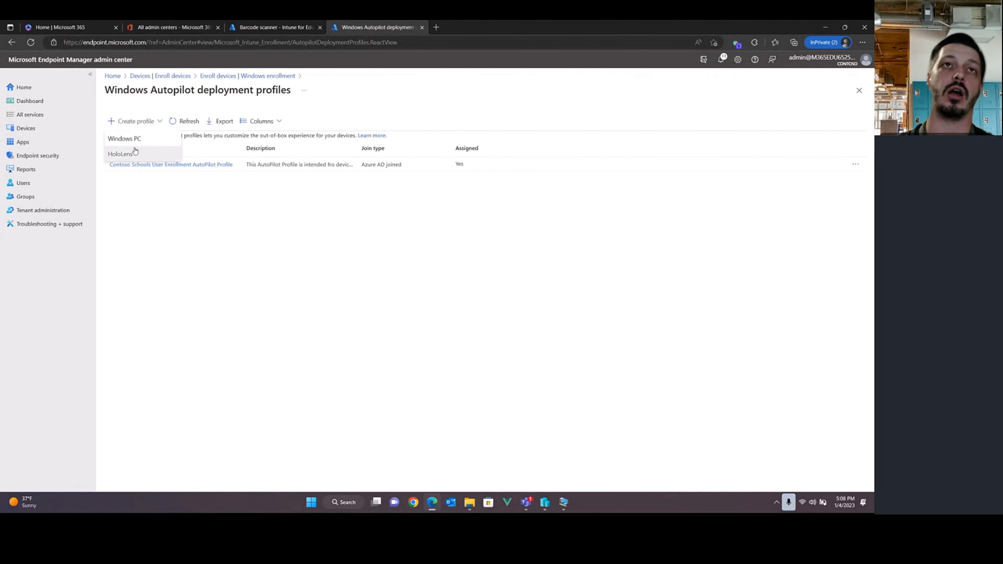
click(132, 142)
- Name the new profile "Contoso School Self Deploy Mode AutoPilot Profile"
click(262, 142)
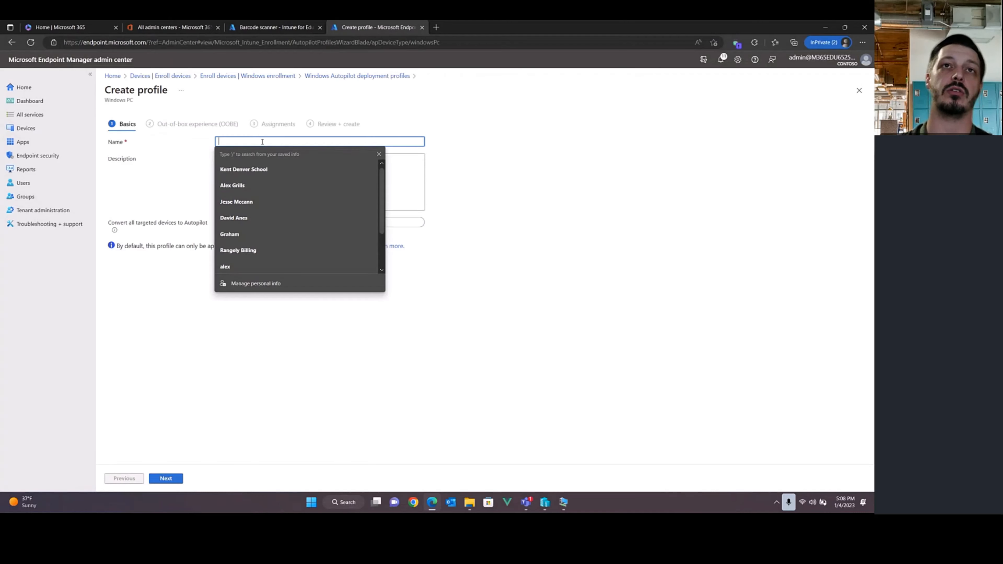
click(377, 154)
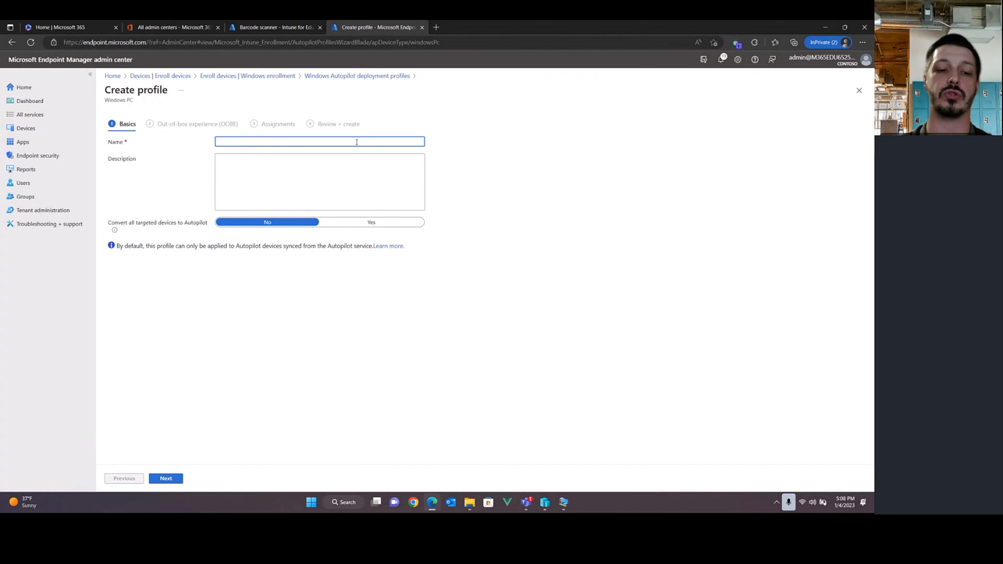
text(contoso )
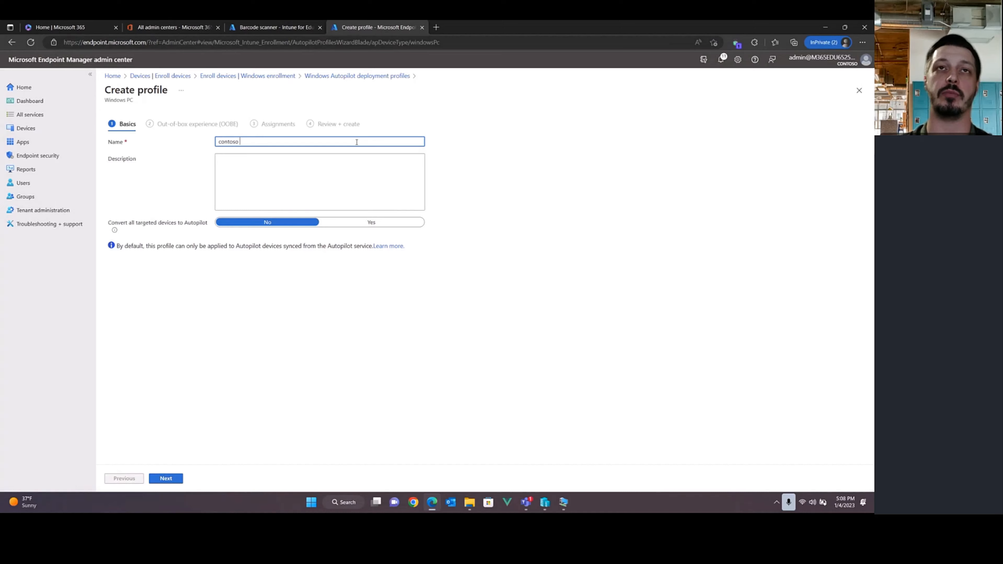
text(School Self )
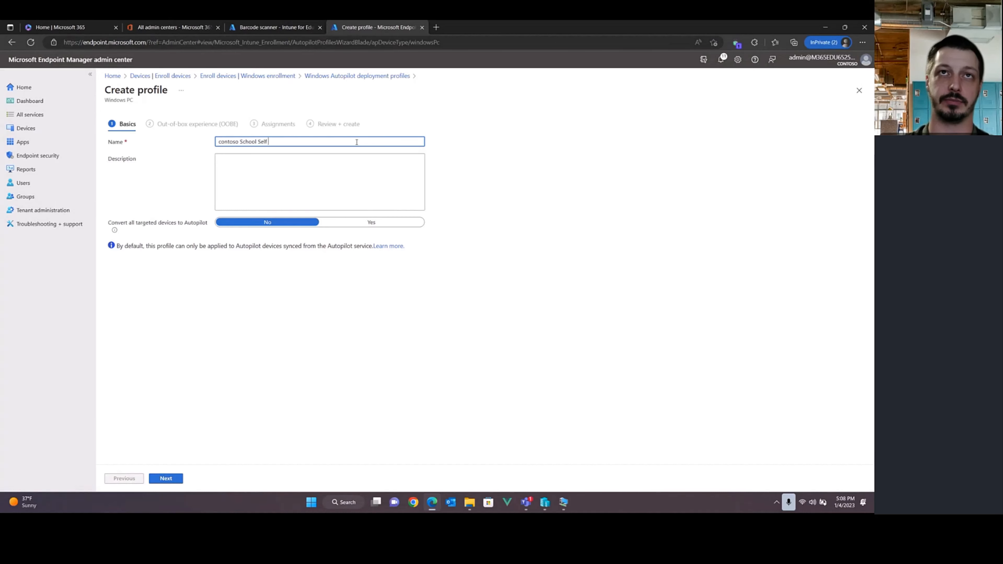
text(Deploy MOde )
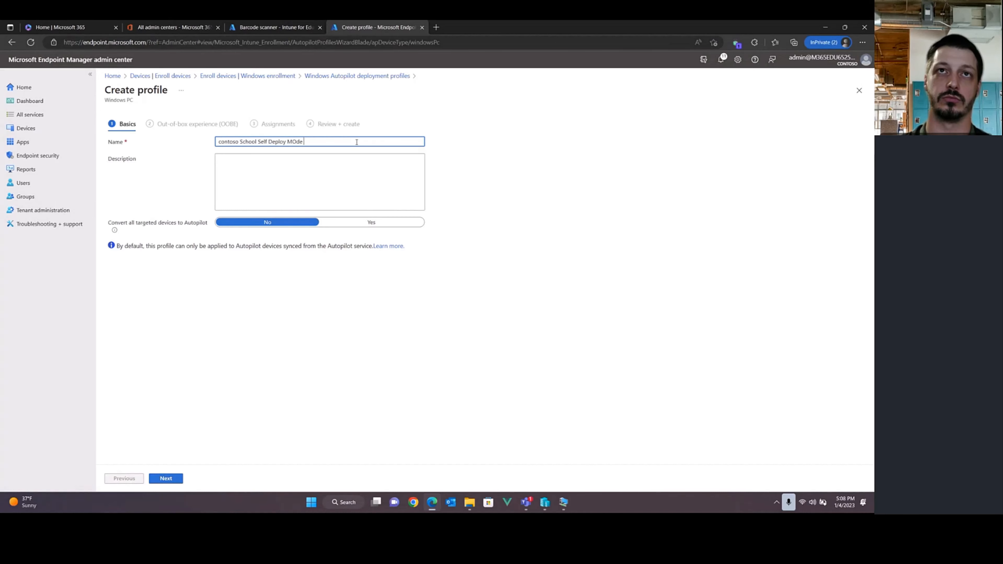
text(AutoPilot)
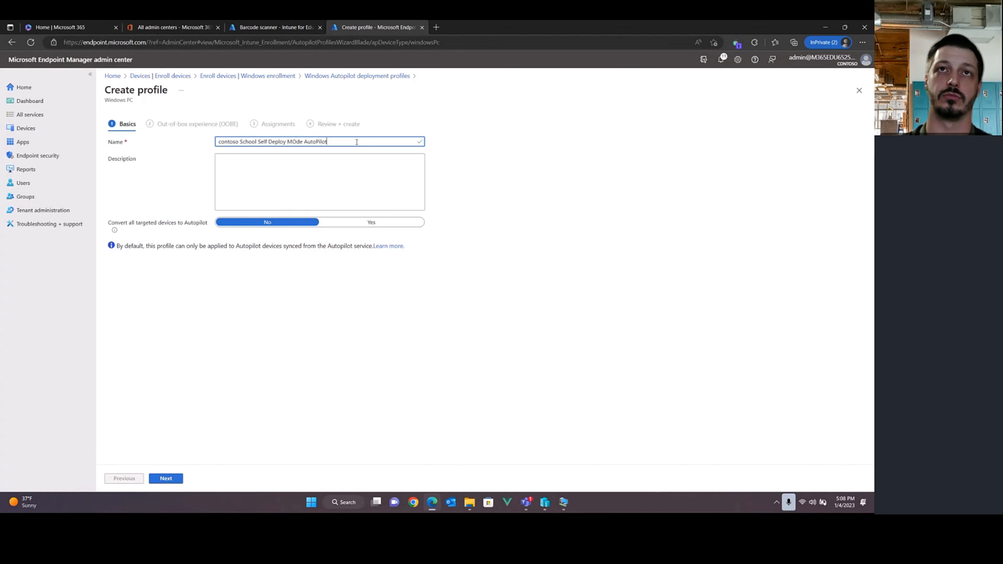
text( Profile)
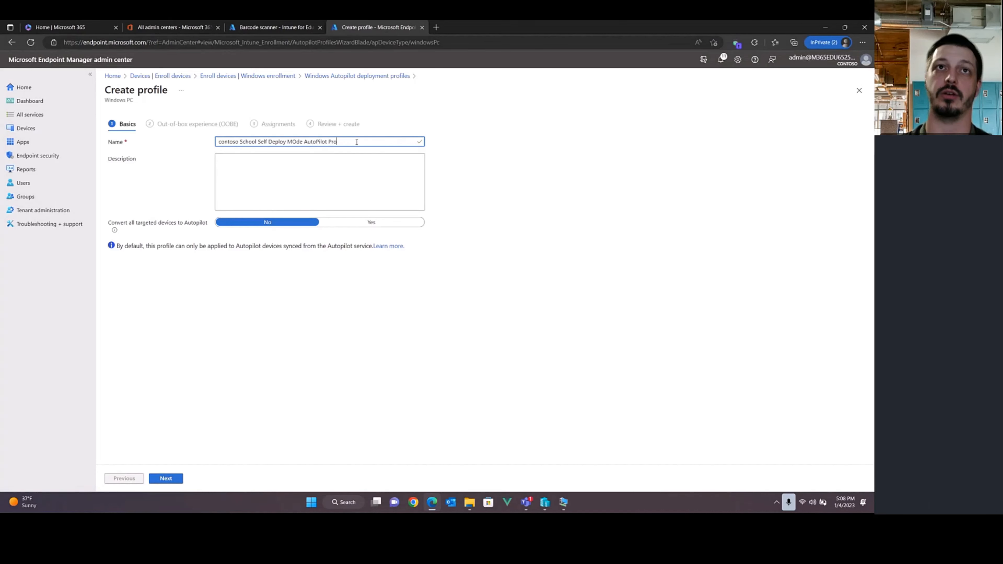
click(294, 142)
key(BackSpace)
text(o)
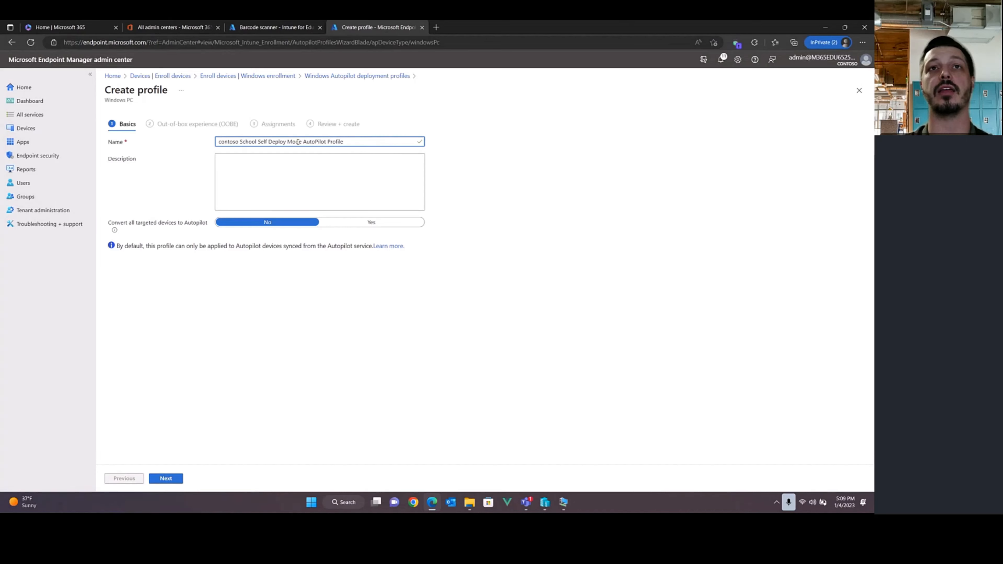
click(221, 143)
key(BackSpace)
text(C)
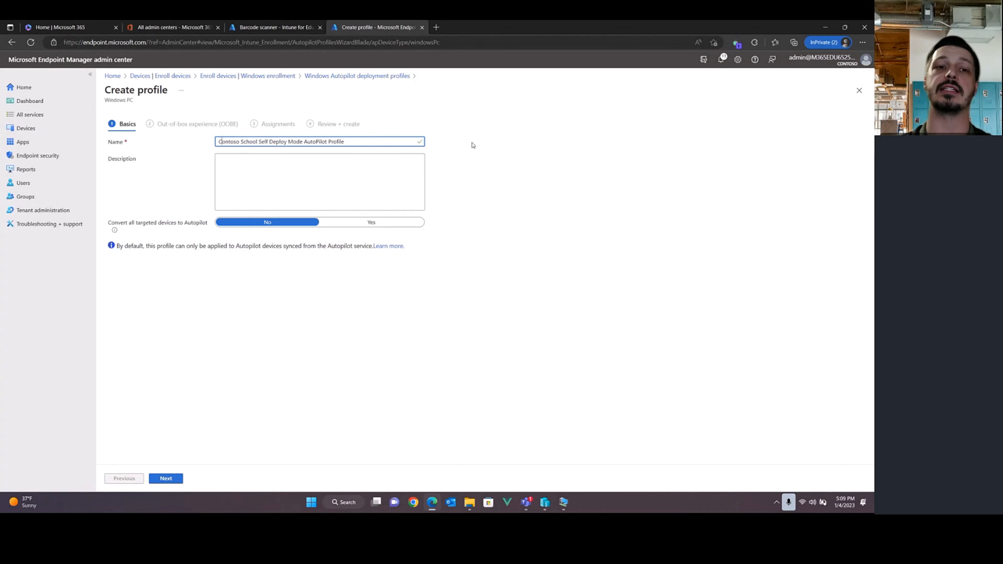
click(473, 145)
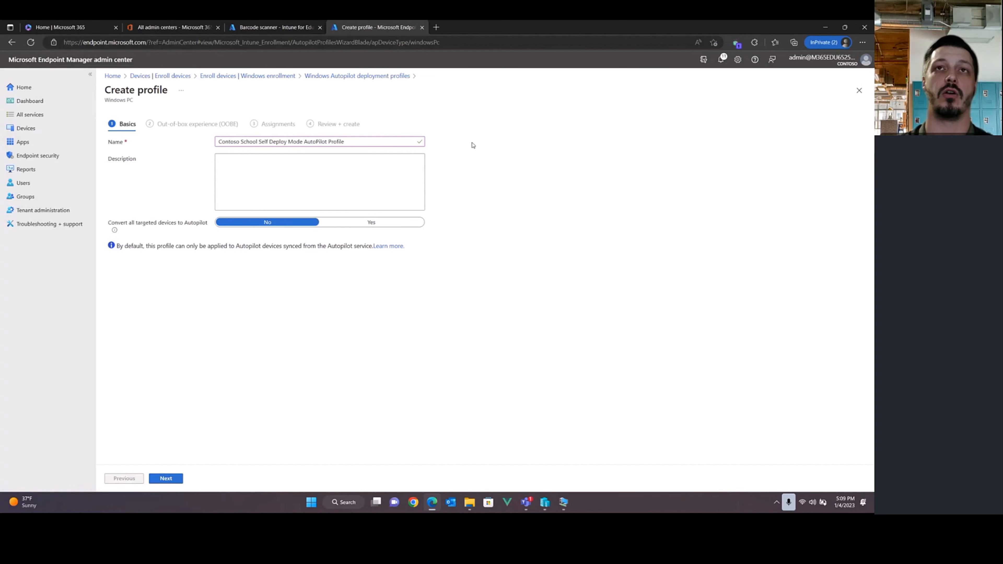
- Set the profile description to "This is intended for shared devices such as Labs, Kiosk devices, and Shared Laptop carts."
click(371, 175)
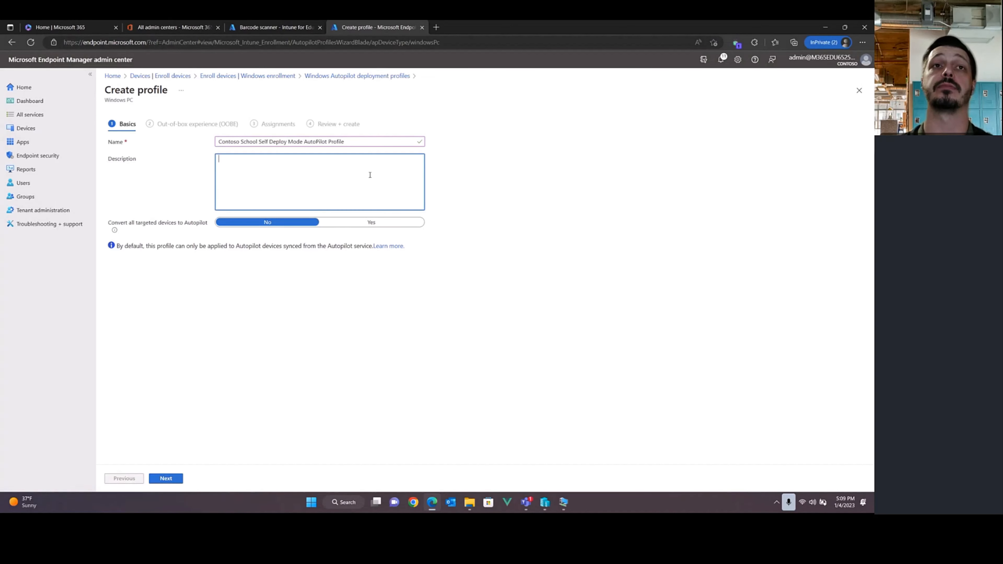
text(This isi inte)
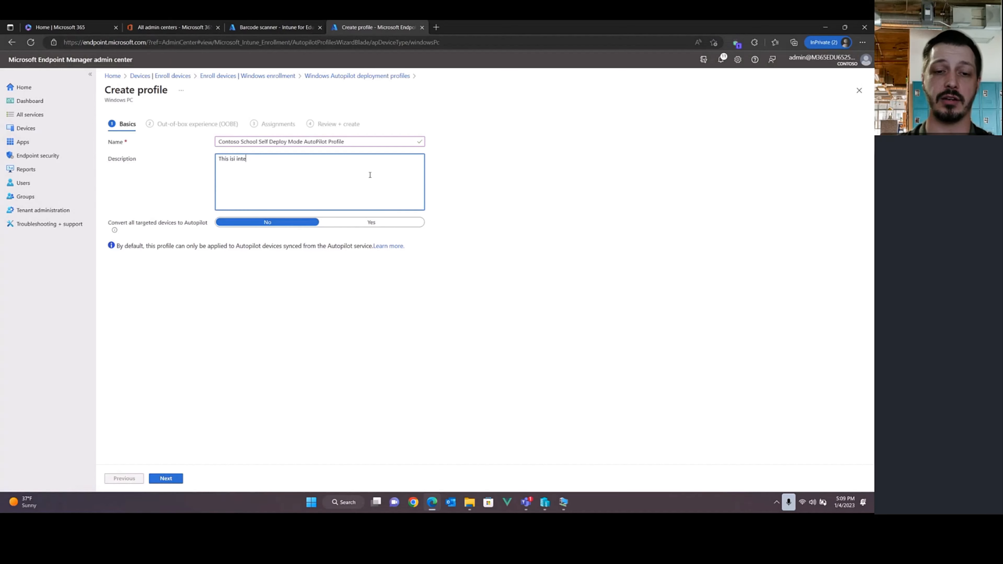
text(nded)
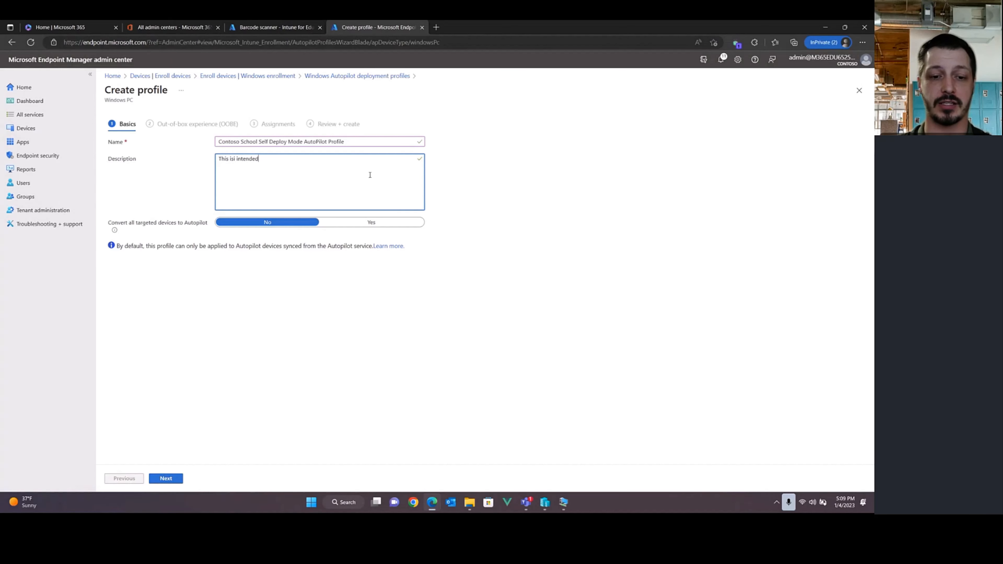
text(hared)
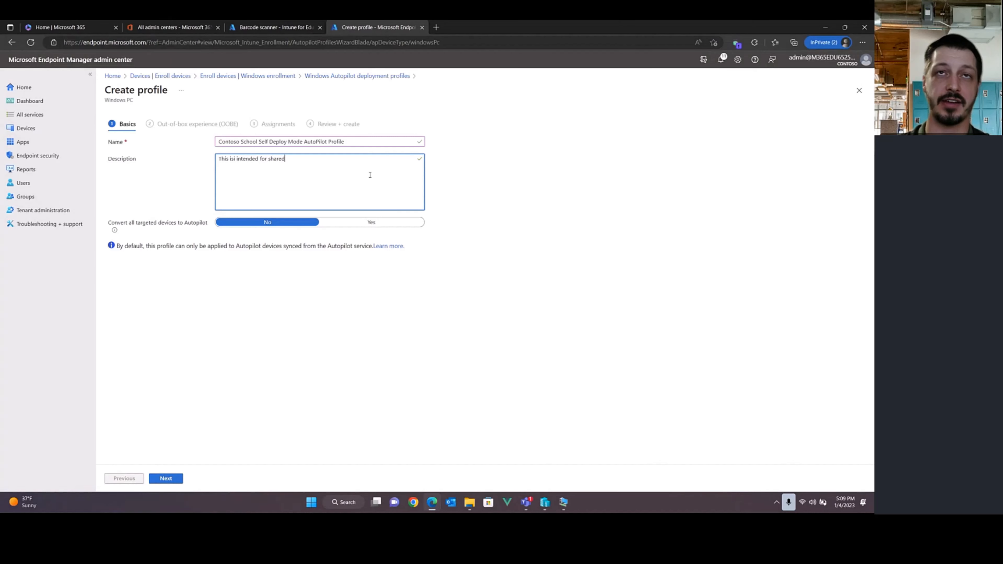
text( devices such a)
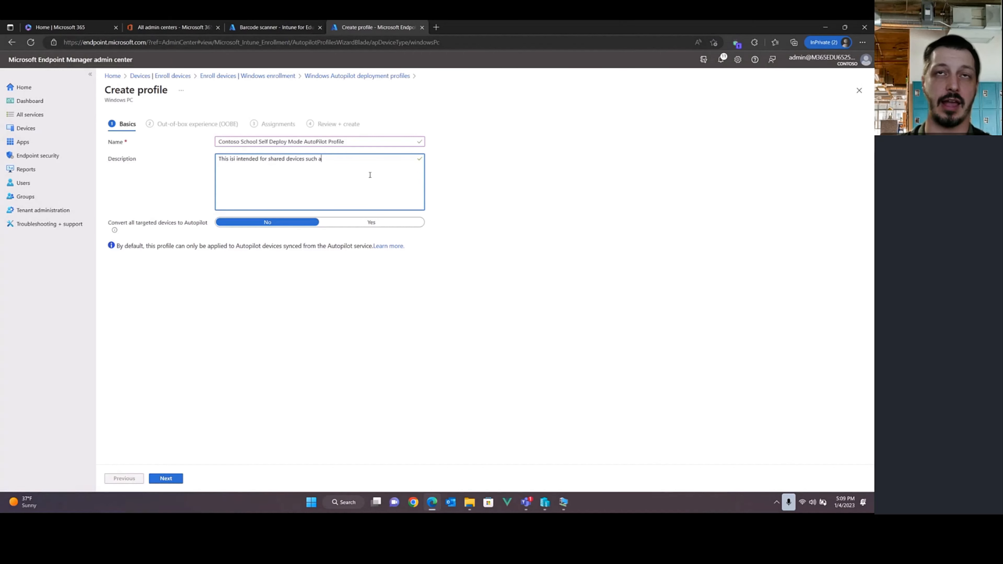
text(s Labs)
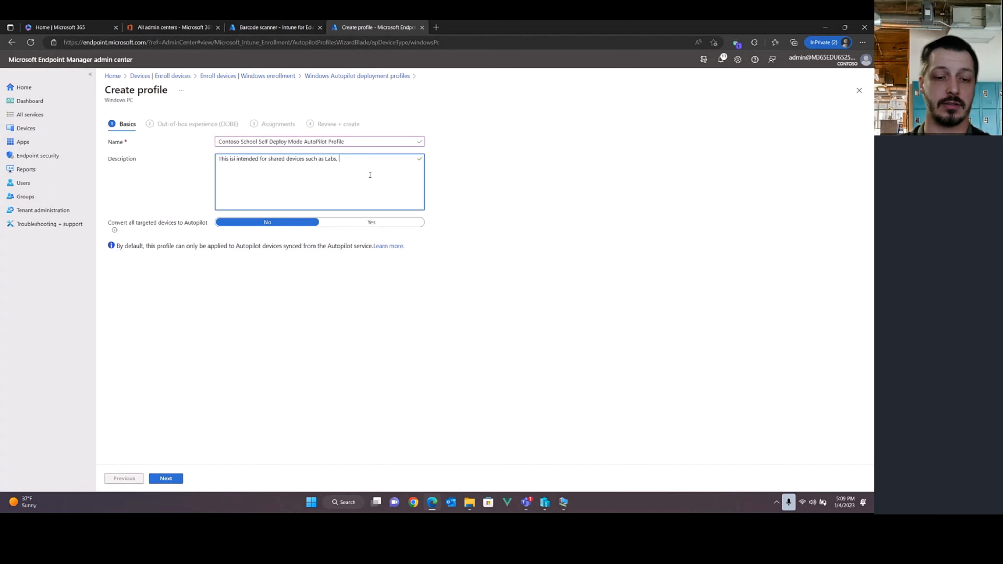
text(, Kiosk)
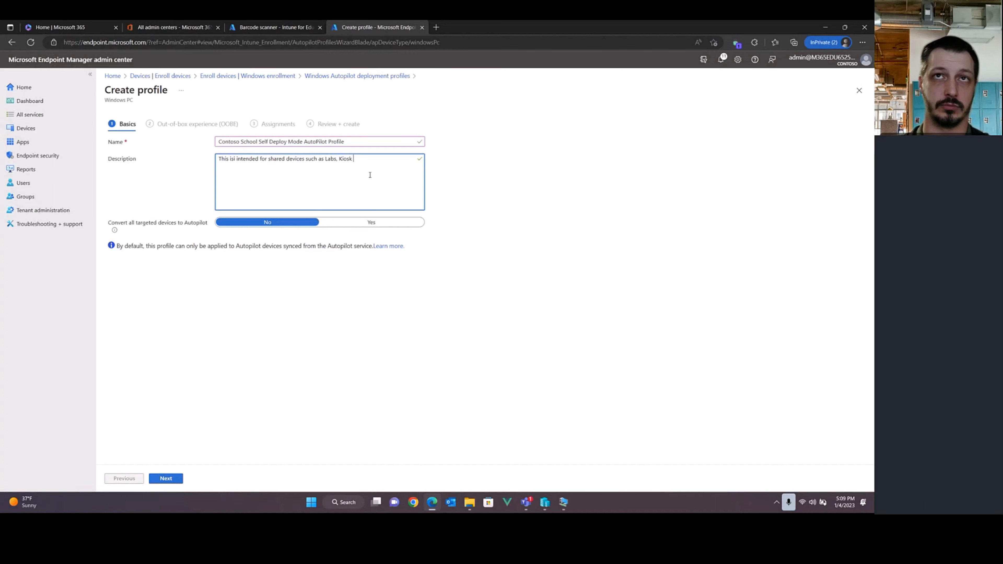
text( devices, and )
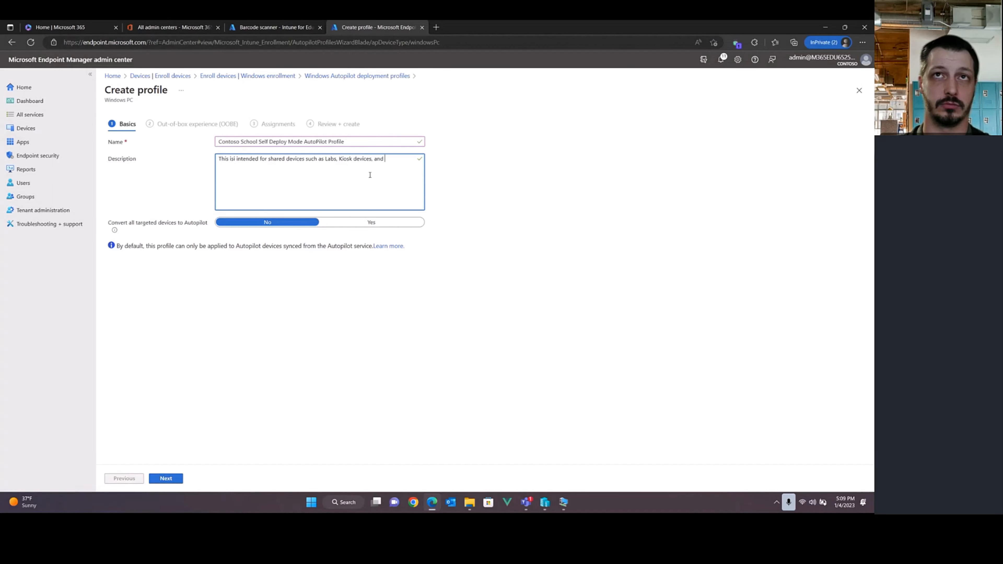
text(Shared Laptop)
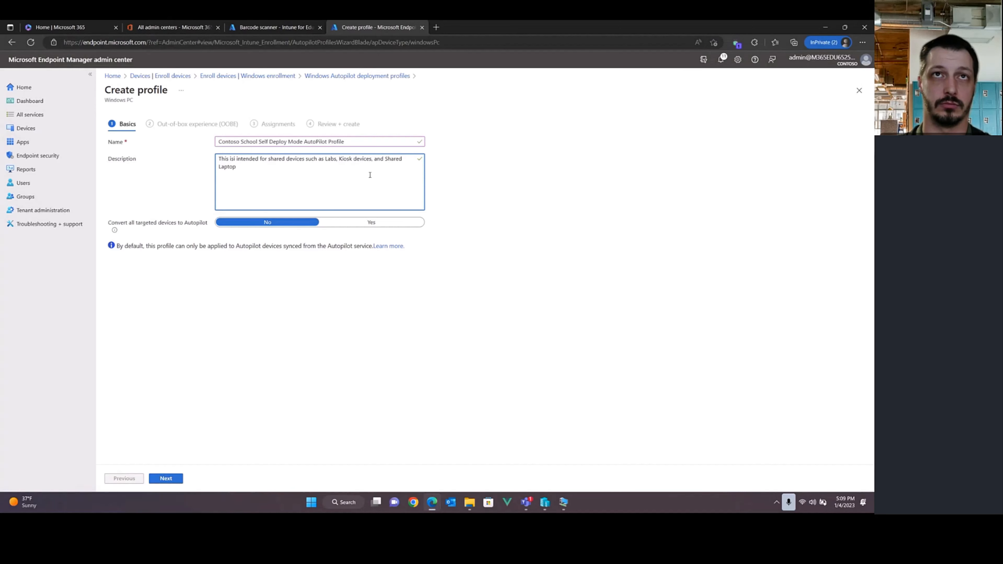
text( C carts)
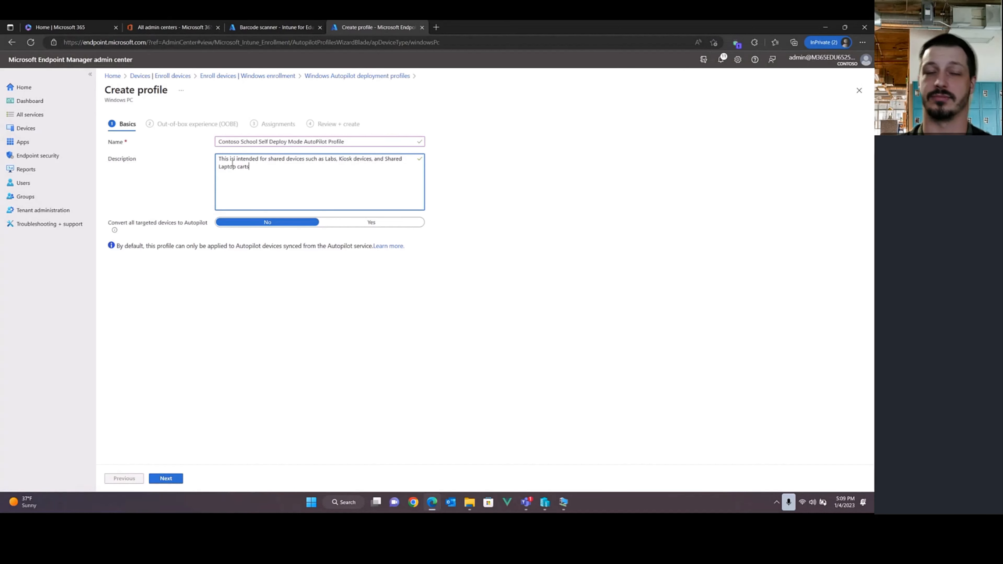
click(235, 160)
key(BackSpace)
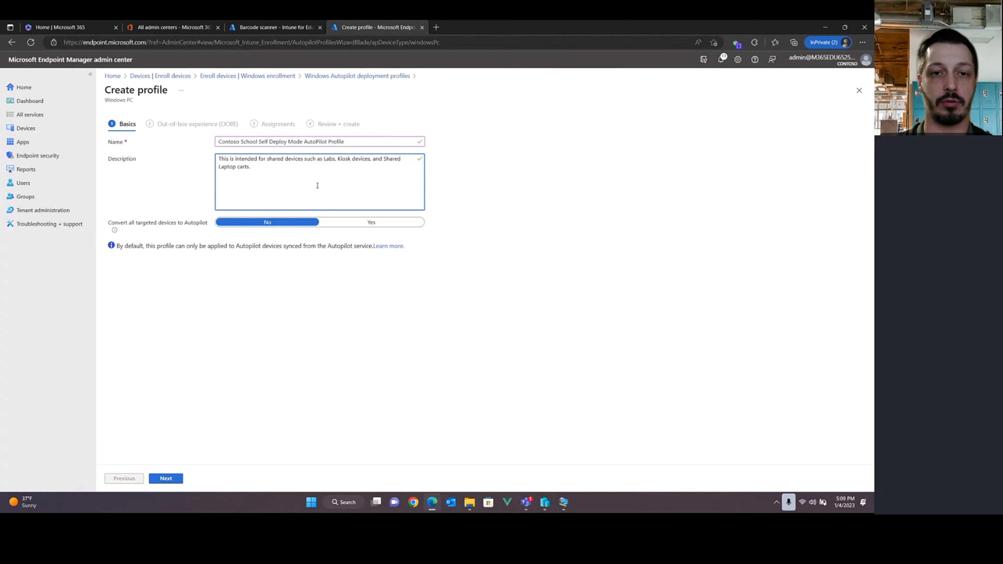
click(300, 302)
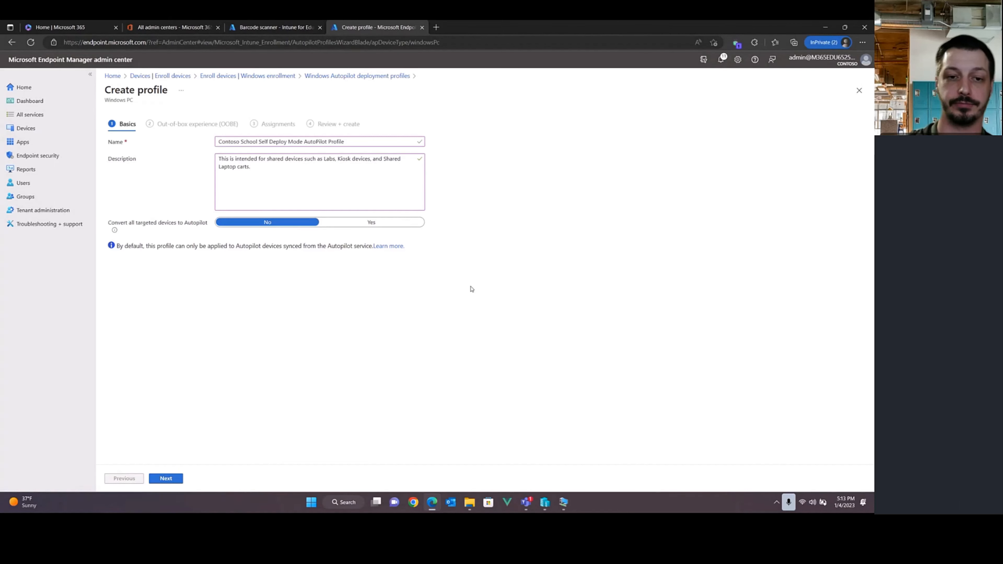
- In the out-of-box experience settings, set the deployment mode to Self-Deploying (preview) and the language to English (United States)
click(171, 480)
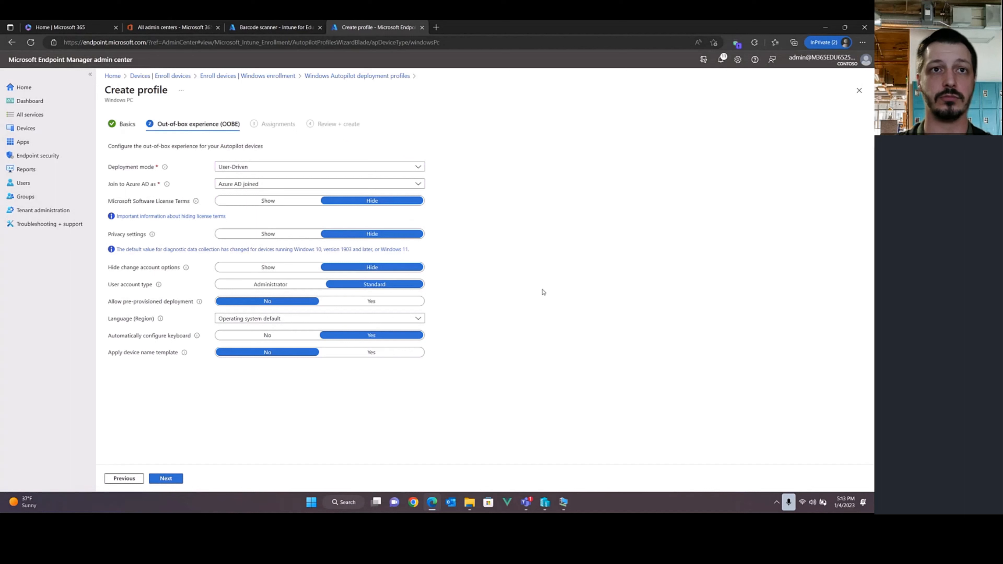
click(421, 167)
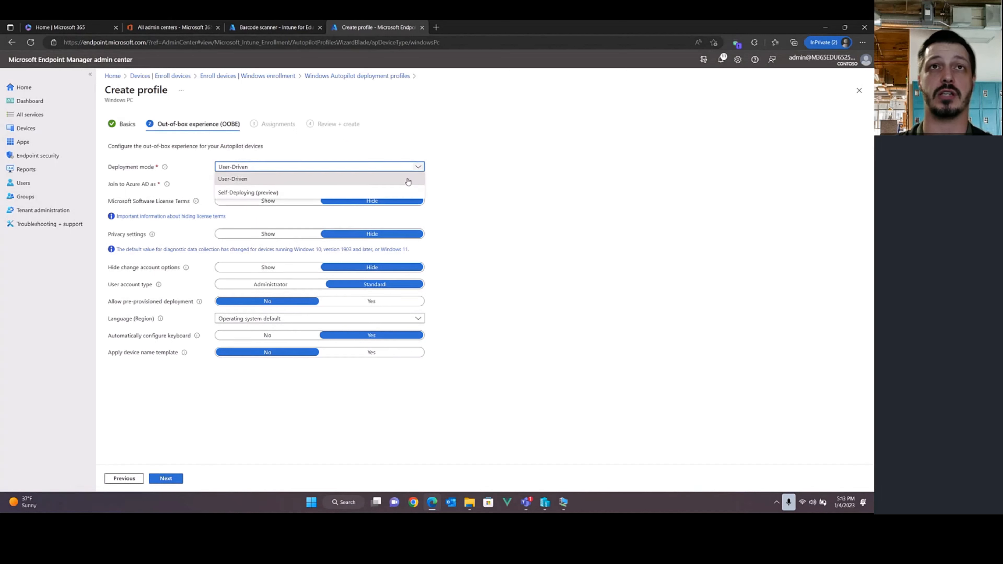
click(400, 193)
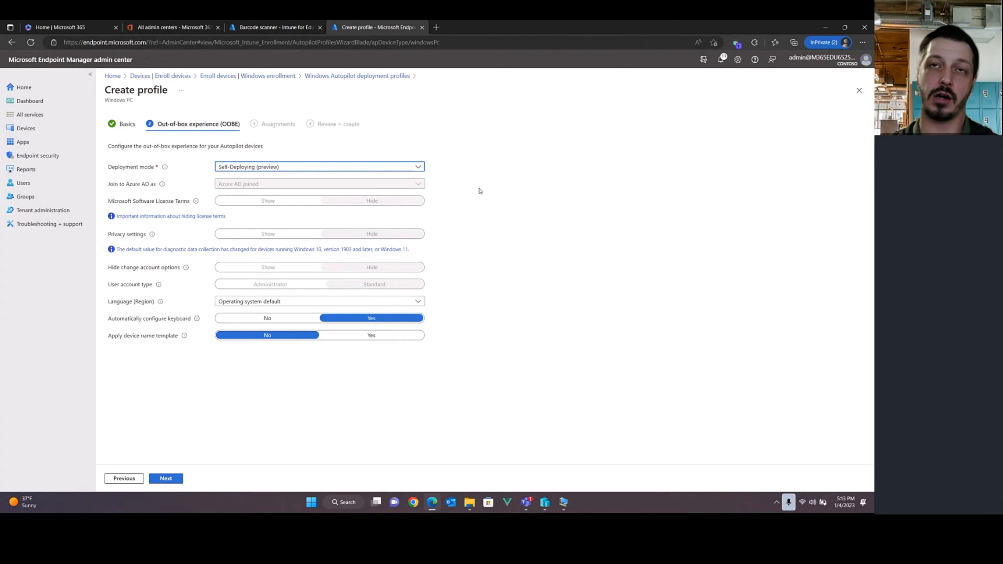
click(419, 301)
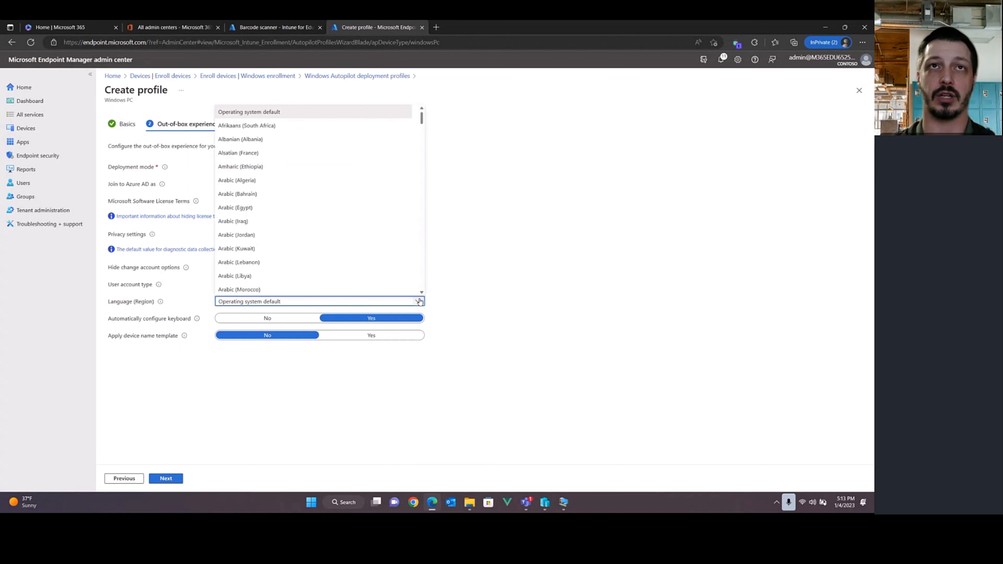
scroll(366, 244, down, 4)
scroll(365, 244, down, 15)
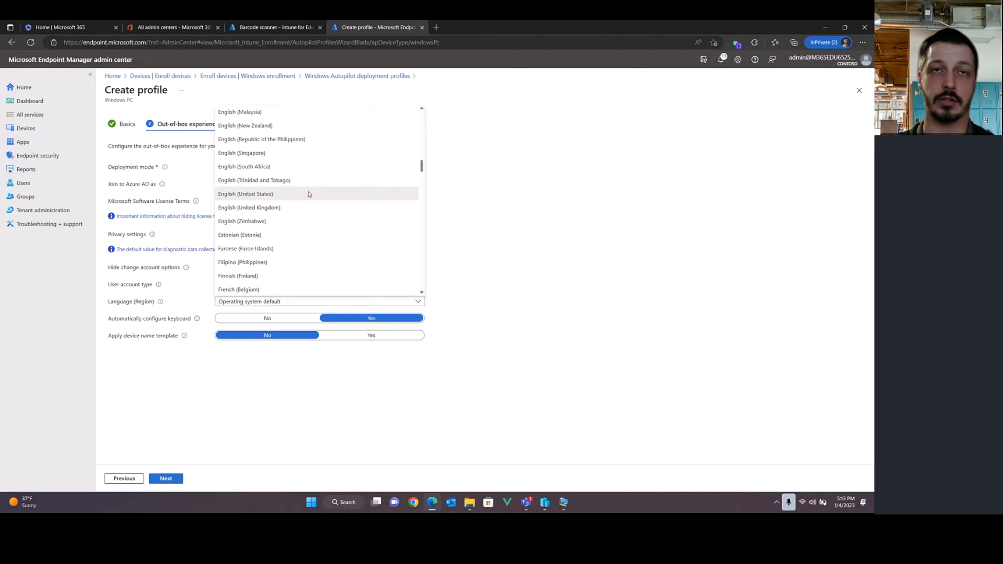
click(308, 194)
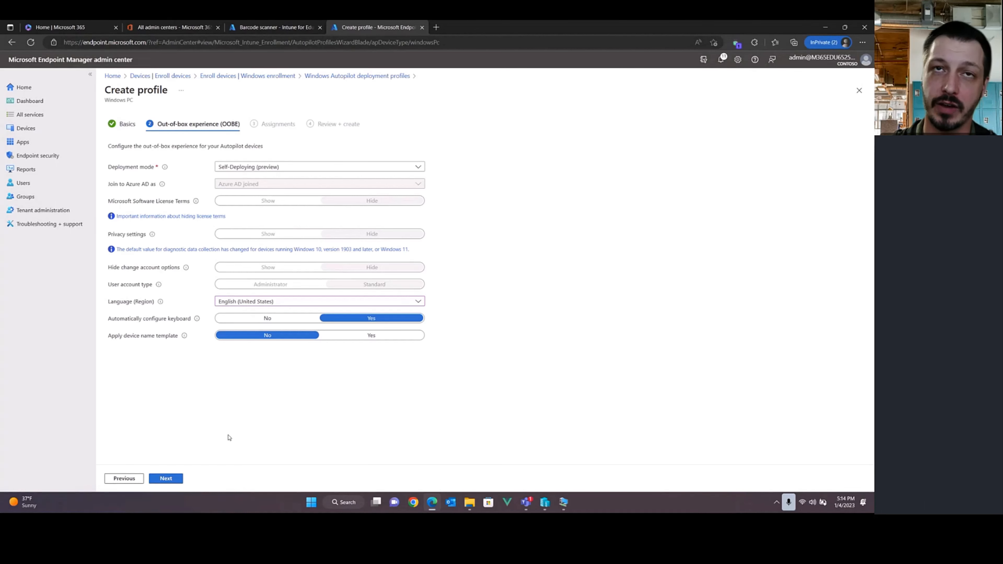
- Enable the device name template for the profile and set the name pattern to CTO-%SERIAL%
click(377, 335)
click(312, 395)
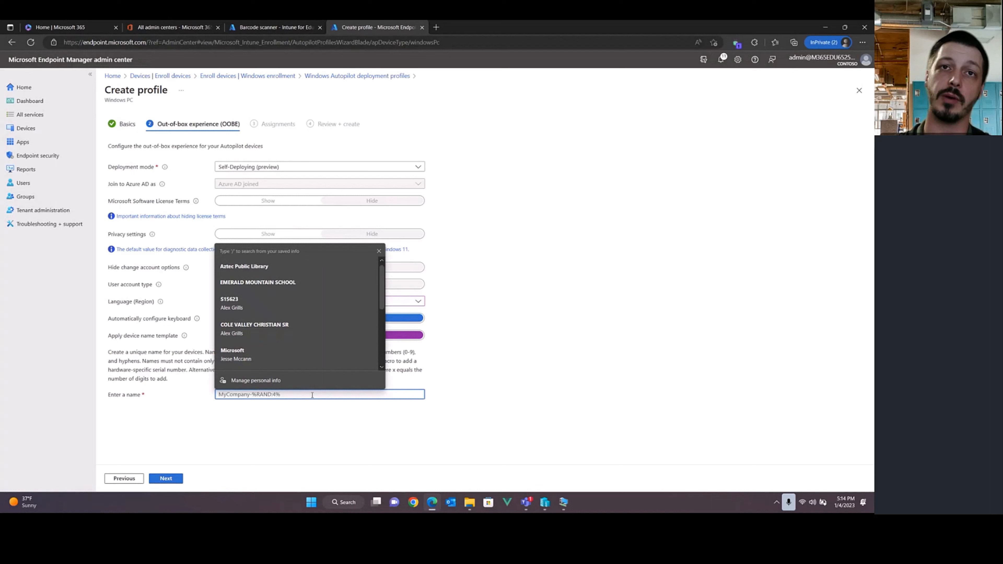
click(379, 252)
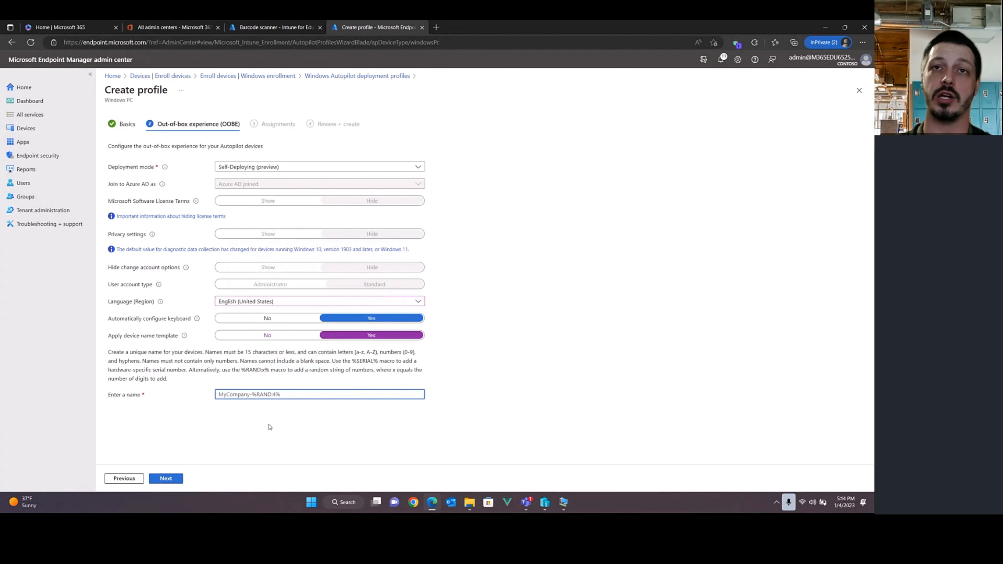
text(CT)
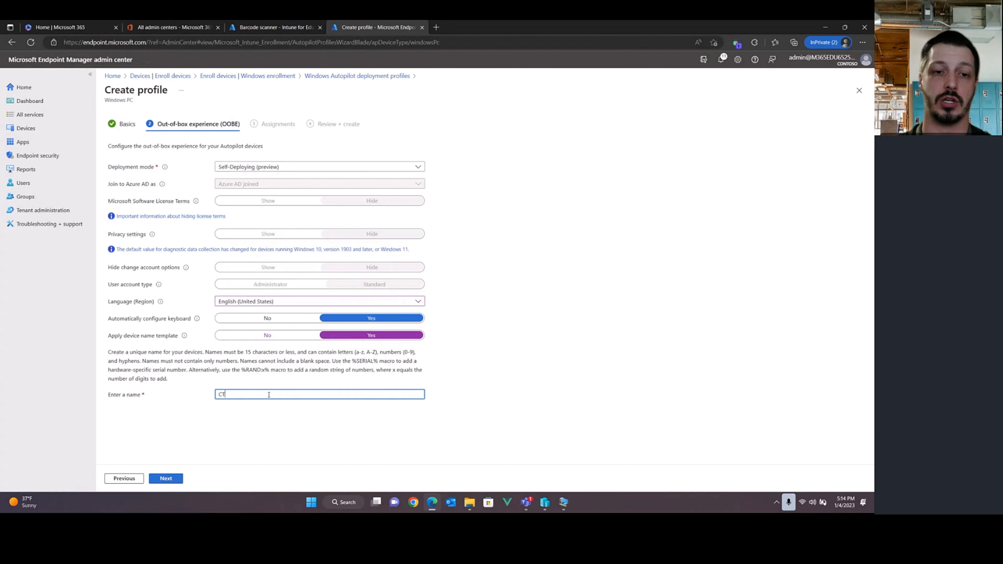
text(O)
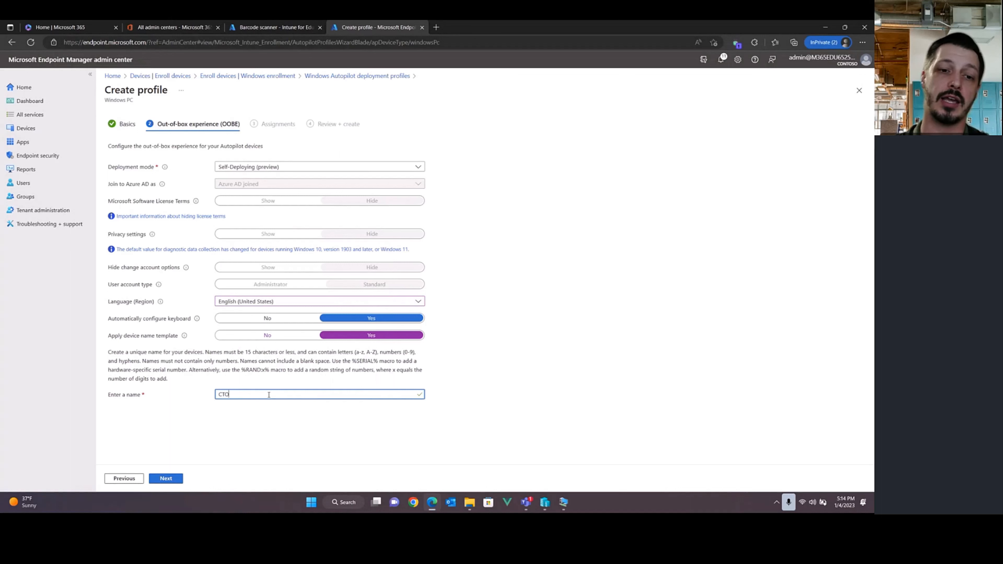
text(%SERI)
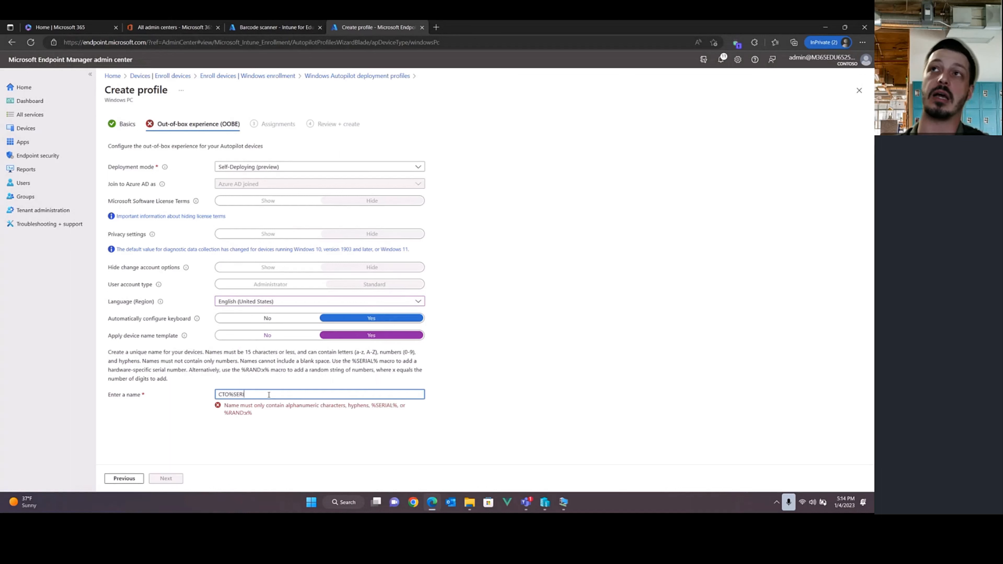
text(AL%)
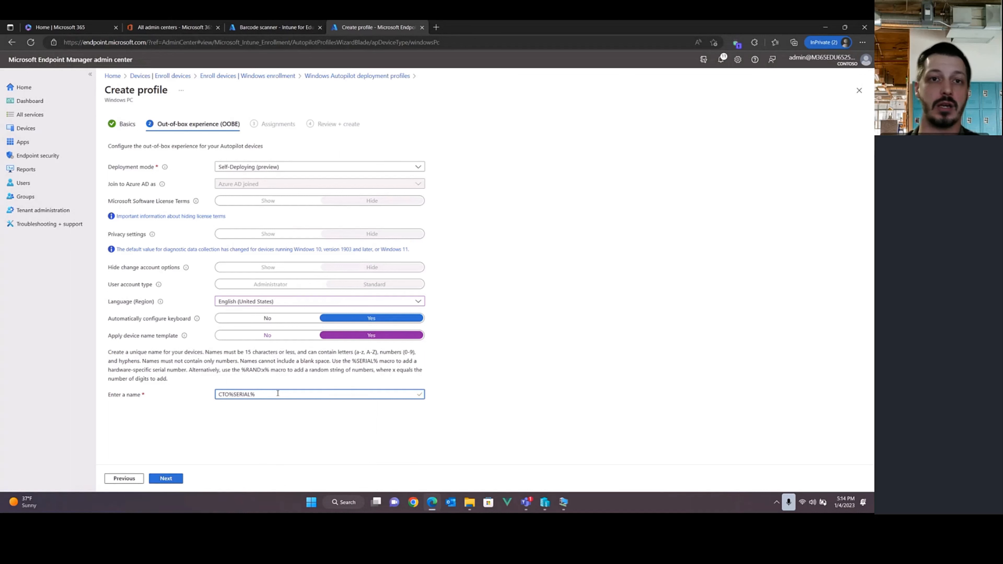
click(204, 445)
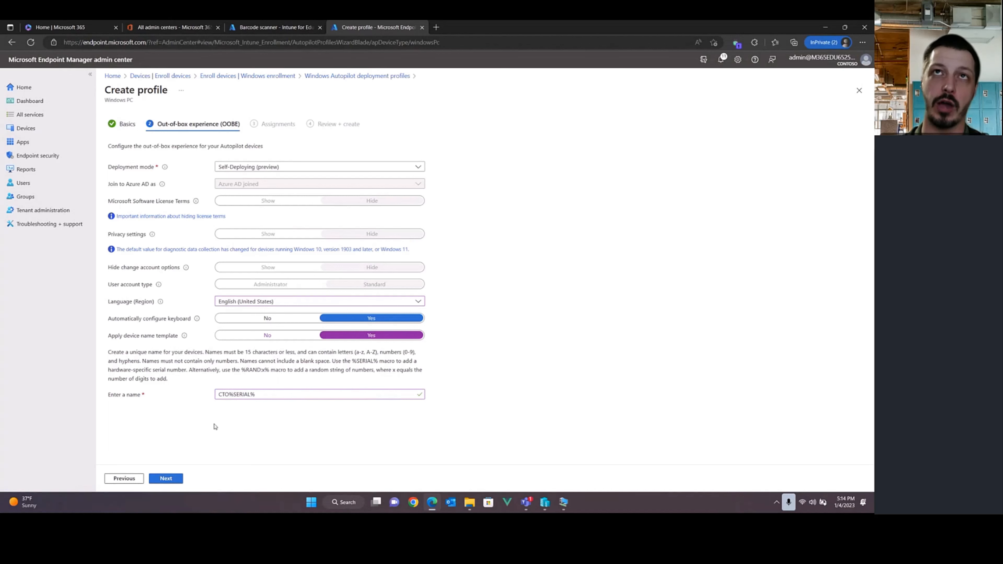
click(229, 395)
text(-)
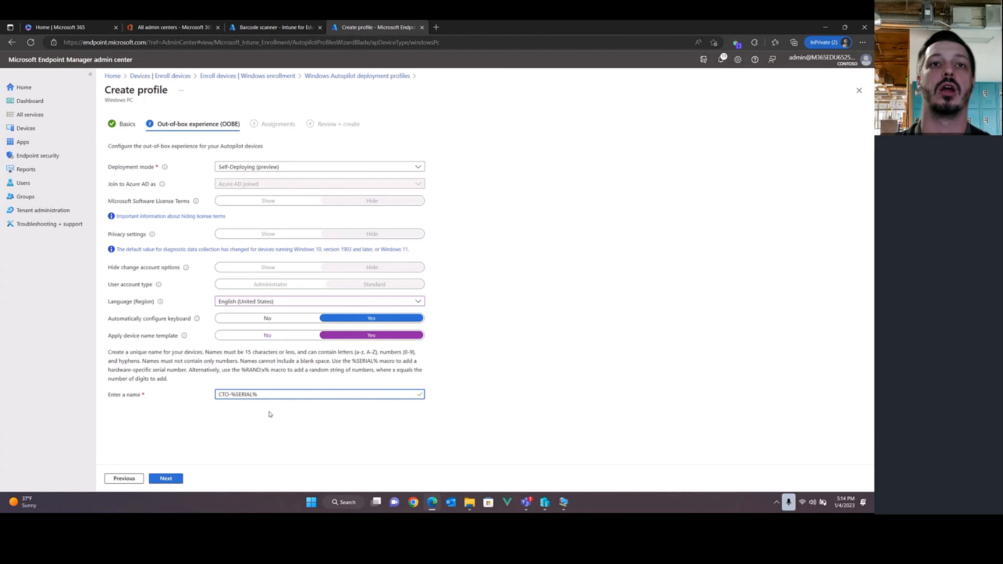
click(241, 434)
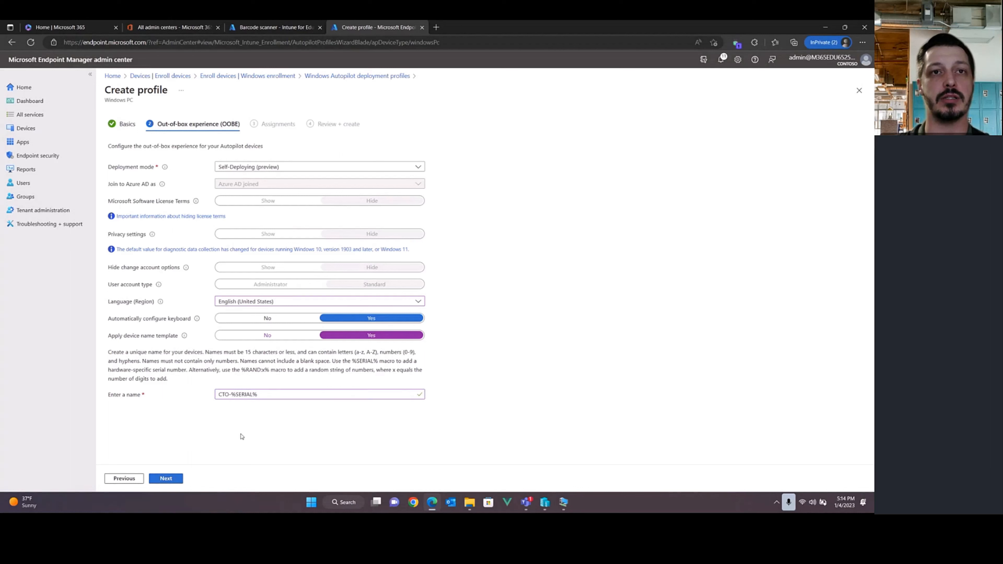
- Continue to the assignments, search the groups for "Pilot" and include the Self Deploy Enrollment Pilot group
click(165, 479)
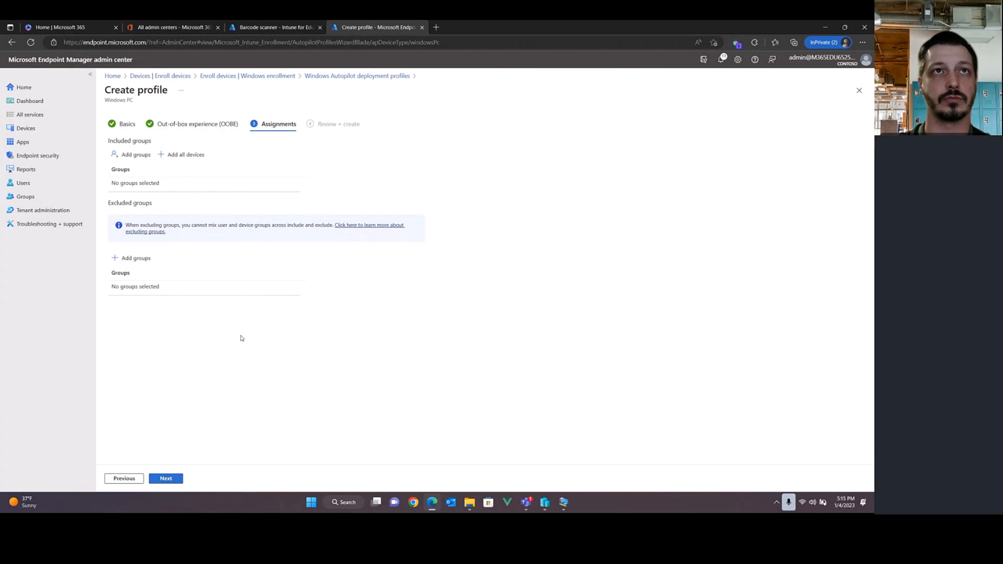
click(134, 155)
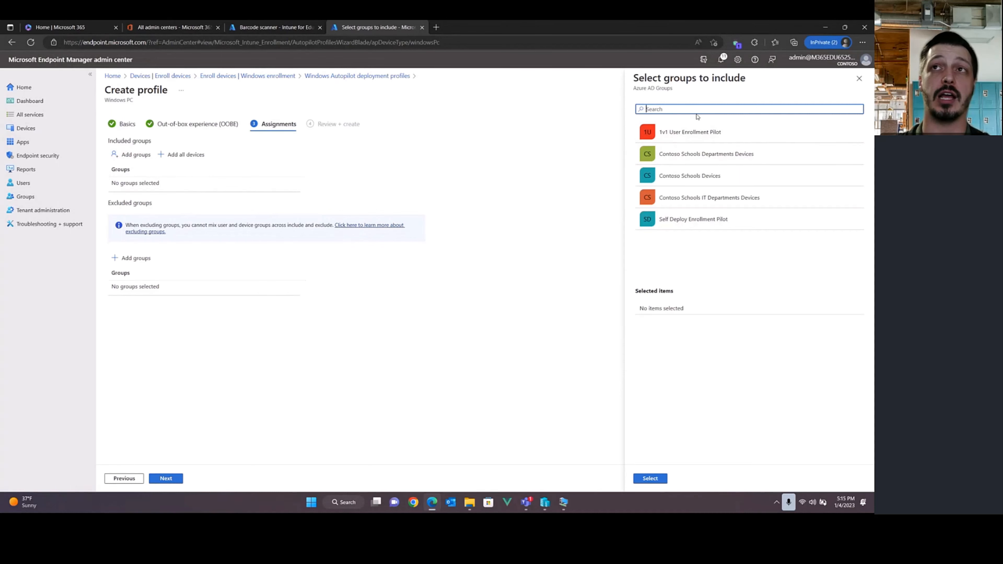
text(Pilot)
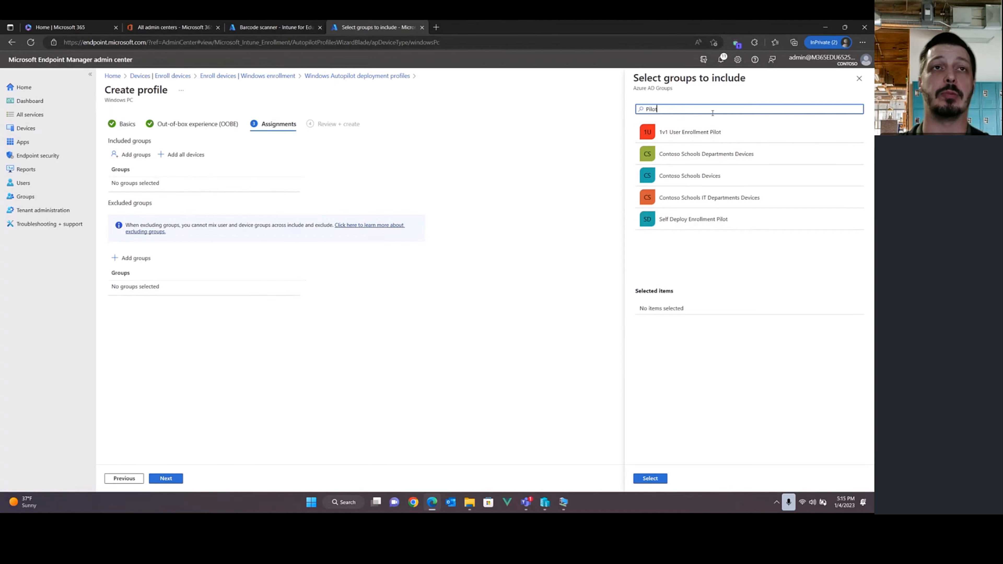
click(711, 154)
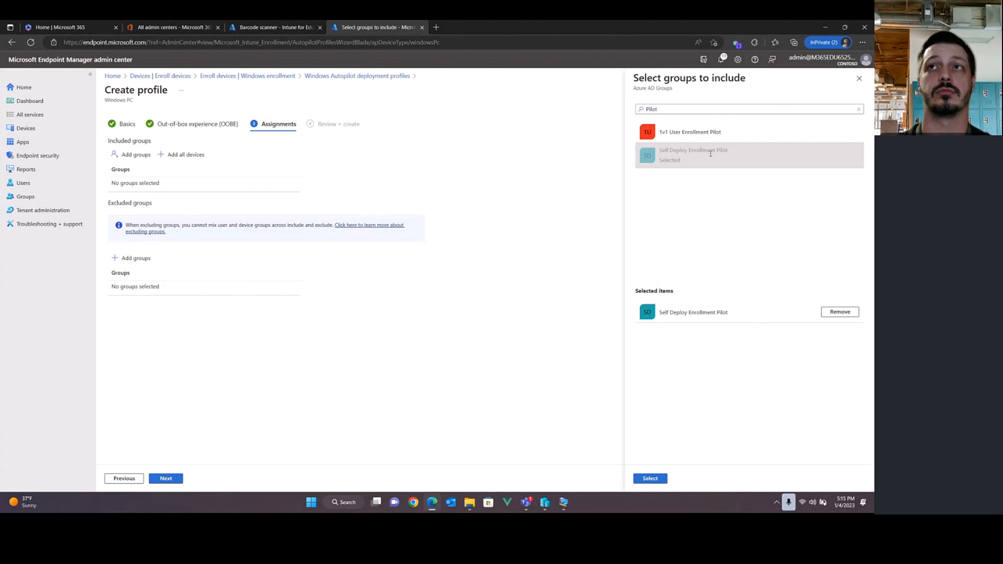
click(656, 479)
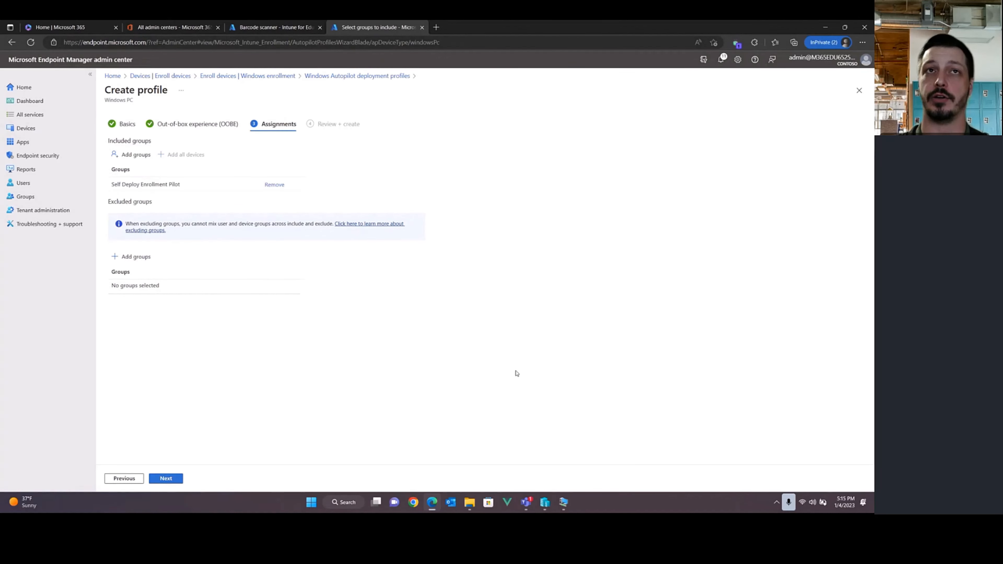
- Proceed to the profile review, create the self-deploying Autopilot profile and dismiss the resulting notifications
click(166, 479)
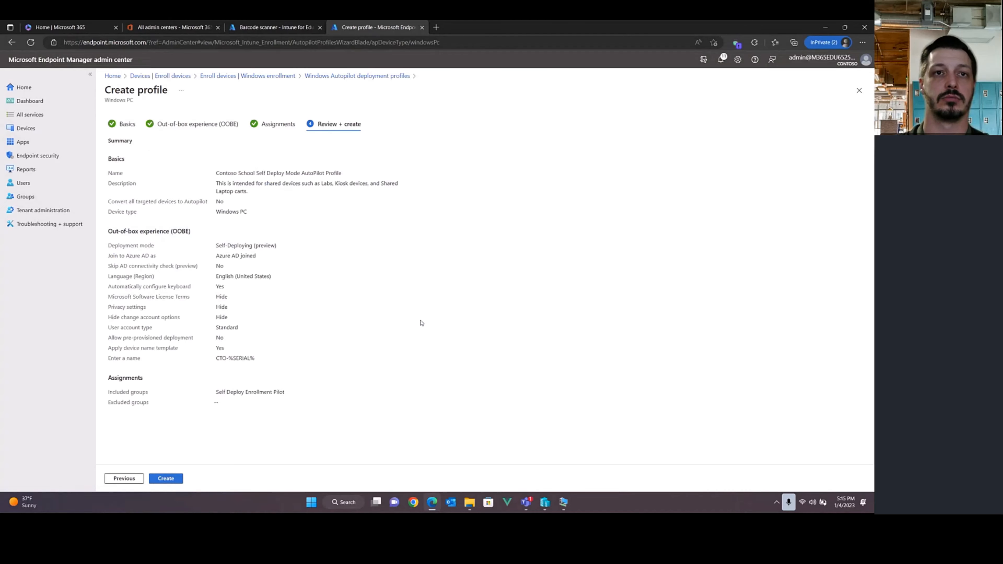
click(167, 479)
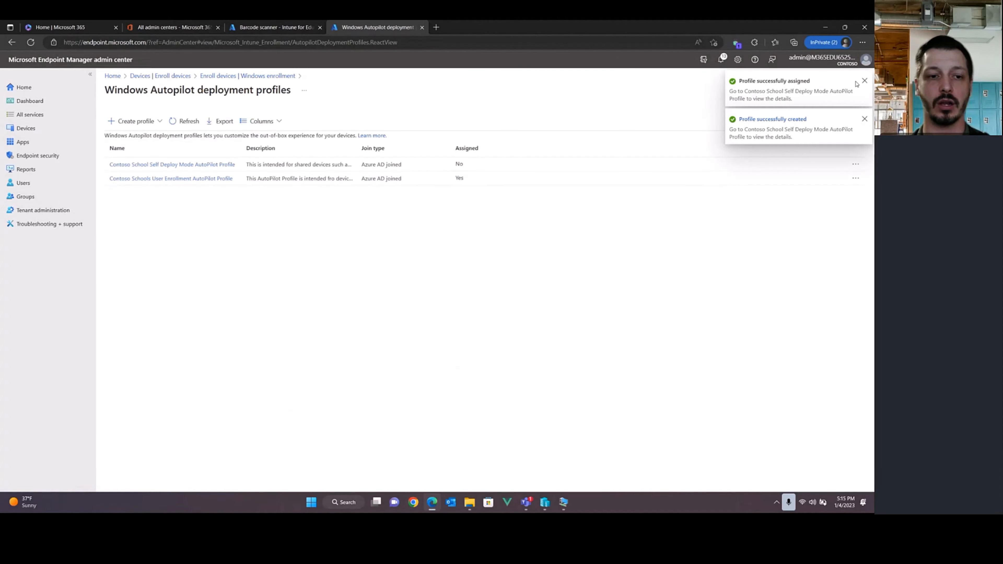
click(864, 82)
click(864, 82)
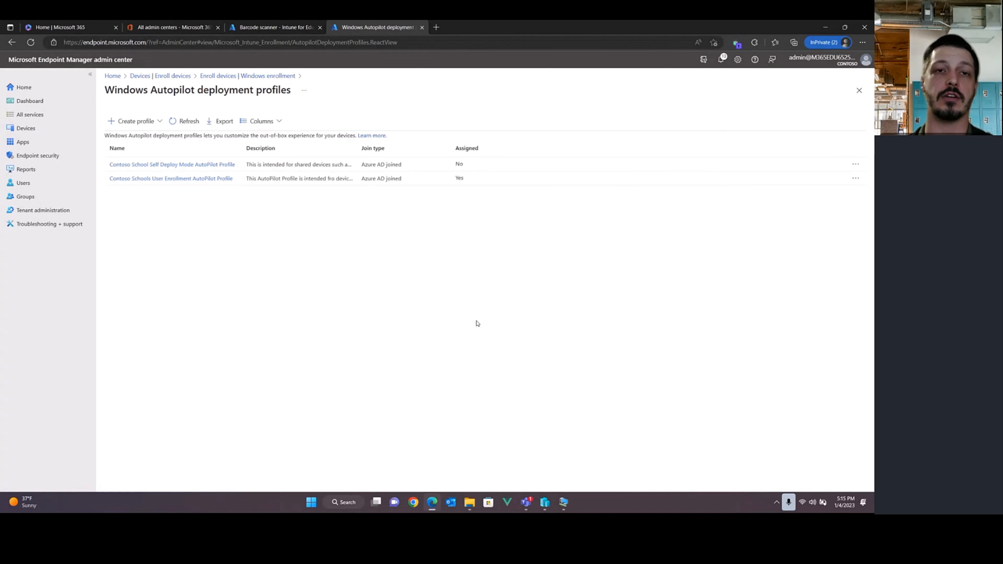
- Open the Windows Autopilot devices list under Windows enrollment and view the details of the Faculty-tagged virtual machine
click(37, 129)
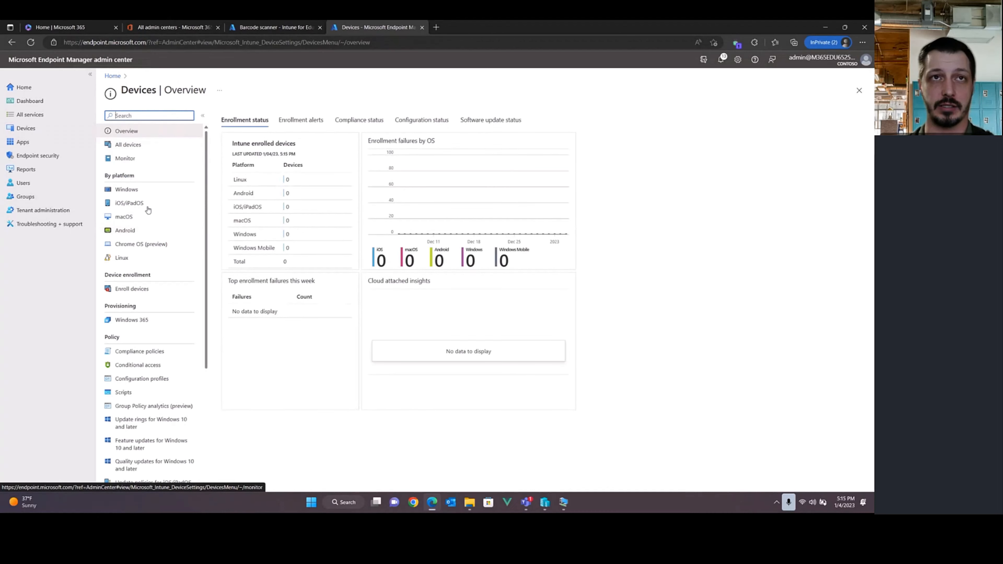
click(140, 293)
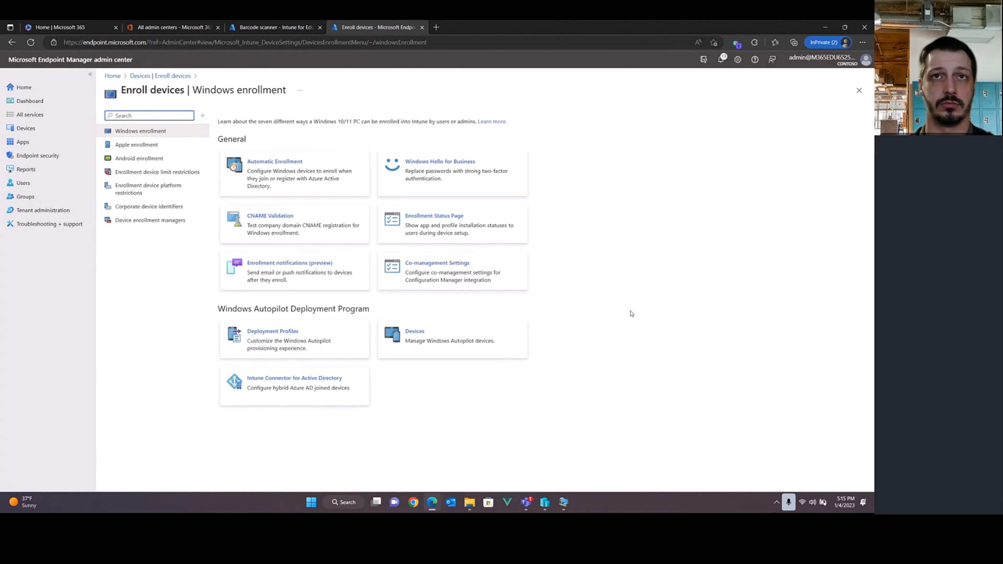
click(436, 339)
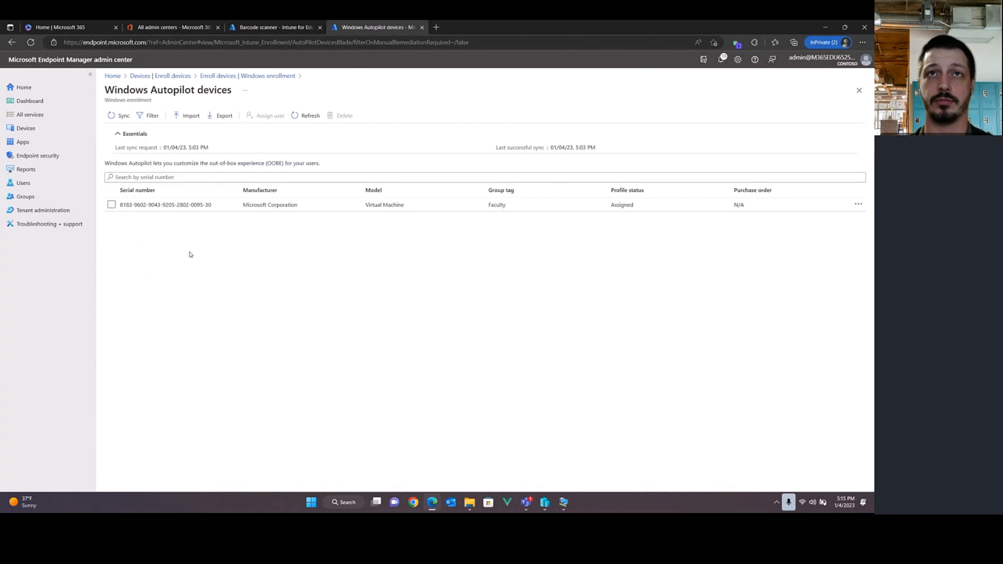
click(182, 205)
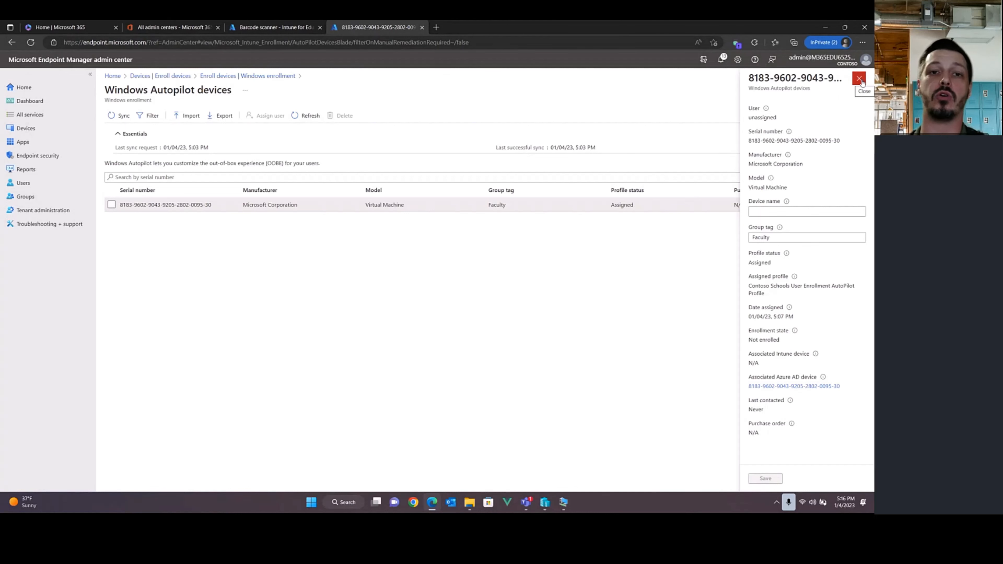
- Open portal.azure.com in a new browser tab and go to the Azure Active Directory overview for the Contoso tenant
click(436, 27)
text(portal.a)
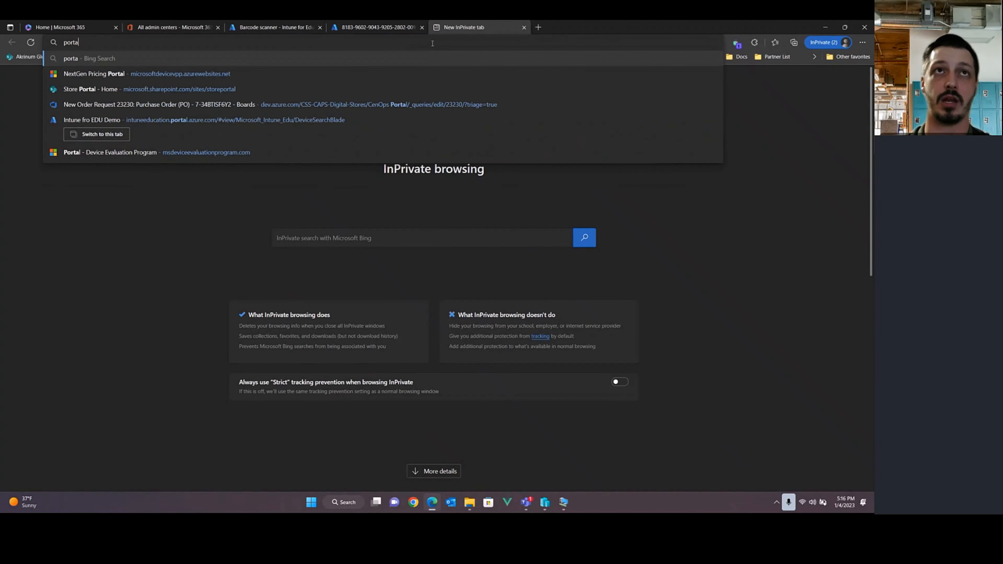
text(zure.)
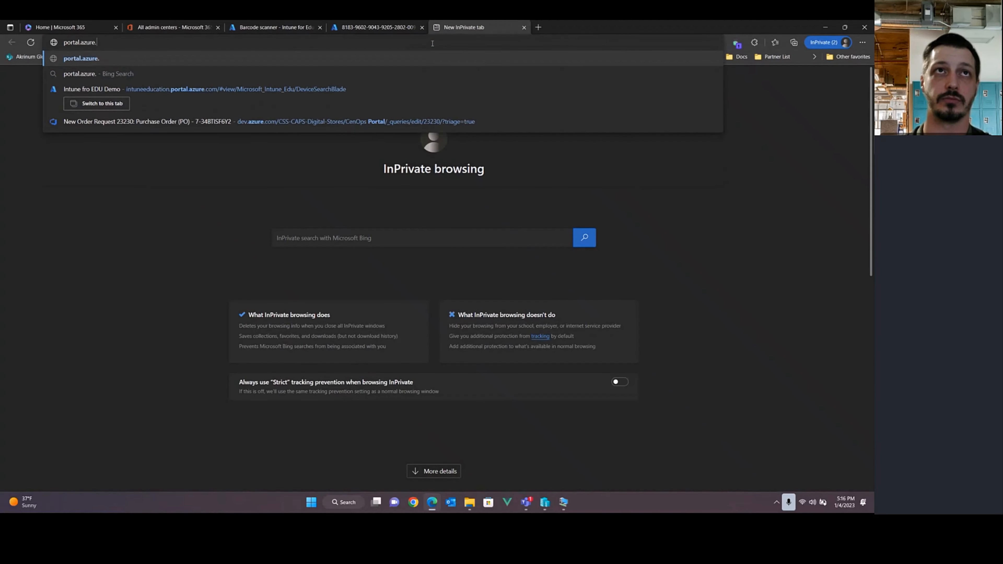
text(com)
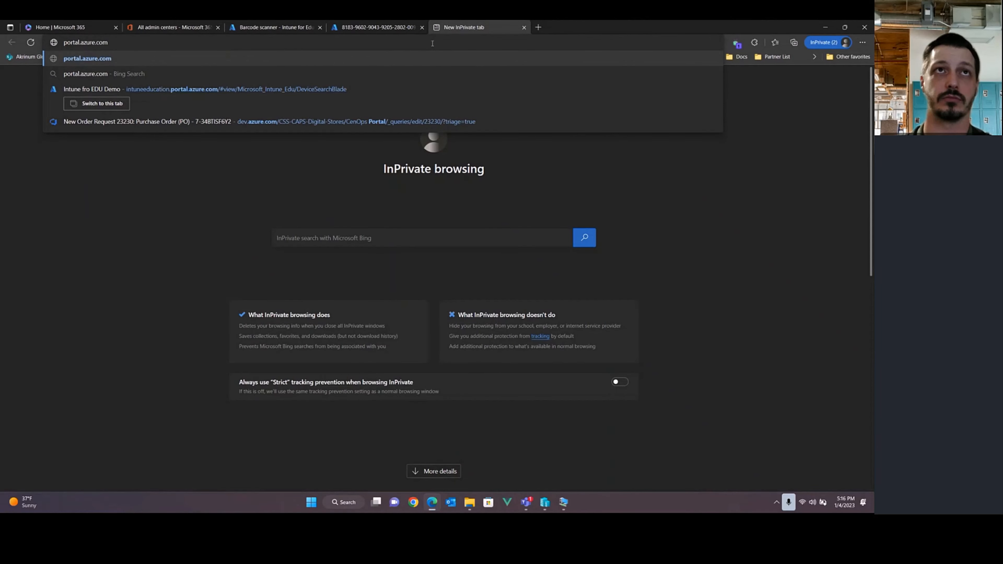
key(Return)
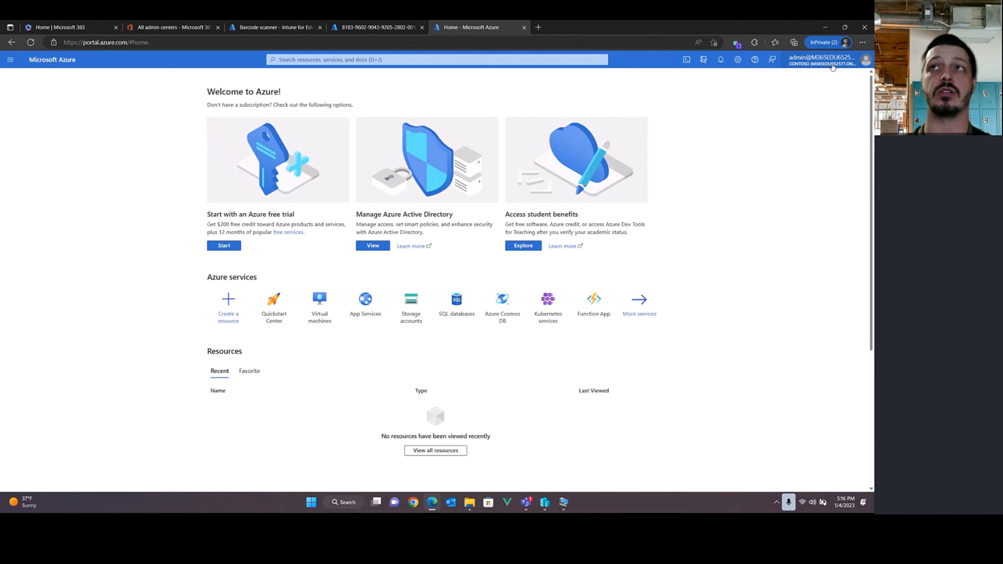
mouse_move(832, 67)
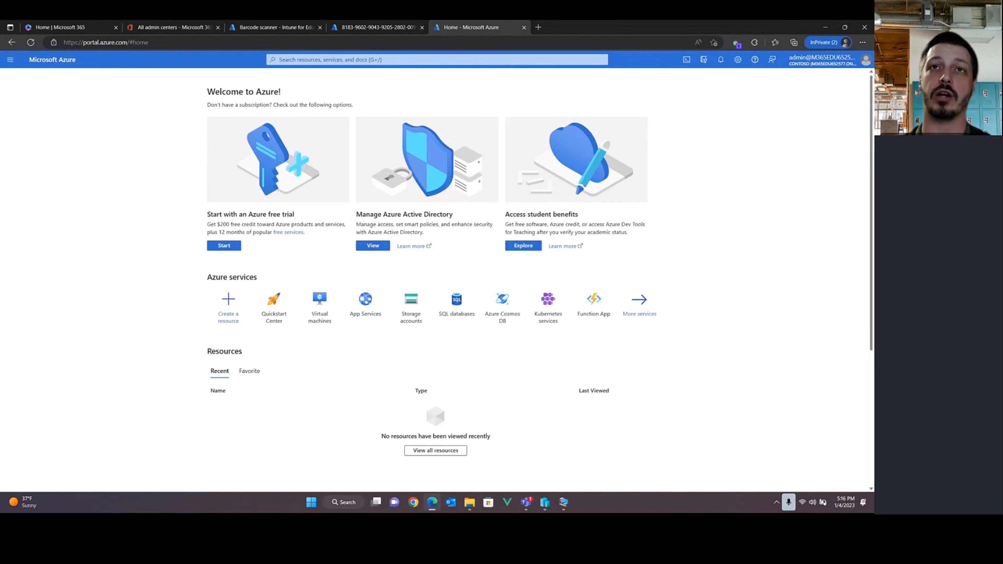
click(387, 247)
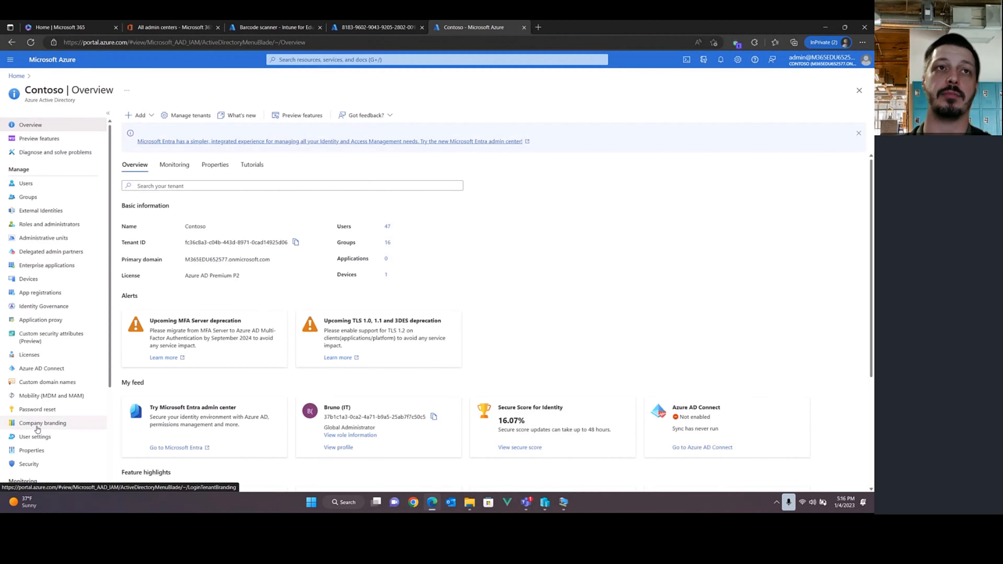
- Check the tenant properties and devices overview, and from the device settings open the management of additional local administrators on Azure AD joined devices
click(31, 450)
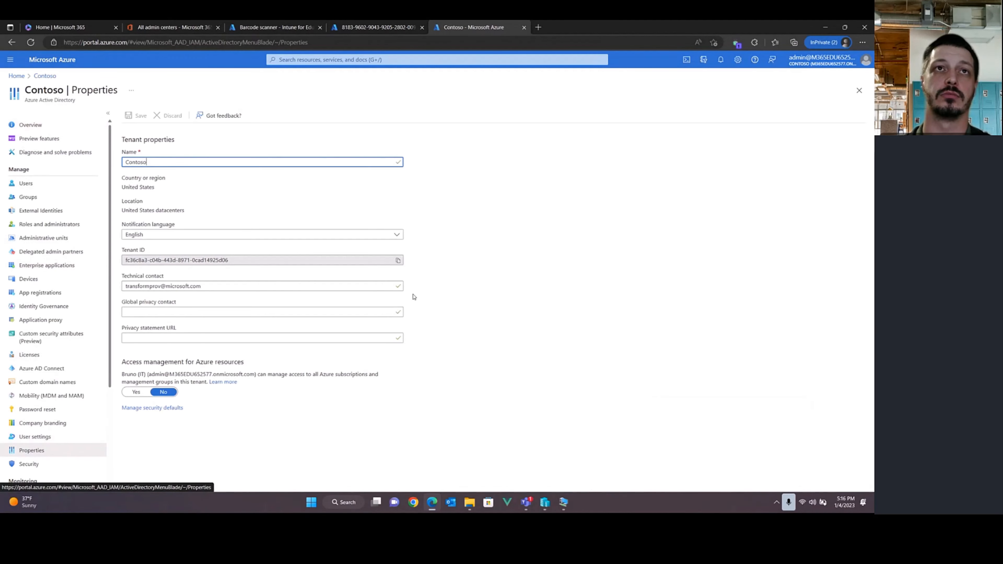
click(468, 232)
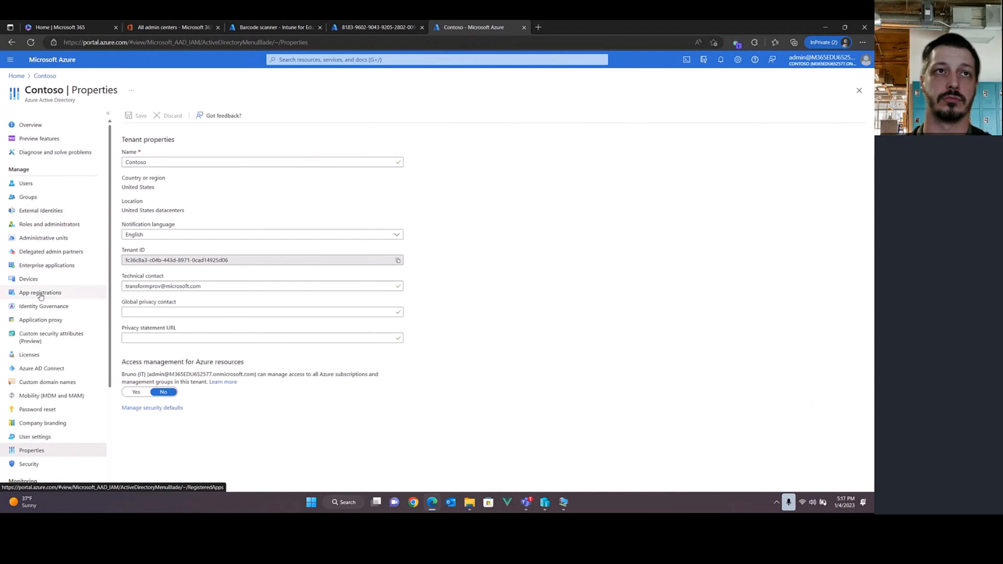
click(38, 279)
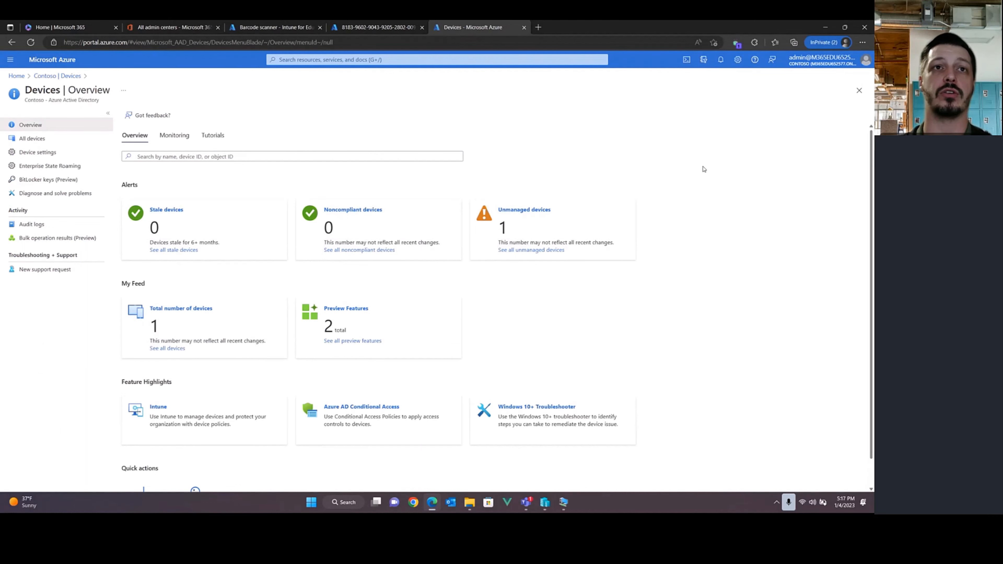
scroll(674, 189, down, 1)
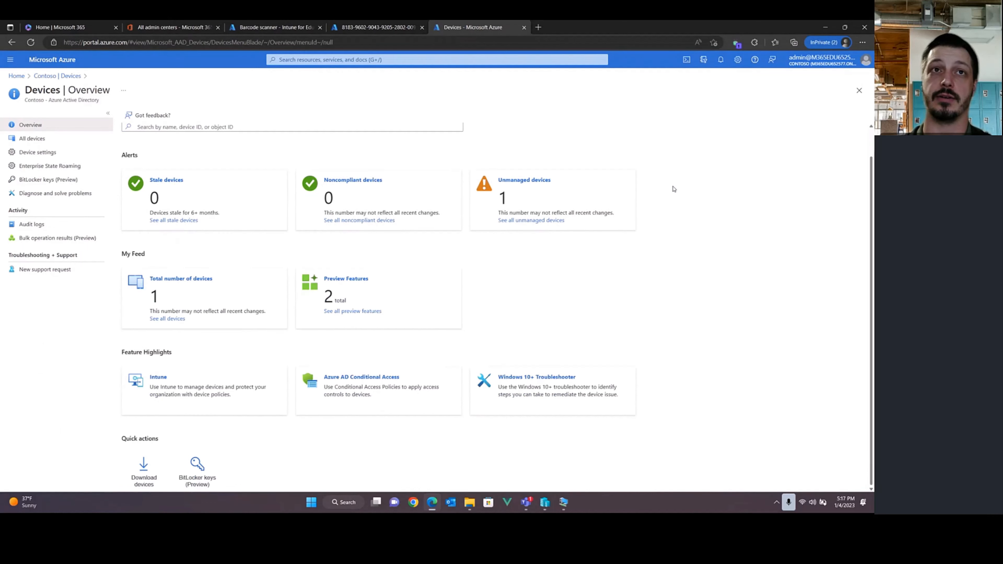
scroll(674, 189, up, 1)
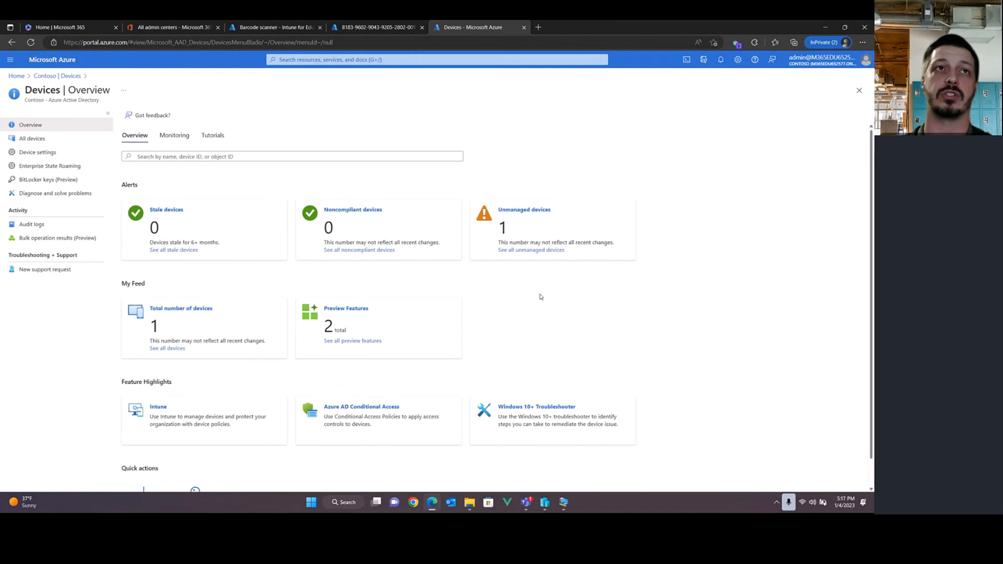
click(35, 153)
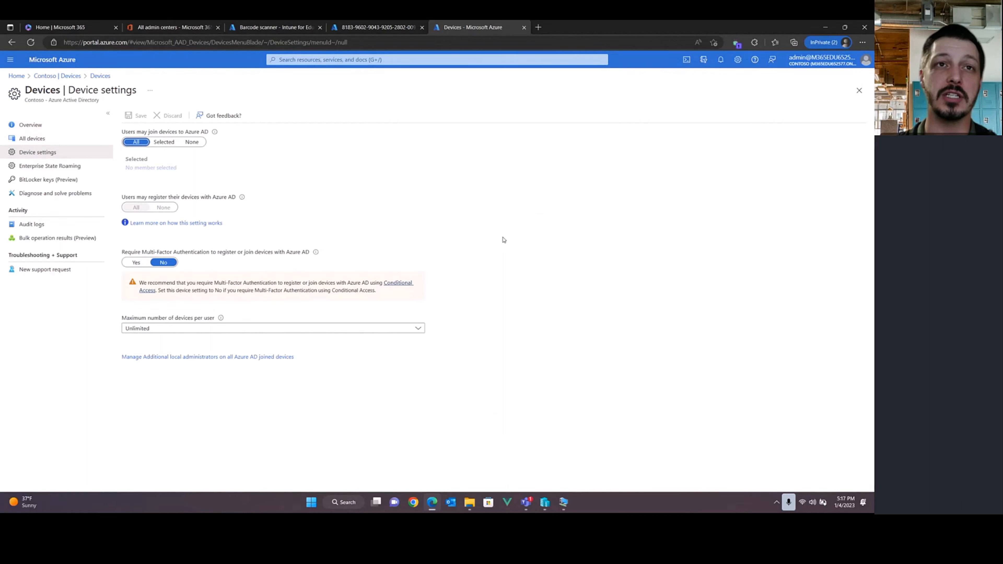
click(255, 360)
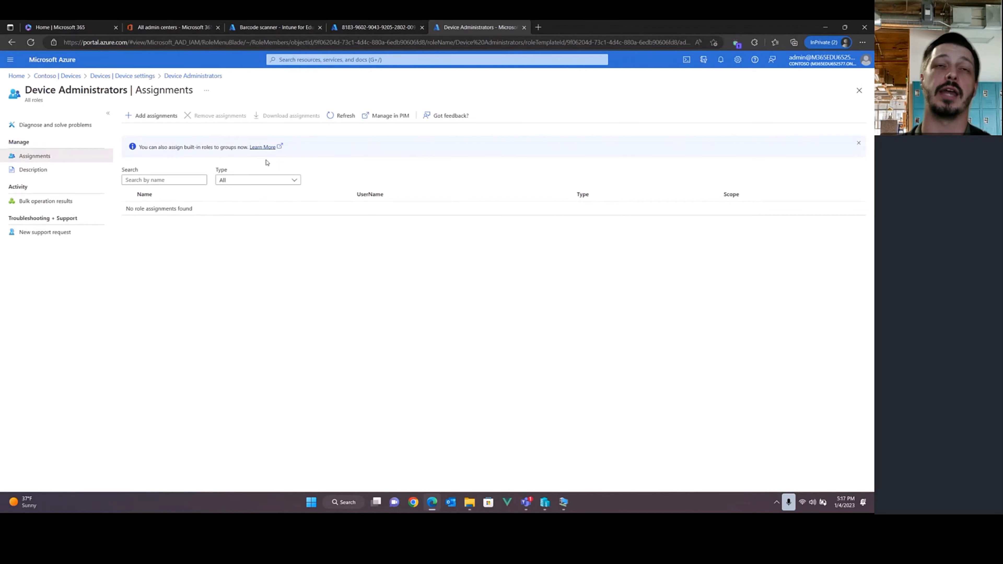
- Search the users for "admin", assign the IT administrator account to the Device Administrators role and dismiss the notification
click(166, 117)
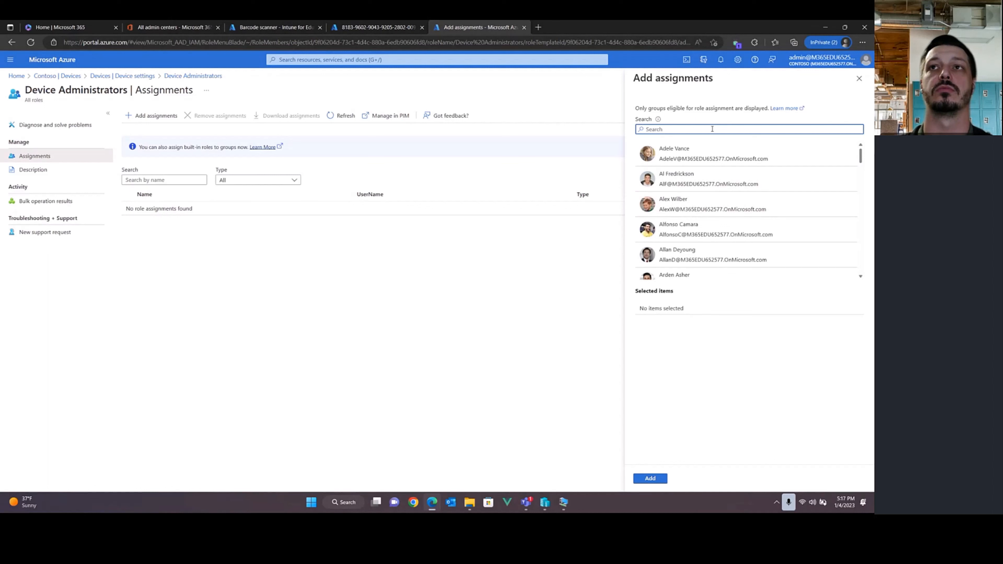
text(admin)
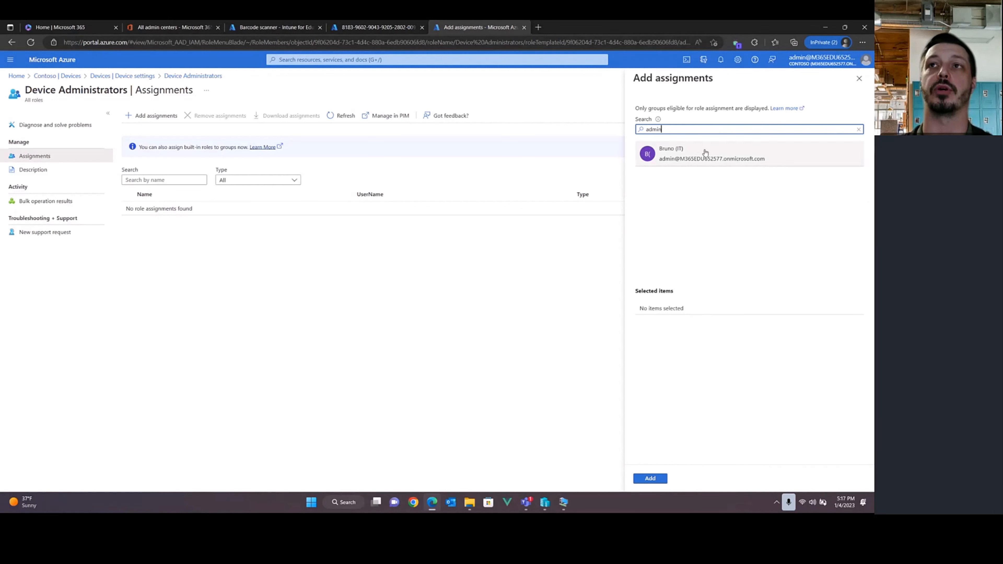
click(706, 153)
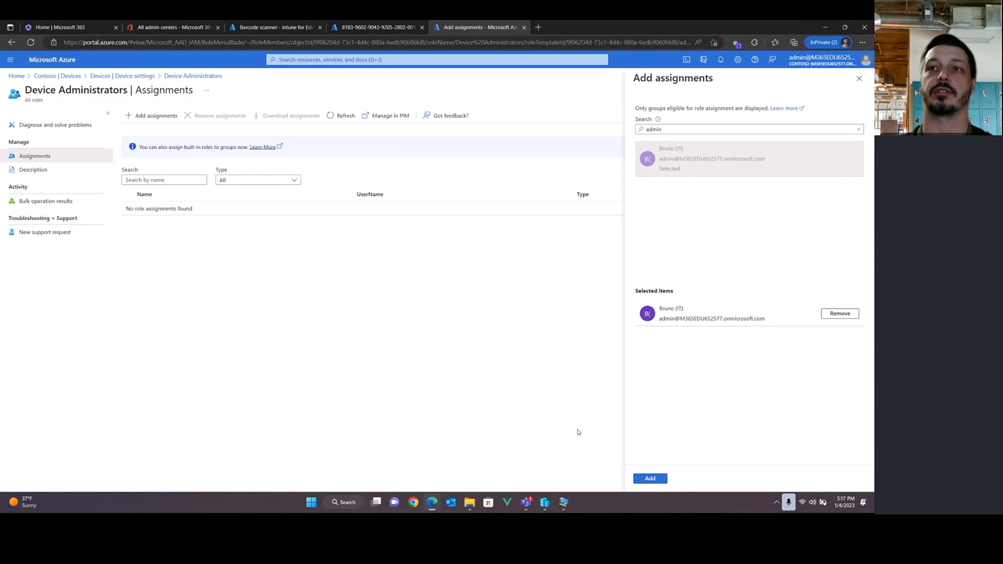
click(659, 479)
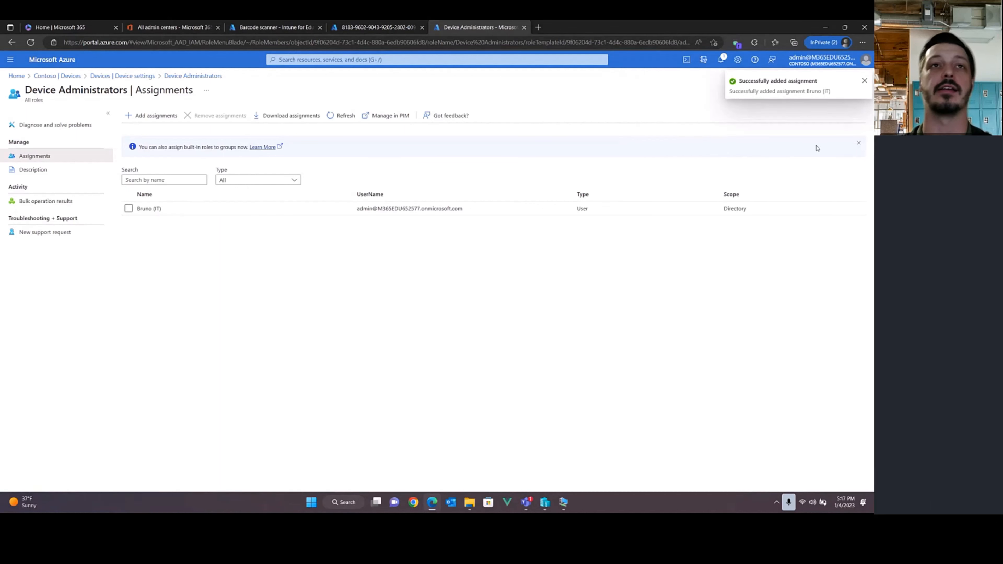
click(864, 84)
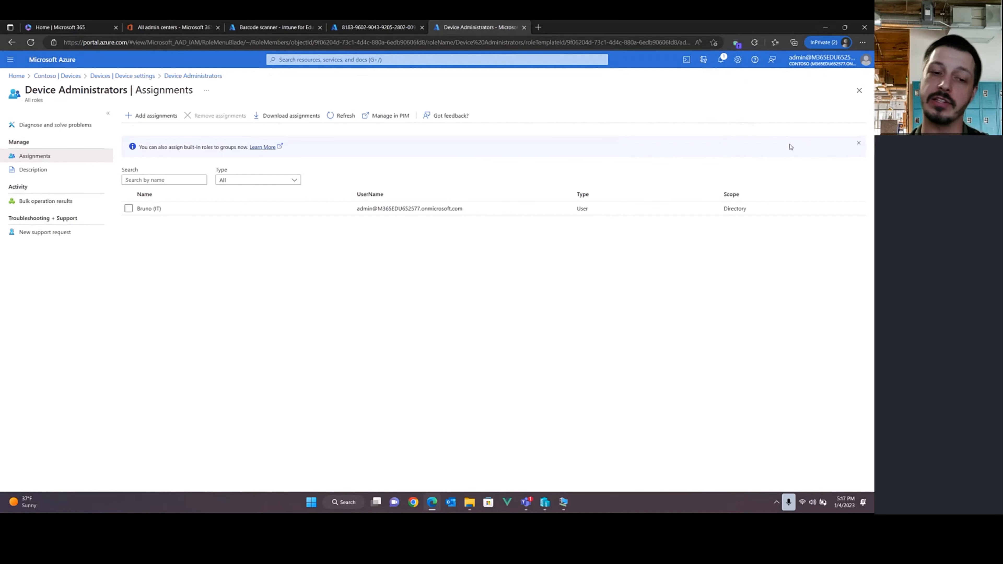